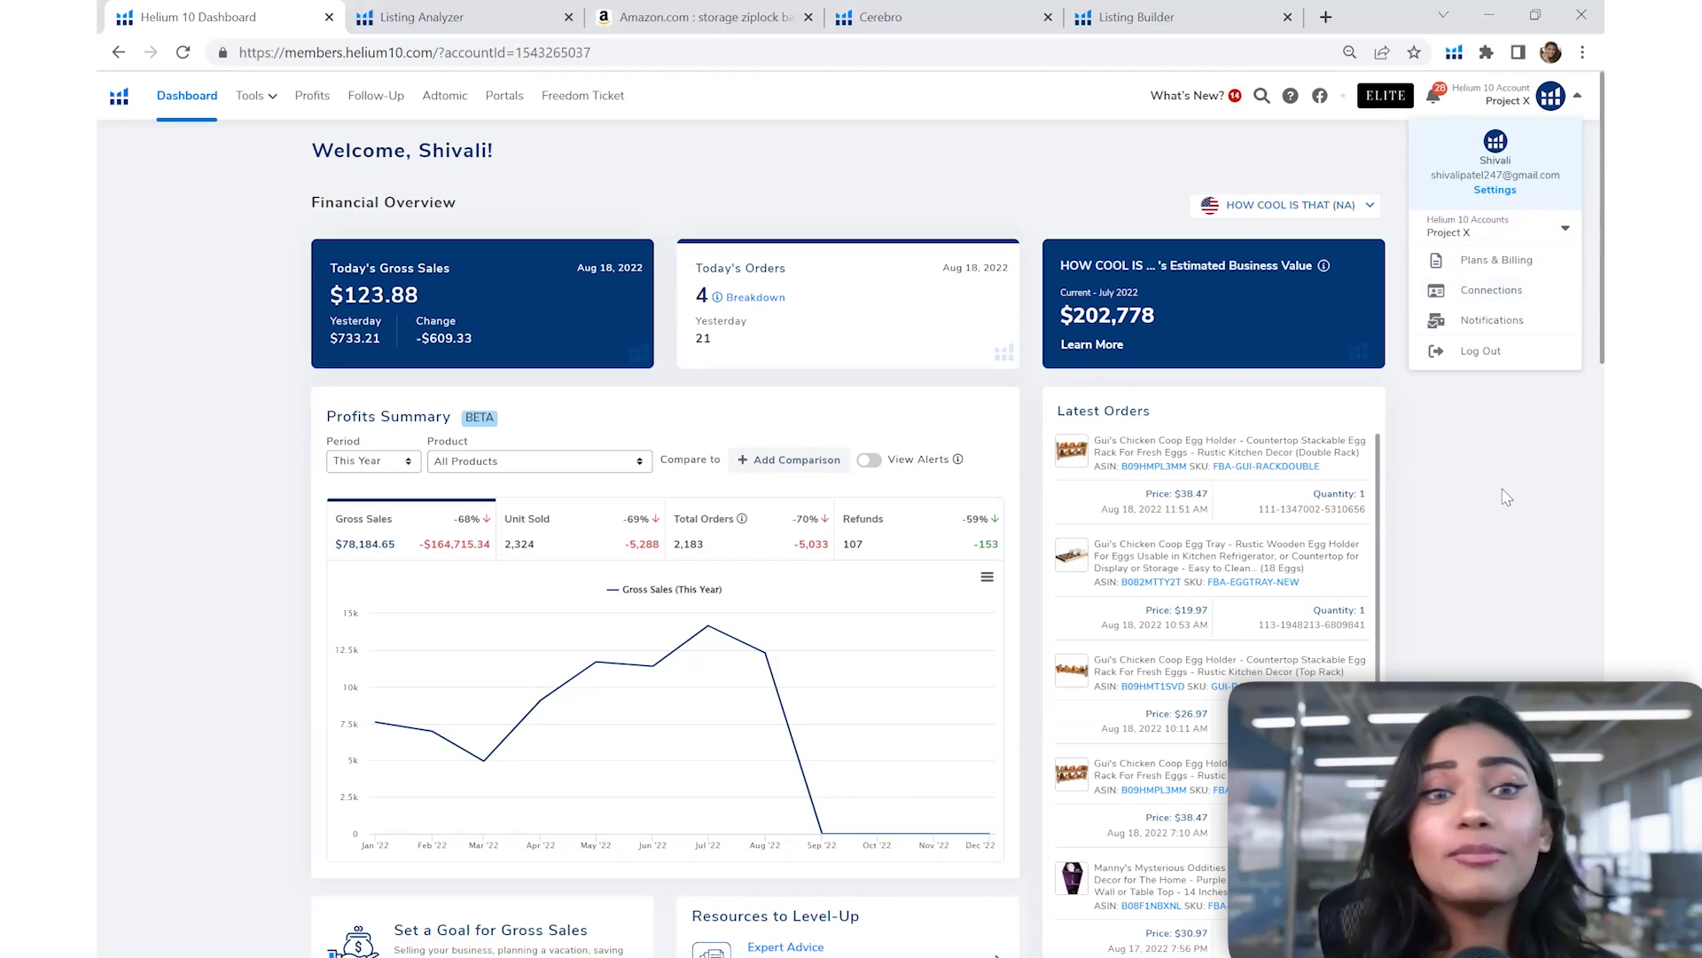
Close the account menu and bring up the Listing Analyzer to read its instructions on main and competitor ASINs
{"action": "left_click", "coordinate": [1496, 491]}
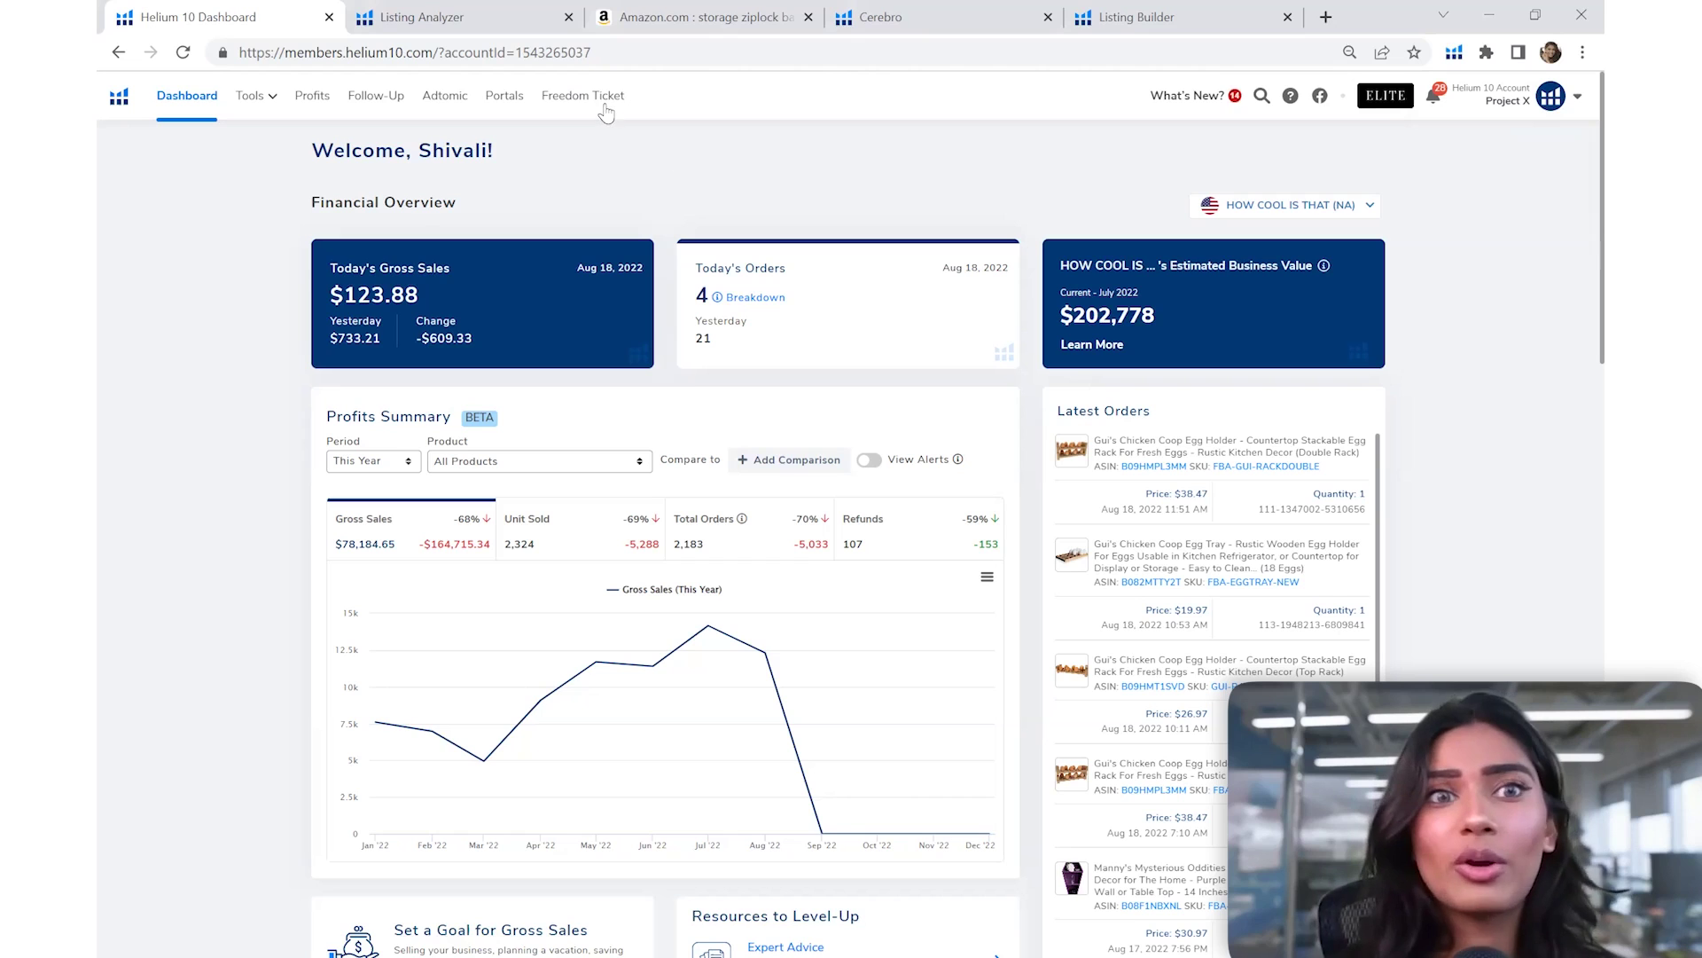
{"action": "left_click", "coordinate": [496, 27]}
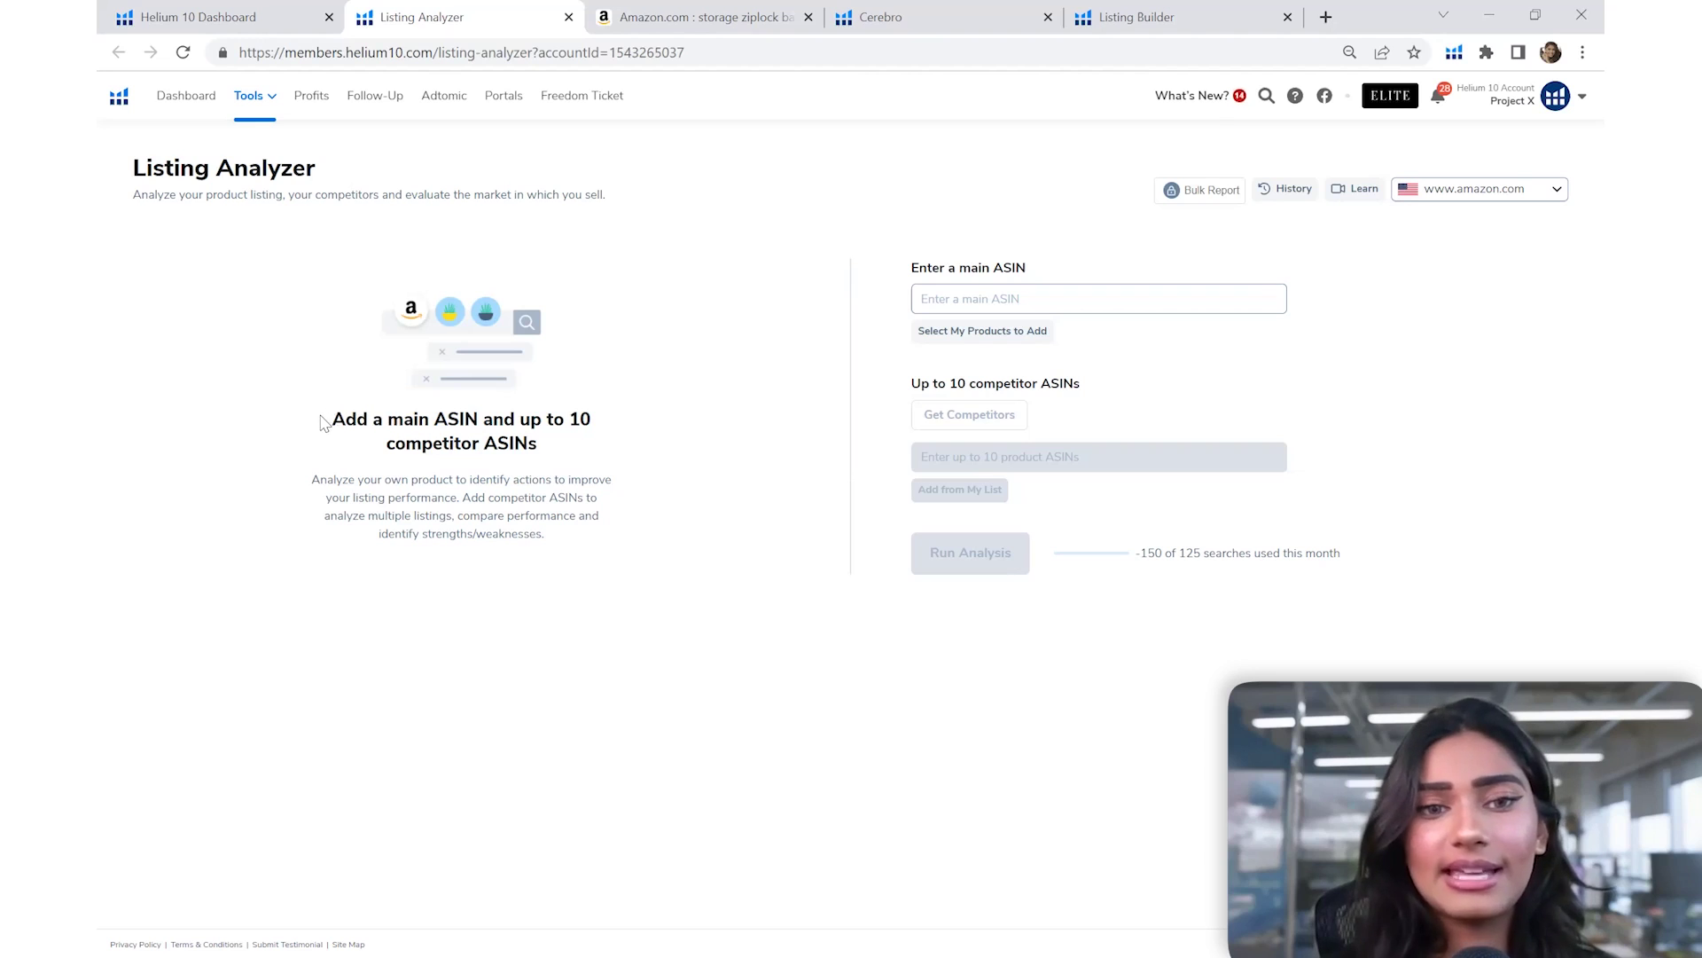
{"action": "left_click_drag", "start_coordinate": [333, 420], "coordinate": [567, 451]}
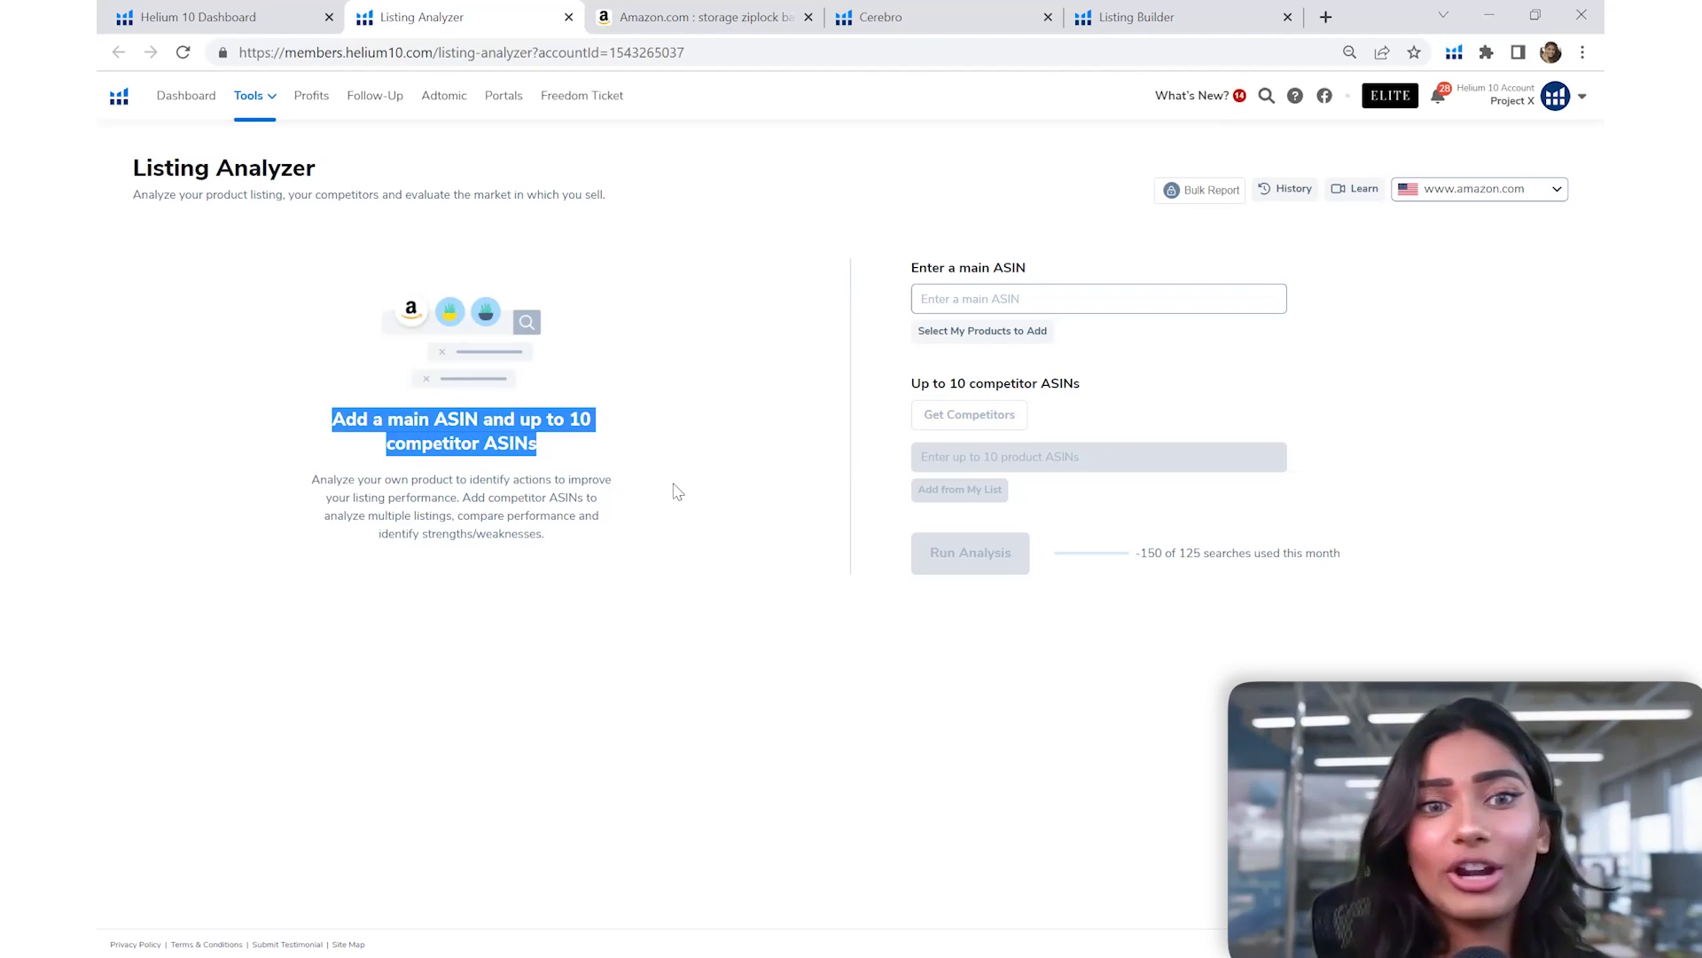
{"action": "left_click", "coordinate": [1102, 335]}
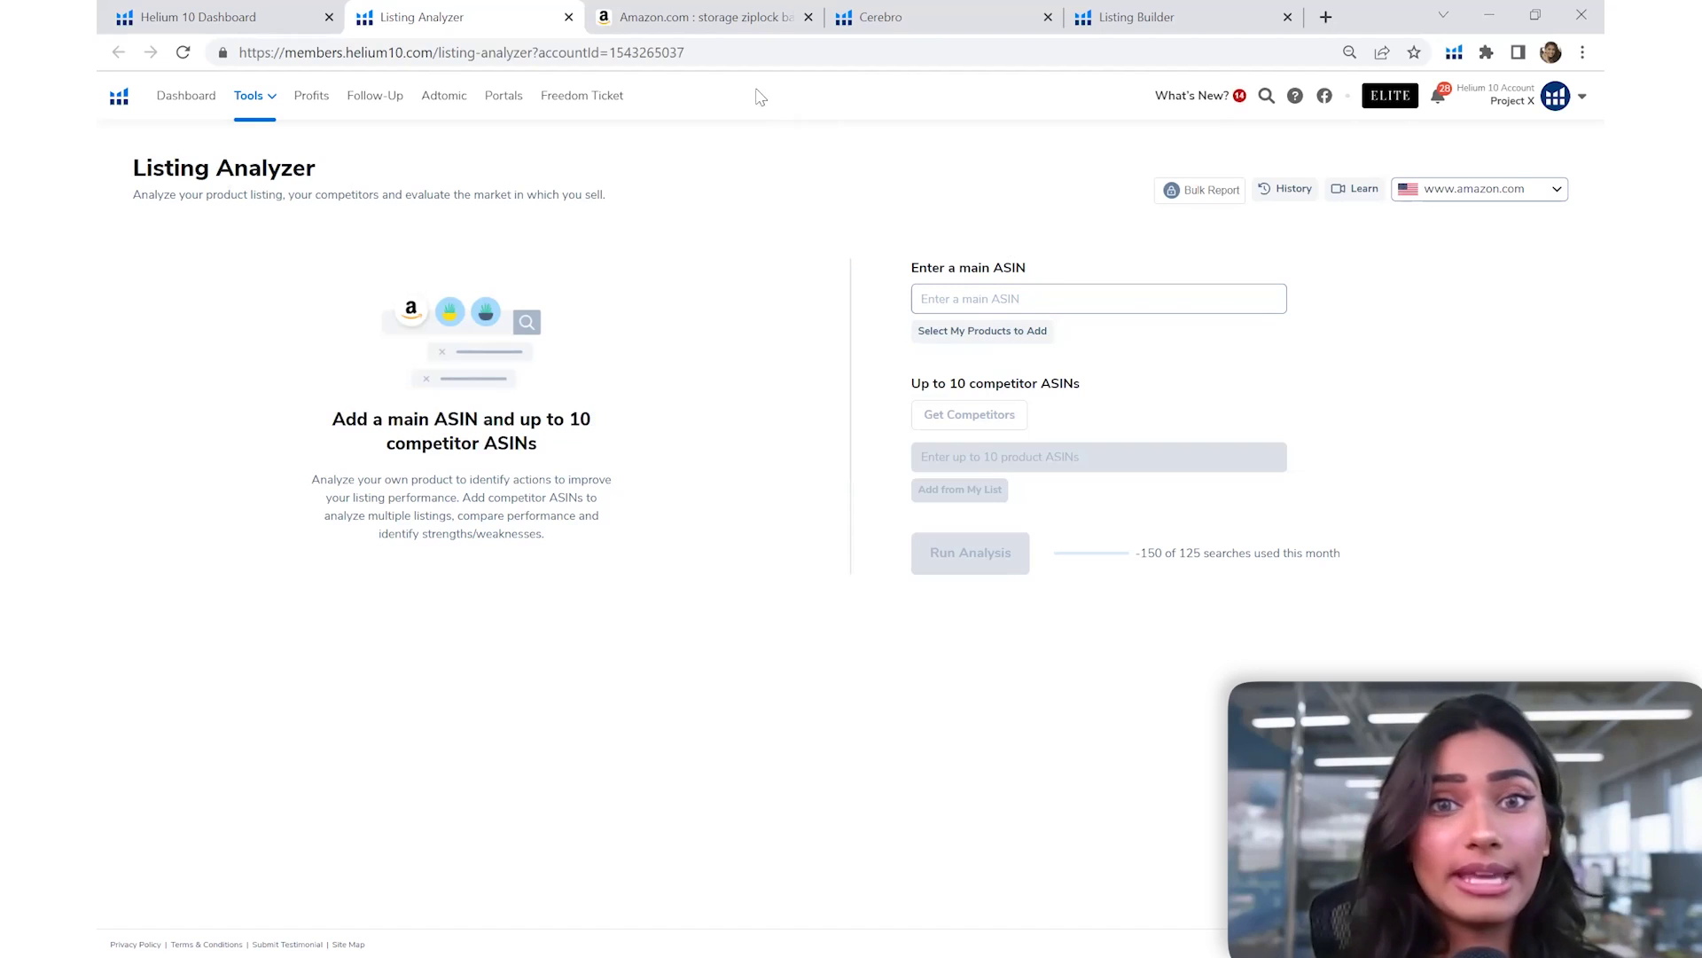
Examine the Amazon search results for storage ziplock bag organizers to find a product ASIN worth analyzing
{"action": "left_click", "coordinate": [743, 36]}
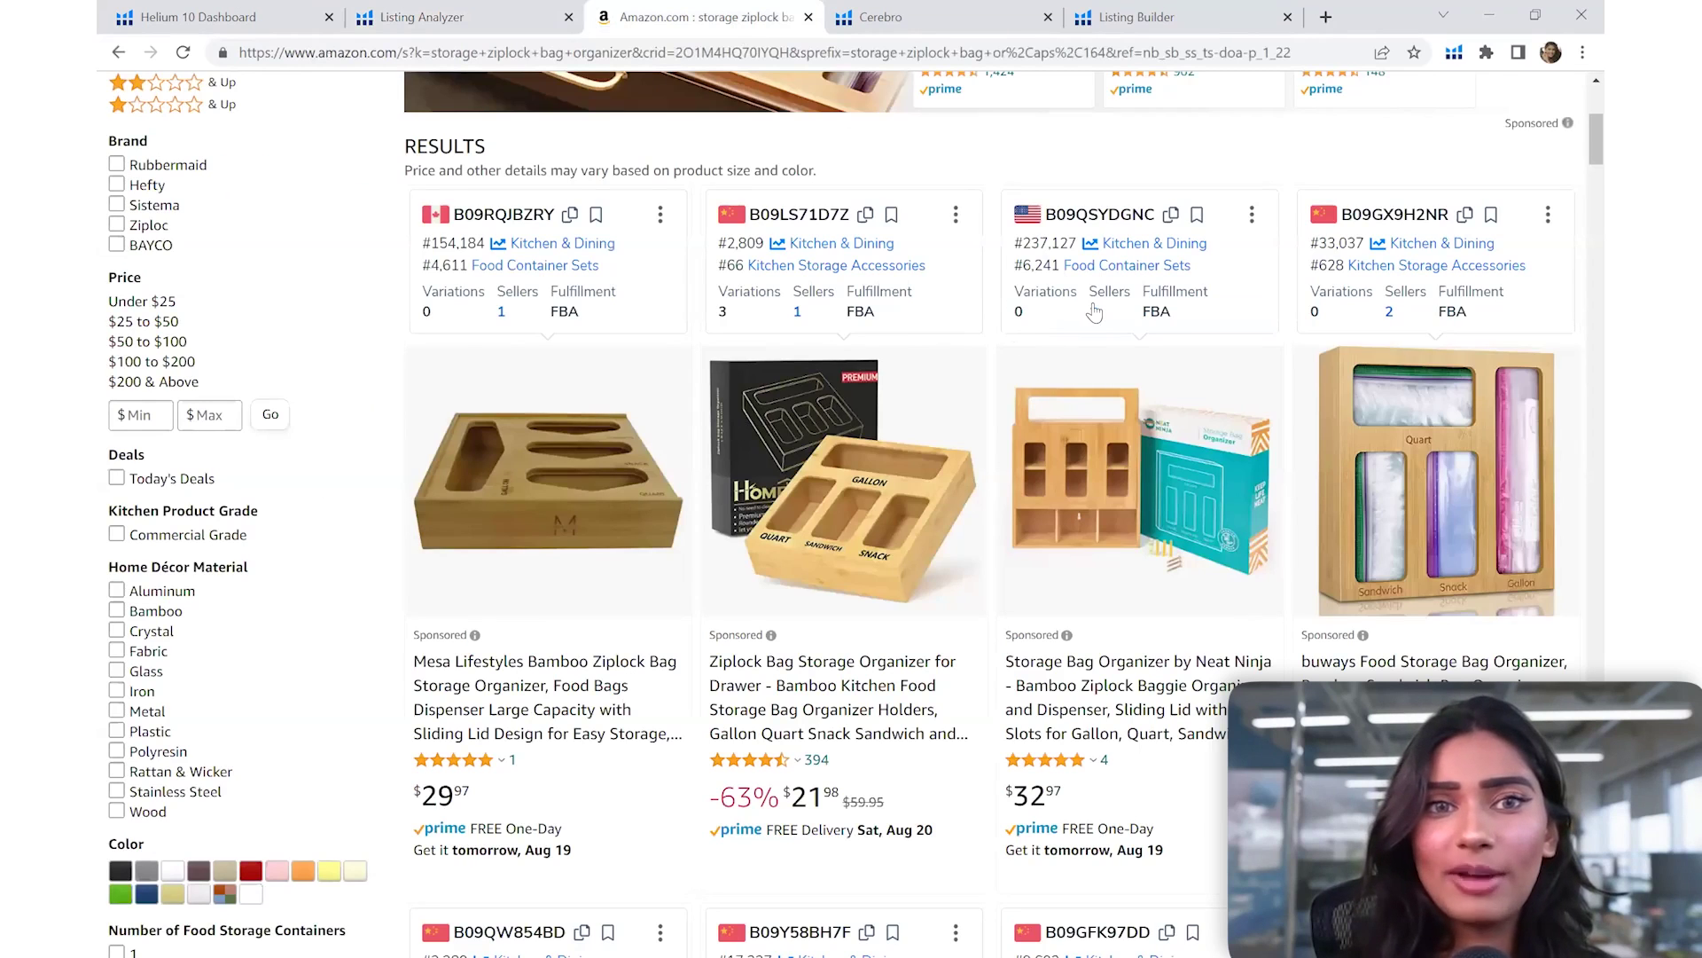
{"action": "scroll", "coordinate": [1095, 312], "scroll_direction": "up", "scroll_amount": 5}
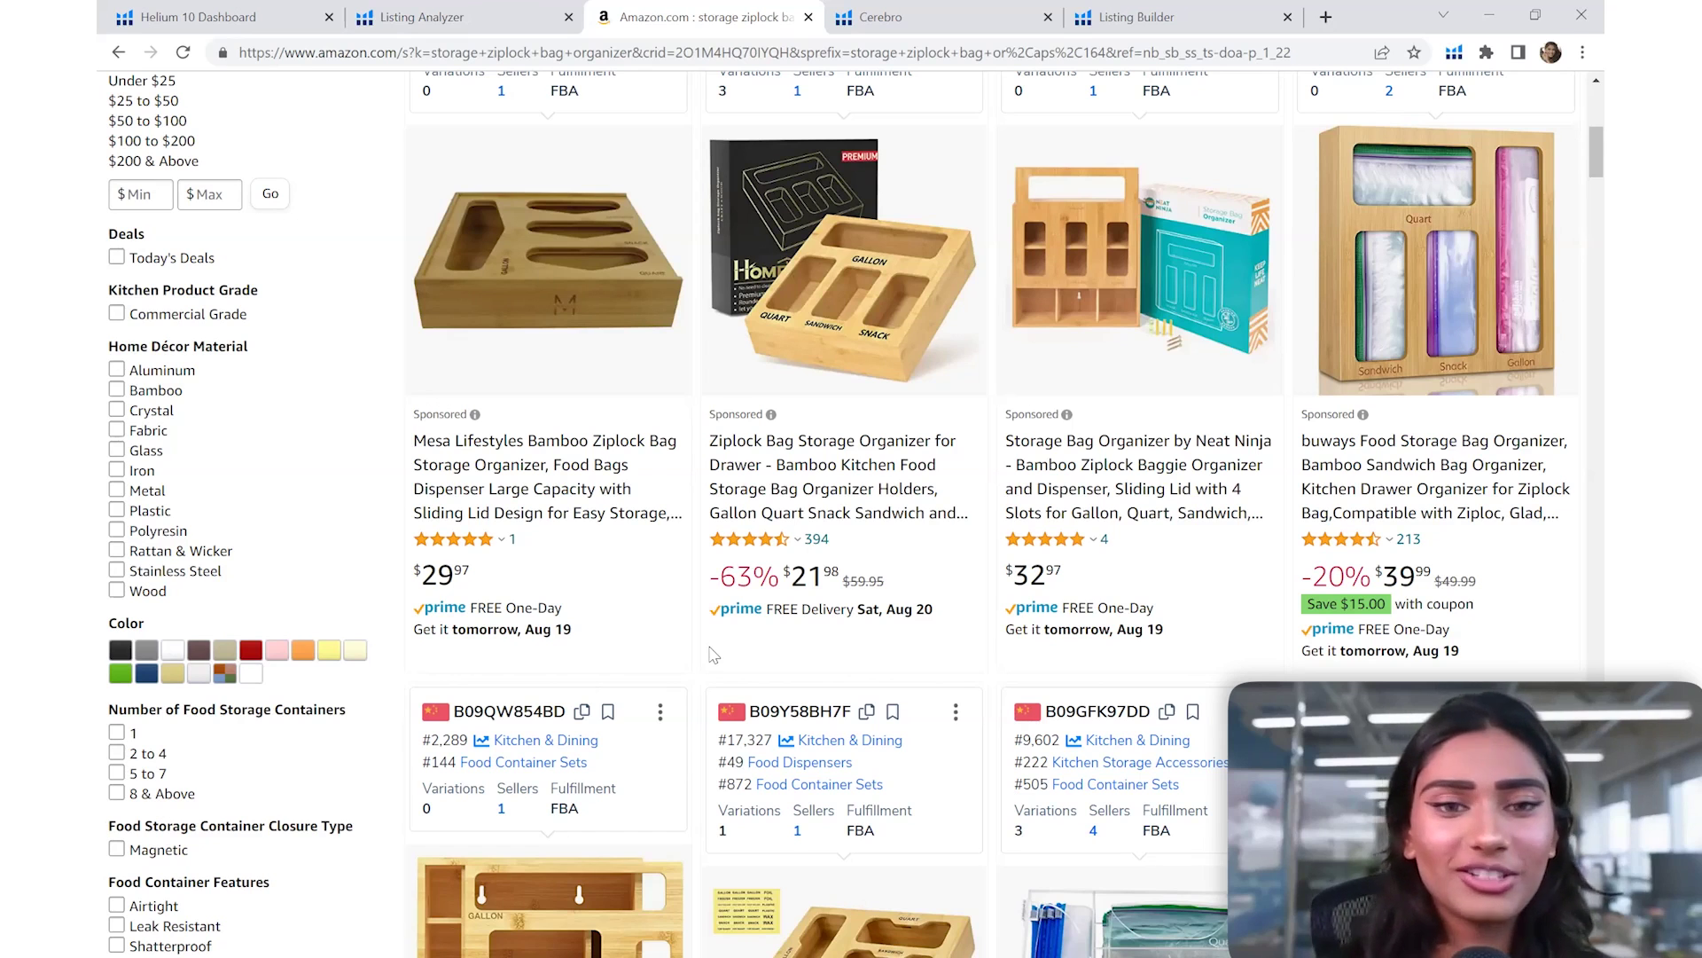
{"action": "scroll", "coordinate": [713, 654], "scroll_direction": "down", "scroll_amount": 1}
{"action": "scroll", "coordinate": [713, 654], "scroll_direction": "down", "scroll_amount": 5}
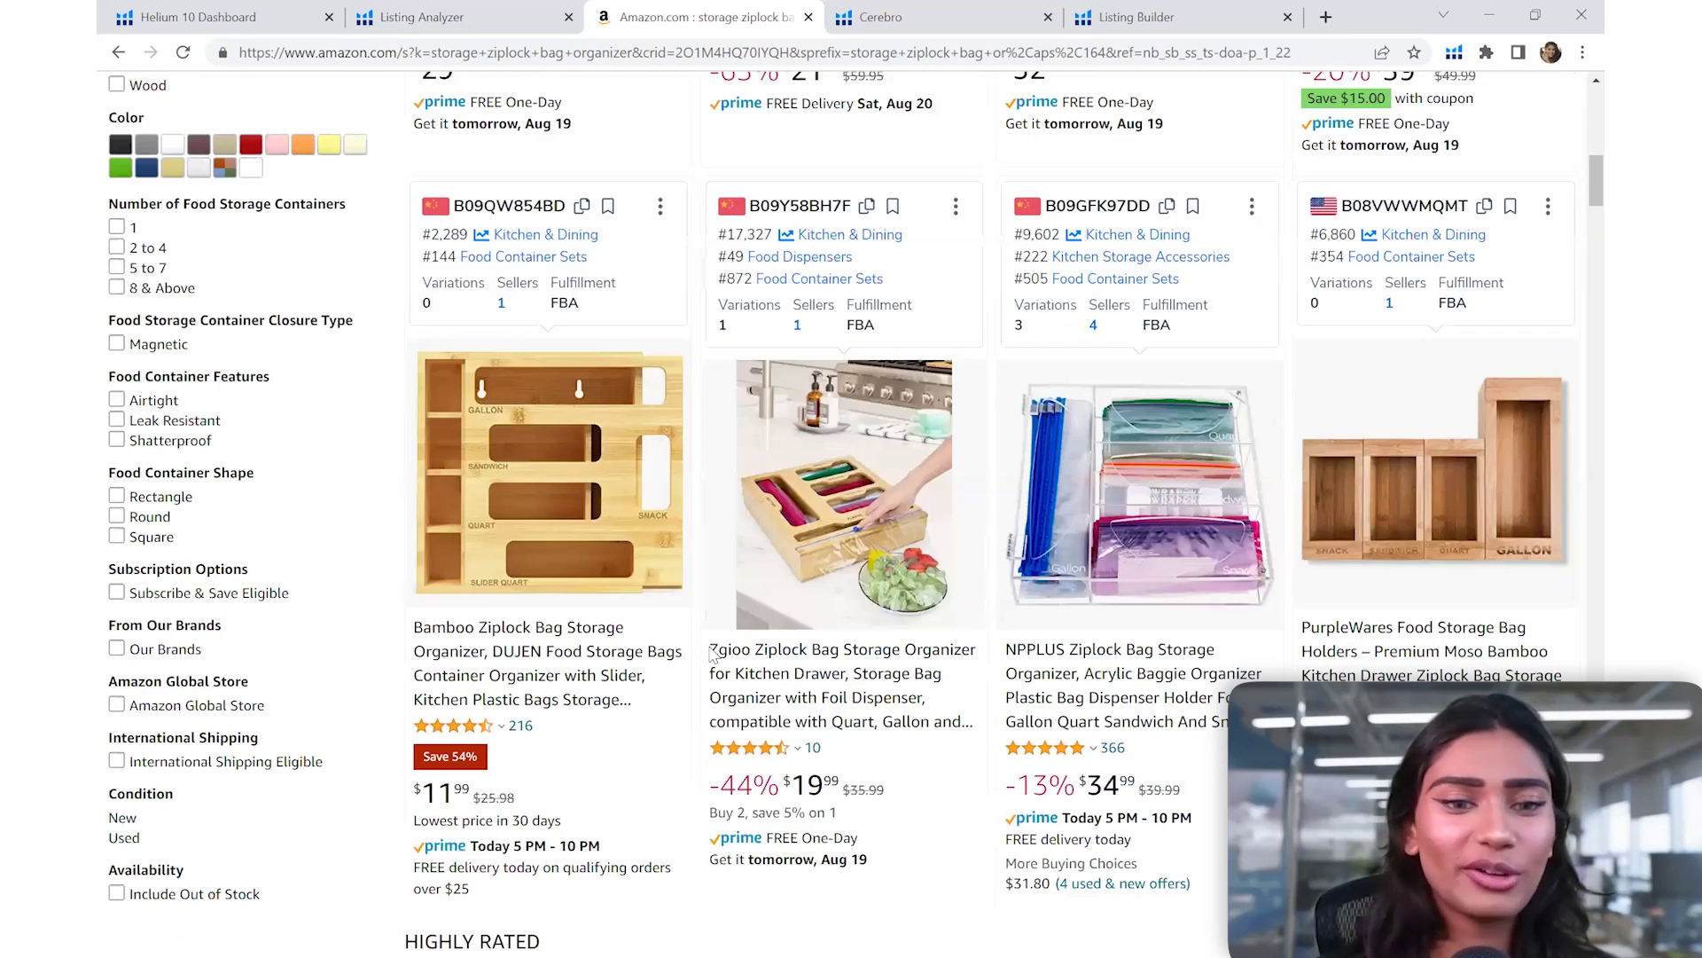
{"action": "scroll", "coordinate": [713, 654], "scroll_direction": "down", "scroll_amount": 1}
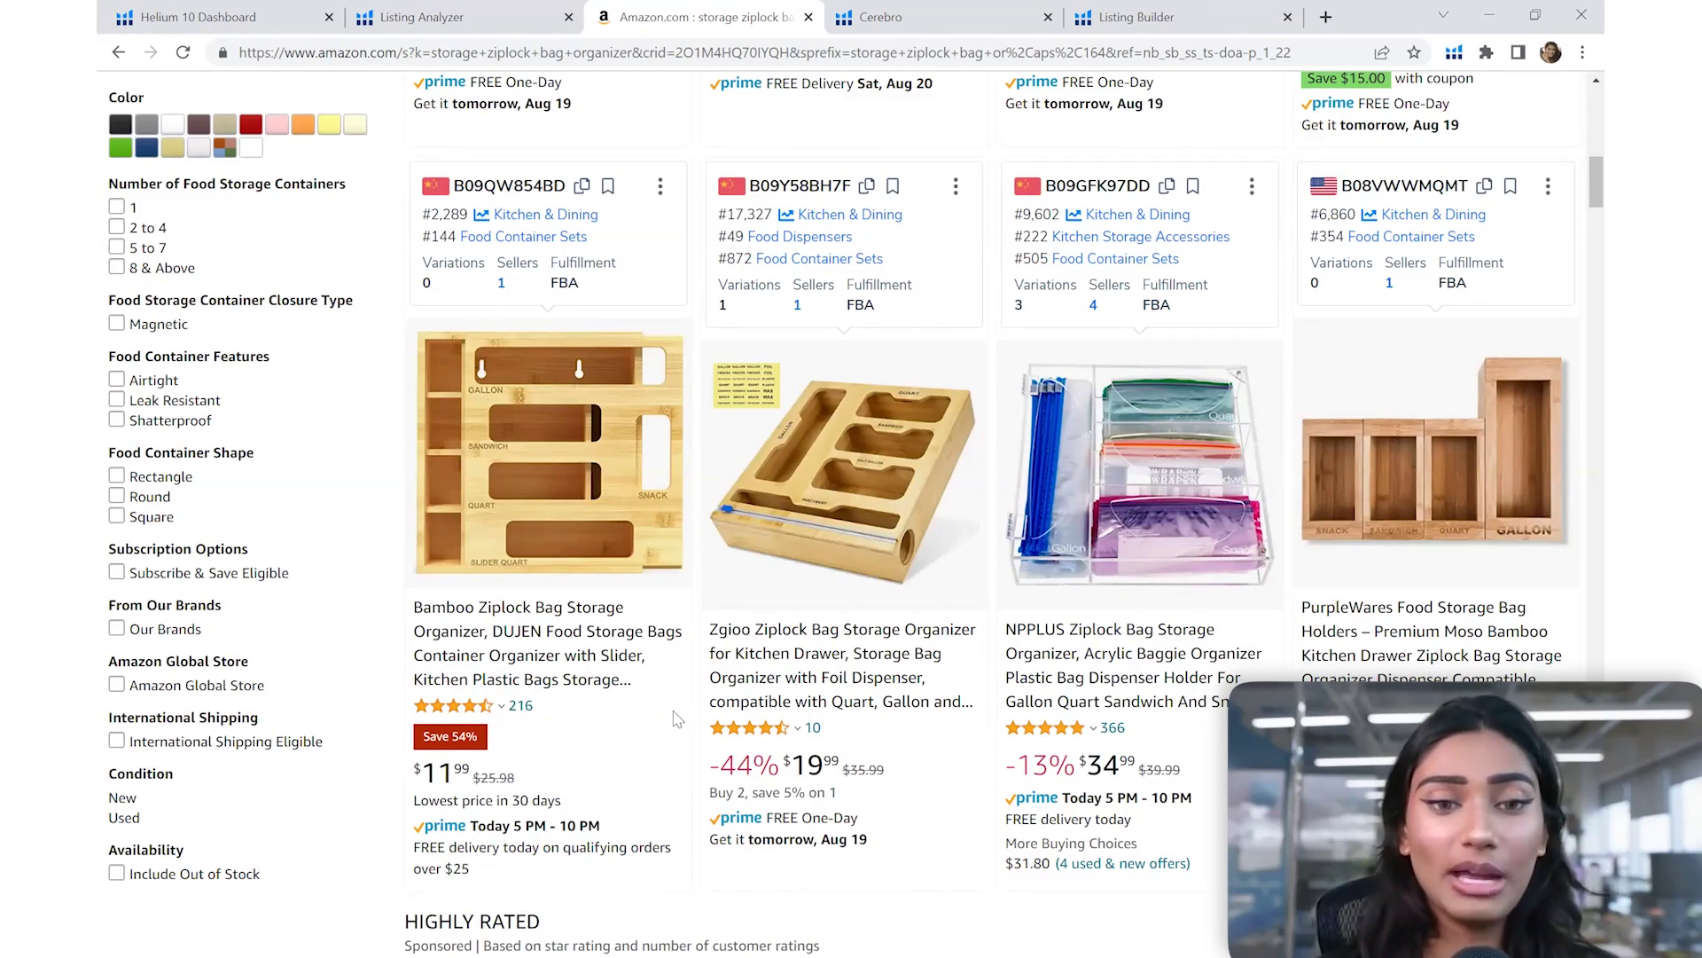
{"action": "scroll", "coordinate": [798, 638], "scroll_direction": "down", "scroll_amount": 1}
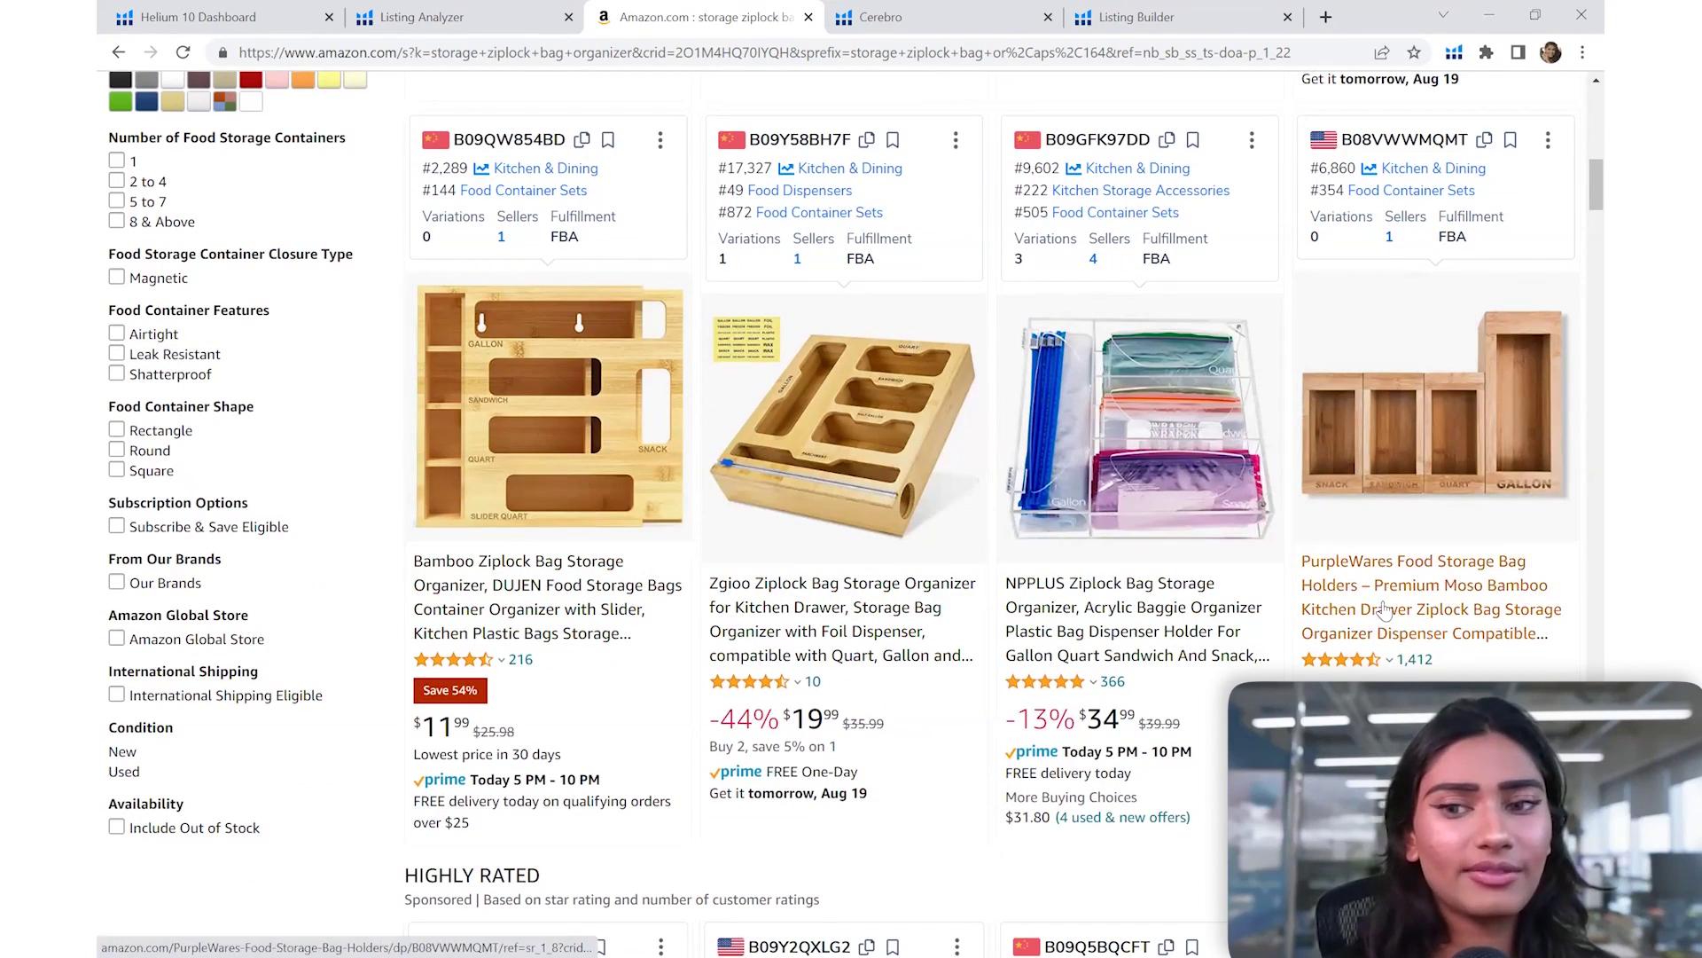
{"action": "scroll", "coordinate": [952, 637], "scroll_direction": "up", "scroll_amount": 5}
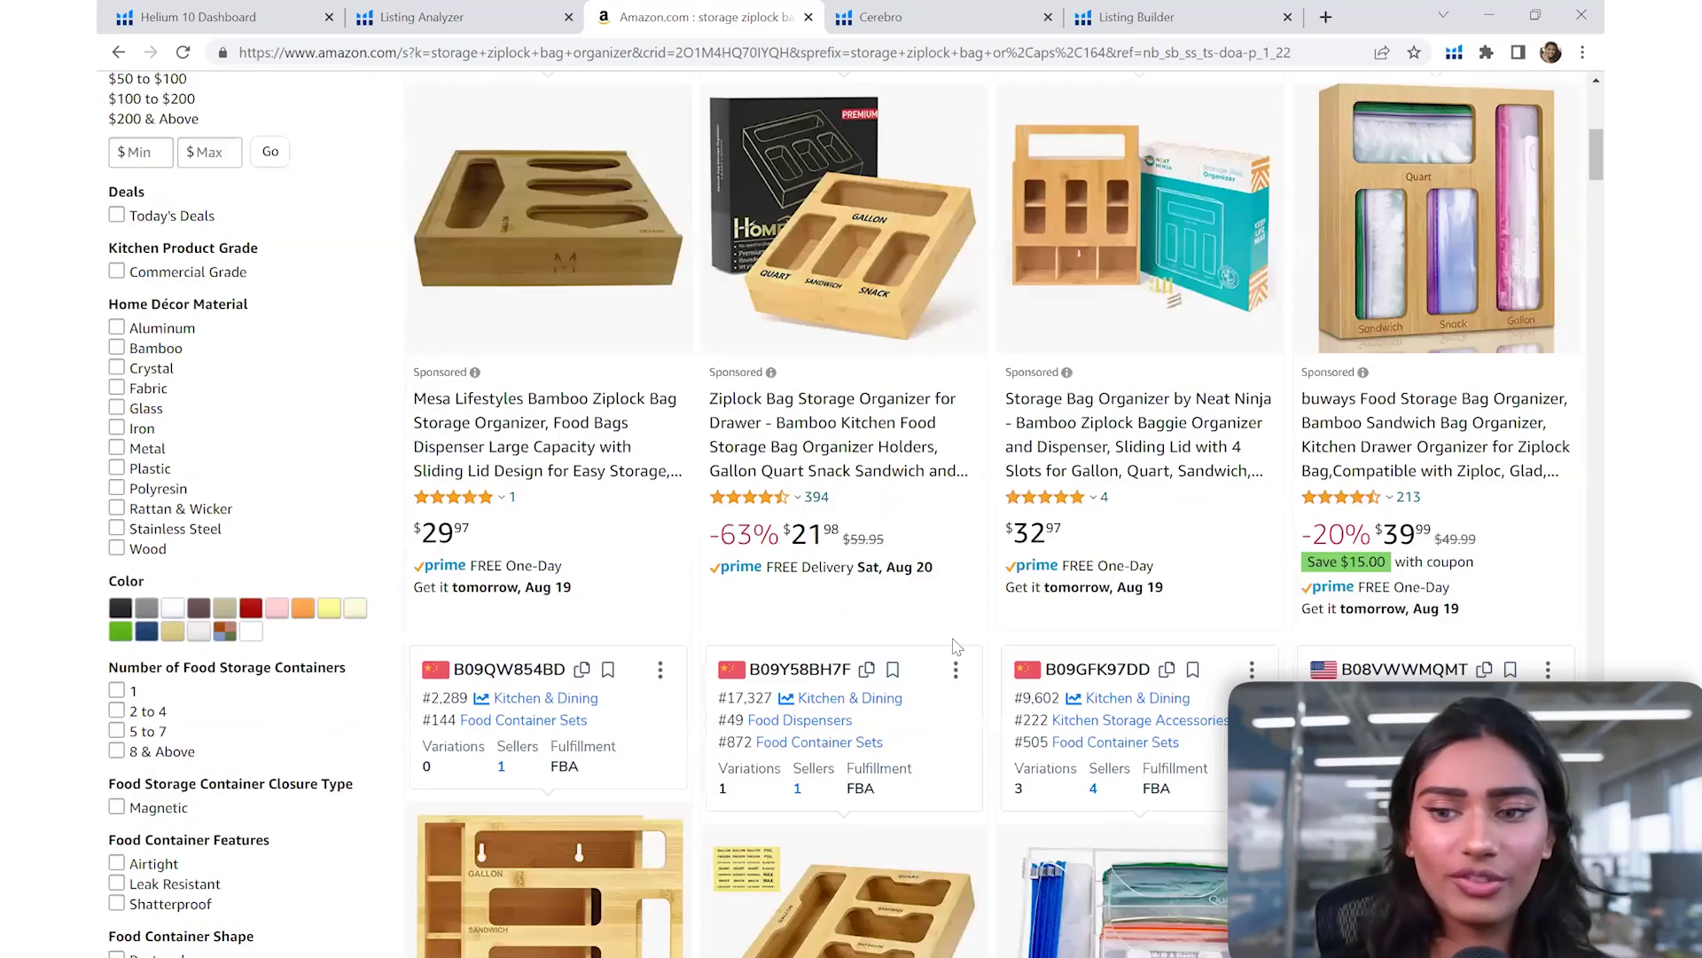
{"action": "scroll", "coordinate": [952, 636], "scroll_direction": "up", "scroll_amount": 2}
{"action": "scroll", "coordinate": [952, 637], "scroll_direction": "down", "scroll_amount": 5}
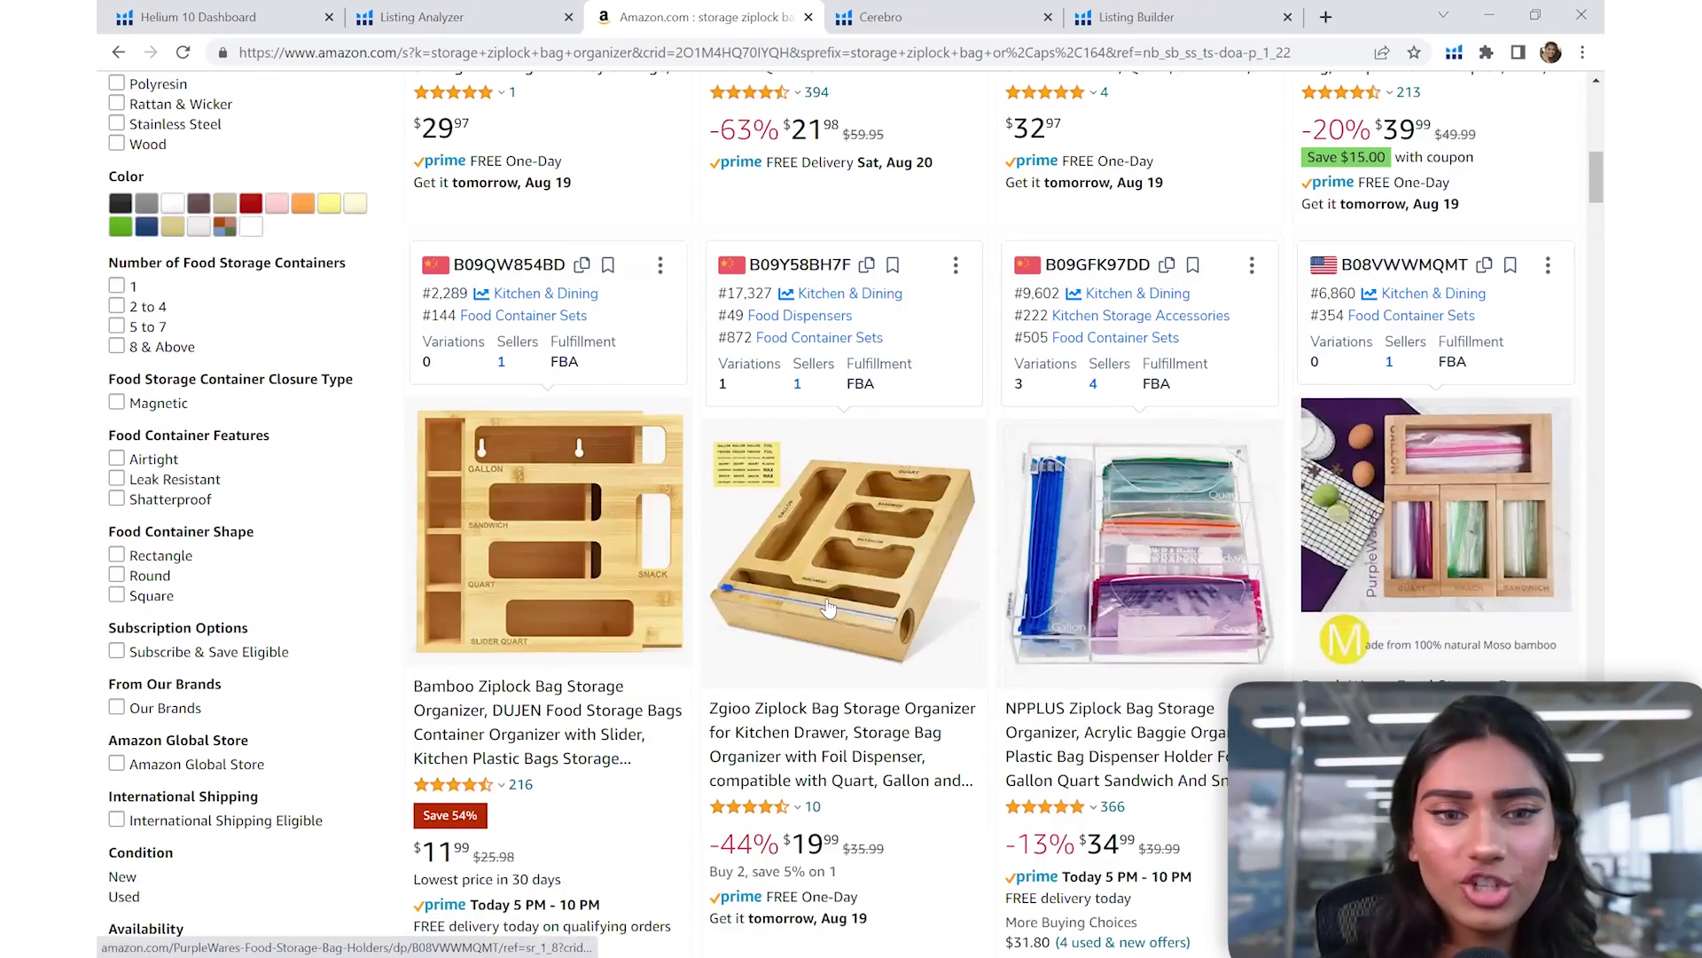
{"action": "scroll", "coordinate": [966, 550], "scroll_direction": "up", "scroll_amount": 1}
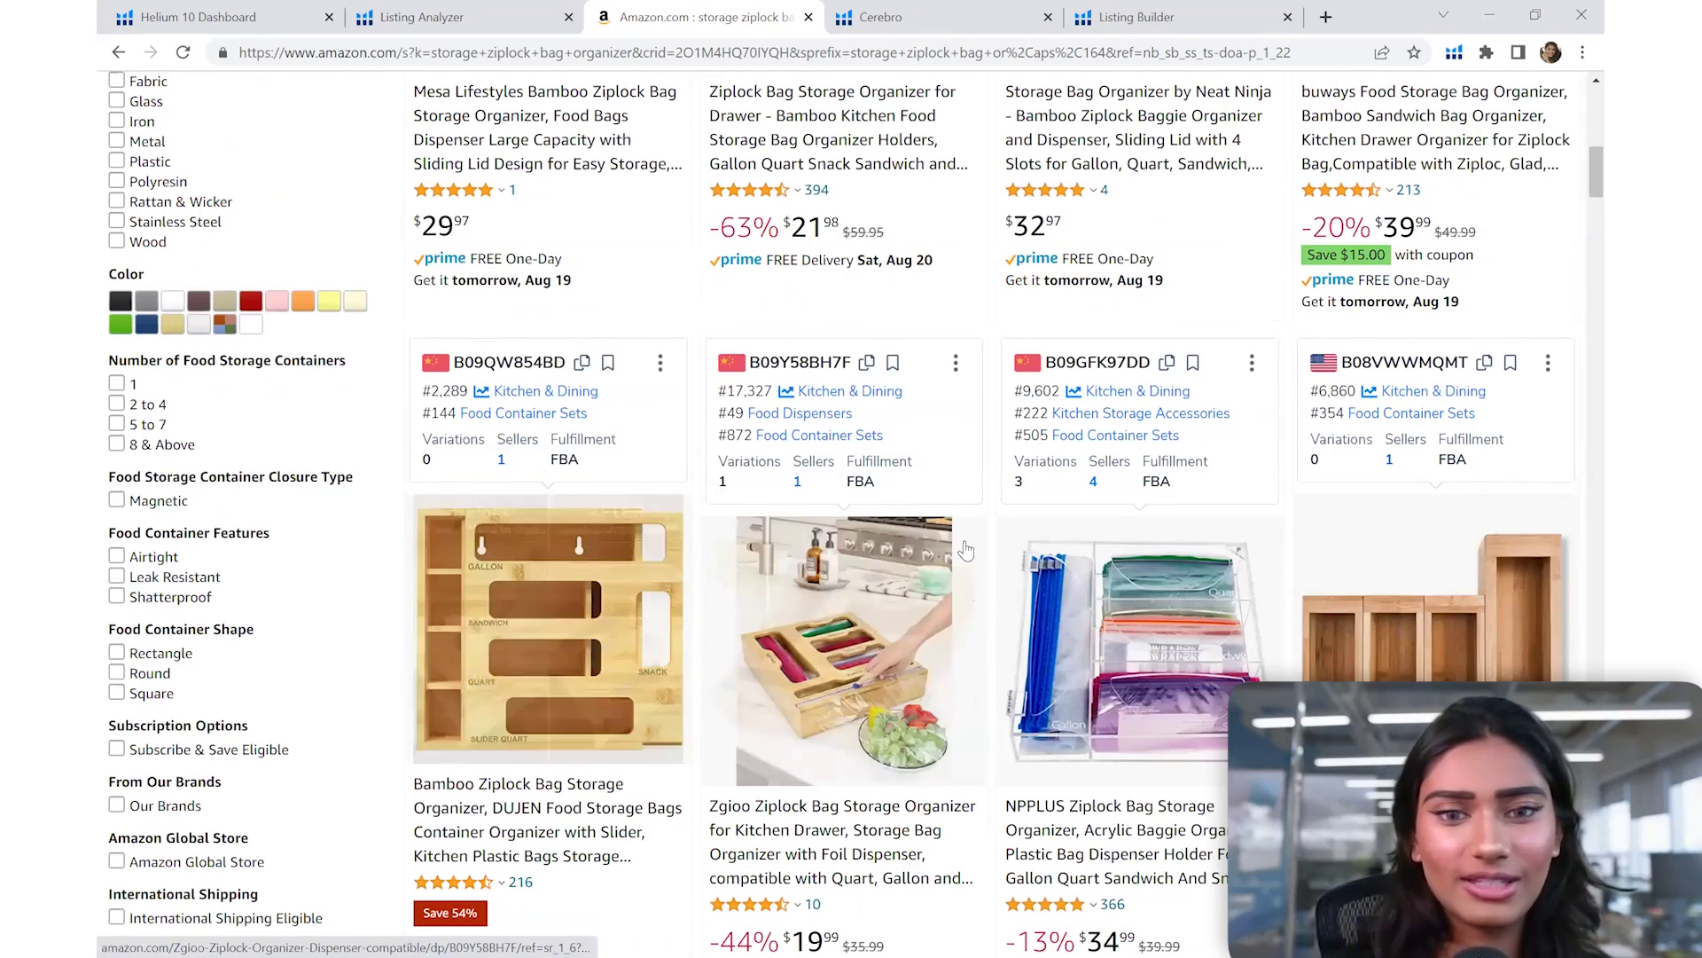
{"action": "scroll", "coordinate": [966, 550], "scroll_direction": "down", "scroll_amount": 2}
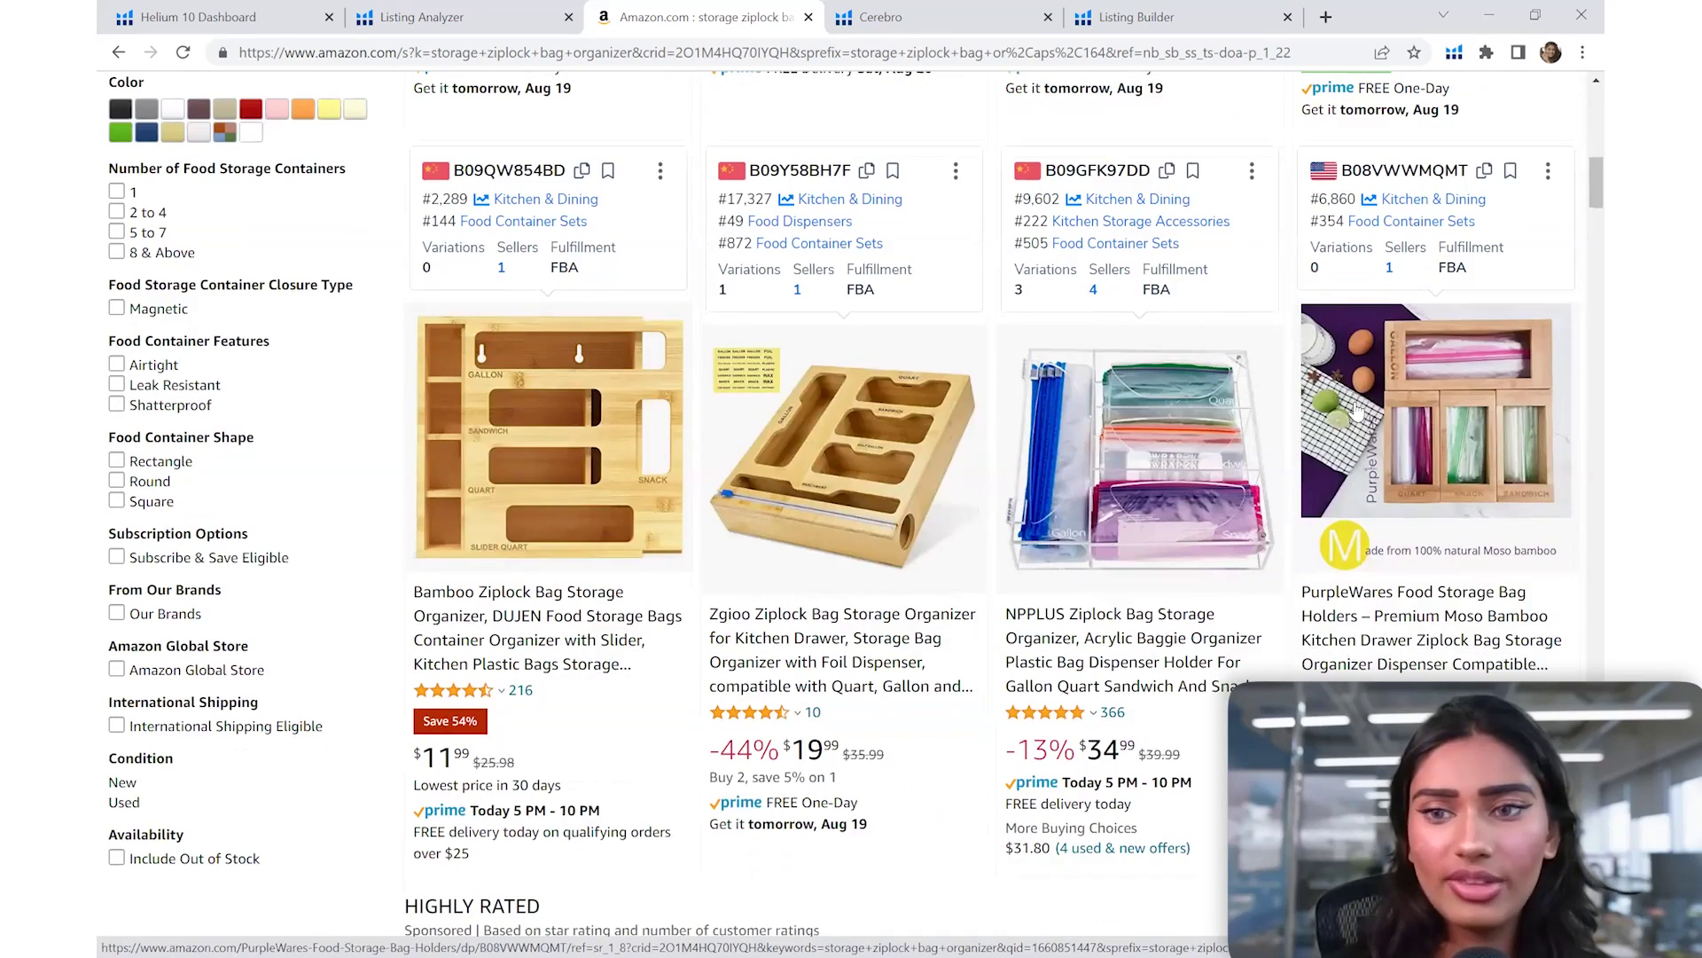
{"action": "scroll", "coordinate": [1499, 452], "scroll_direction": "up", "scroll_amount": 2}
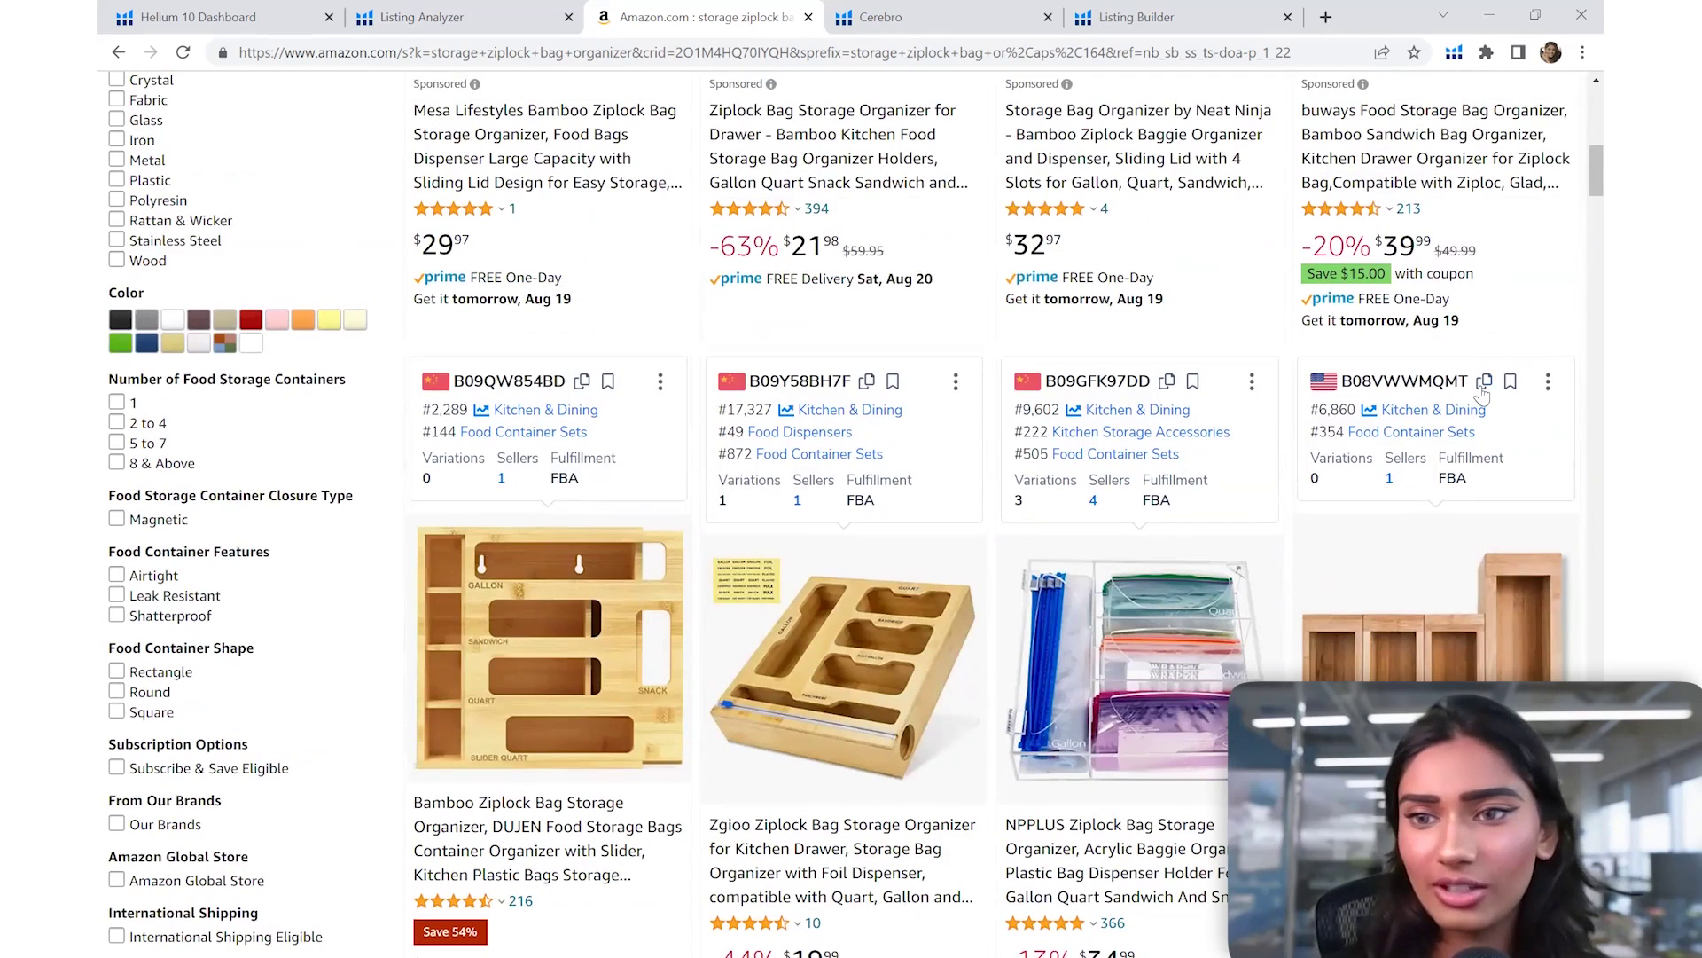
Return to the Listing Analyzer and enter B08VWWMQMT as the main ASIN
{"action": "left_click", "coordinate": [536, 18]}
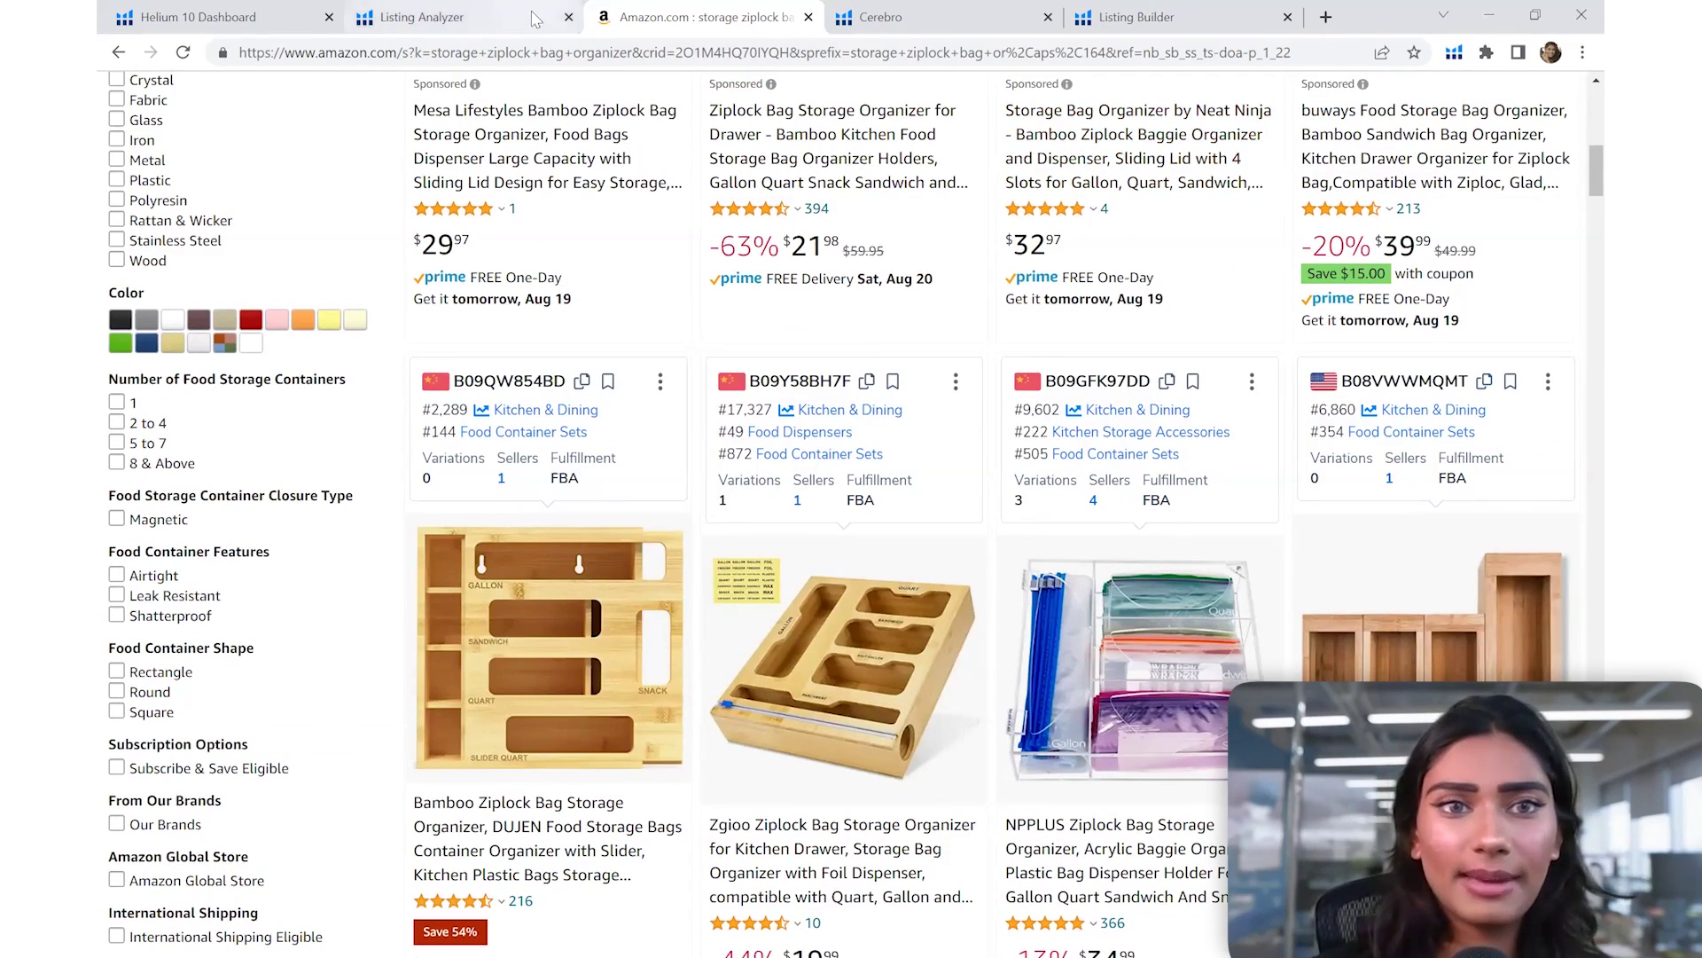
{"action": "left_click", "coordinate": [947, 297]}
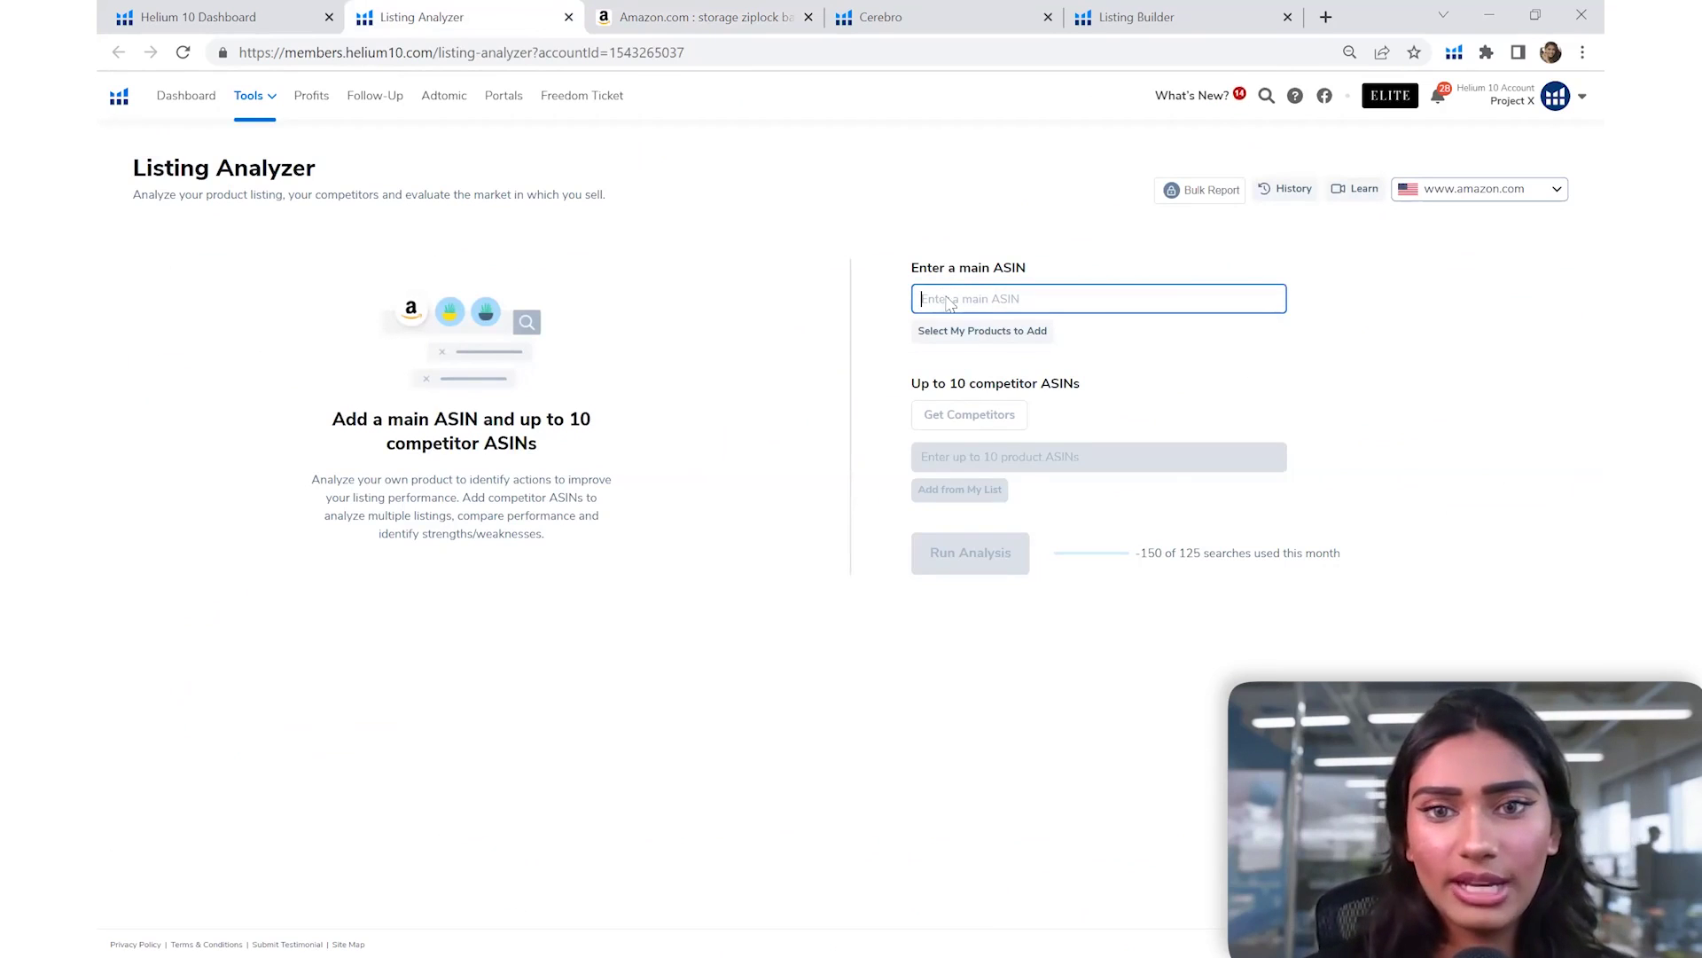
{"action": "type", "text": "B08VWWMQMT"}
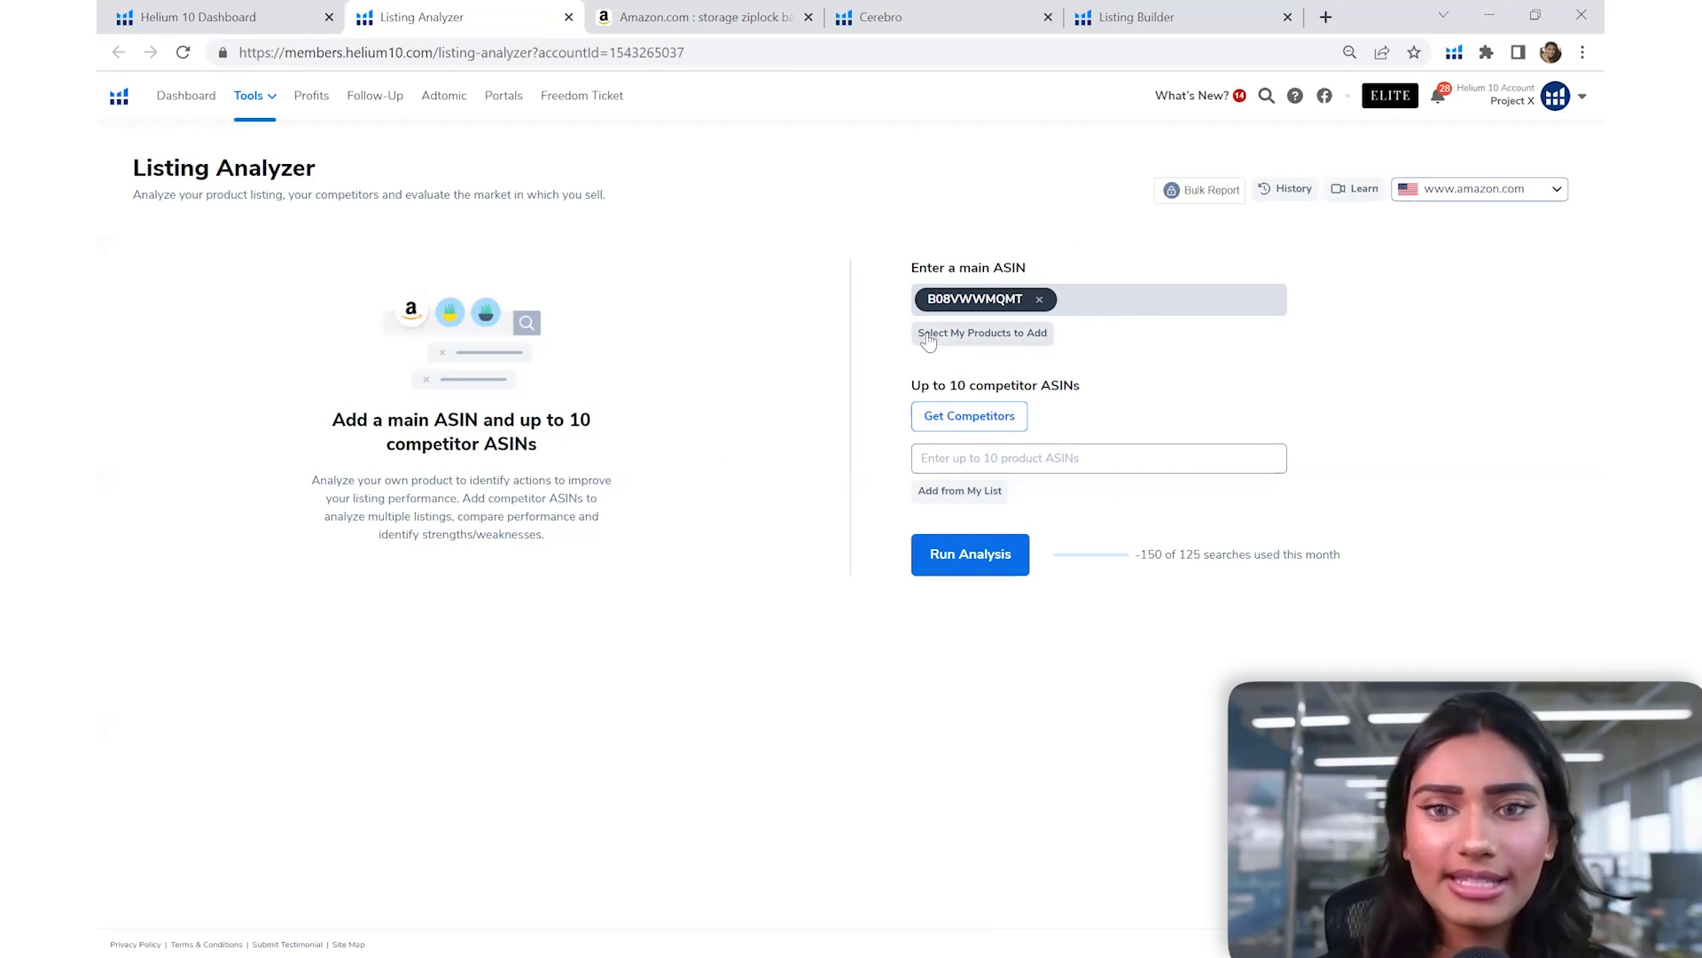
View the account's own products and the marketplaces available for choosing a main ASIN, and close the list without adding any
{"action": "left_click", "coordinate": [988, 341]}
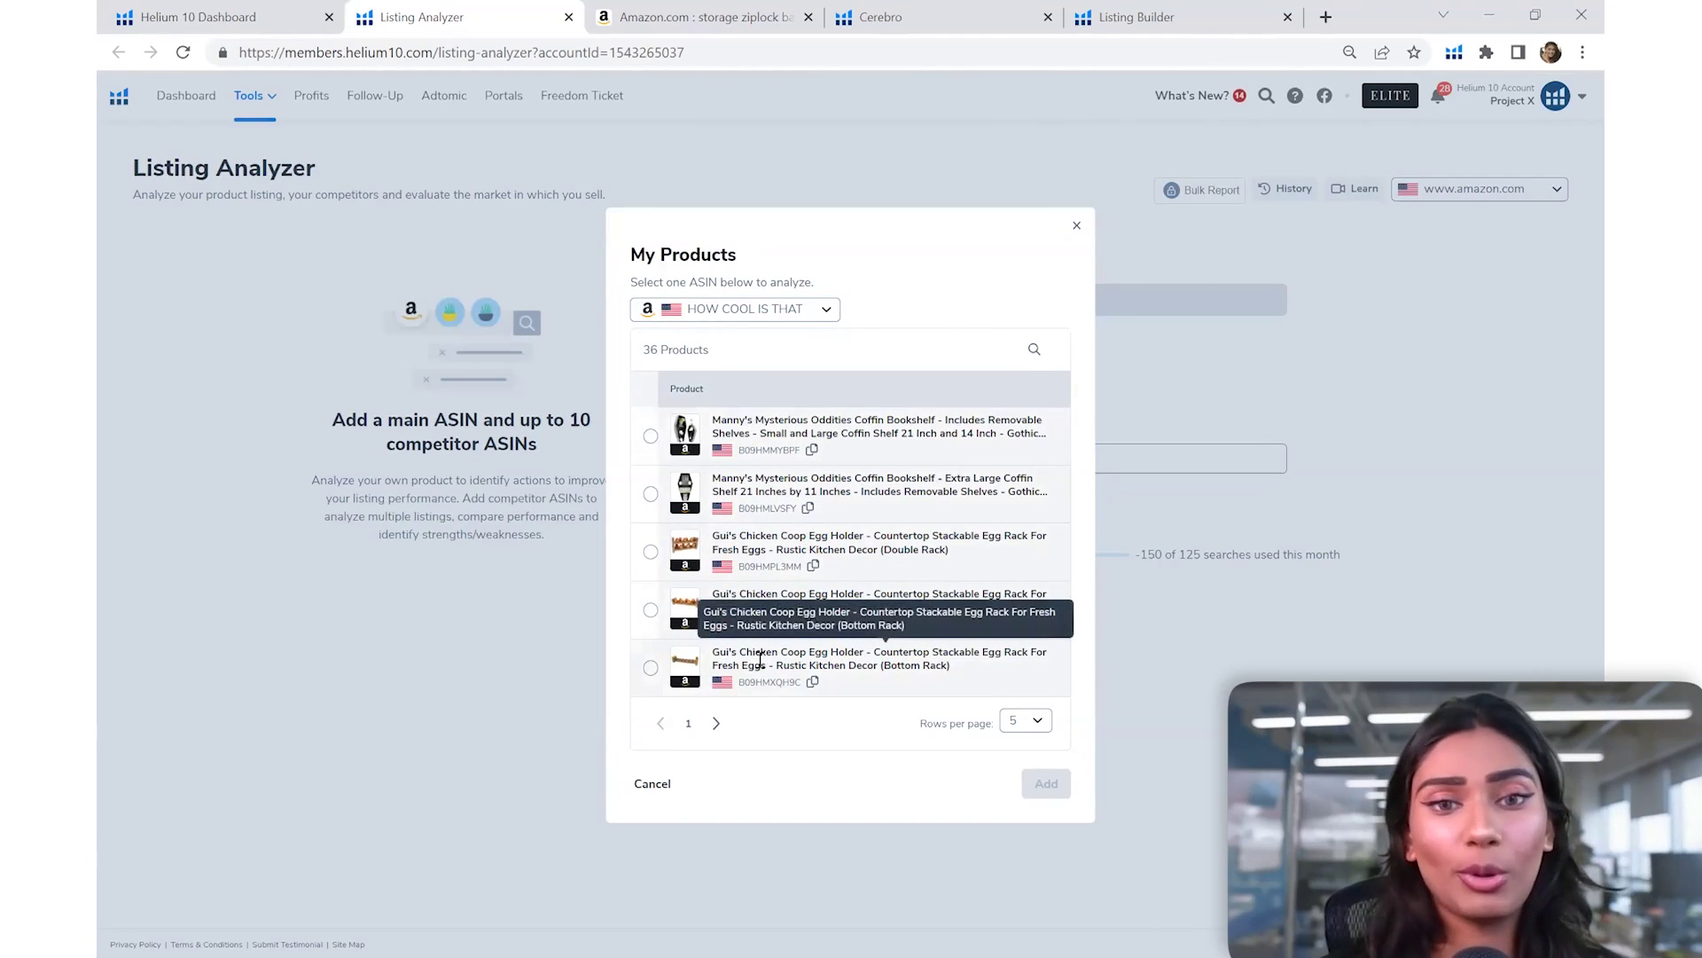
{"action": "left_click", "coordinate": [810, 312]}
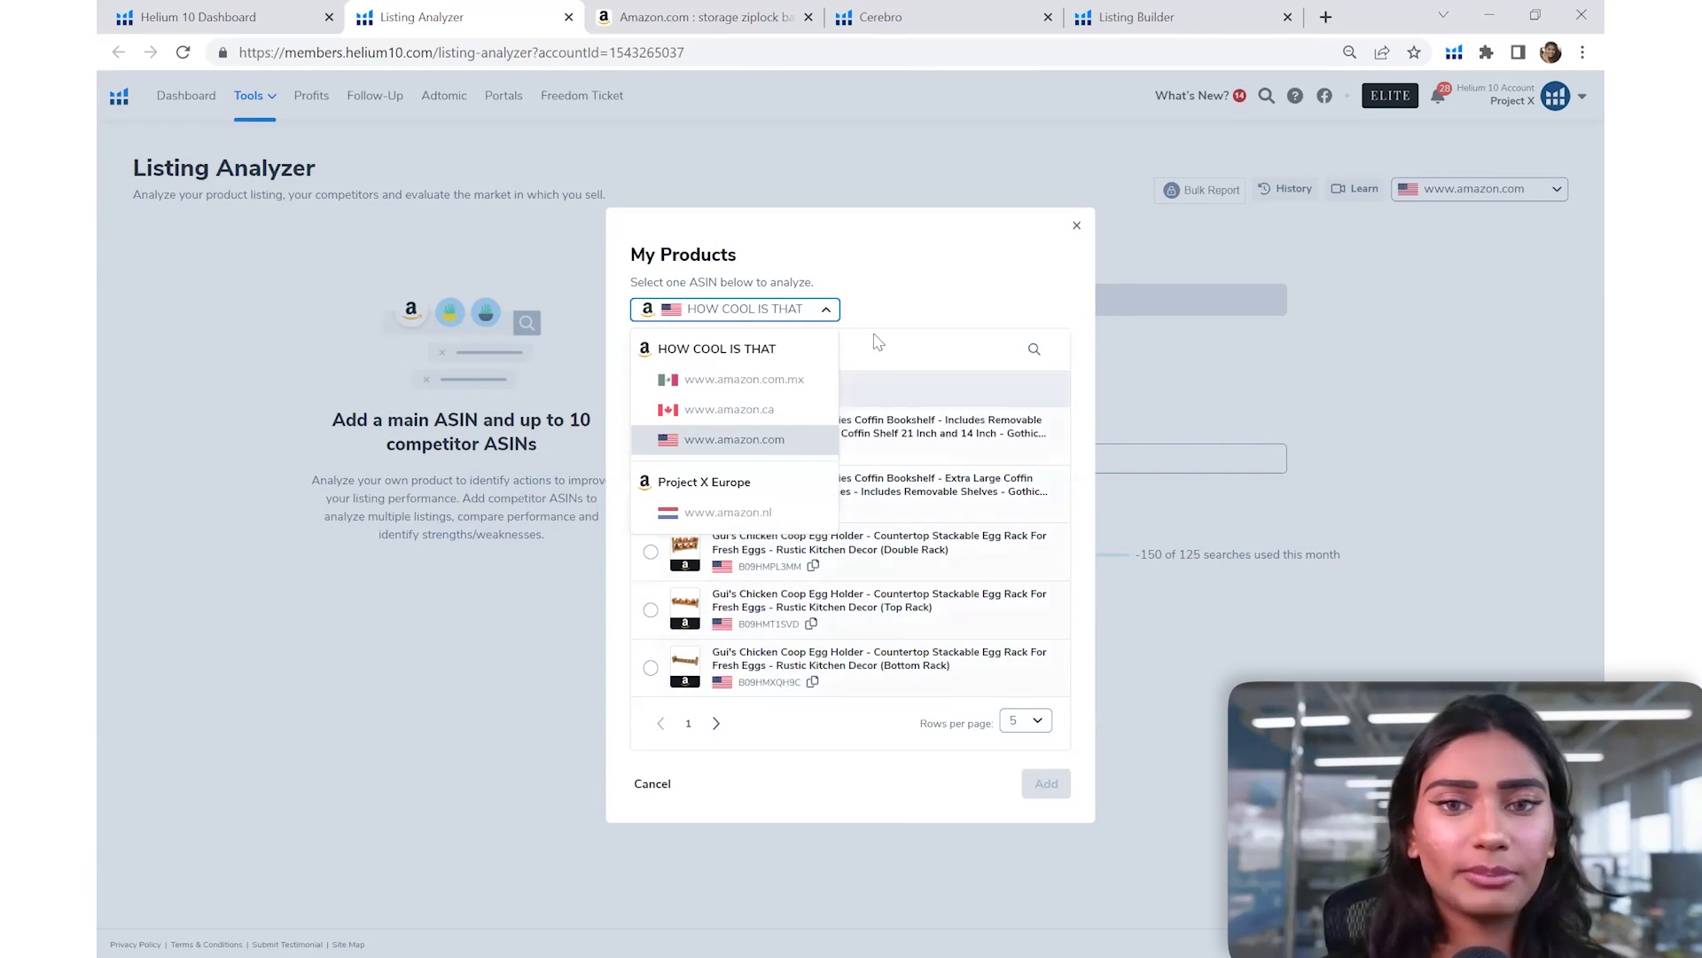
{"action": "left_click", "coordinate": [924, 309]}
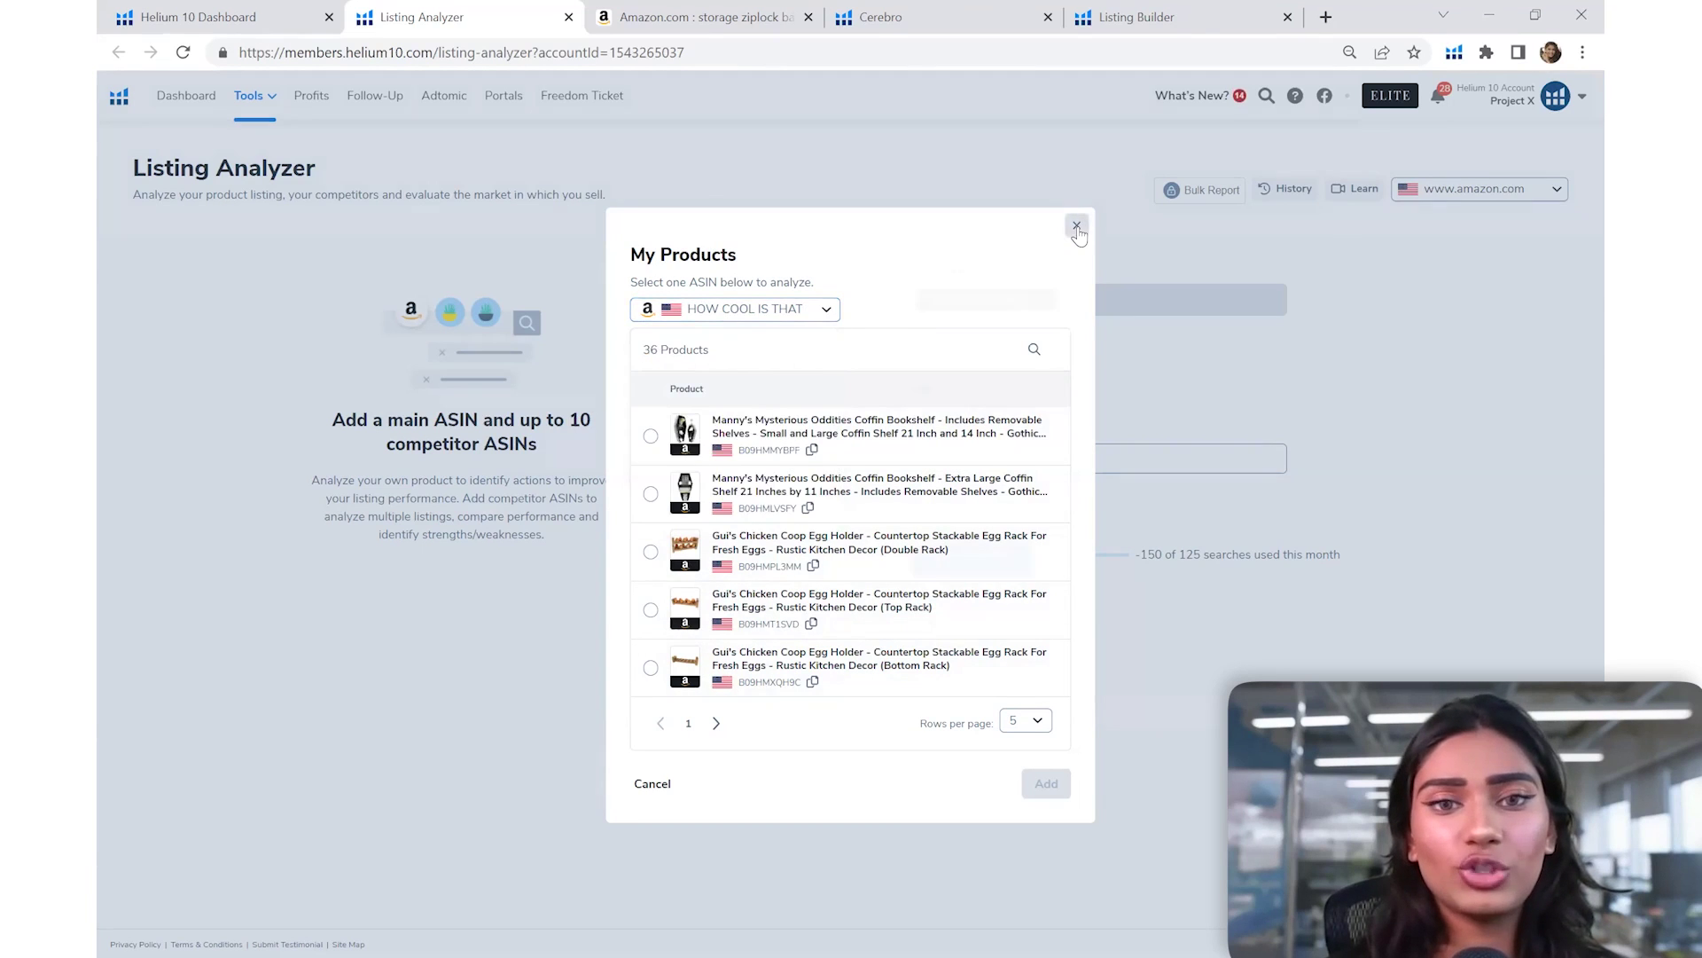
{"action": "left_click", "coordinate": [1077, 227]}
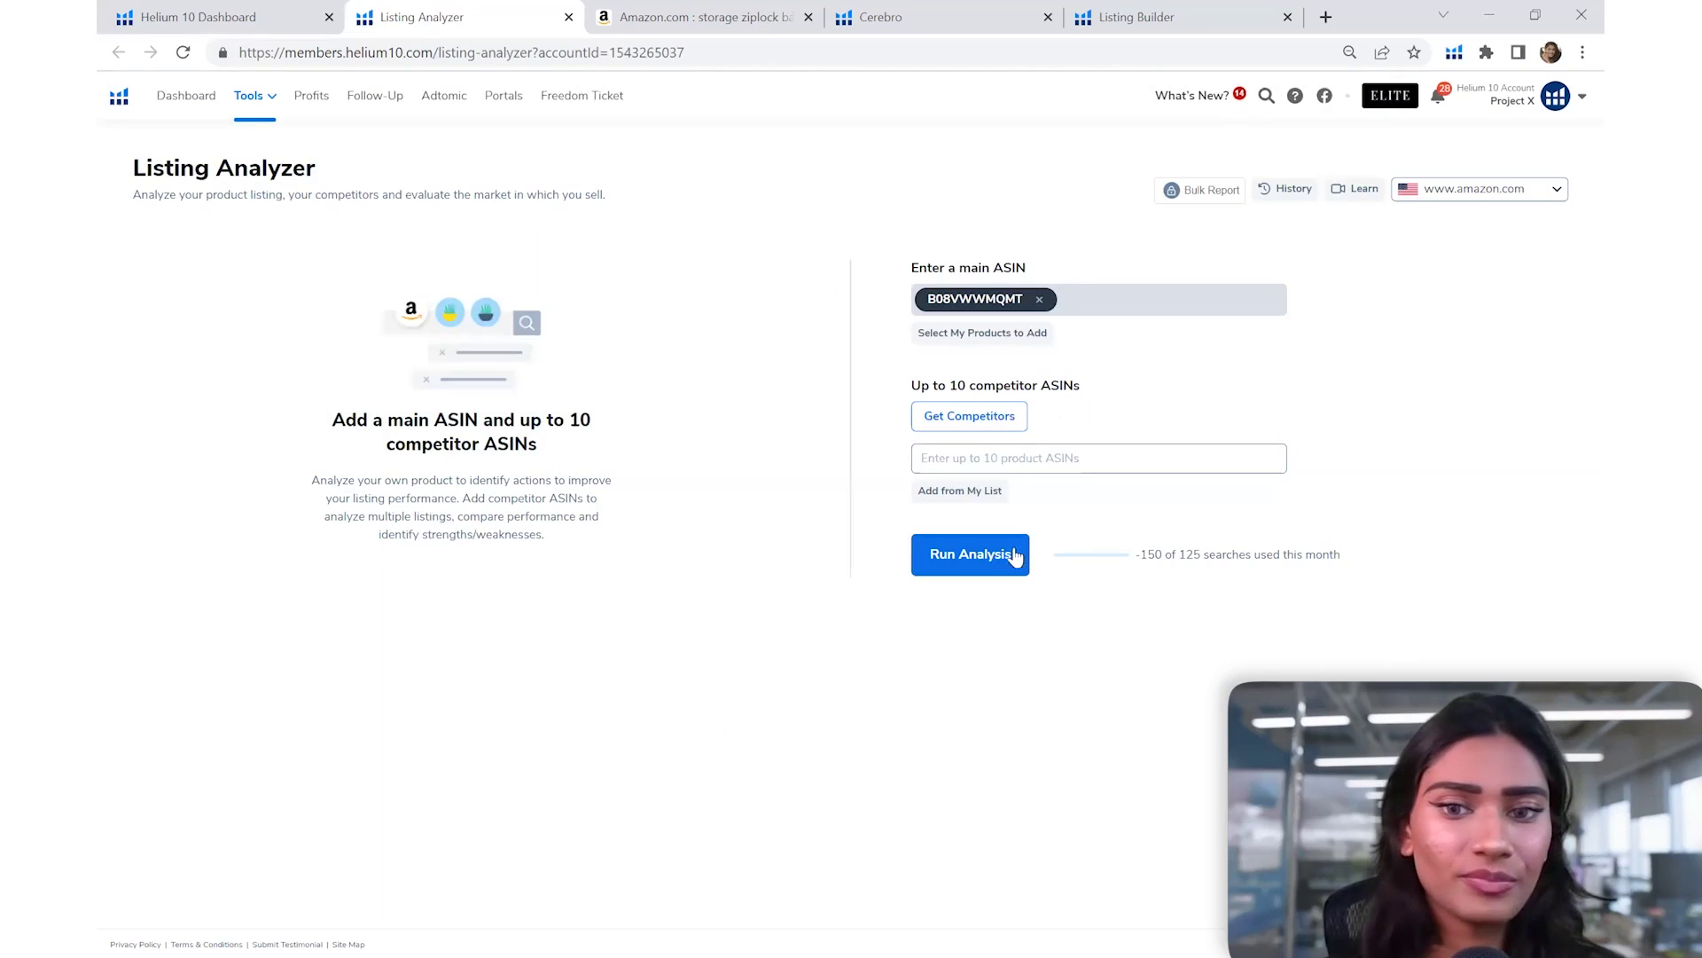
Run the listing analysis for the main ASIN without any competitor ASINs
{"action": "left_click", "coordinate": [988, 559]}
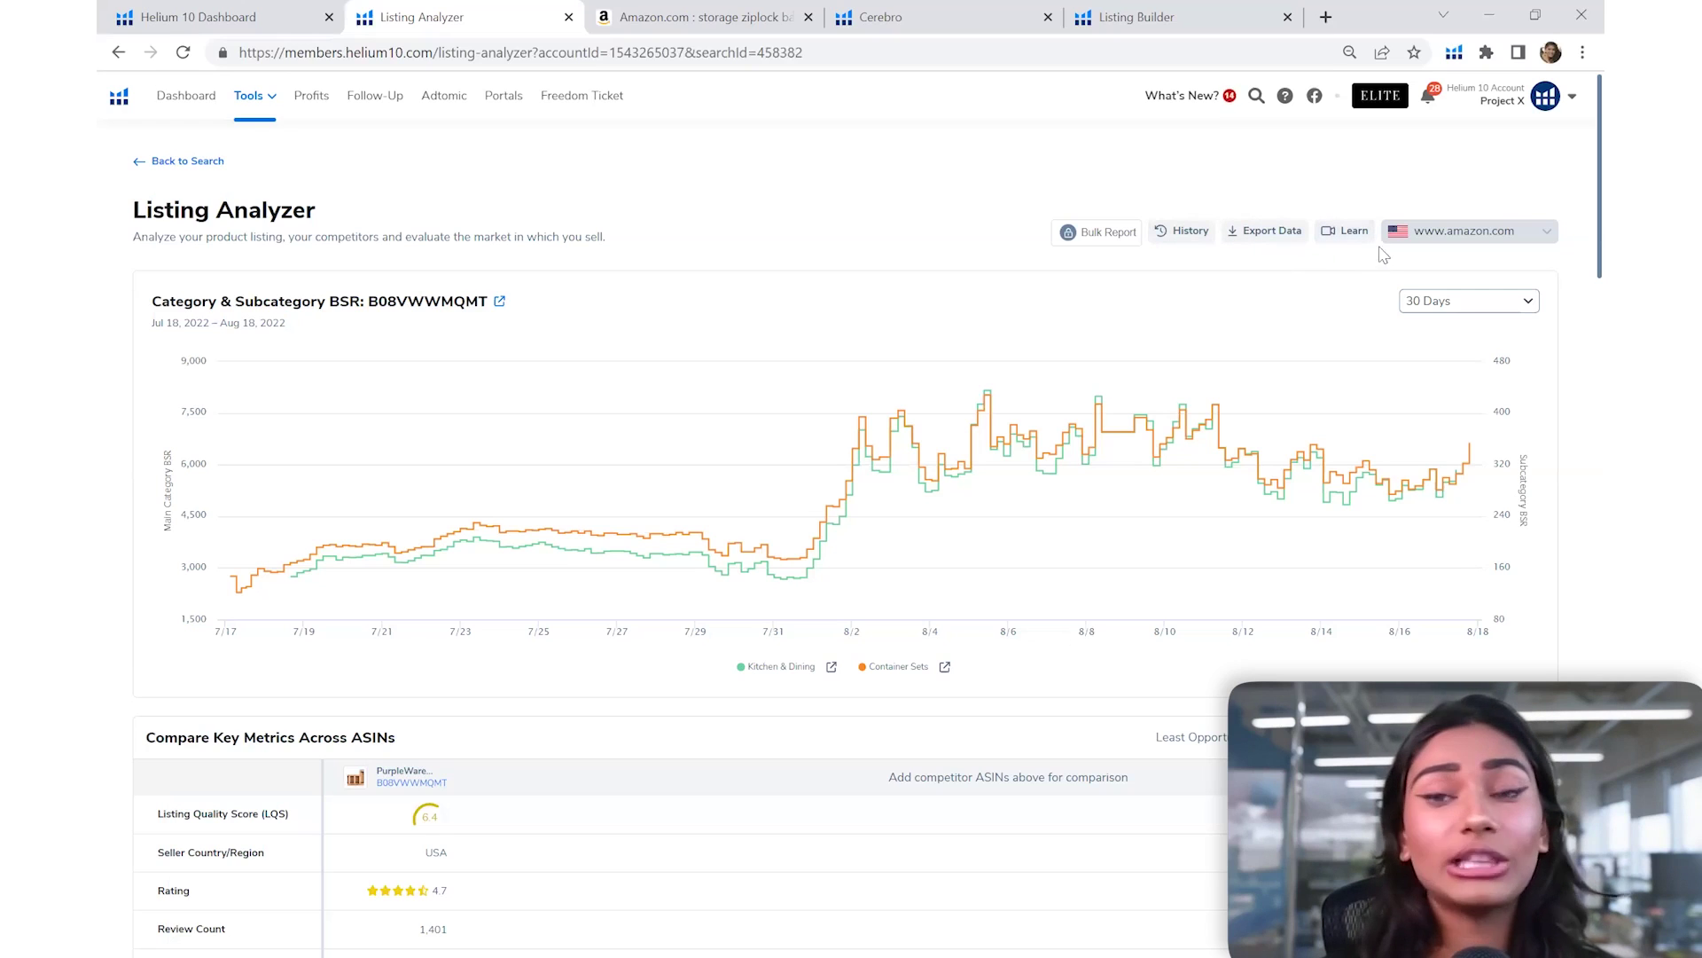
{"action": "scroll", "coordinate": [1354, 261], "scroll_direction": "up", "scroll_amount": 10, "text": "ctrl"}
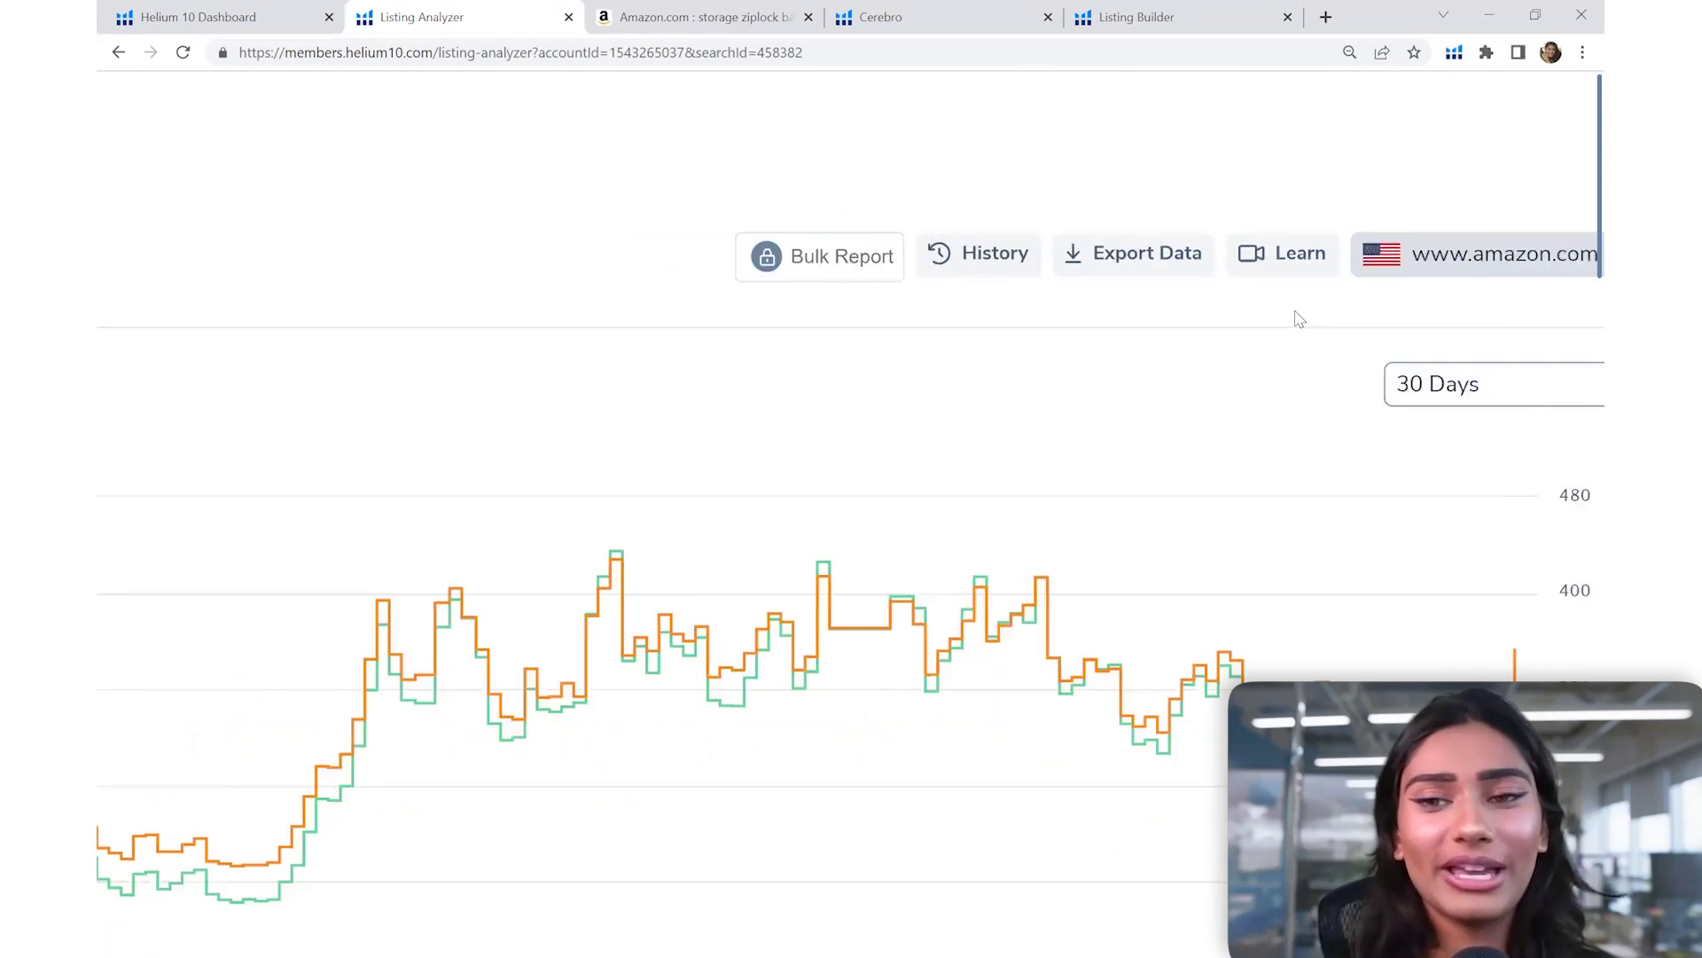
{"action": "scroll", "coordinate": [1277, 282], "scroll_direction": "down", "scroll_amount": 1}
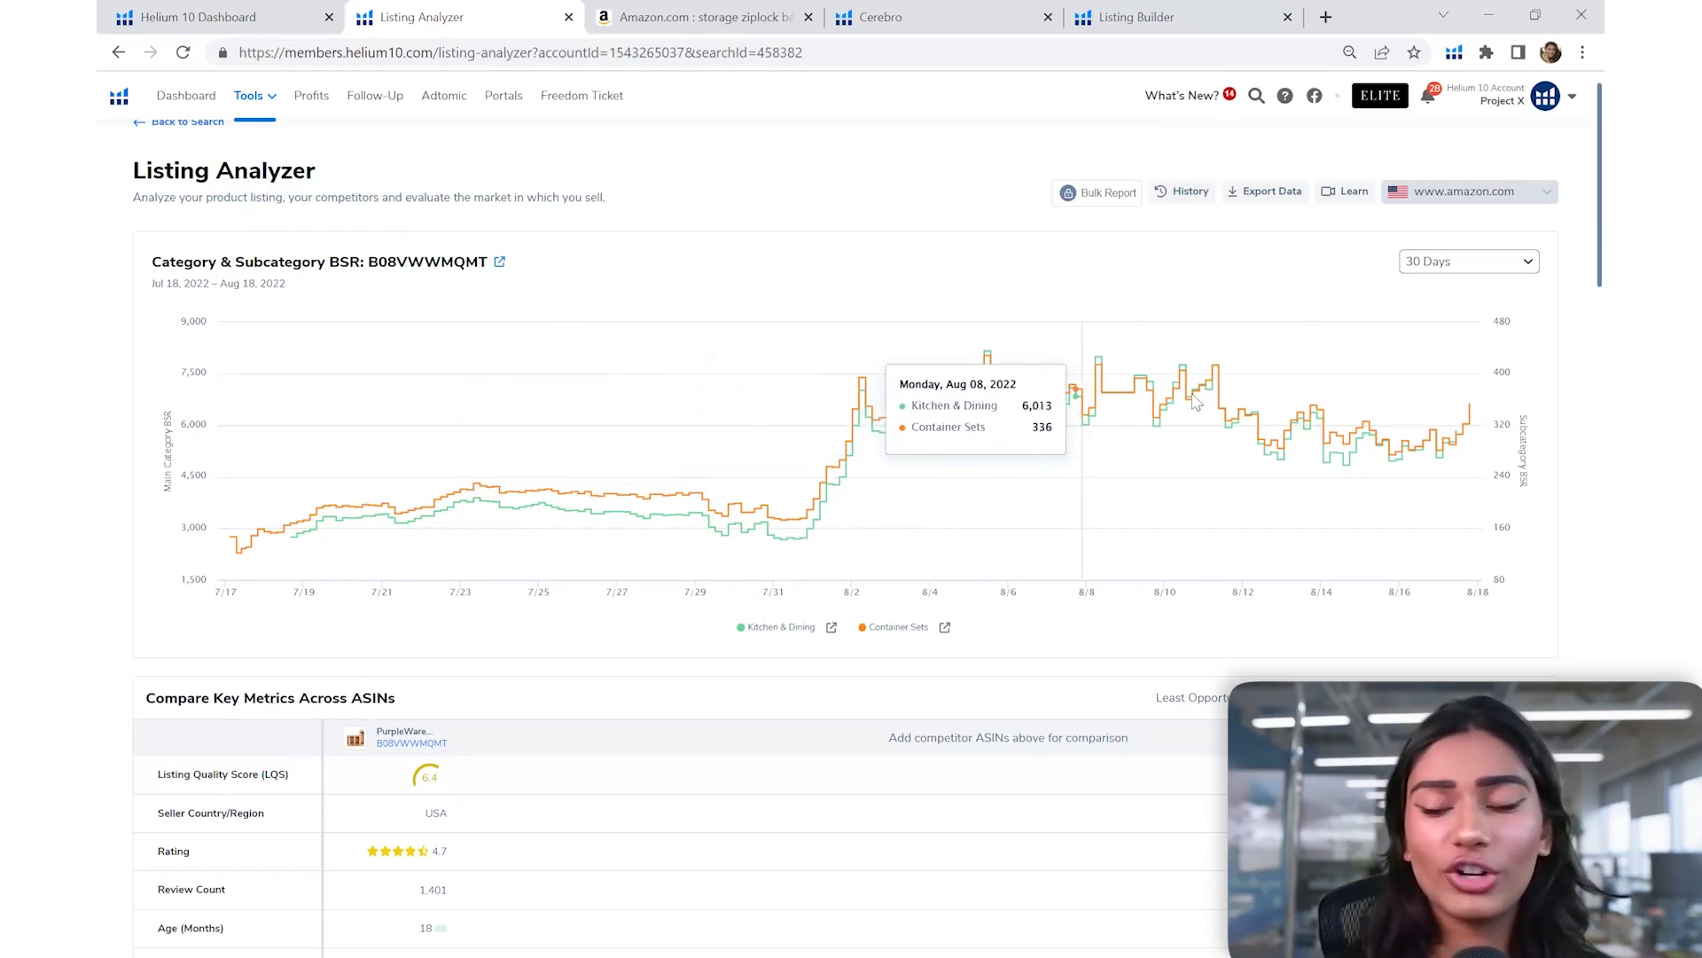
Zoom the category and subcategory BSR chart into about 7/30 to 8/3, and set its period to All time
{"action": "left_click_drag", "start_coordinate": [696, 484], "coordinate": [890, 385]}
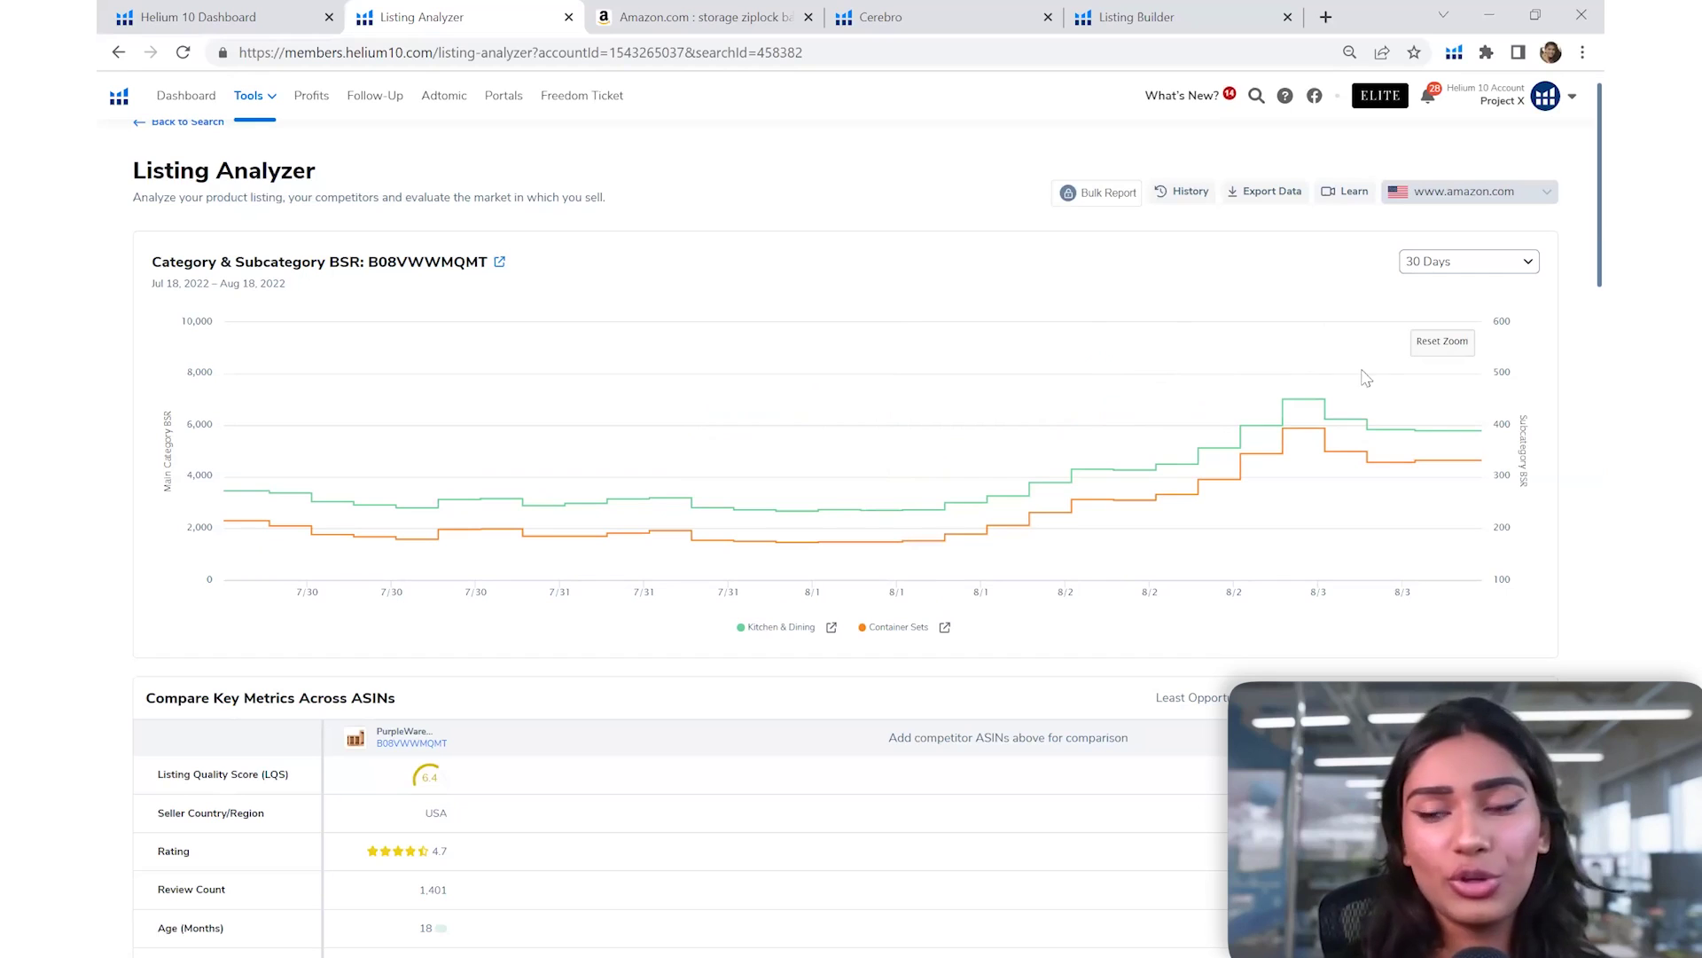
{"action": "left_click", "coordinate": [1479, 270]}
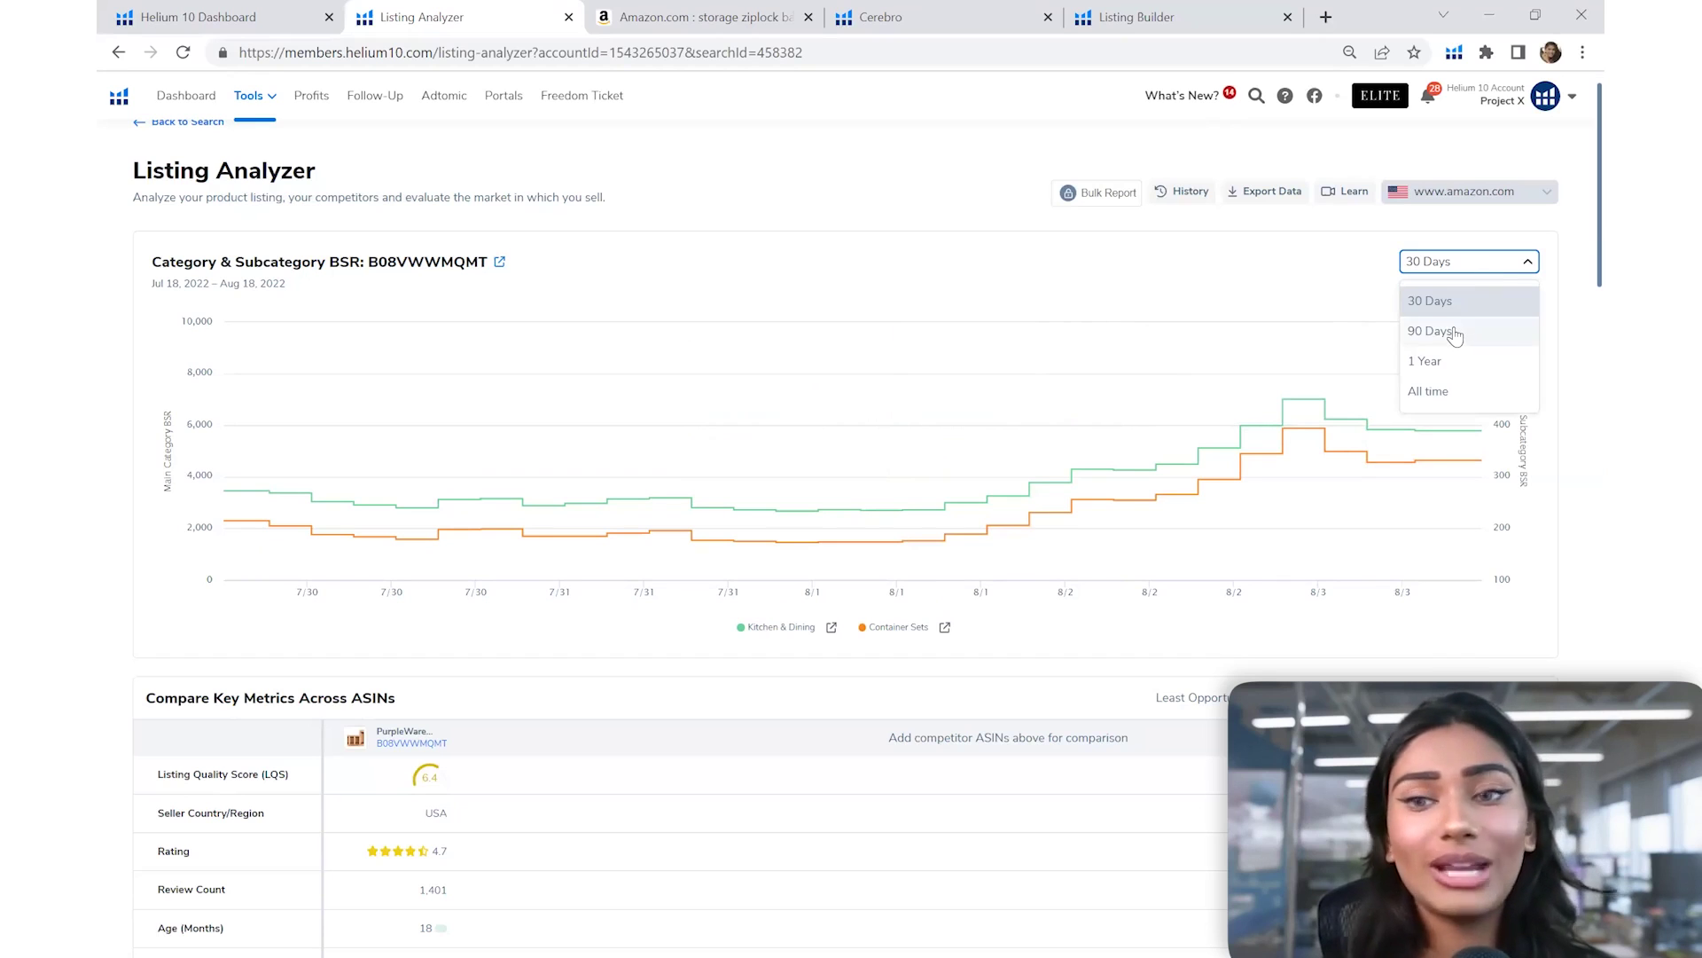
{"action": "left_click", "coordinate": [1433, 390]}
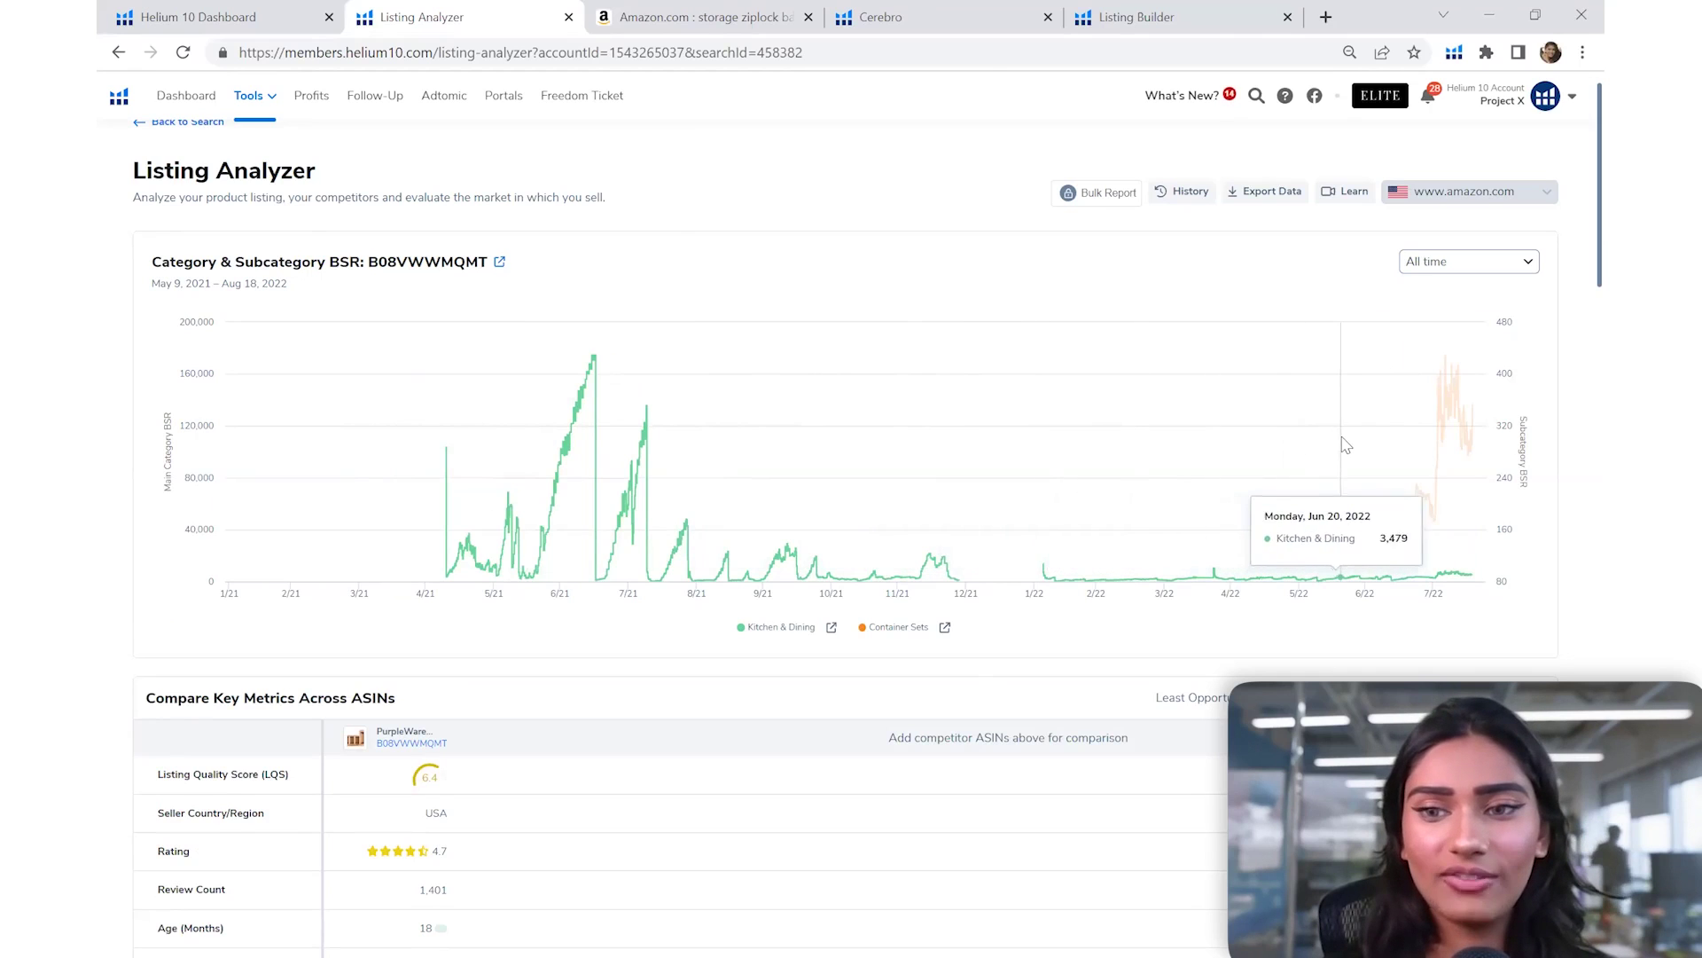
Examine the listing's key metrics, its Listing Quality Score breakdown and the opportunity color scale
{"action": "scroll", "coordinate": [1165, 454], "scroll_direction": "down", "scroll_amount": 6}
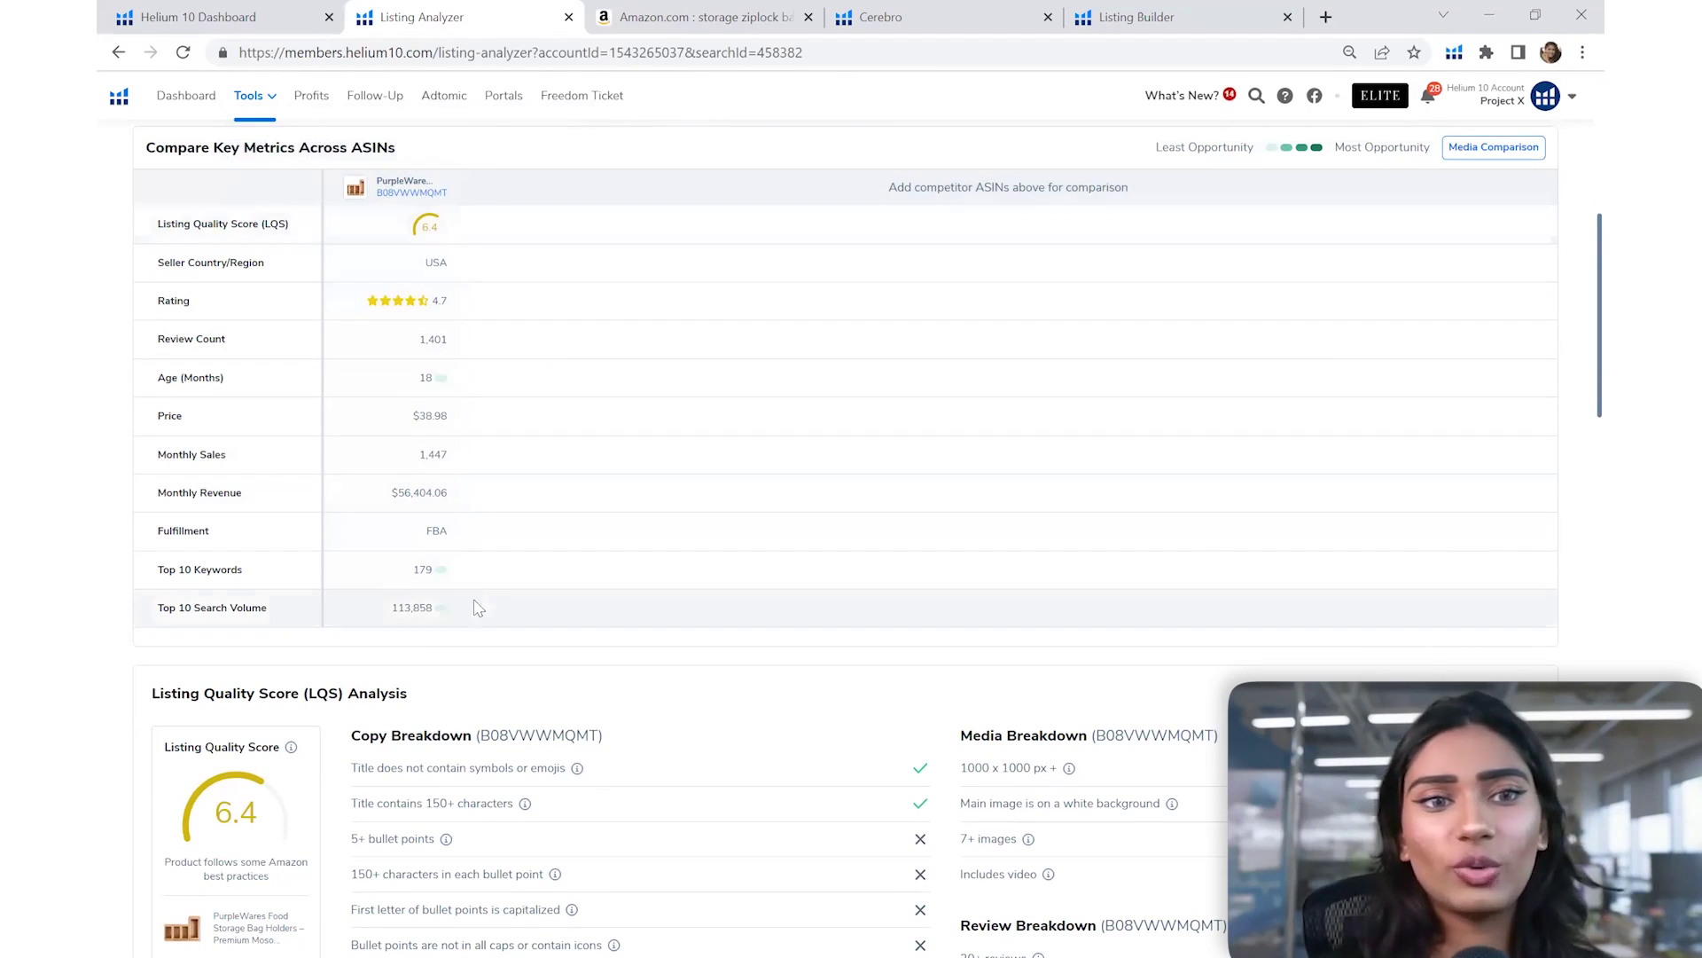
{"action": "mouse_move", "coordinate": [272, 263]}
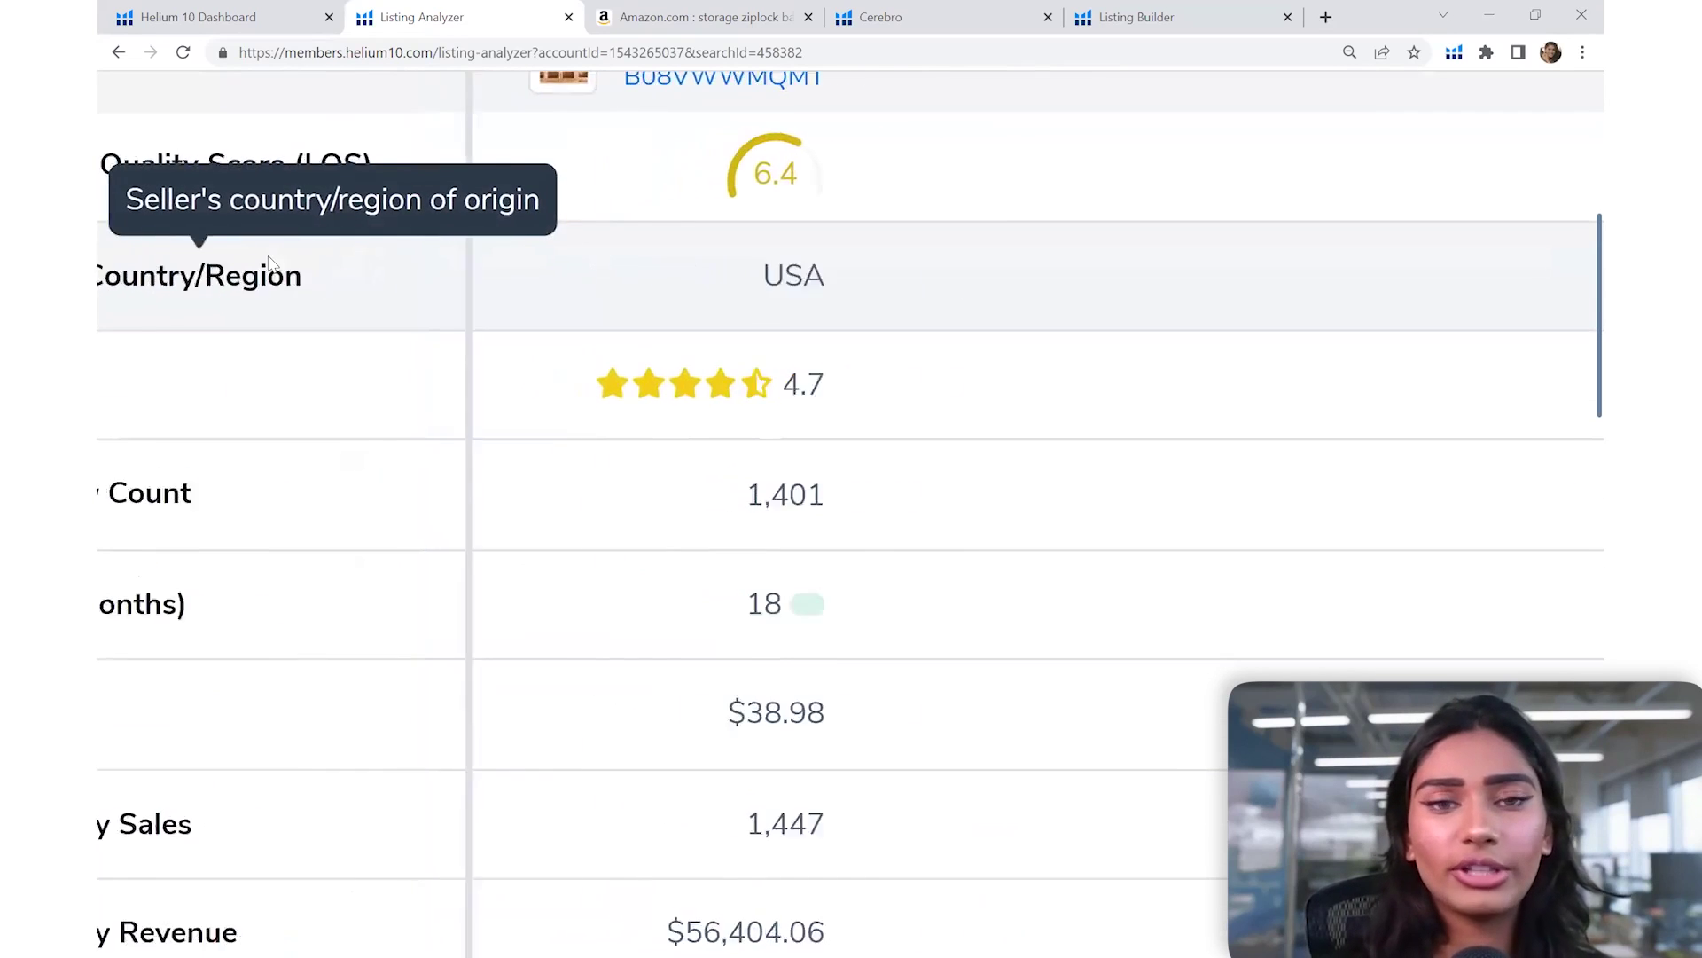
{"action": "scroll", "coordinate": [537, 206], "scroll_direction": "up", "scroll_amount": 1}
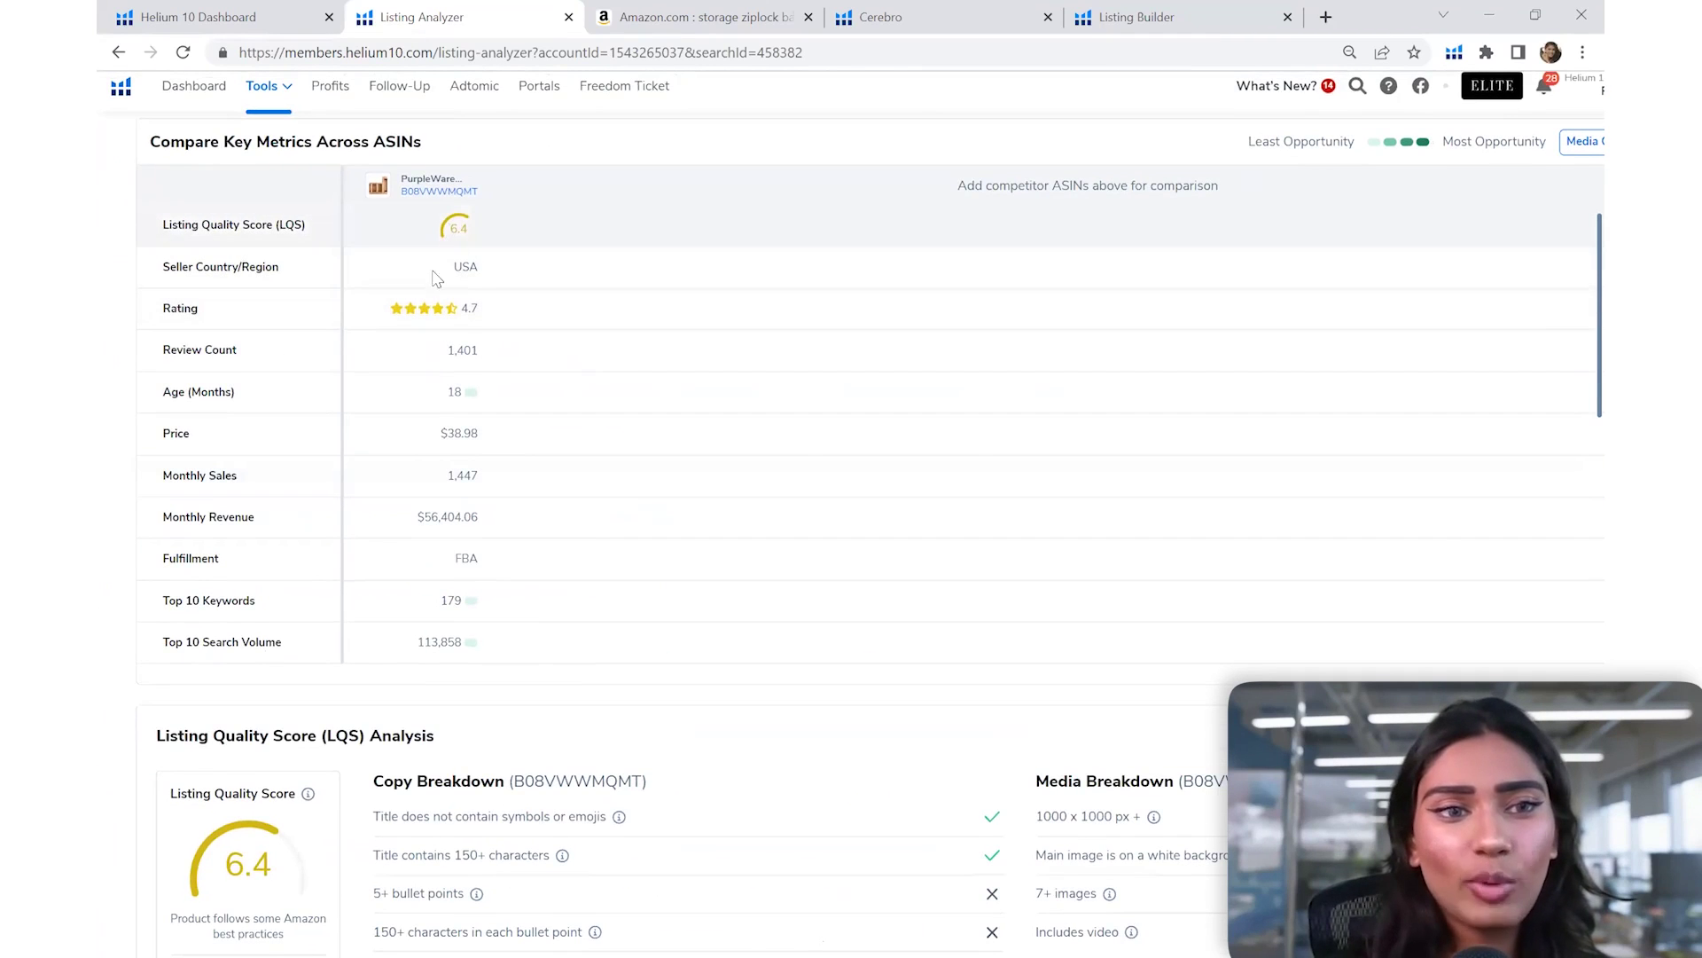
{"action": "scroll", "coordinate": [517, 704], "scroll_direction": "down", "scroll_amount": 4}
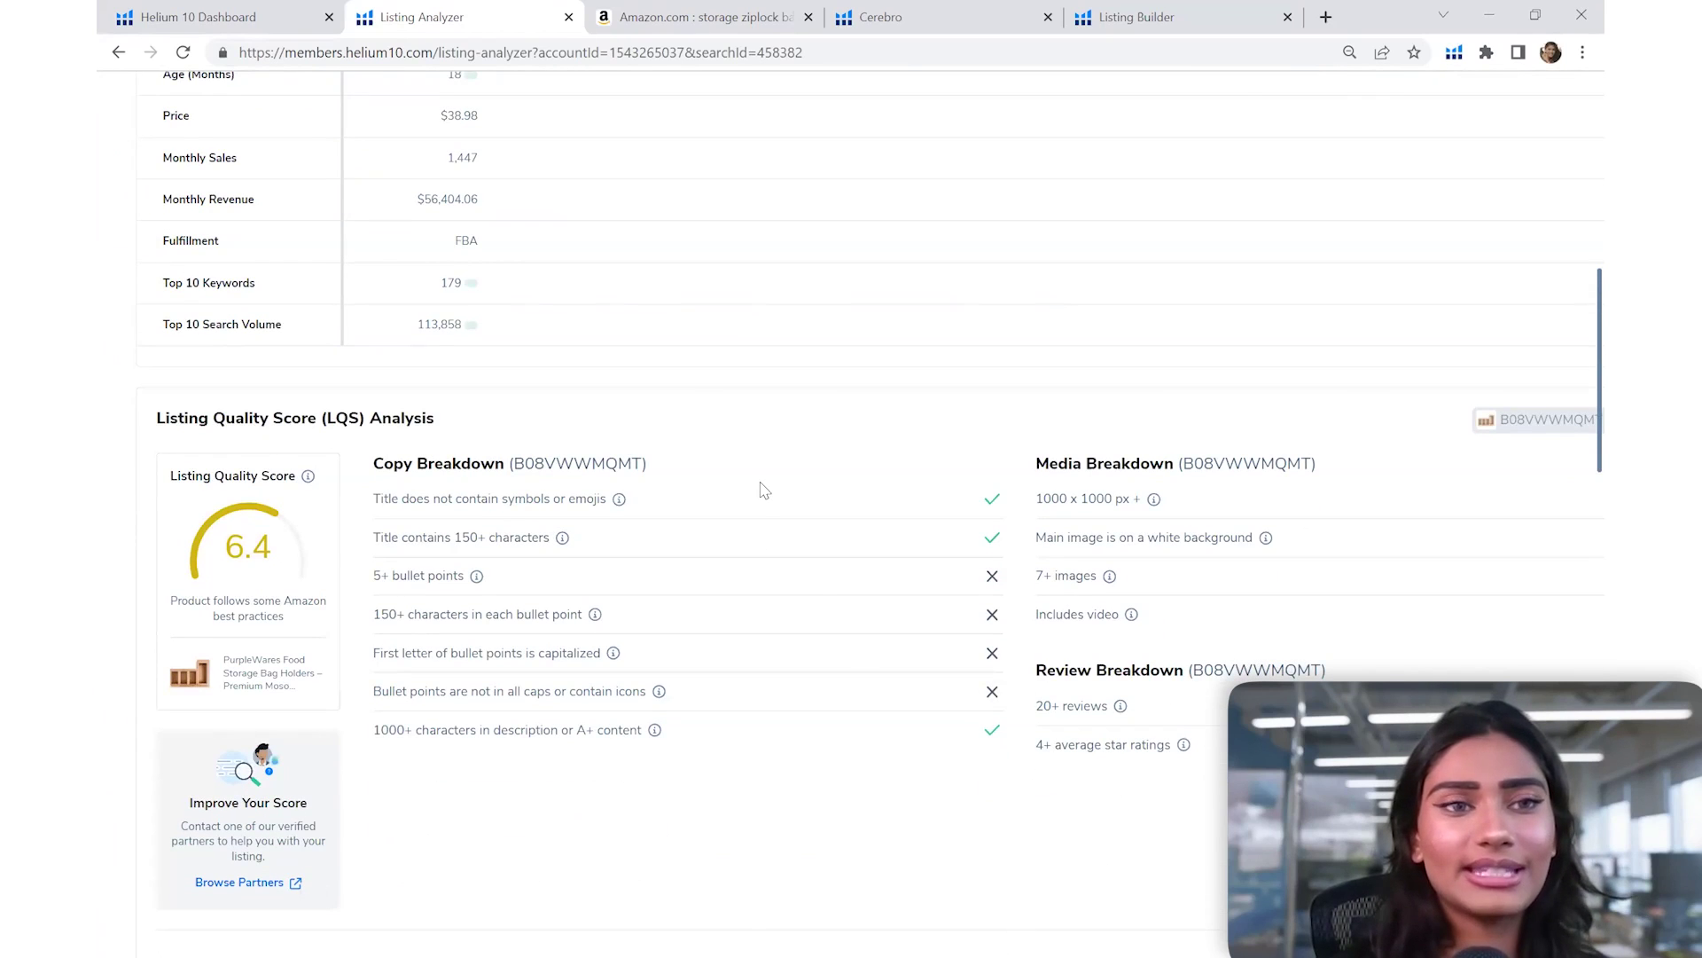
{"action": "scroll", "coordinate": [763, 490], "scroll_direction": "up", "scroll_amount": 4}
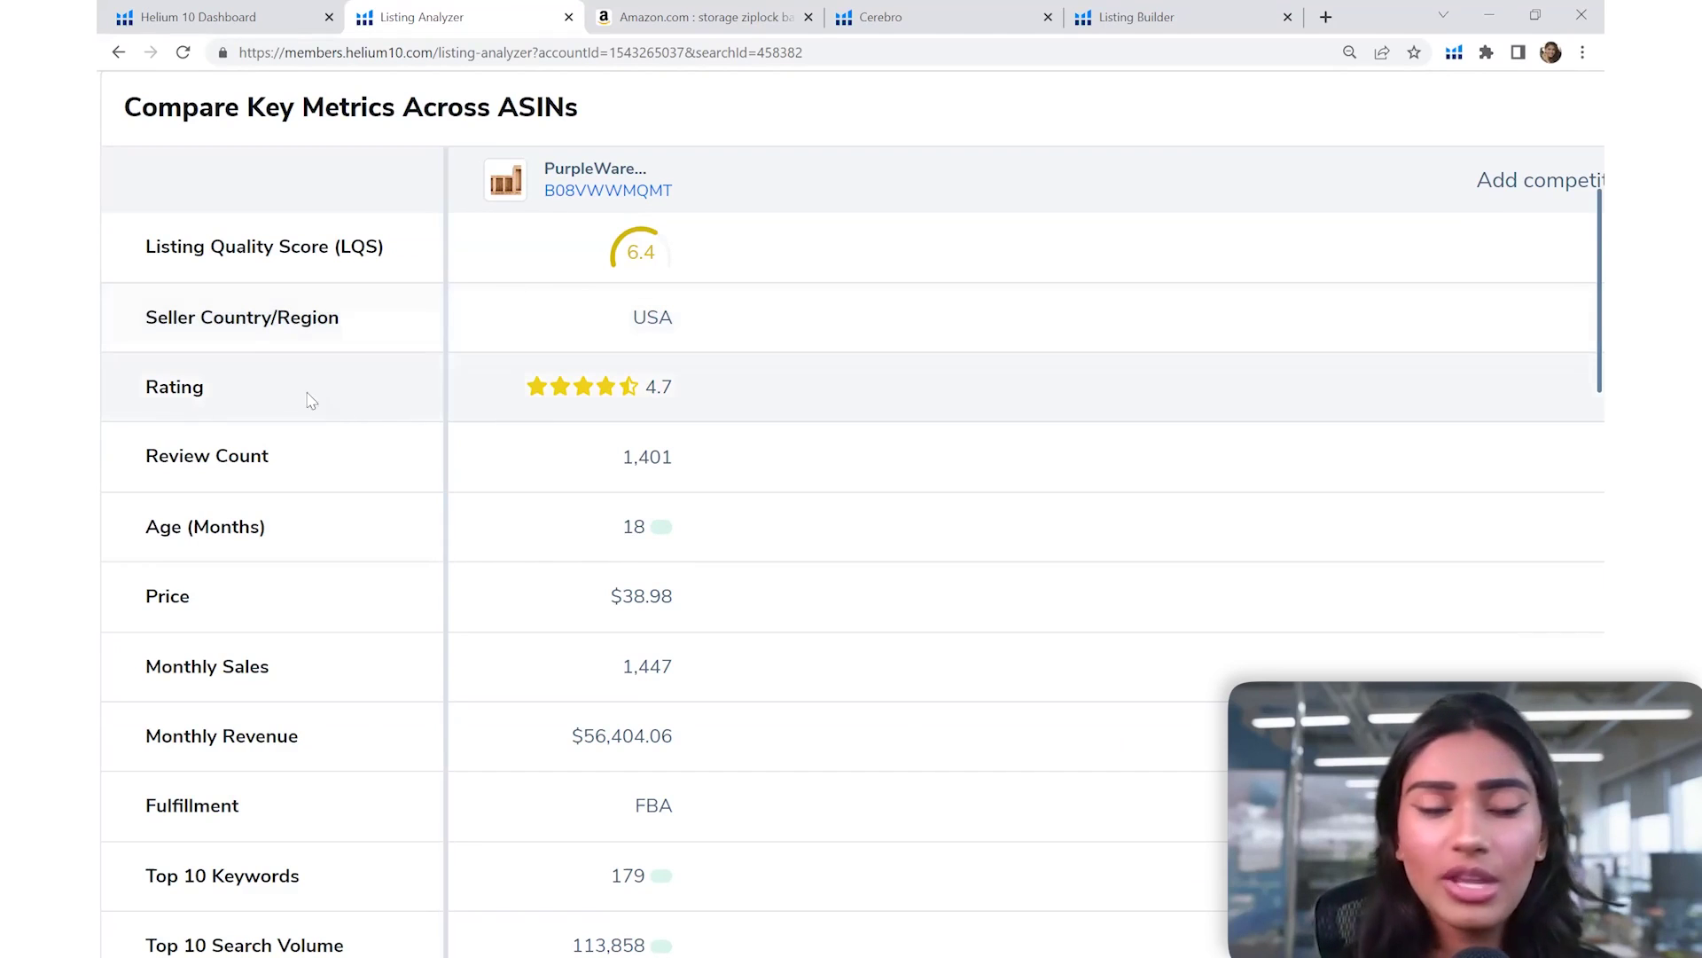
{"action": "mouse_move", "coordinate": [605, 408]}
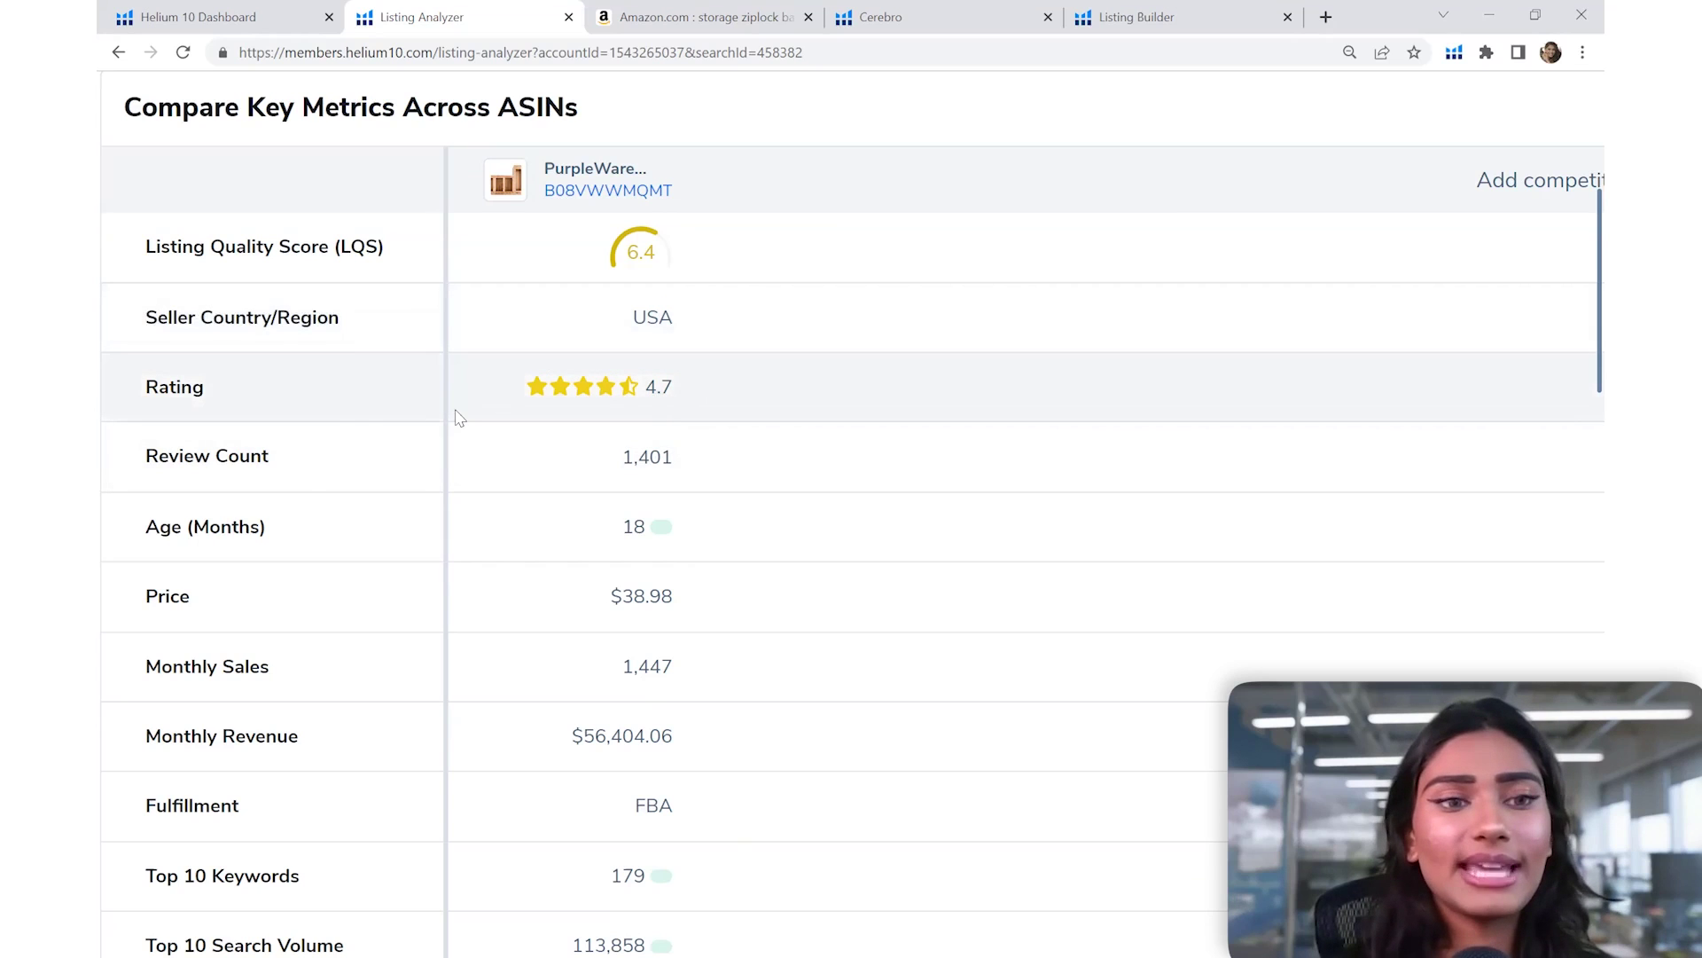
{"action": "scroll", "coordinate": [460, 471], "scroll_direction": "down", "scroll_amount": 1}
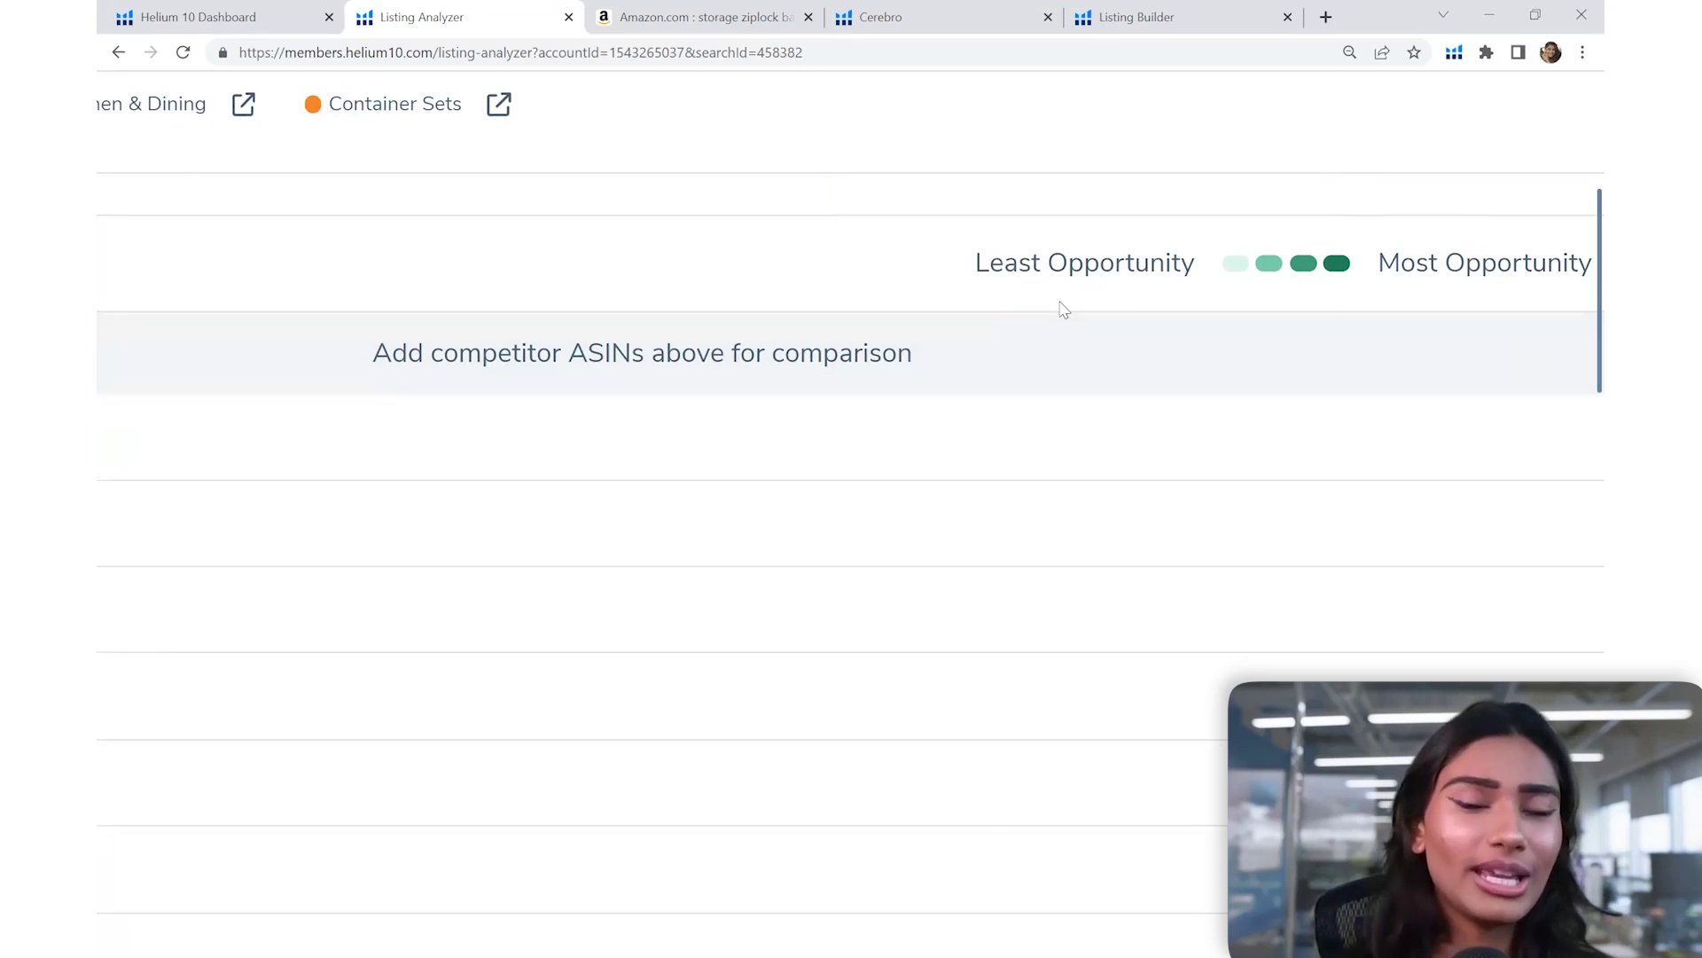
{"action": "key", "text": "ctrl+minus"}
{"action": "key", "text": "ctrl+minus"}
{"action": "key", "text": "ctrl+minus"}
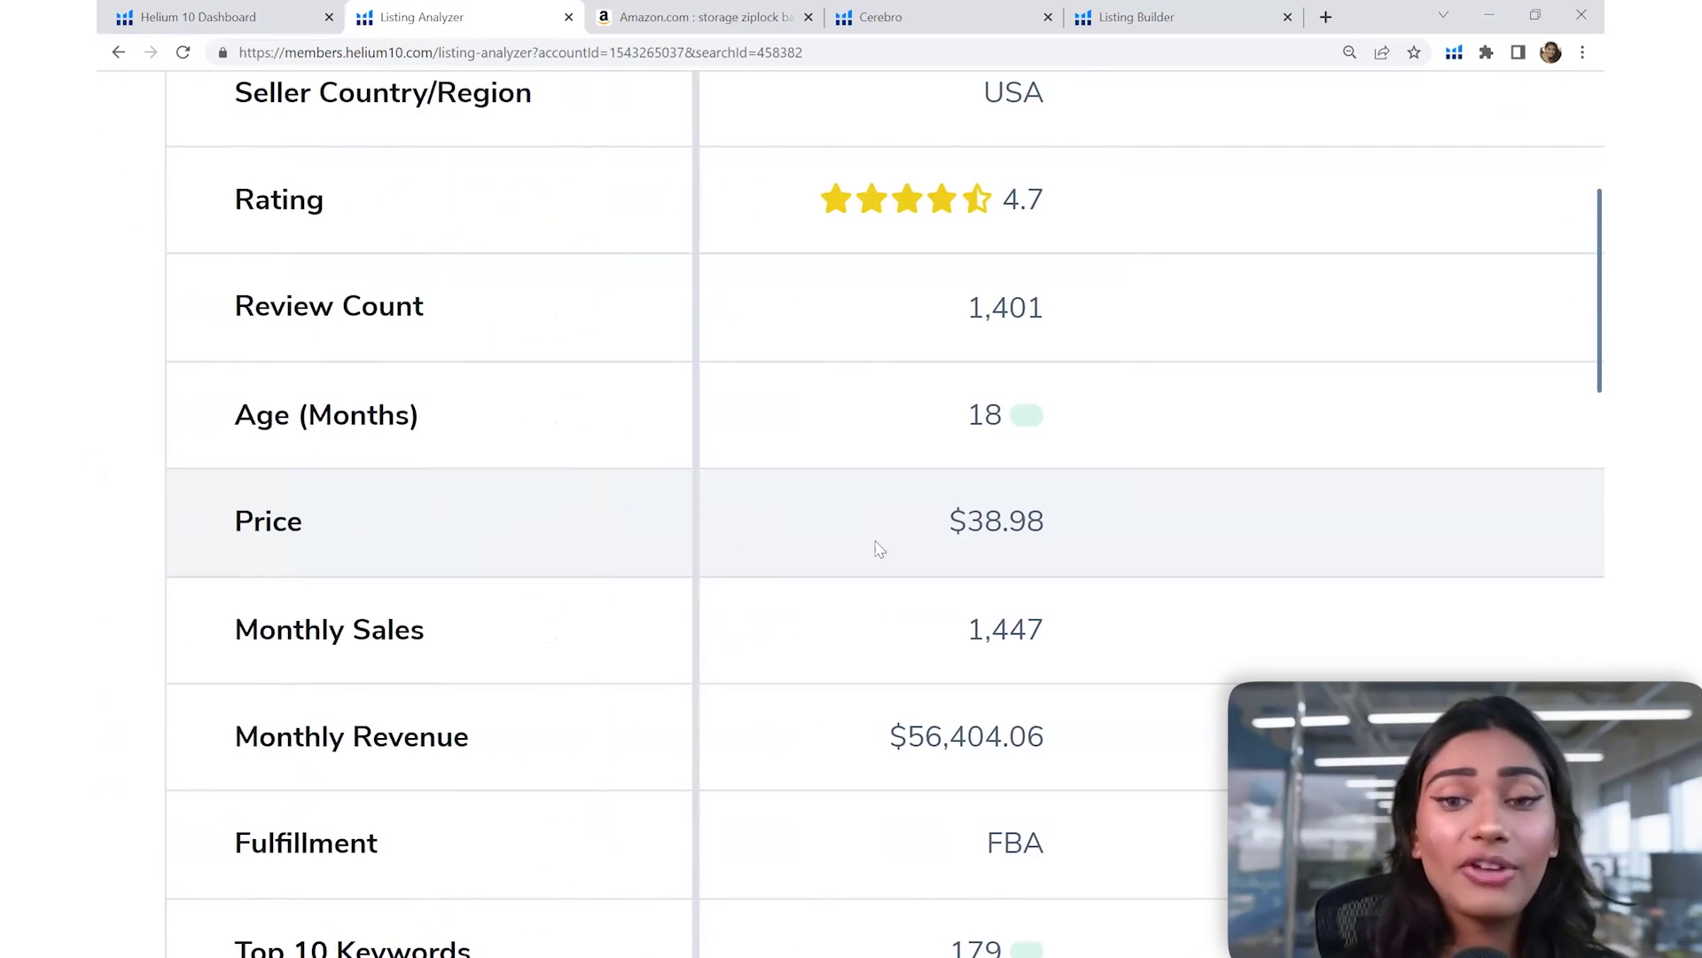
Examine the listing's remaining key metrics, from review count, price and monthly sales to Top 10 Keywords and Top 10 Search Volume
{"action": "scroll", "coordinate": [883, 560], "scroll_direction": "down", "scroll_amount": 2}
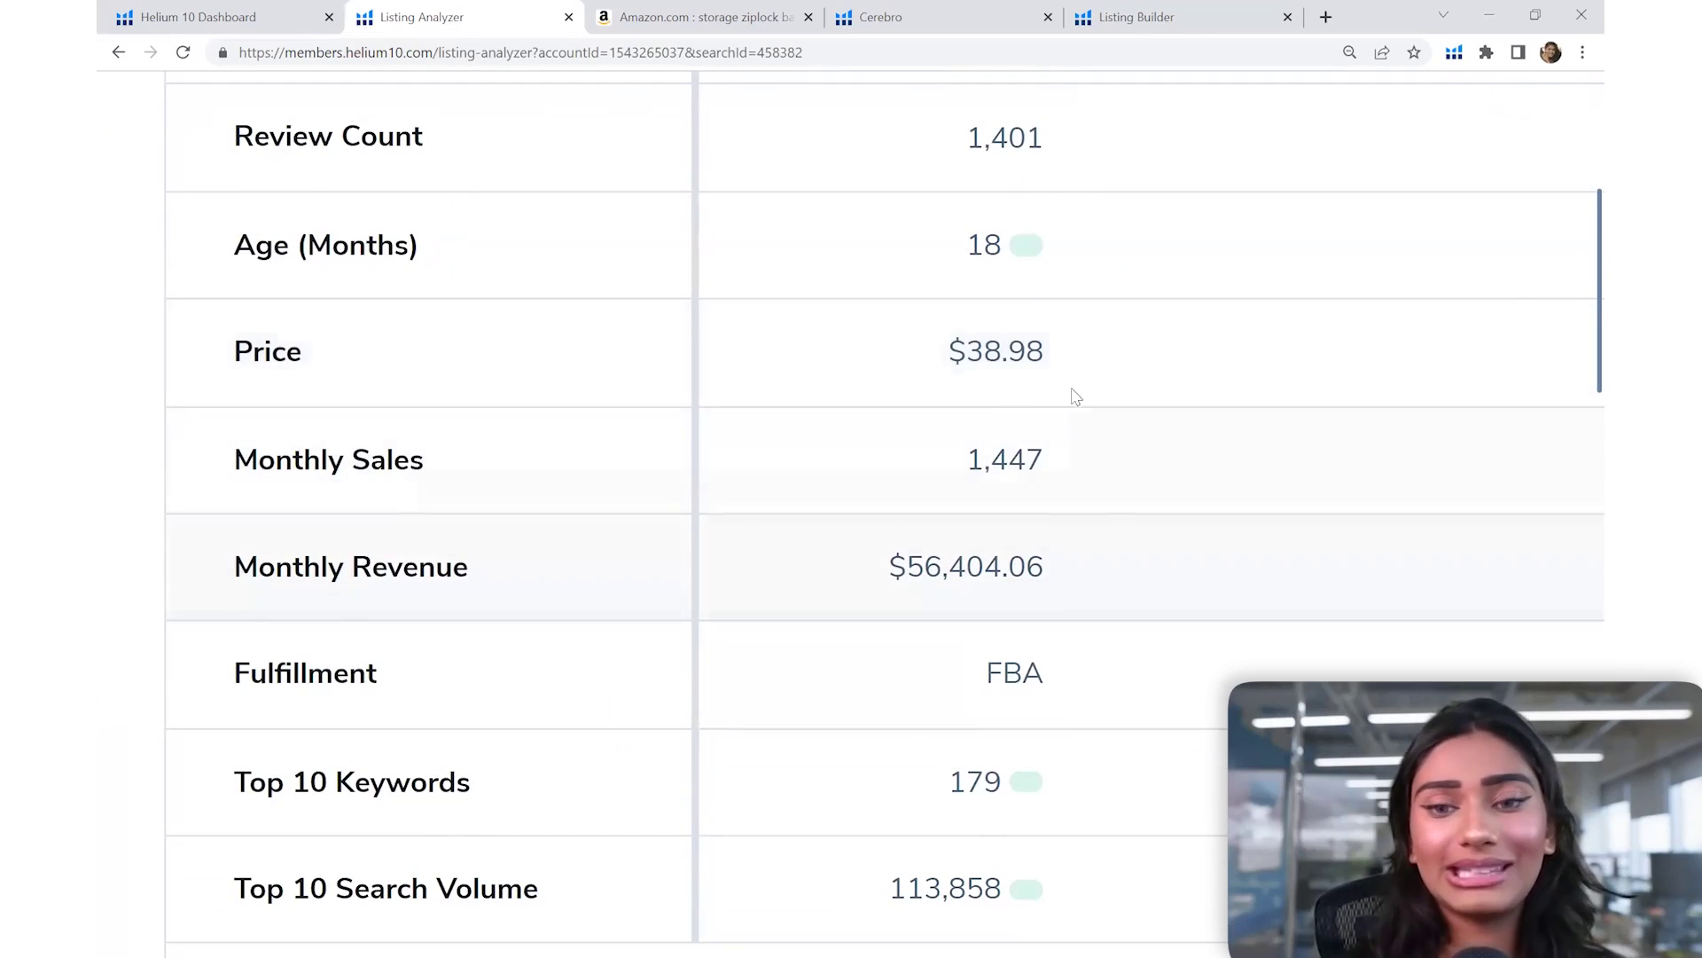
{"action": "scroll", "coordinate": [1071, 573], "scroll_direction": "down", "scroll_amount": 1}
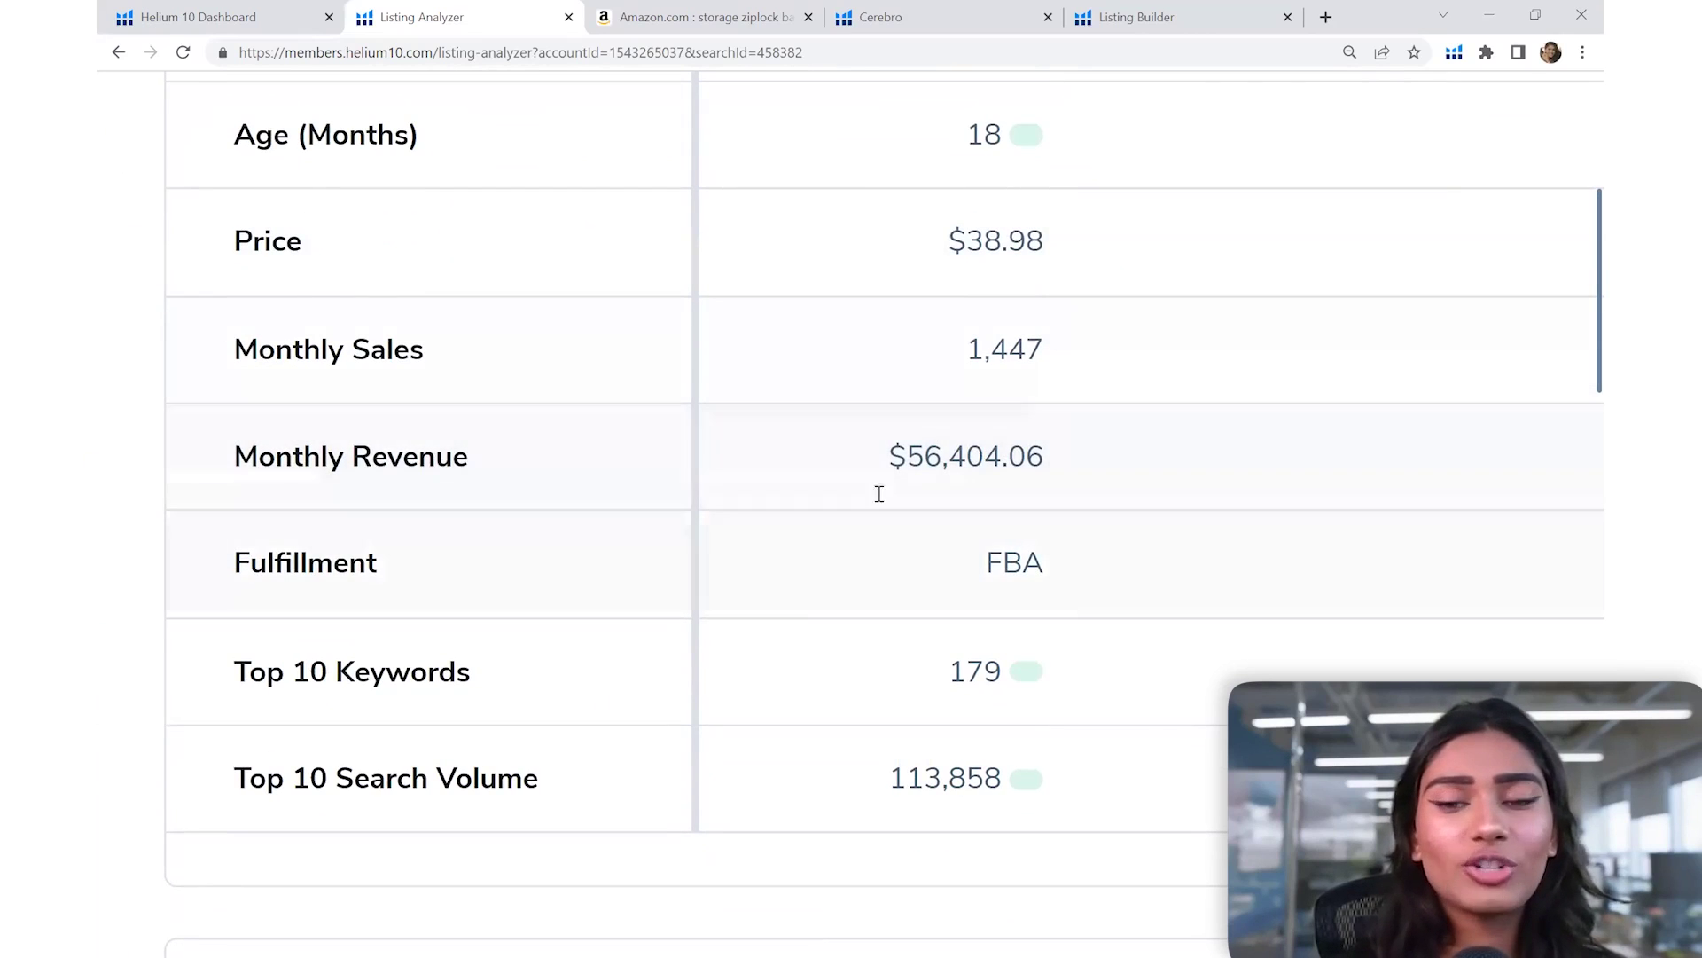
{"action": "scroll", "coordinate": [903, 585], "scroll_direction": "down", "scroll_amount": 1}
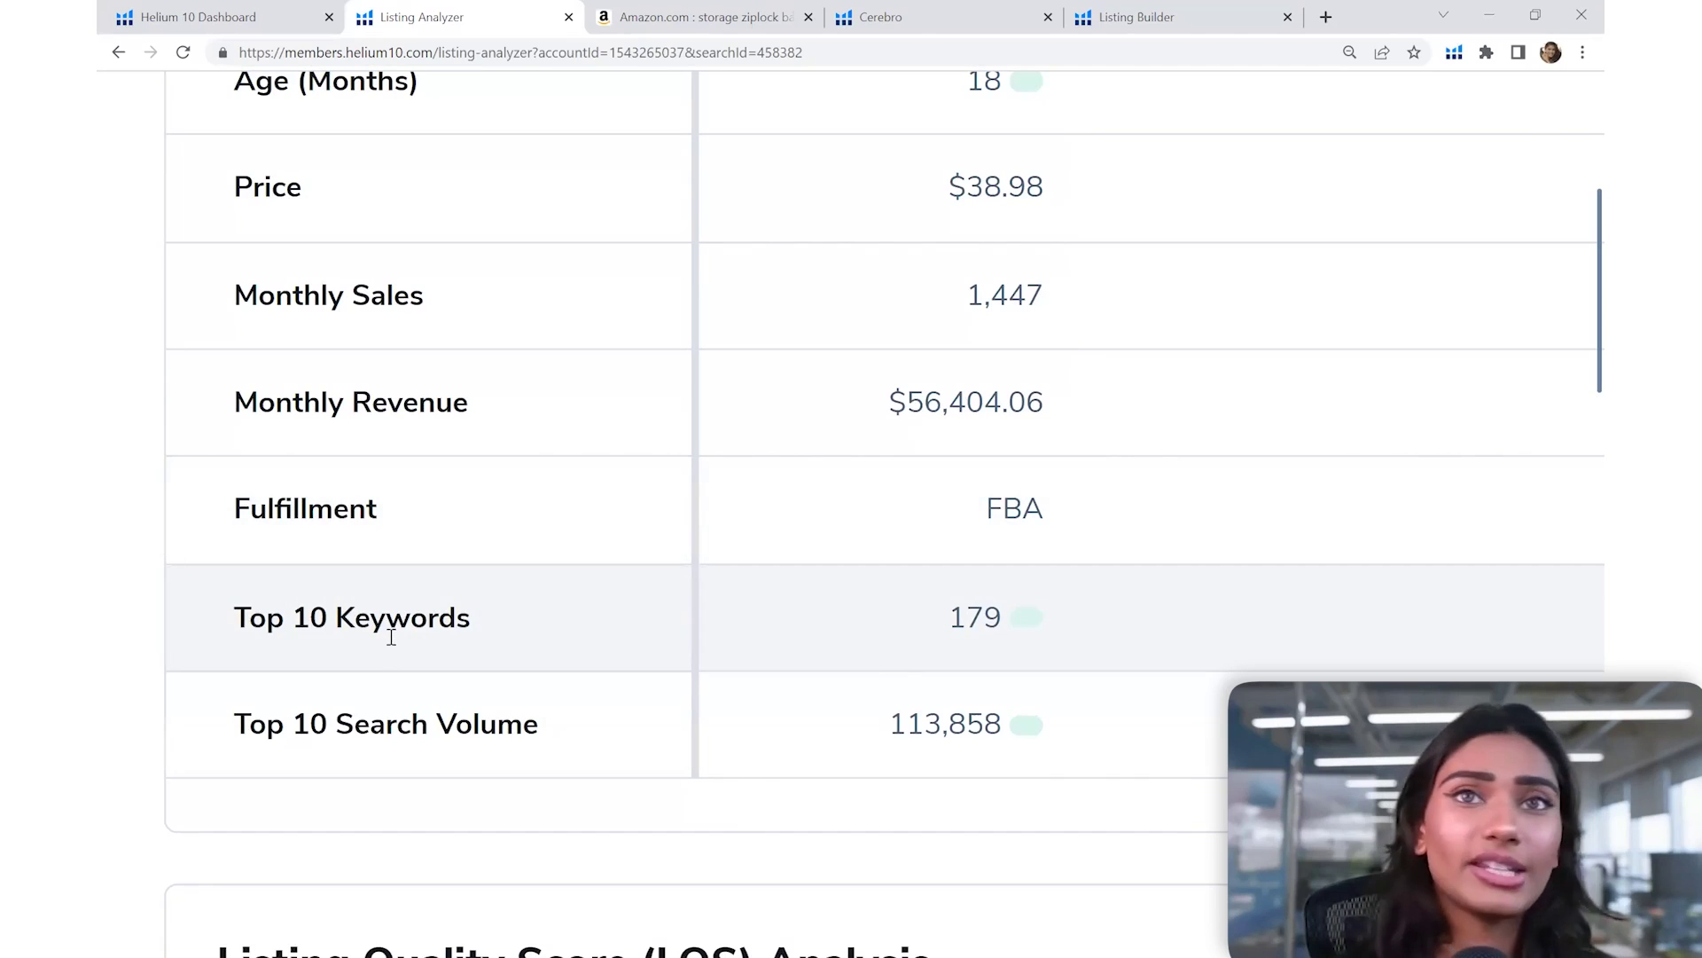
{"action": "key", "text": "ctrl+minus"}
{"action": "key", "text": "ctrl+minus"}
{"action": "key", "text": "ctrl+minus"}
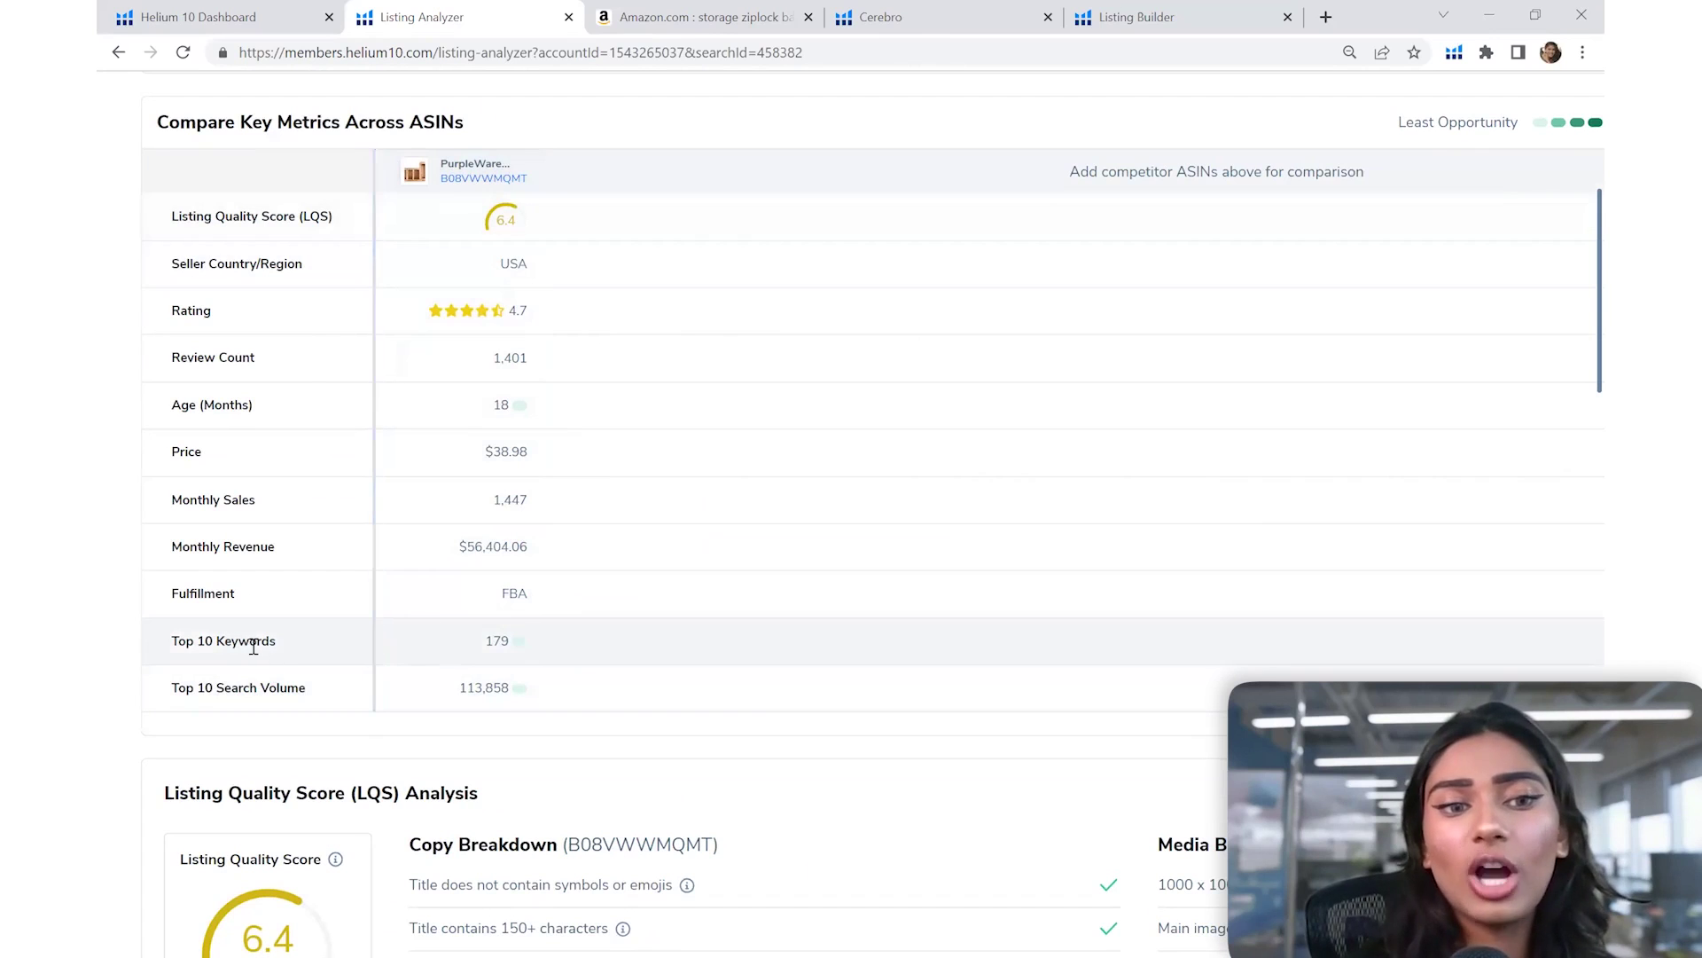
{"action": "key", "text": "ctrl+plus"}
{"action": "key", "text": "ctrl+plus"}
{"action": "key", "text": "ctrl+plus"}
{"action": "key", "text": "ctrl+plus"}
{"action": "key", "text": "ctrl+plus"}
{"action": "key", "text": "ctrl+plus"}
{"action": "key", "text": "ctrl+plus"}
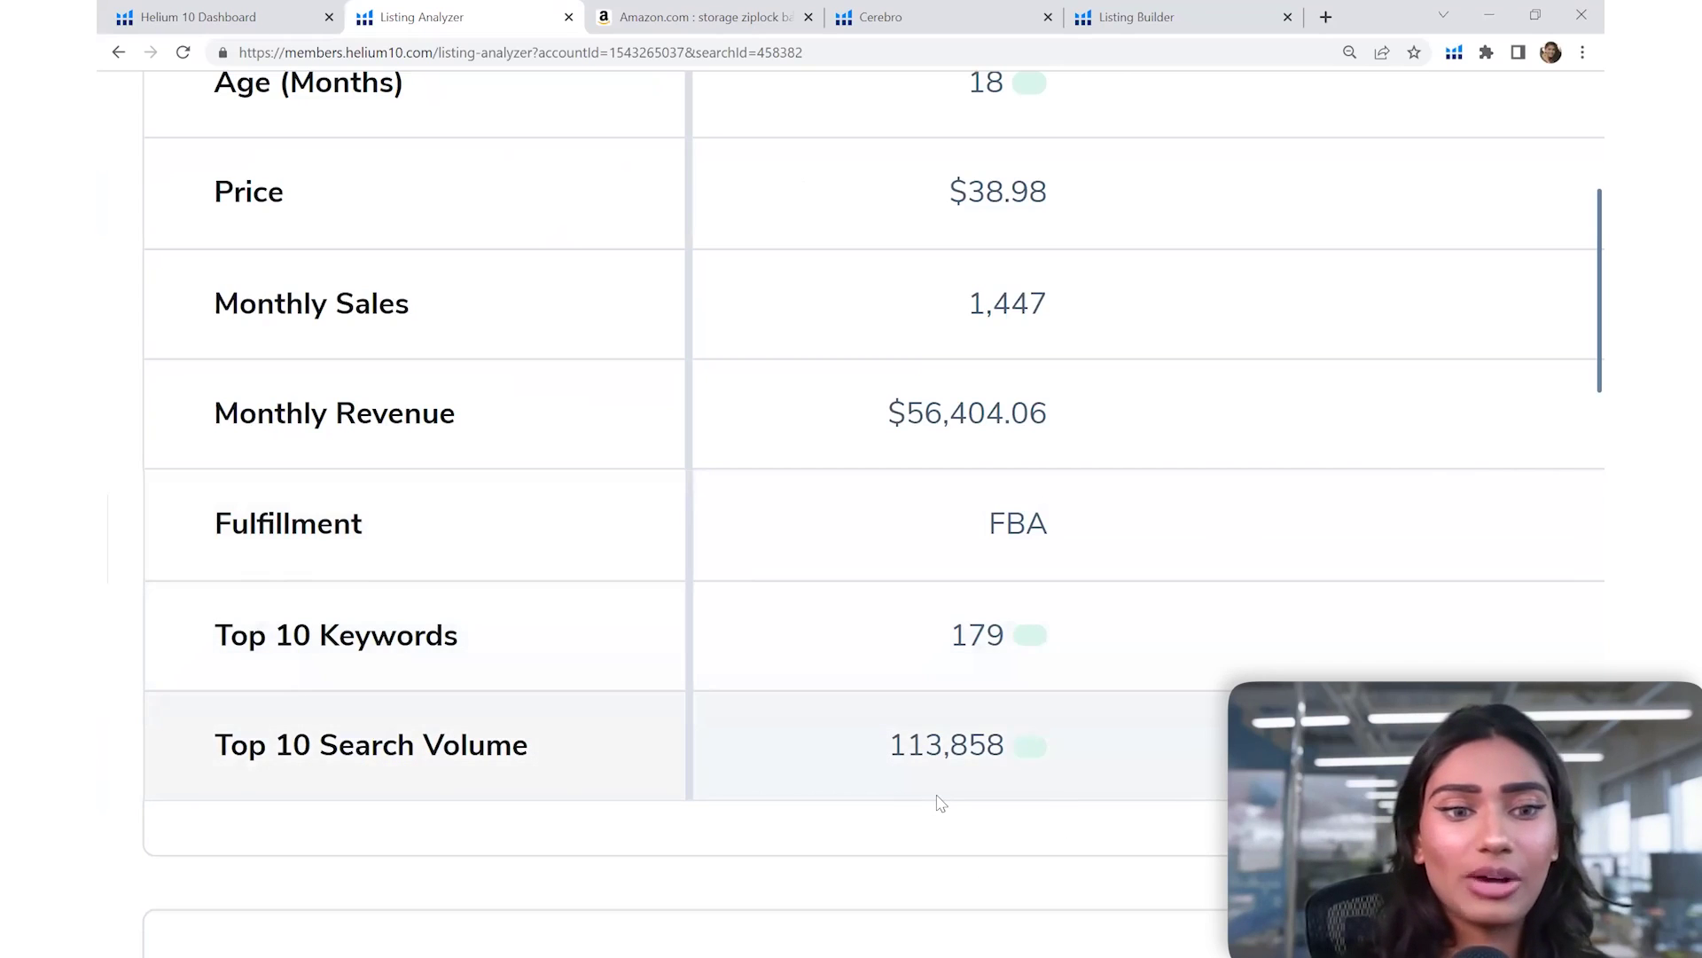
{"action": "key", "text": "ctrl+minus"}
{"action": "key", "text": "ctrl+minus"}
{"action": "key", "text": "ctrl+minus"}
Examine the Copy Breakdown in the Listing Quality Score analysis, covering the title, bullet point and description or A+ content checks
{"action": "scroll", "coordinate": [942, 803], "scroll_direction": "down", "scroll_amount": 4}
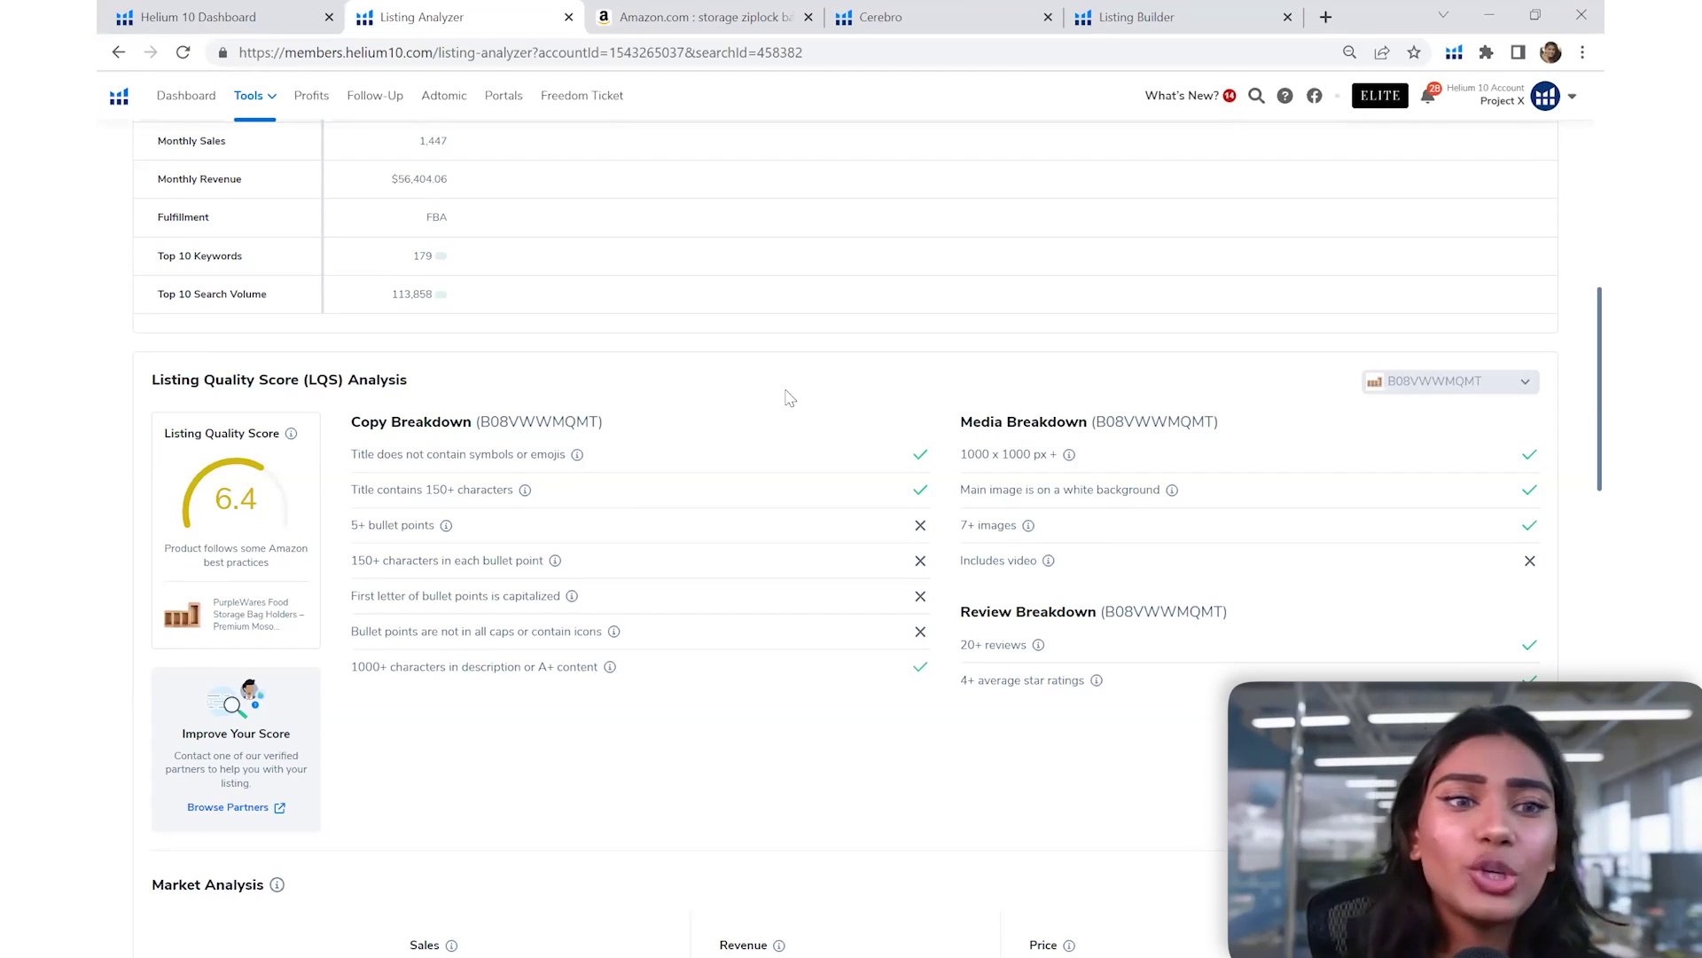
{"action": "scroll", "coordinate": [786, 397], "scroll_direction": "down", "scroll_amount": 1}
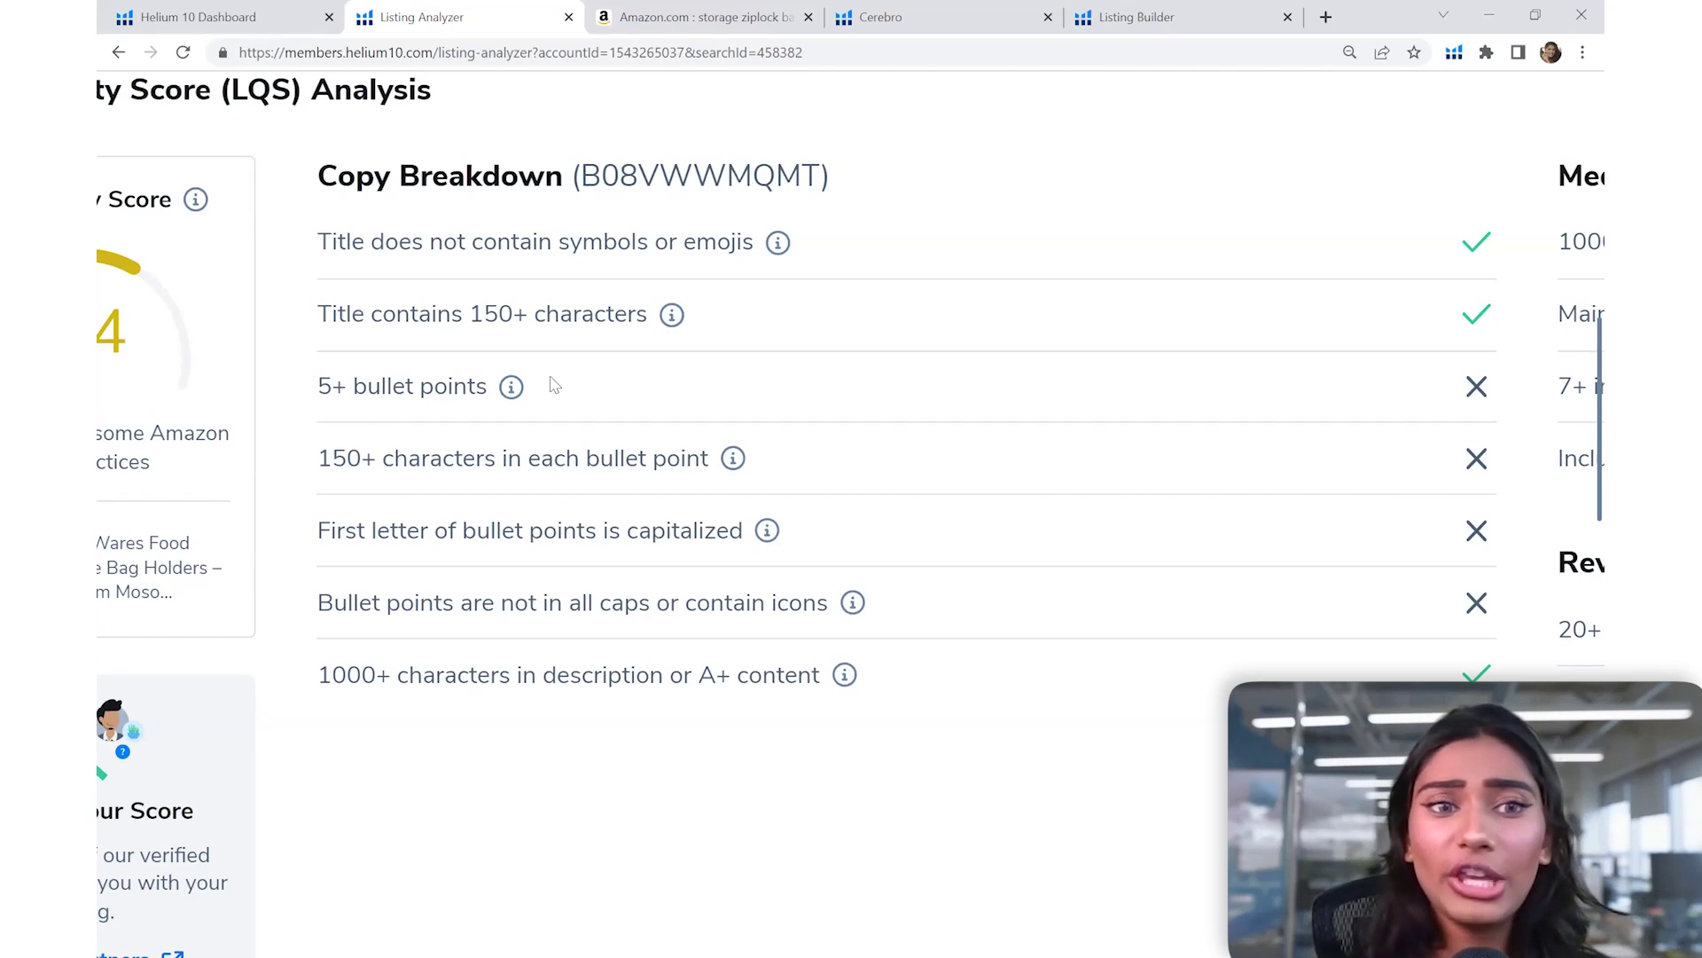
{"action": "scroll", "coordinate": [338, 274], "scroll_direction": "right", "scroll_amount": 2}
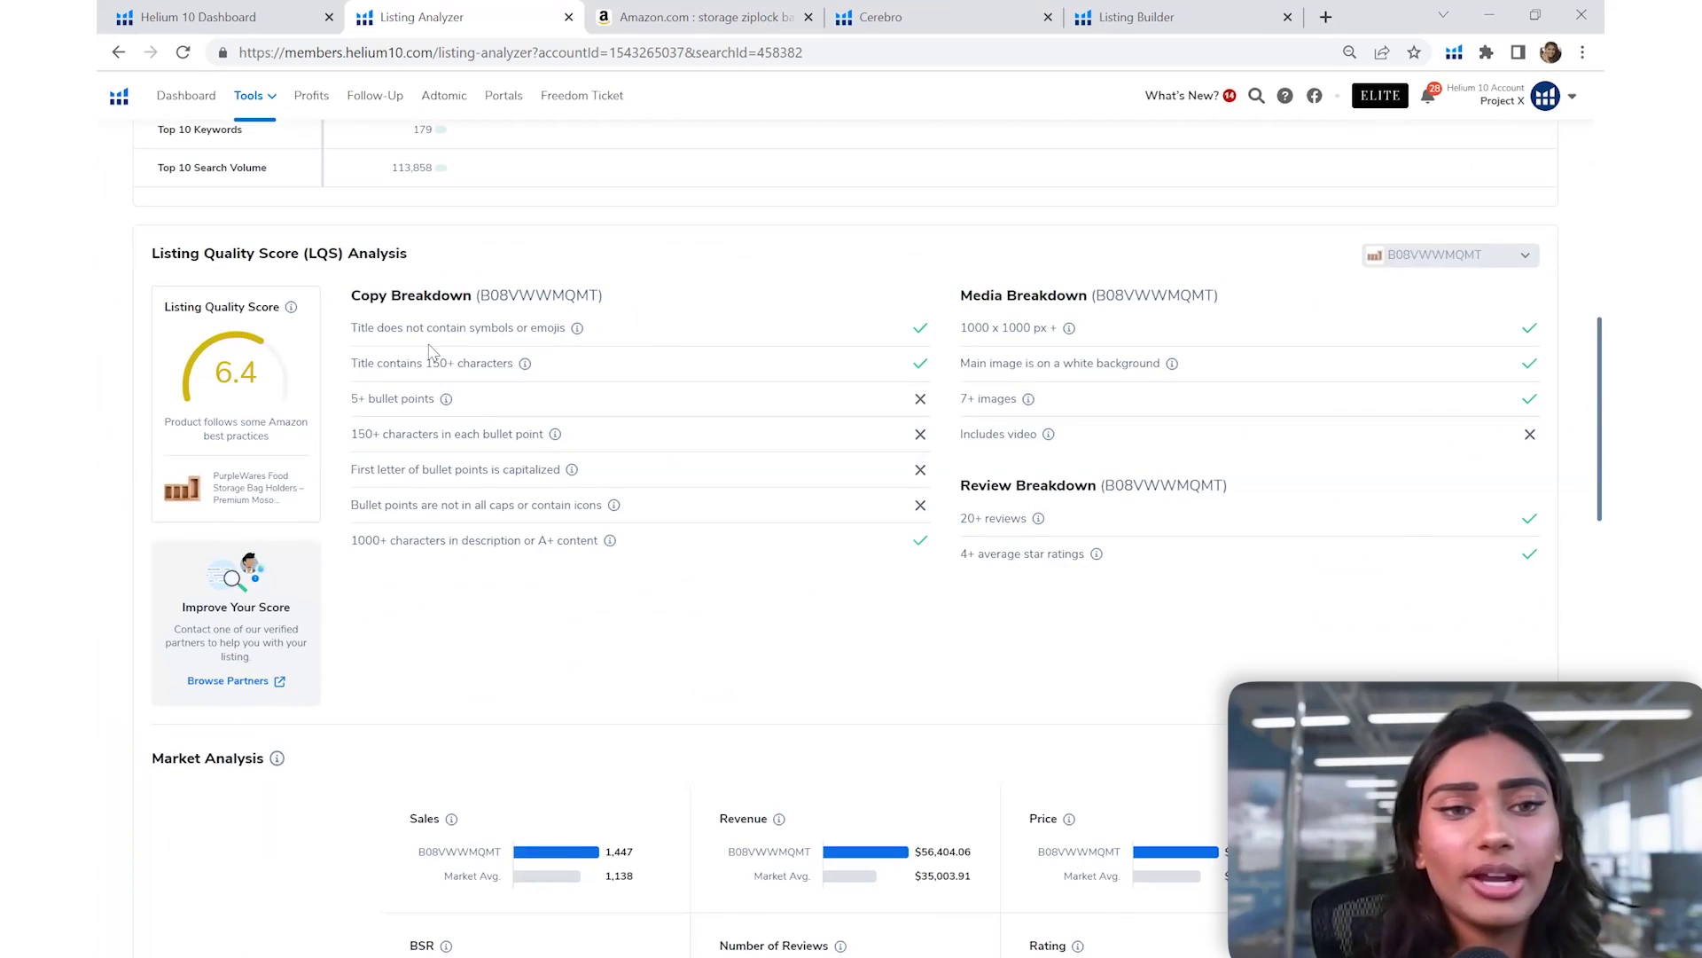
{"action": "scroll", "coordinate": [432, 359], "scroll_direction": "up", "scroll_amount": 3}
{"action": "scroll", "coordinate": [432, 352], "scroll_direction": "up", "scroll_amount": 2}
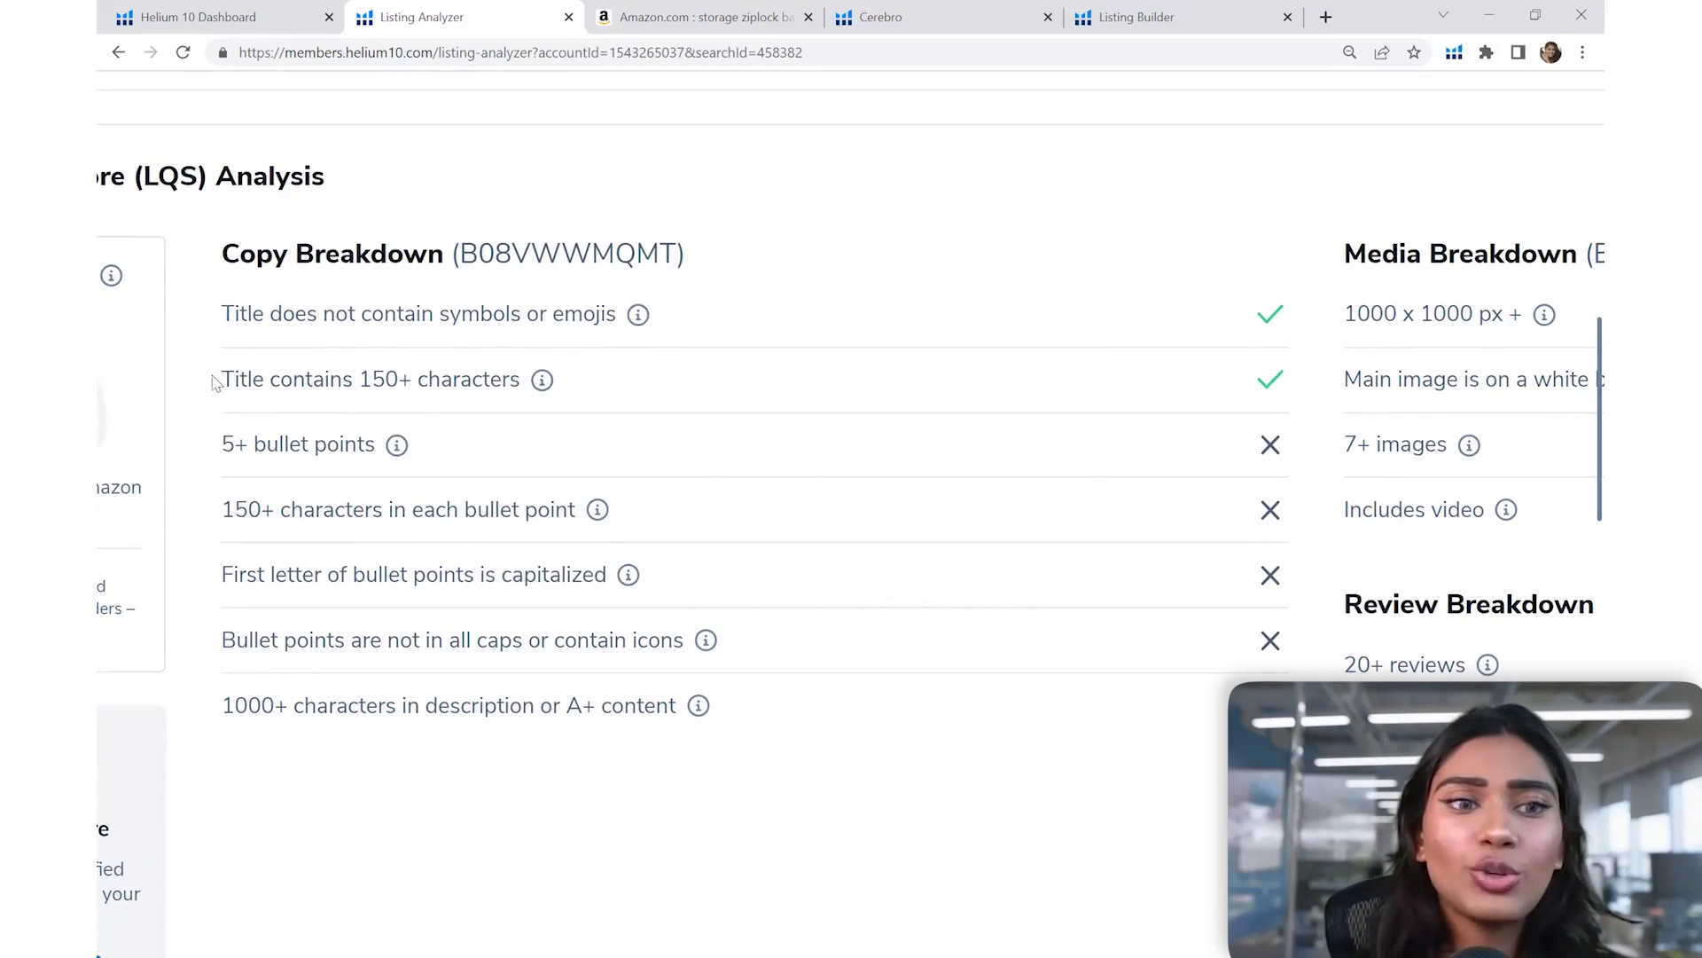
{"action": "left_click_drag", "start_coordinate": [222, 379], "coordinate": [516, 382]}
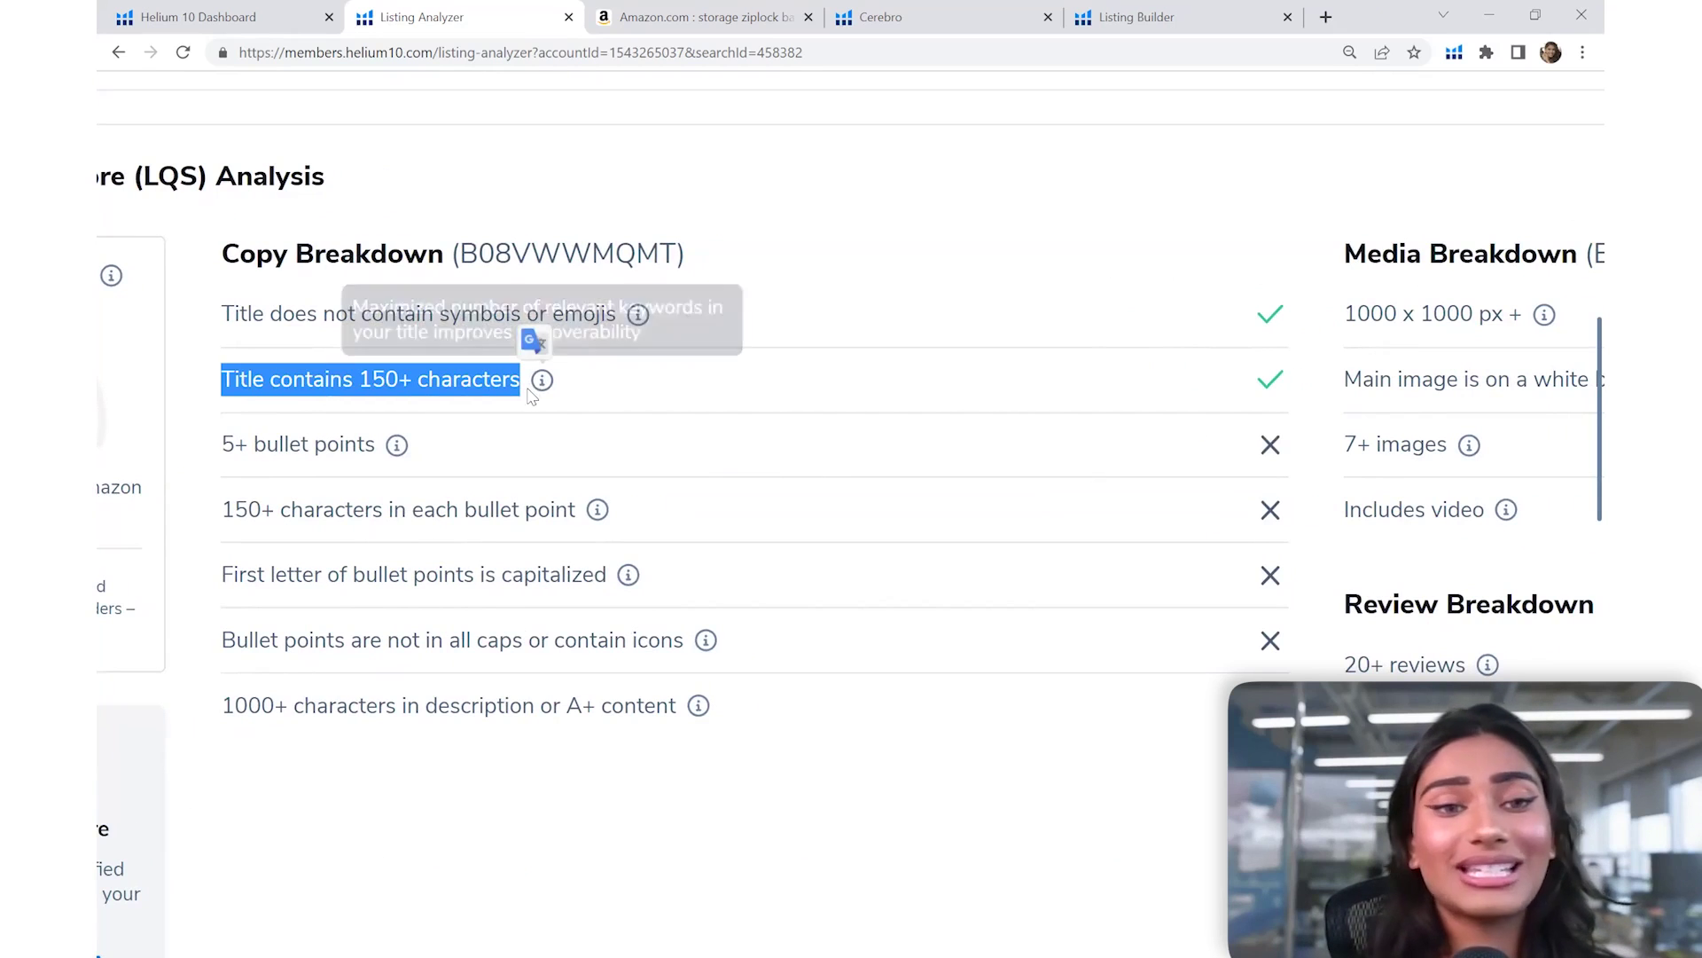
{"action": "left_click", "coordinate": [516, 381]}
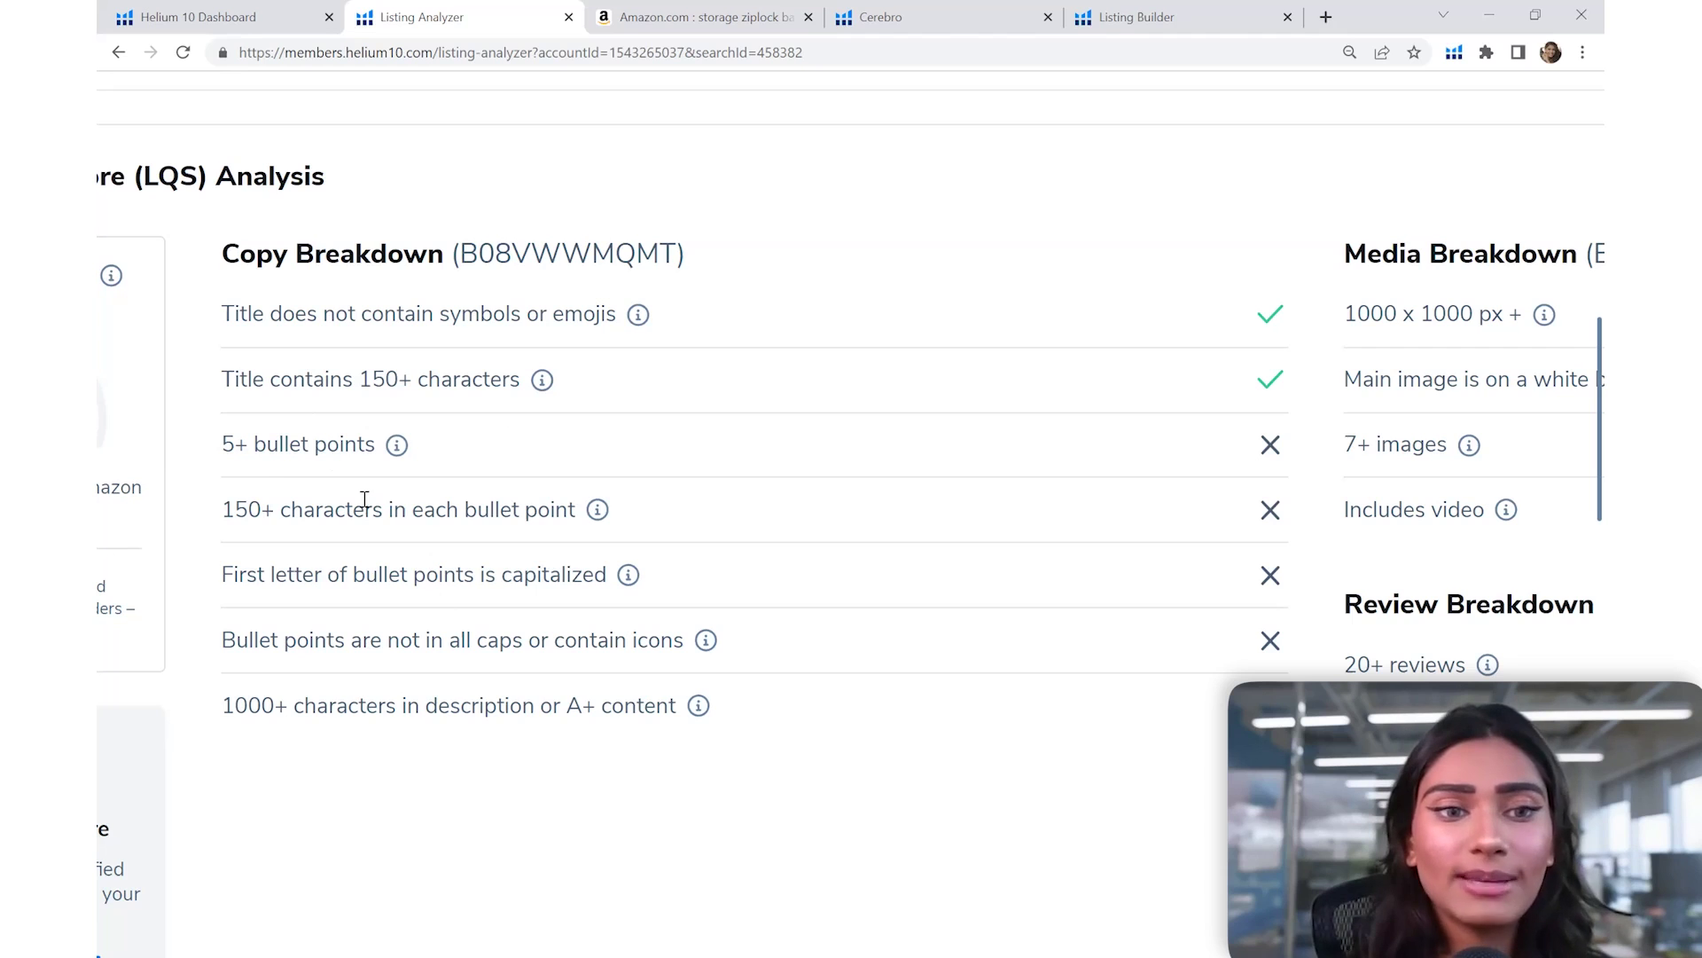
{"action": "scroll", "coordinate": [364, 500], "scroll_direction": "down", "scroll_amount": 5}
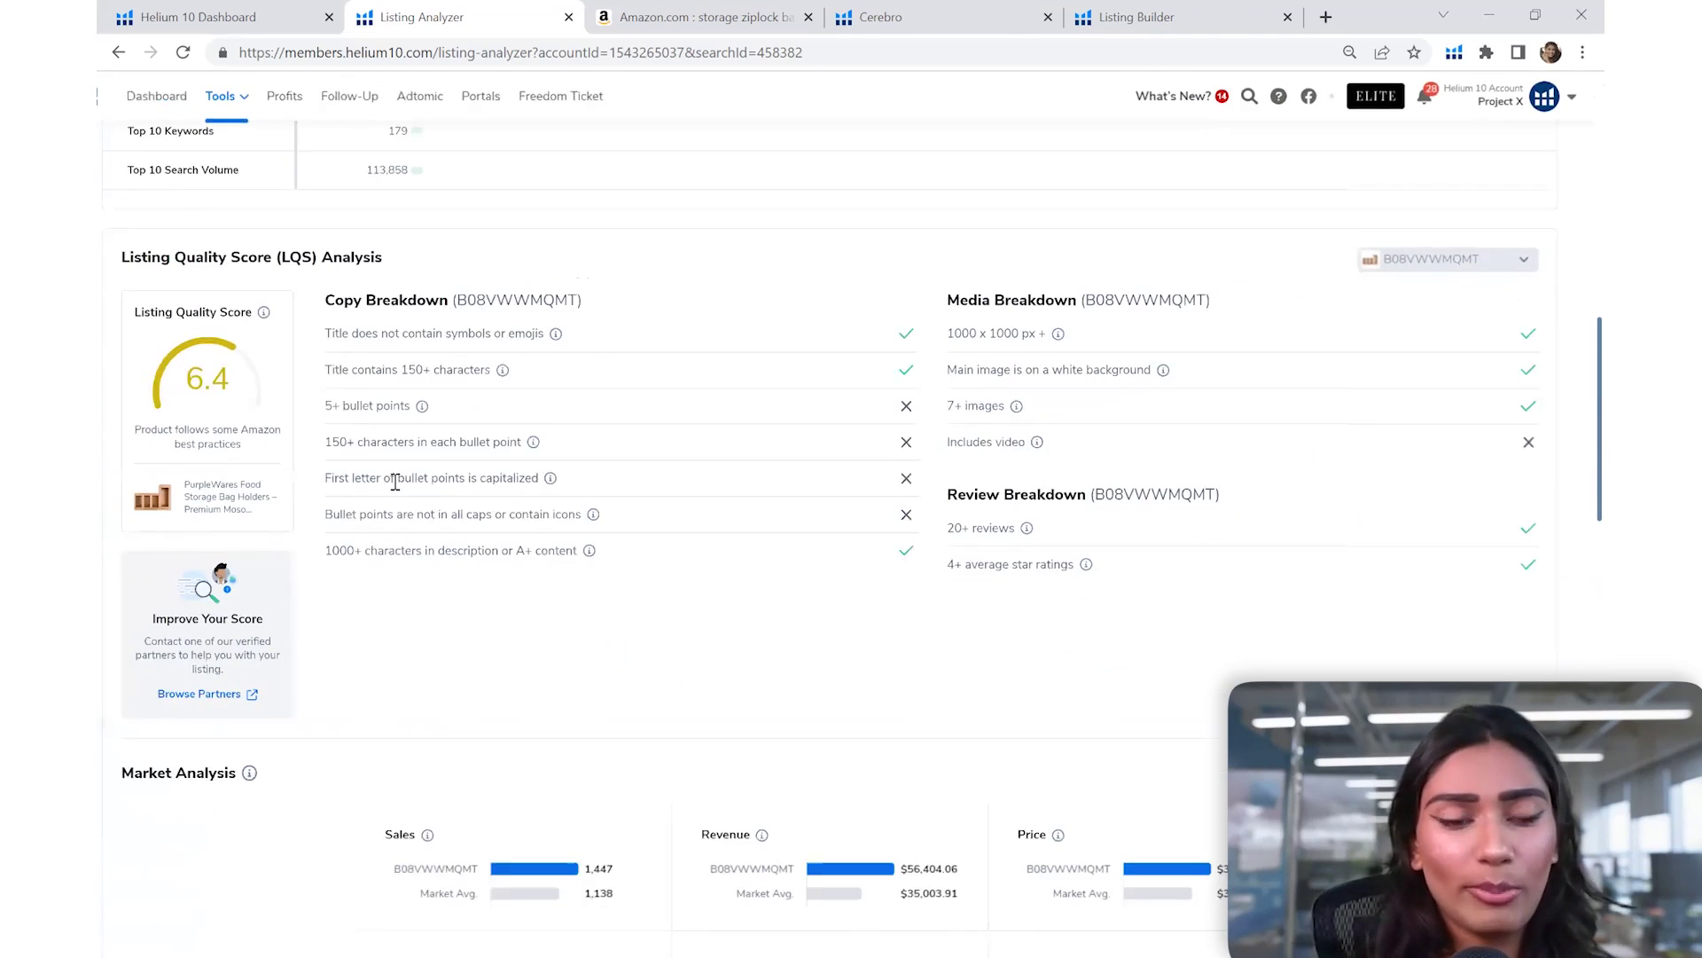
{"action": "scroll", "coordinate": [407, 477], "scroll_direction": "up", "scroll_amount": 5}
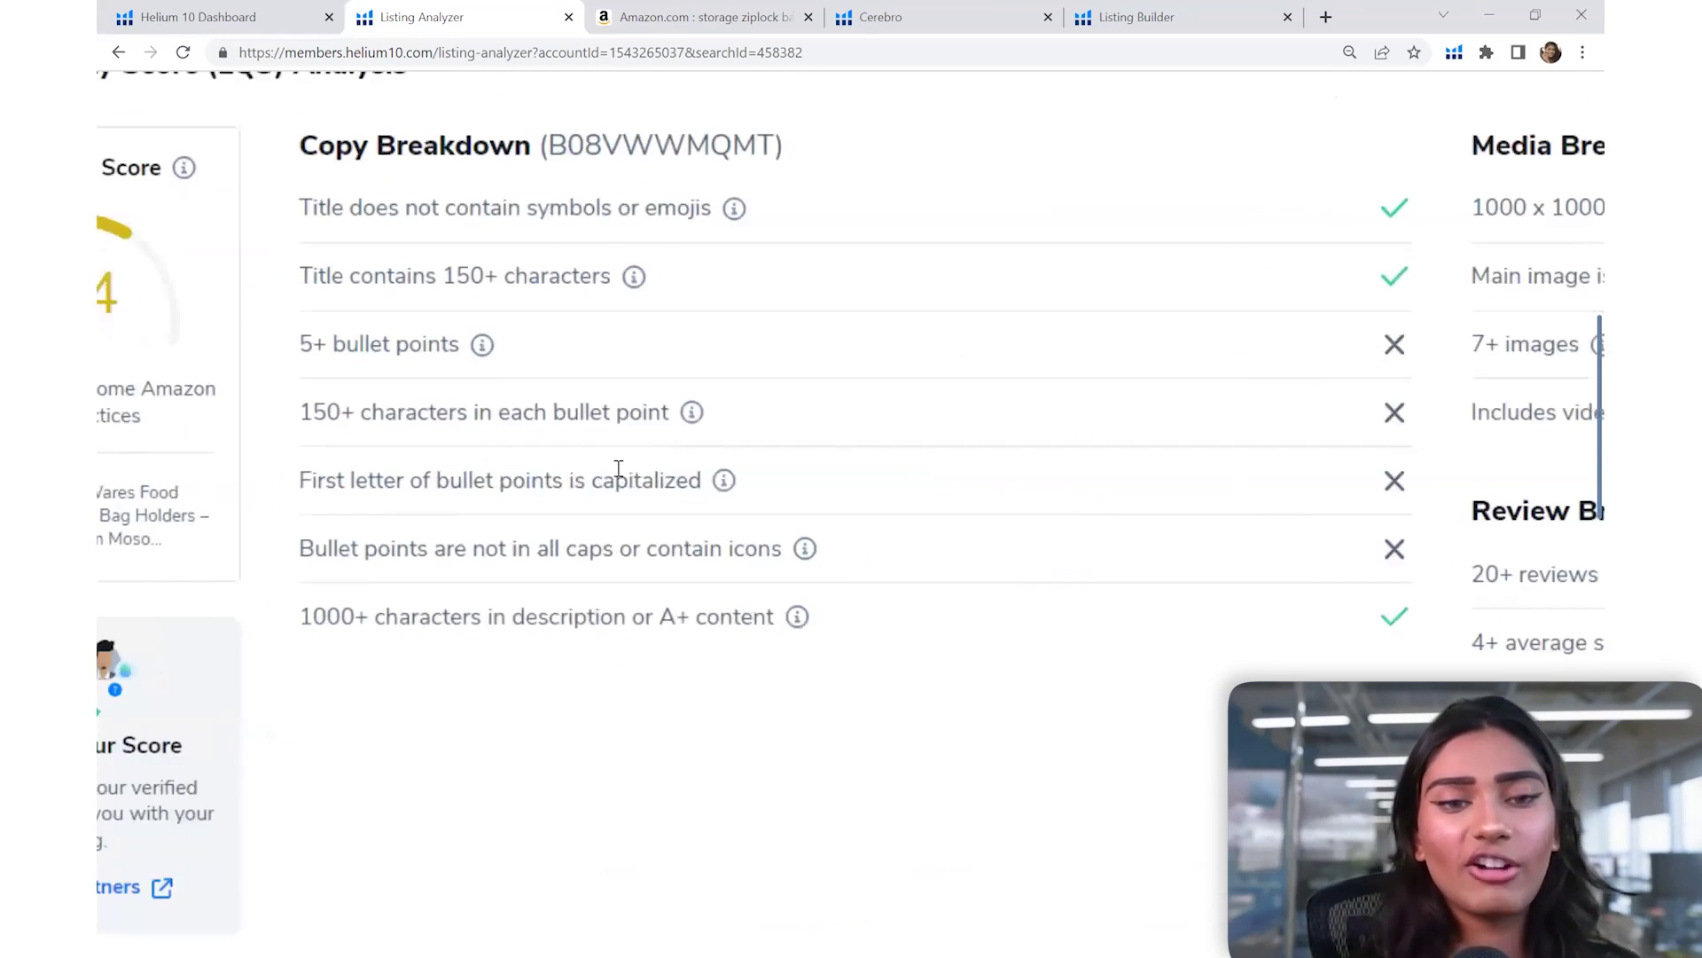
{"action": "scroll", "coordinate": [737, 476], "scroll_direction": "right", "scroll_amount": 3}
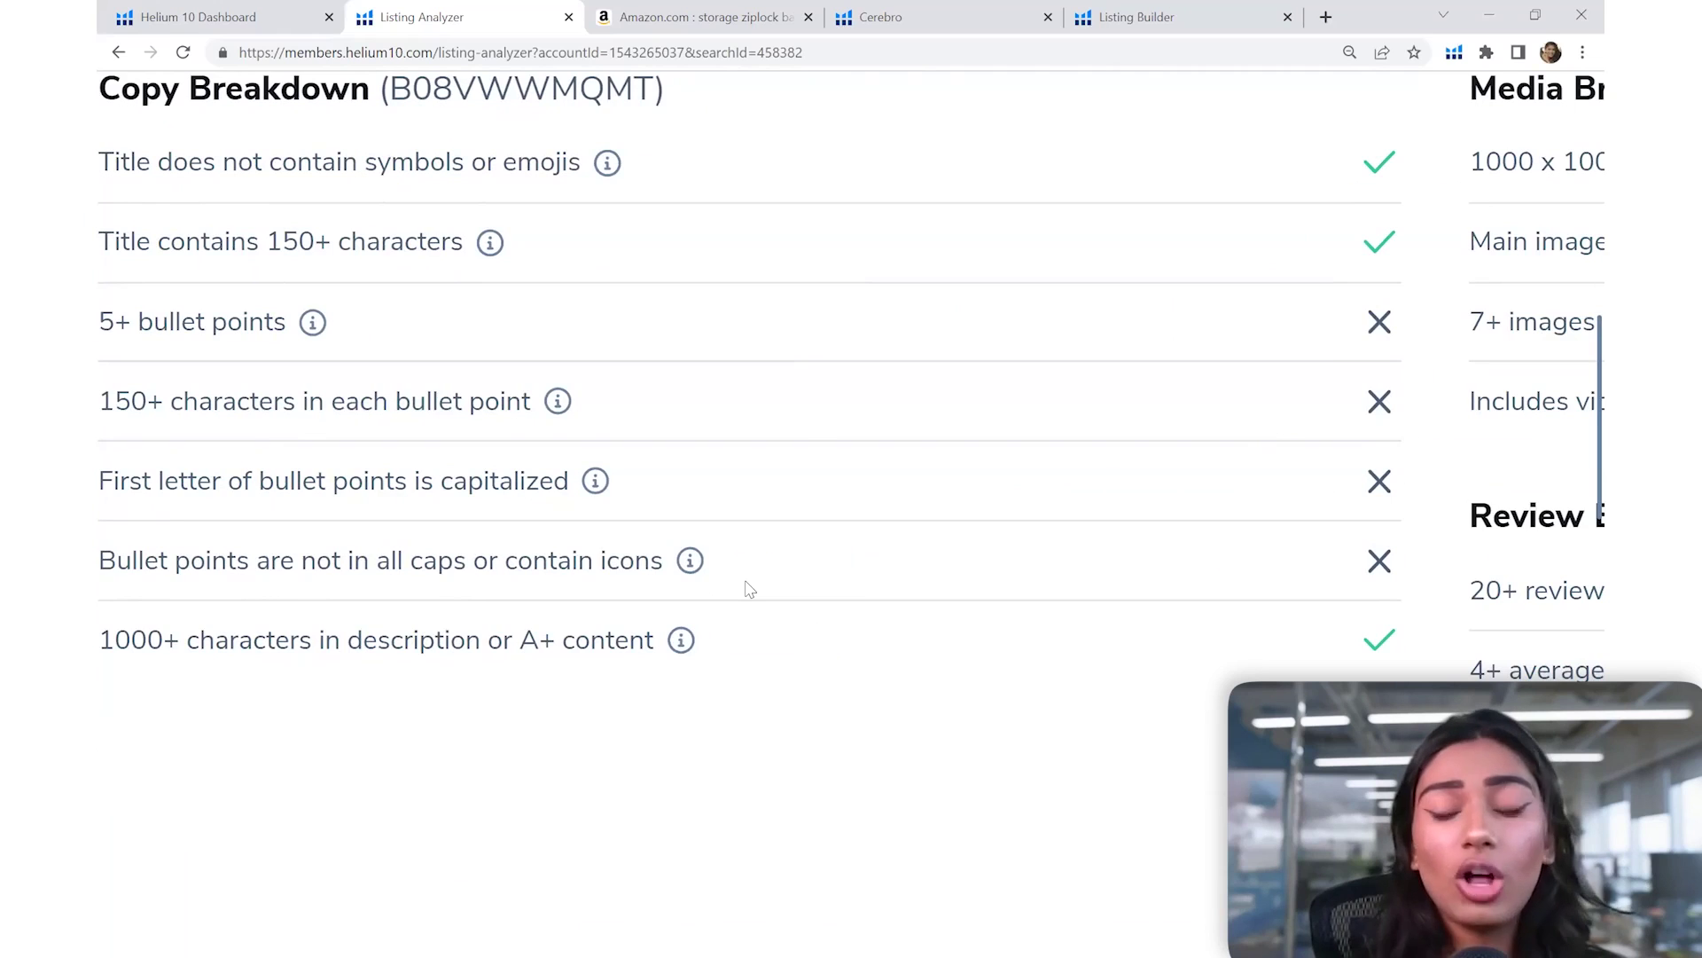
{"action": "scroll", "coordinate": [749, 586], "scroll_direction": "left", "scroll_amount": 1}
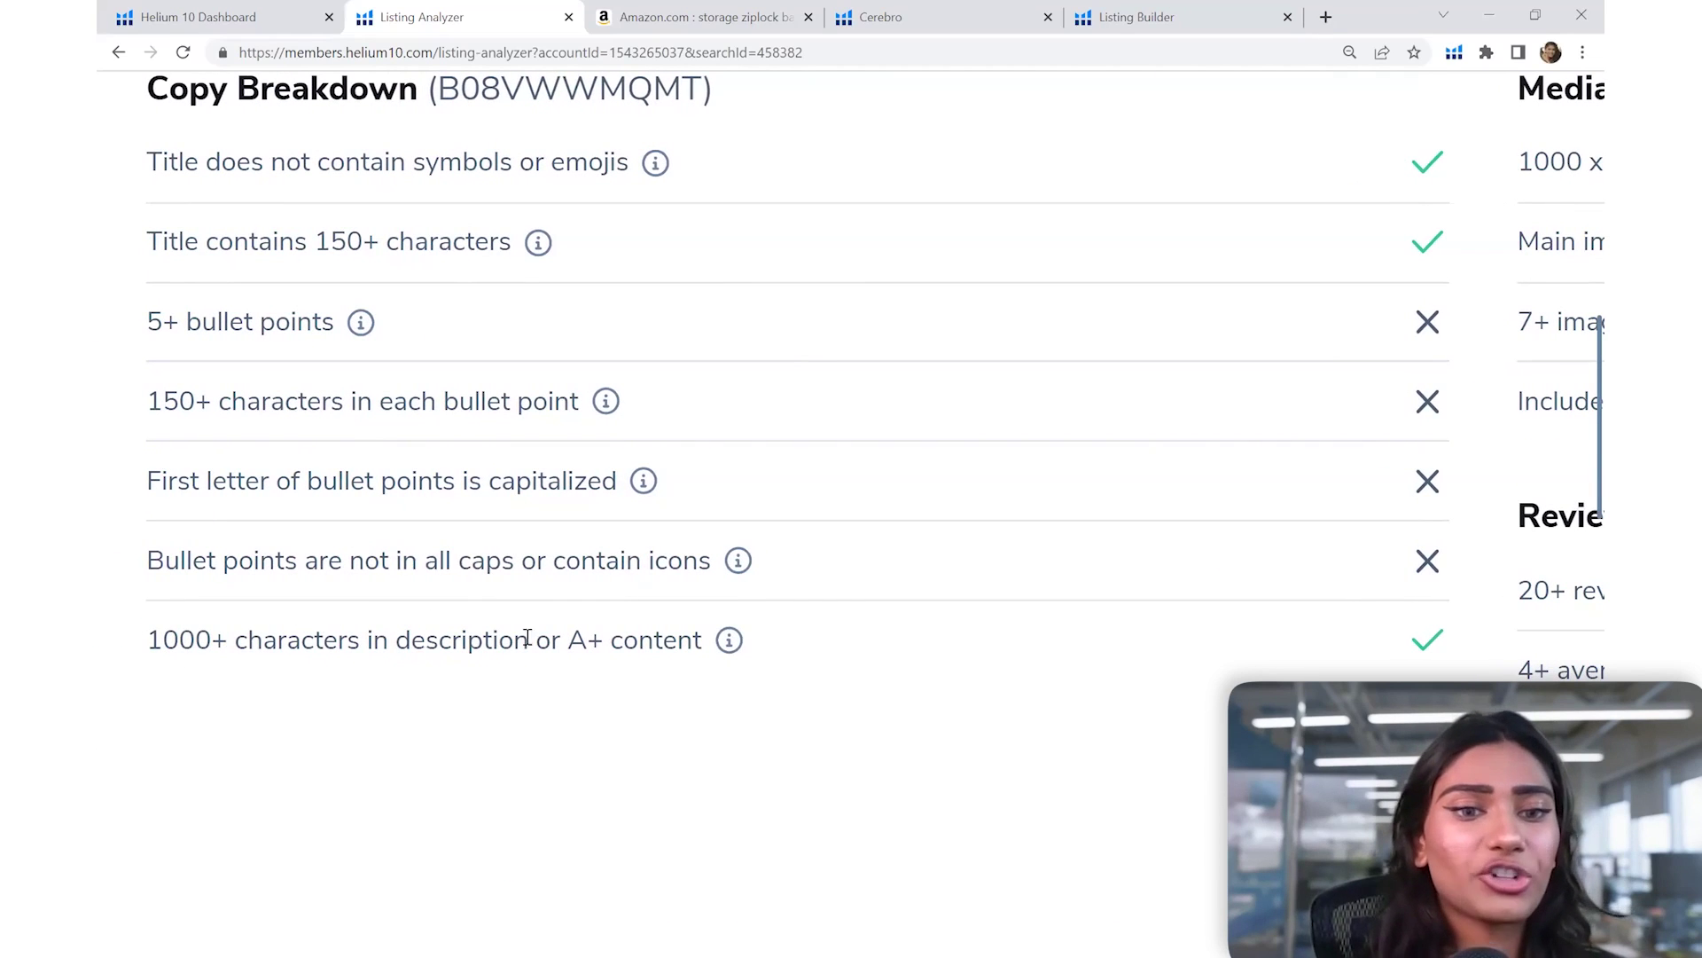
{"action": "mouse_move", "coordinate": [733, 642]}
Examine the Media Breakdown and Review Breakdown checks of the Listing Quality Score analysis
{"action": "scroll", "coordinate": [740, 646], "scroll_direction": "right", "scroll_amount": 3}
{"action": "scroll", "coordinate": [741, 647], "scroll_direction": "down", "scroll_amount": 5}
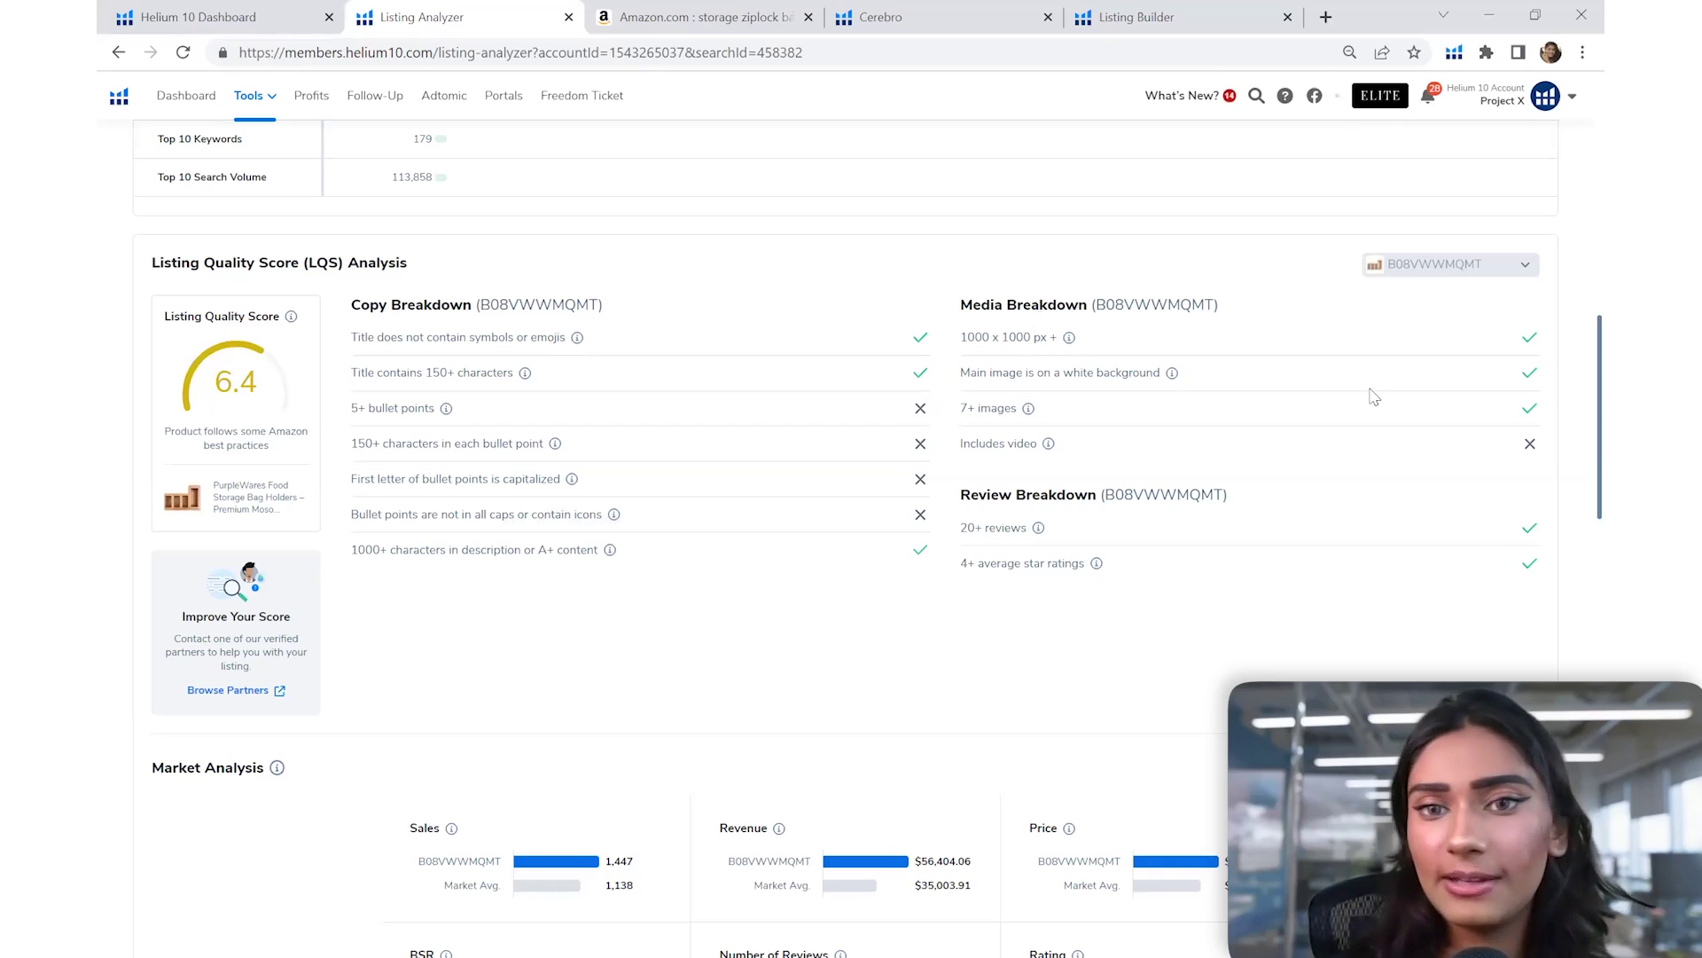
{"action": "scroll", "coordinate": [1399, 401], "scroll_direction": "right", "scroll_amount": 3}
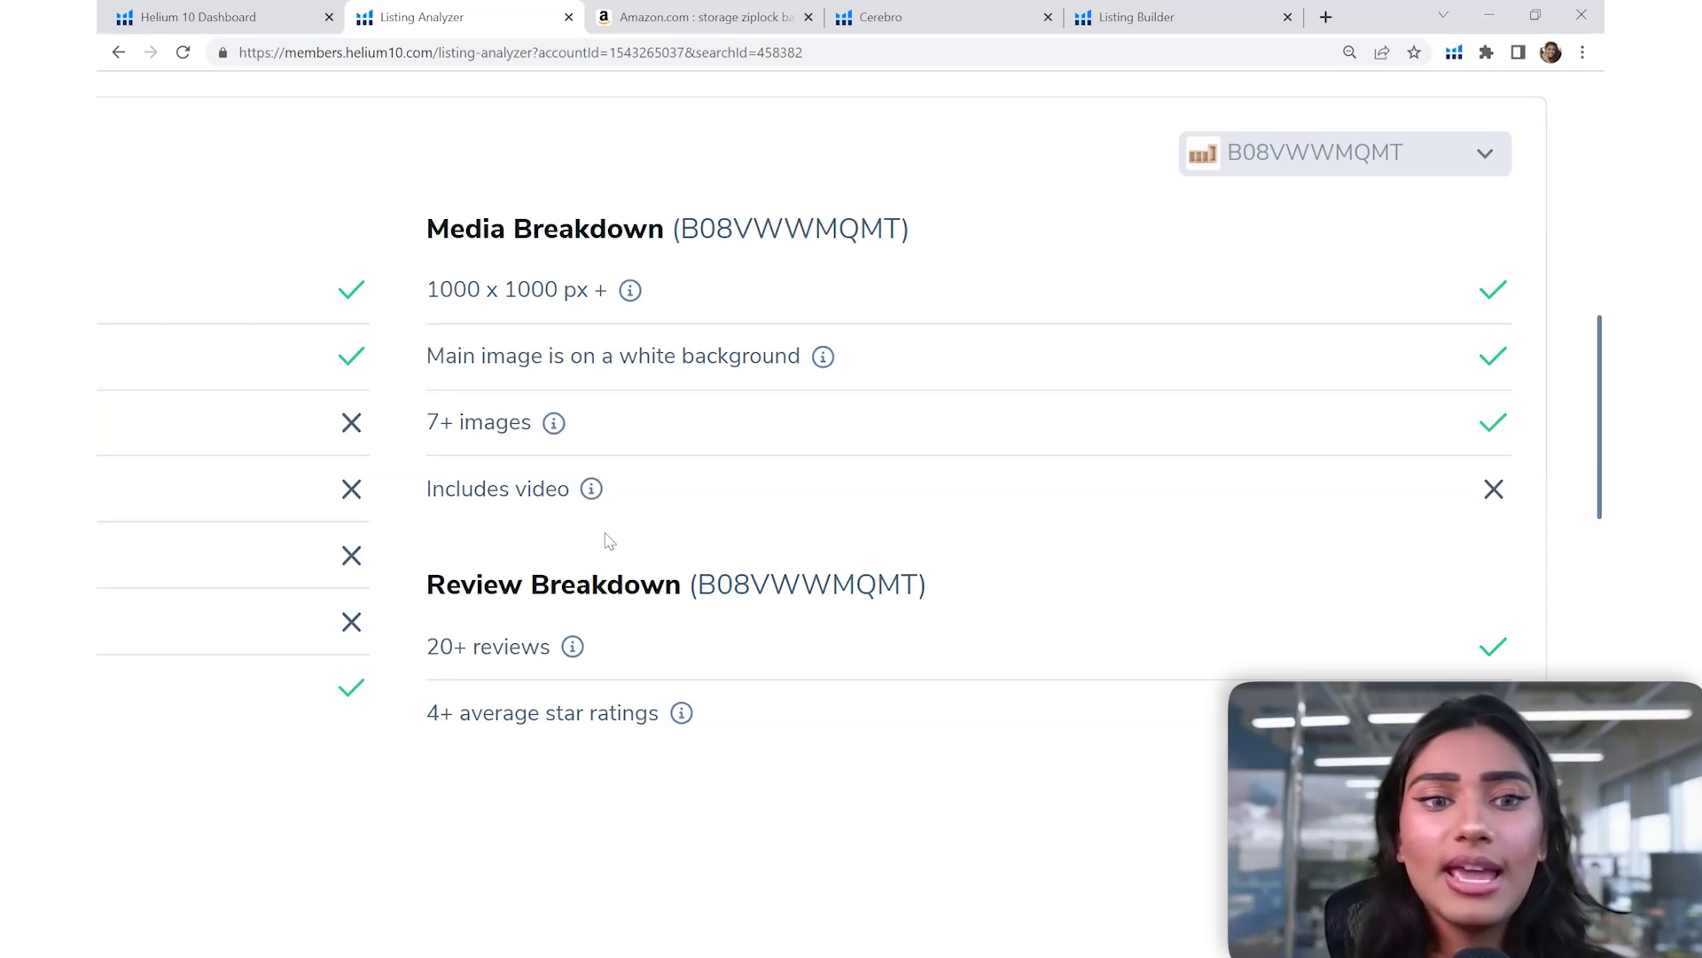
{"action": "scroll", "coordinate": [691, 530], "scroll_direction": "down", "scroll_amount": 2}
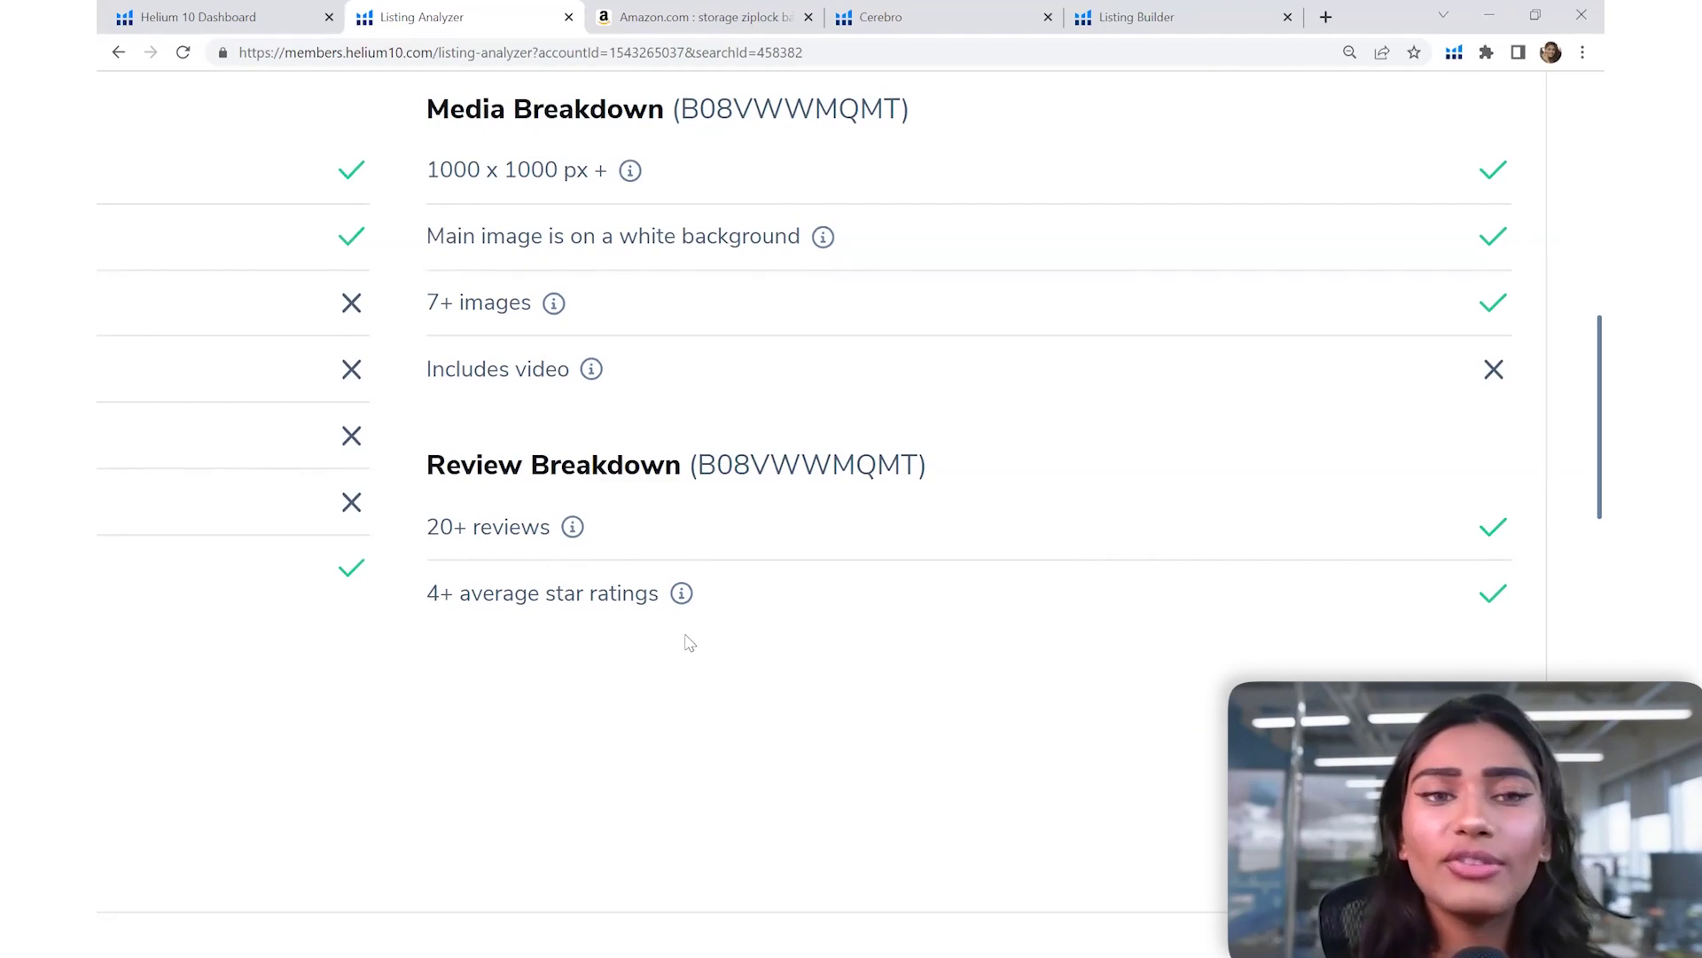
{"action": "key", "text": "ctrl+minus"}
{"action": "key", "text": "ctrl+minus"}
{"action": "key", "text": "ctrl+minus"}
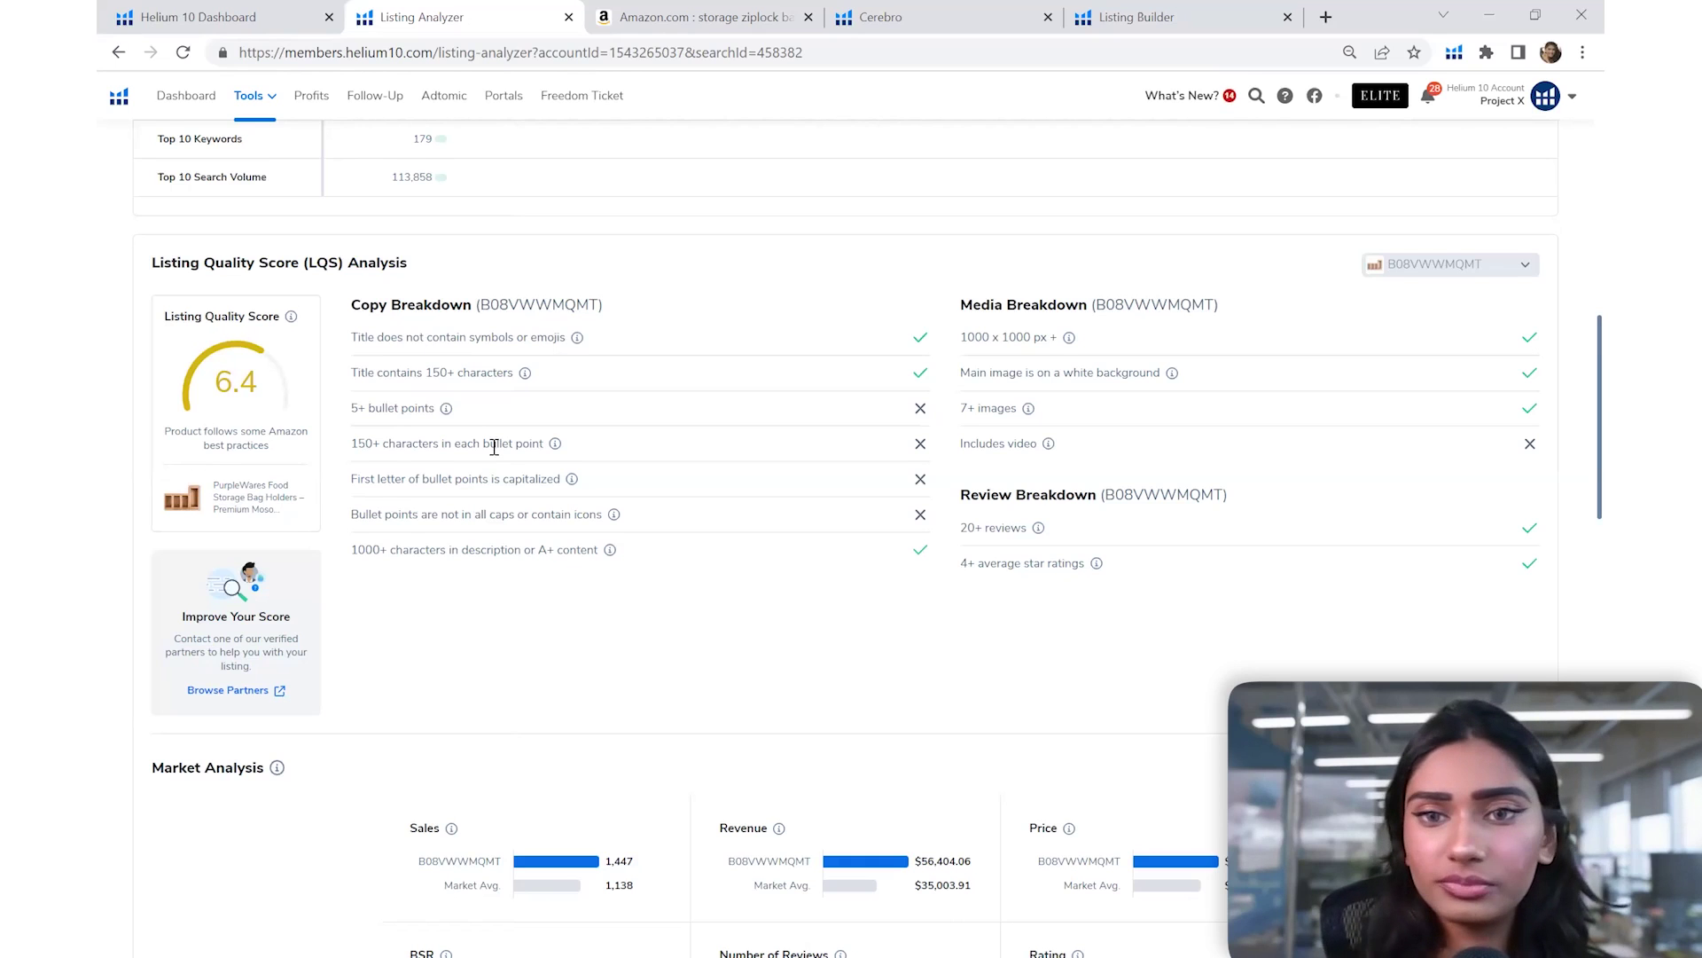
Compare the listing's sales, revenue, price, BSR, reviews and rating with the market averages in the Market Analysis
{"action": "scroll", "coordinate": [494, 446], "scroll_direction": "down", "scroll_amount": 2}
{"action": "scroll", "coordinate": [493, 446], "scroll_direction": "down", "scroll_amount": 4}
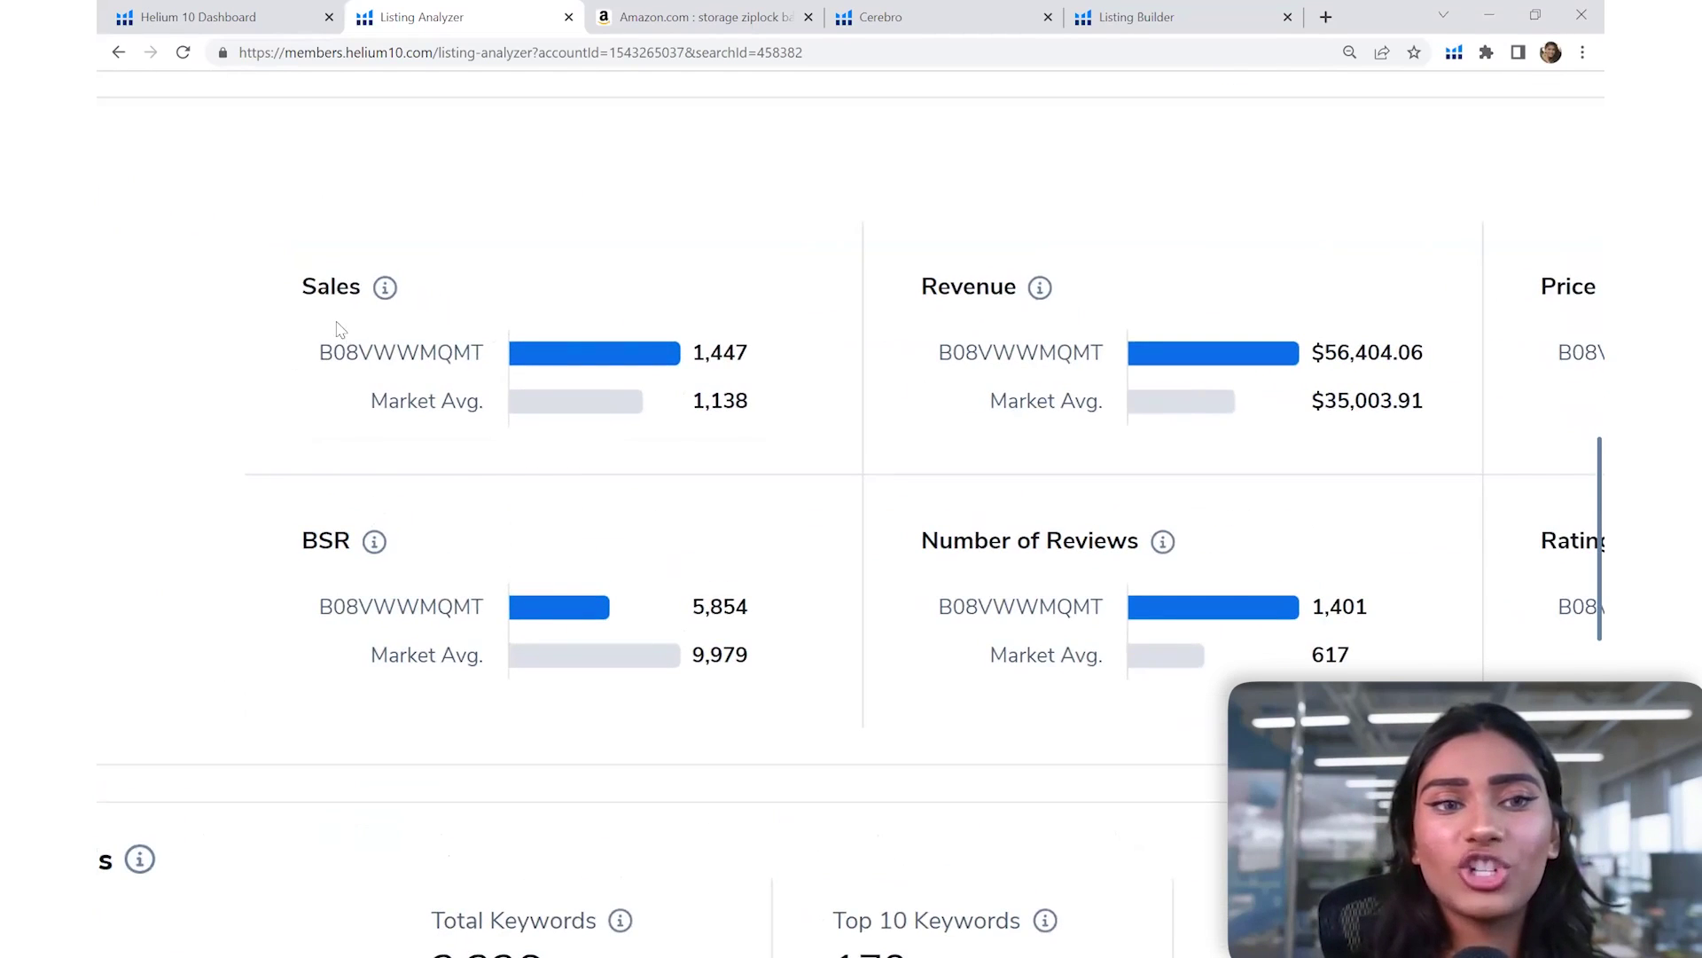
{"action": "scroll", "coordinate": [1026, 394], "scroll_direction": "right", "scroll_amount": 3}
{"action": "scroll", "coordinate": [1026, 395], "scroll_direction": "left", "scroll_amount": 3}
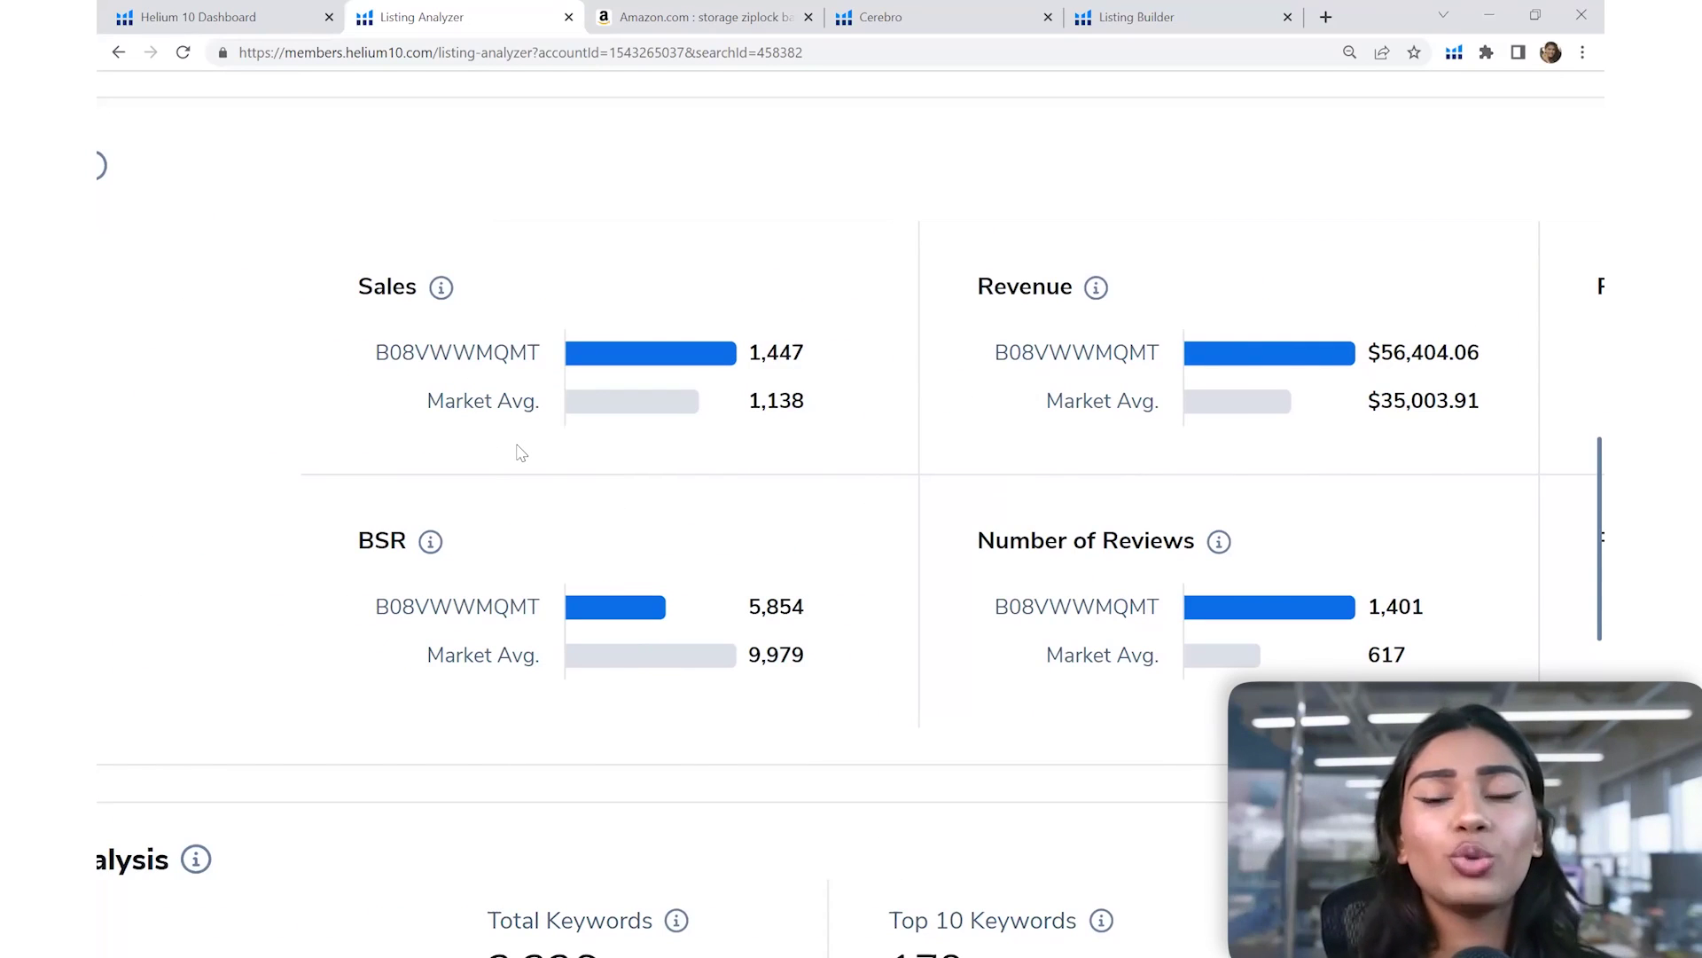
{"action": "scroll", "coordinate": [521, 453], "scroll_direction": "down", "scroll_amount": 5}
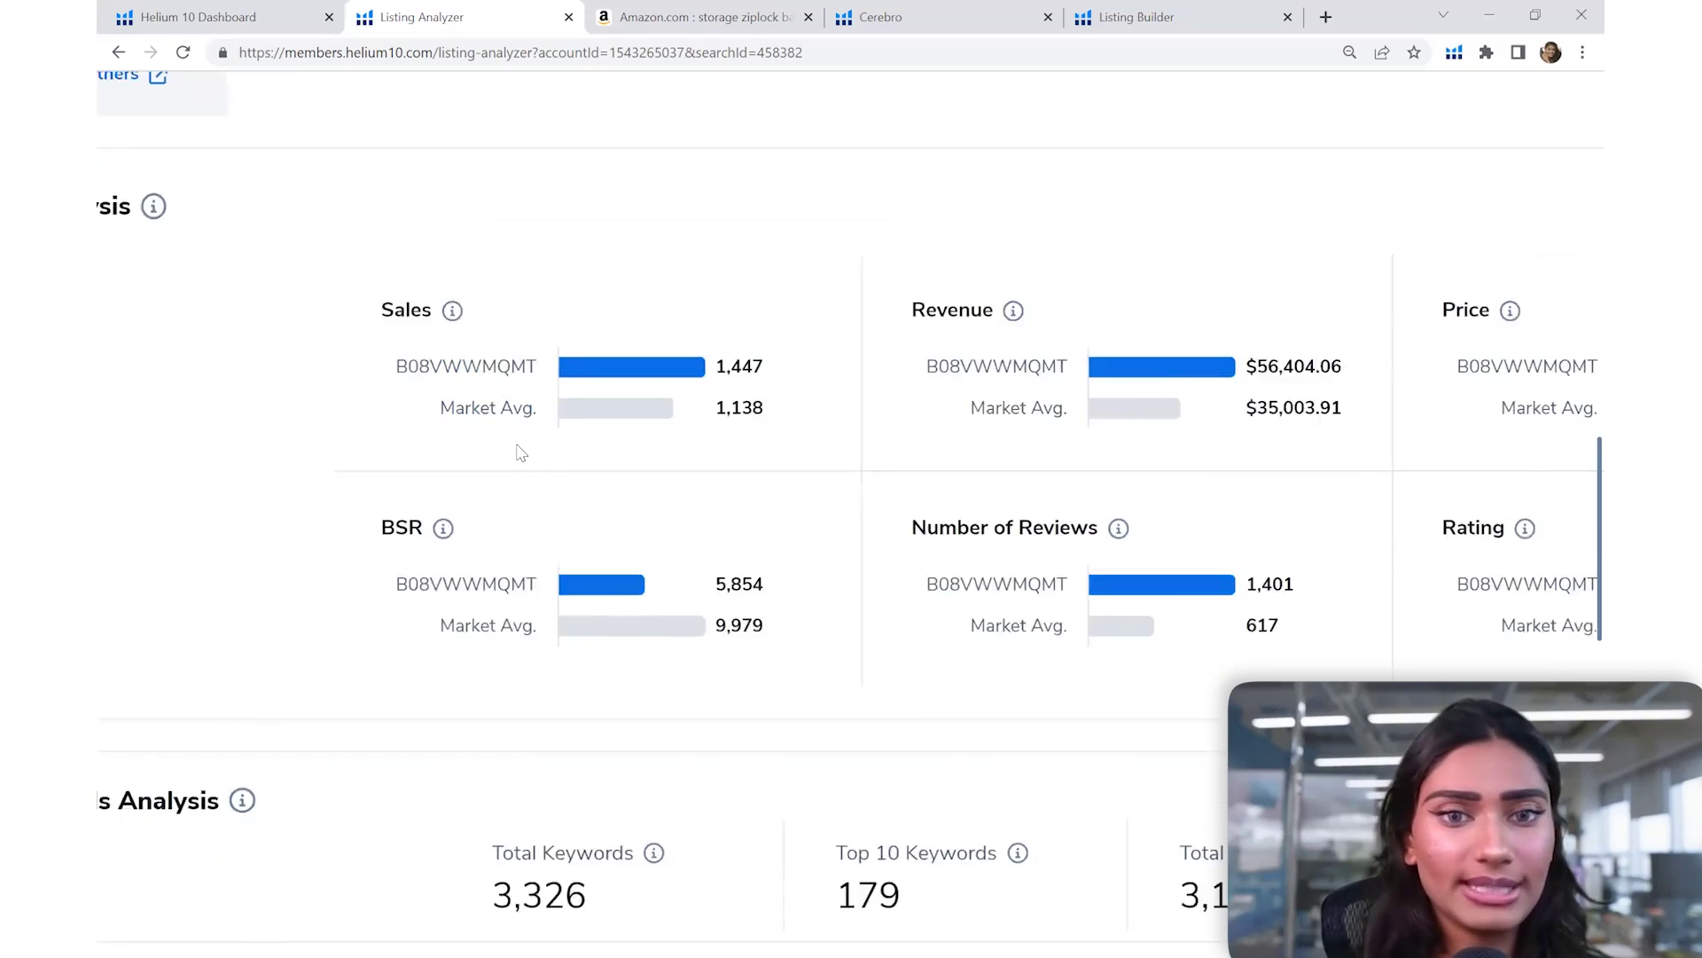
{"action": "scroll", "coordinate": [574, 532], "scroll_direction": "down", "scroll_amount": 3}
{"action": "scroll", "coordinate": [573, 532], "scroll_direction": "up", "scroll_amount": 3}
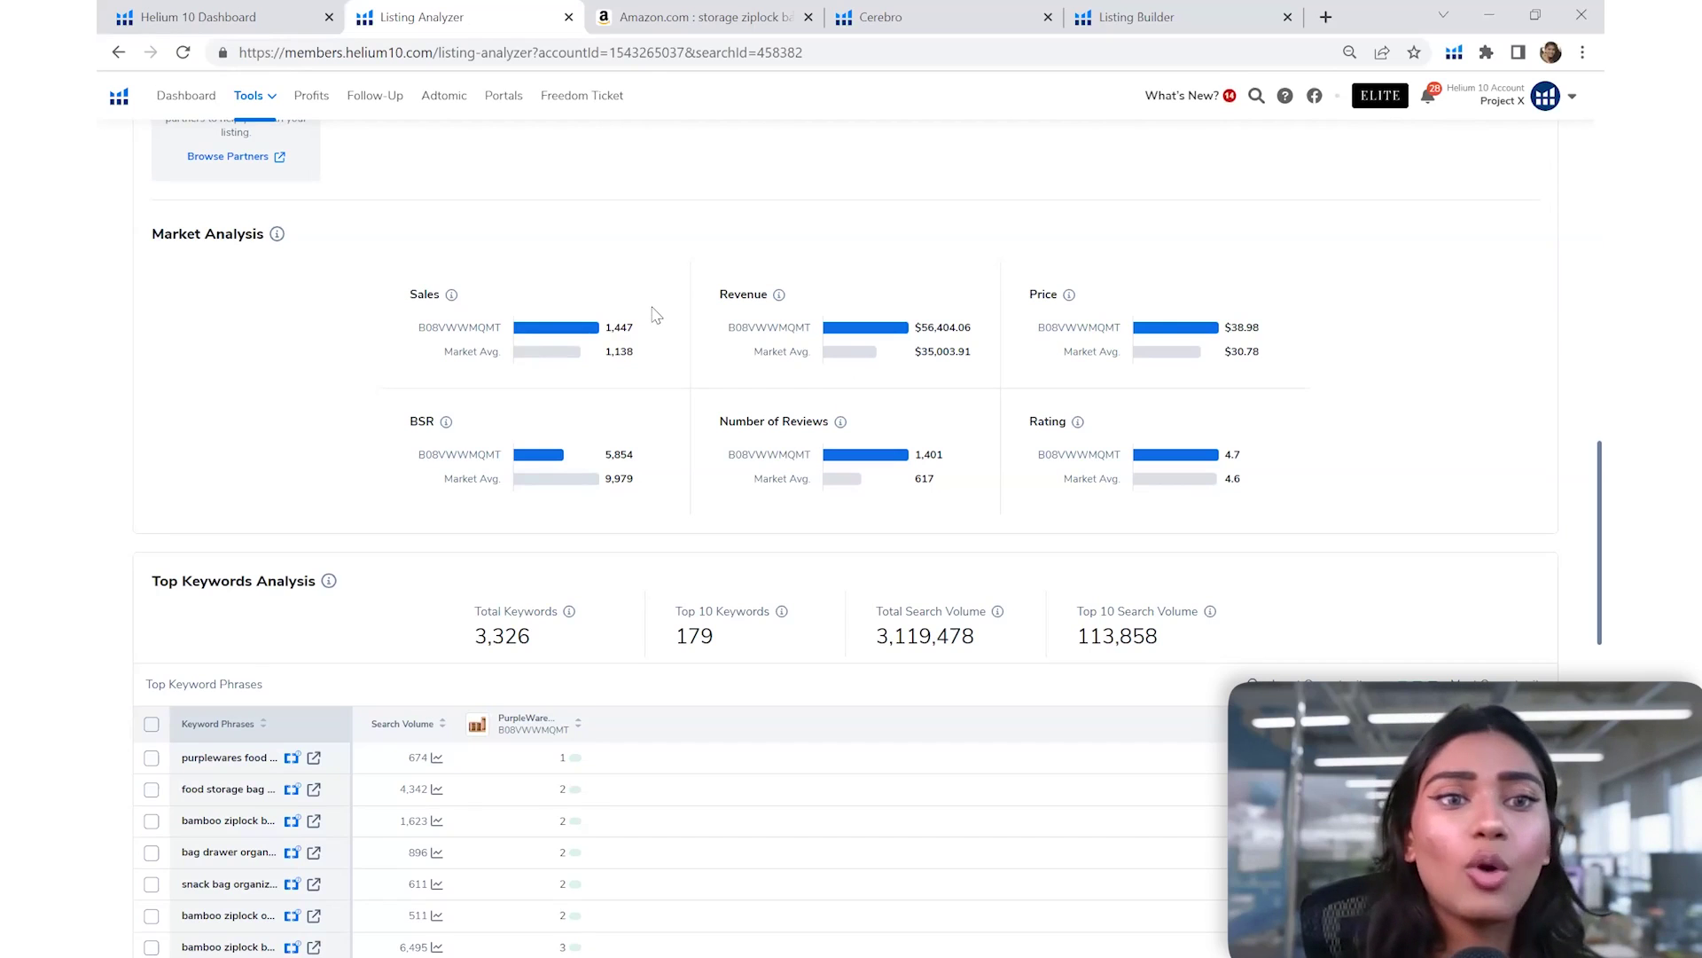
Review the keyword and search volume totals in the Top Keywords Analysis, including the explanation of Total Keywords
{"action": "scroll", "coordinate": [656, 317], "scroll_direction": "down", "scroll_amount": 4}
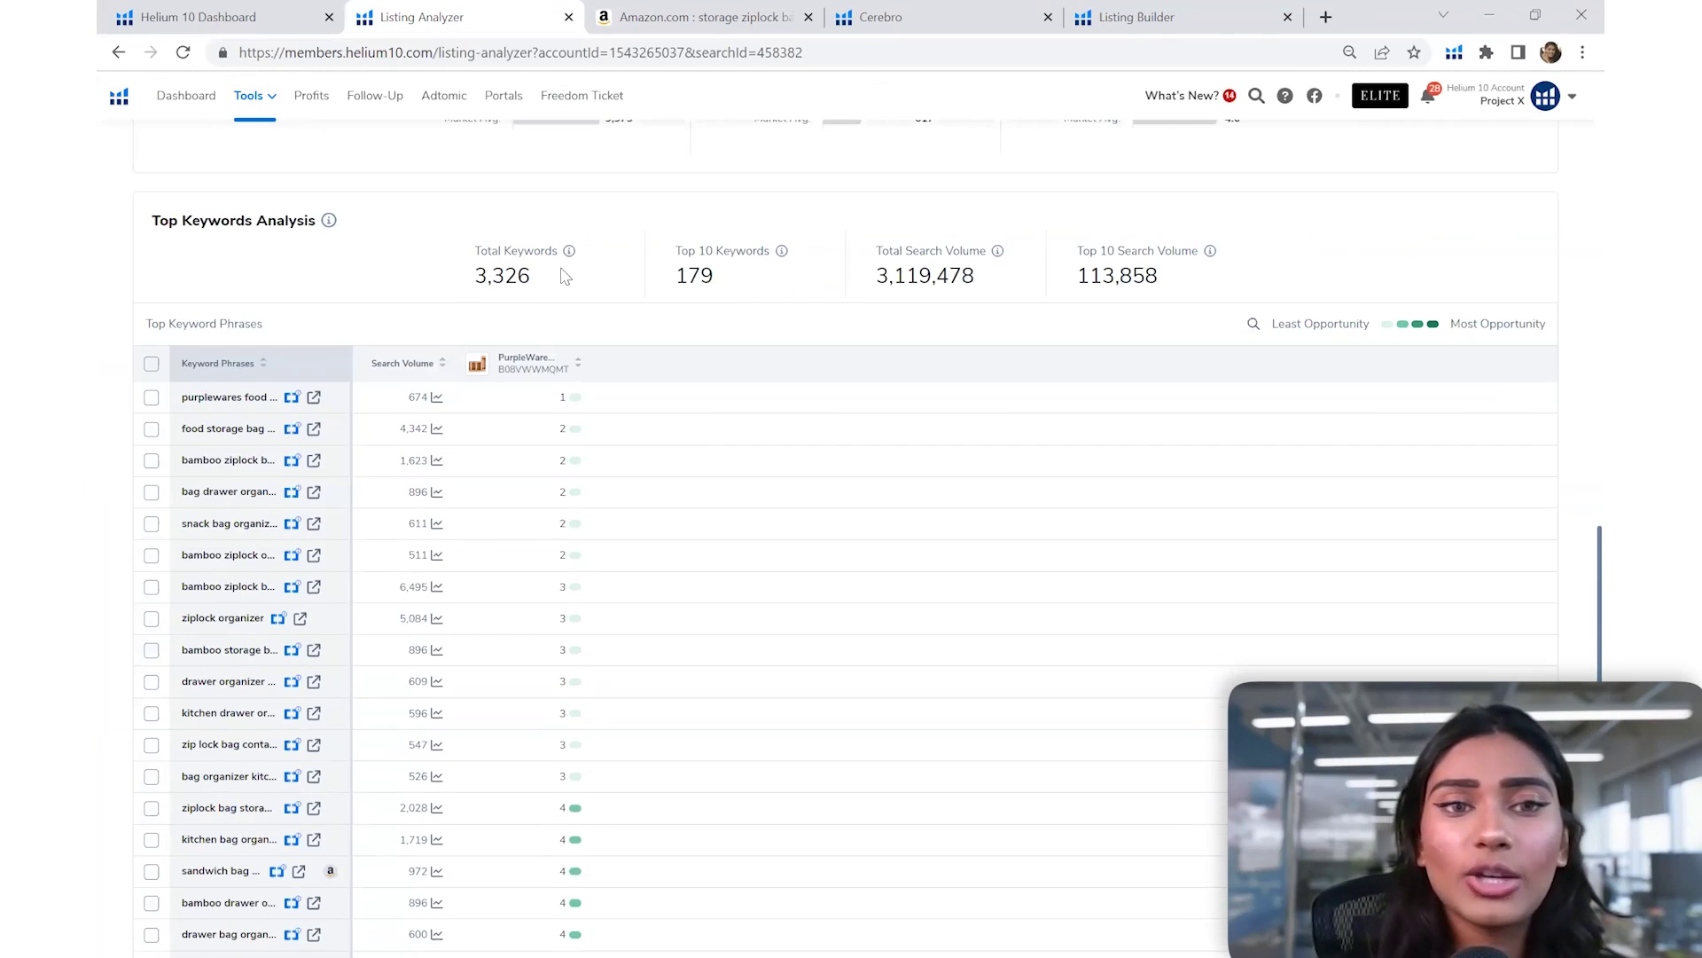
{"action": "scroll", "coordinate": [566, 276], "scroll_direction": "up", "scroll_amount": 1}
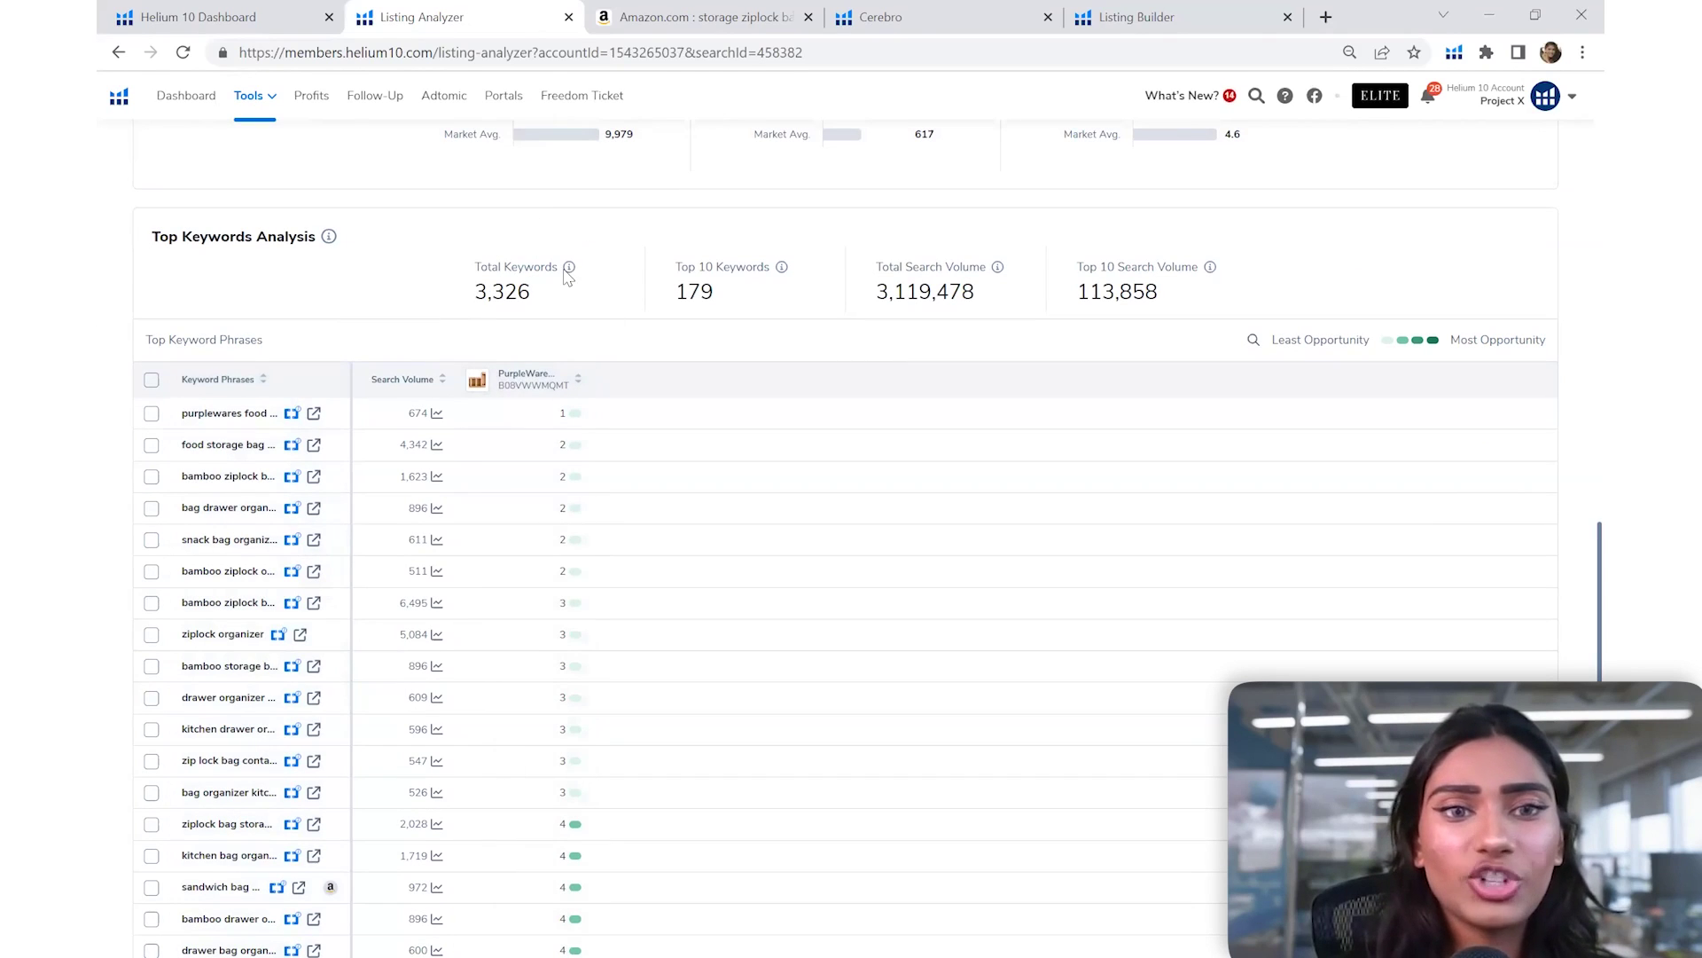
{"action": "mouse_move", "coordinate": [569, 270]}
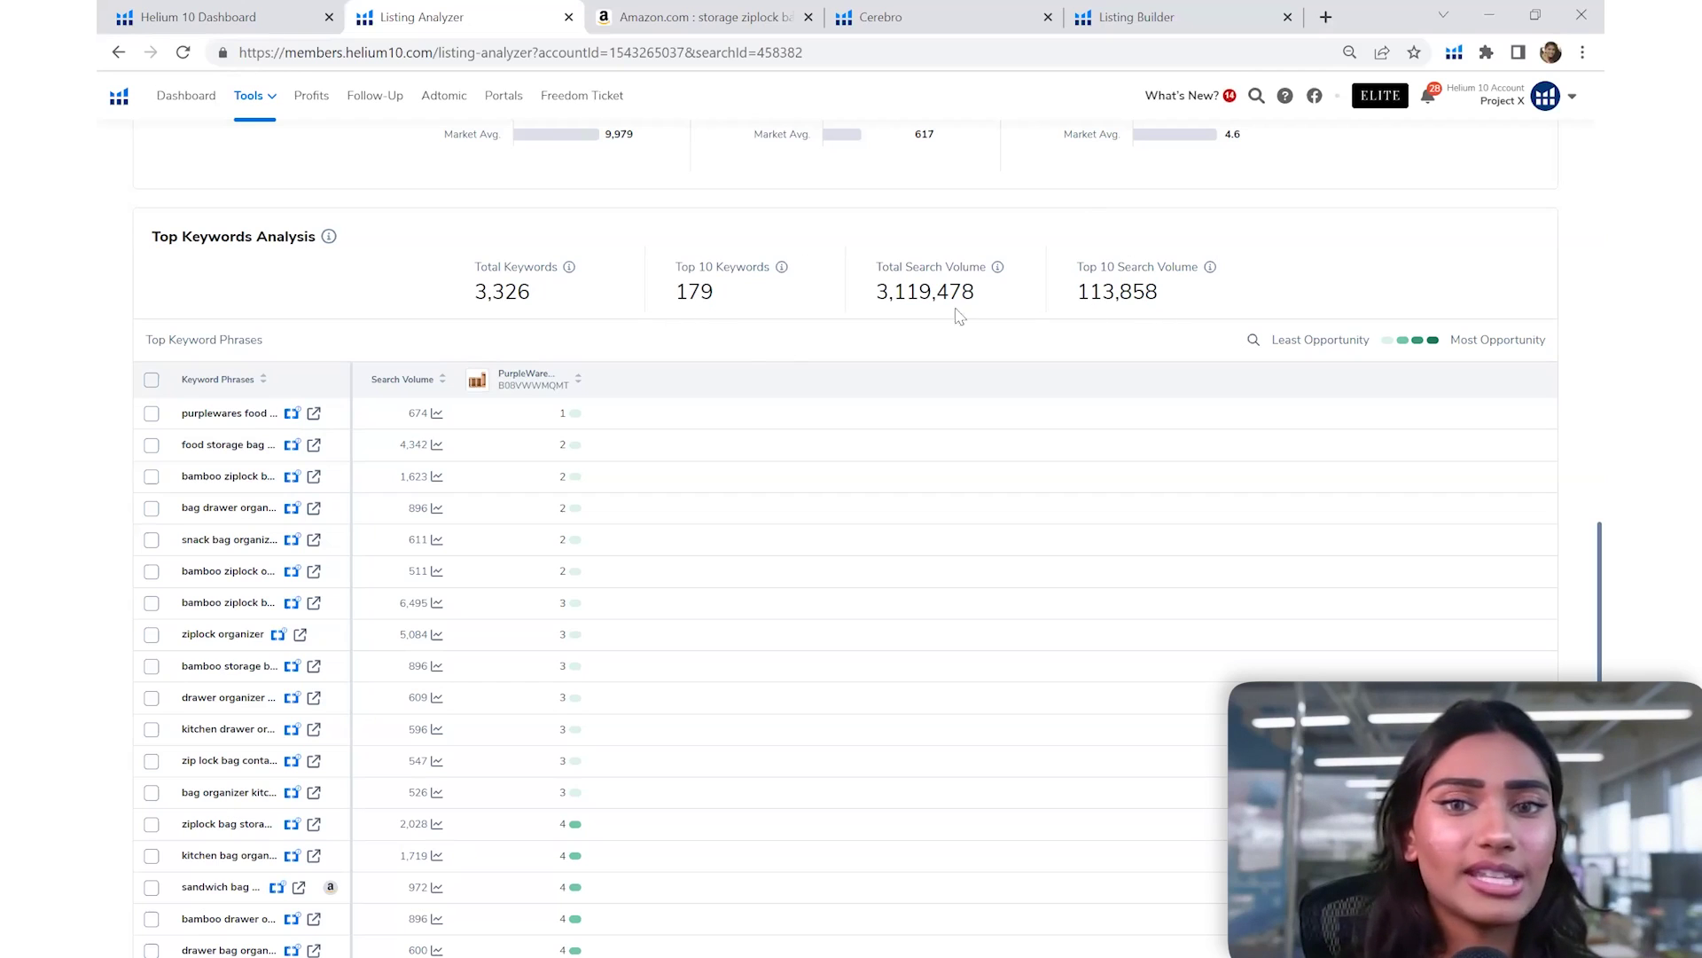
Widen the Keyword Phrases column of the top keywords table to fit the full phrases, and review the highest-ranked ones
{"action": "scroll", "coordinate": [884, 350], "scroll_direction": "down", "scroll_amount": 2}
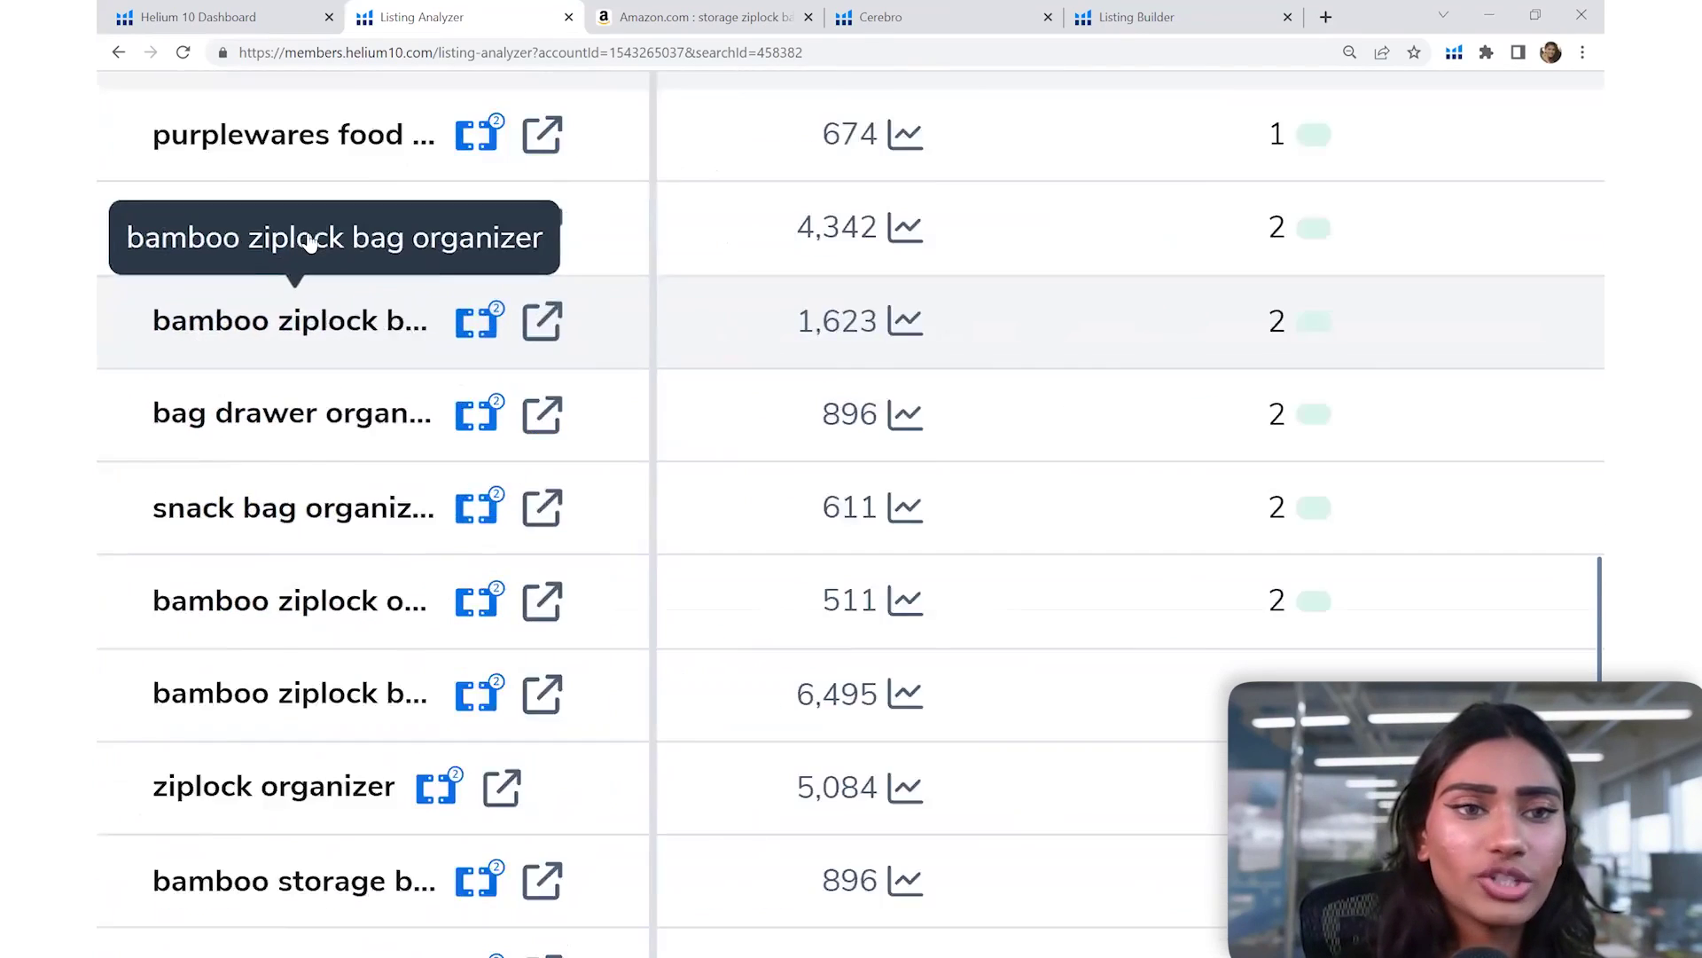
{"action": "left_click_drag", "start_coordinate": [351, 232], "coordinate": [473, 238]}
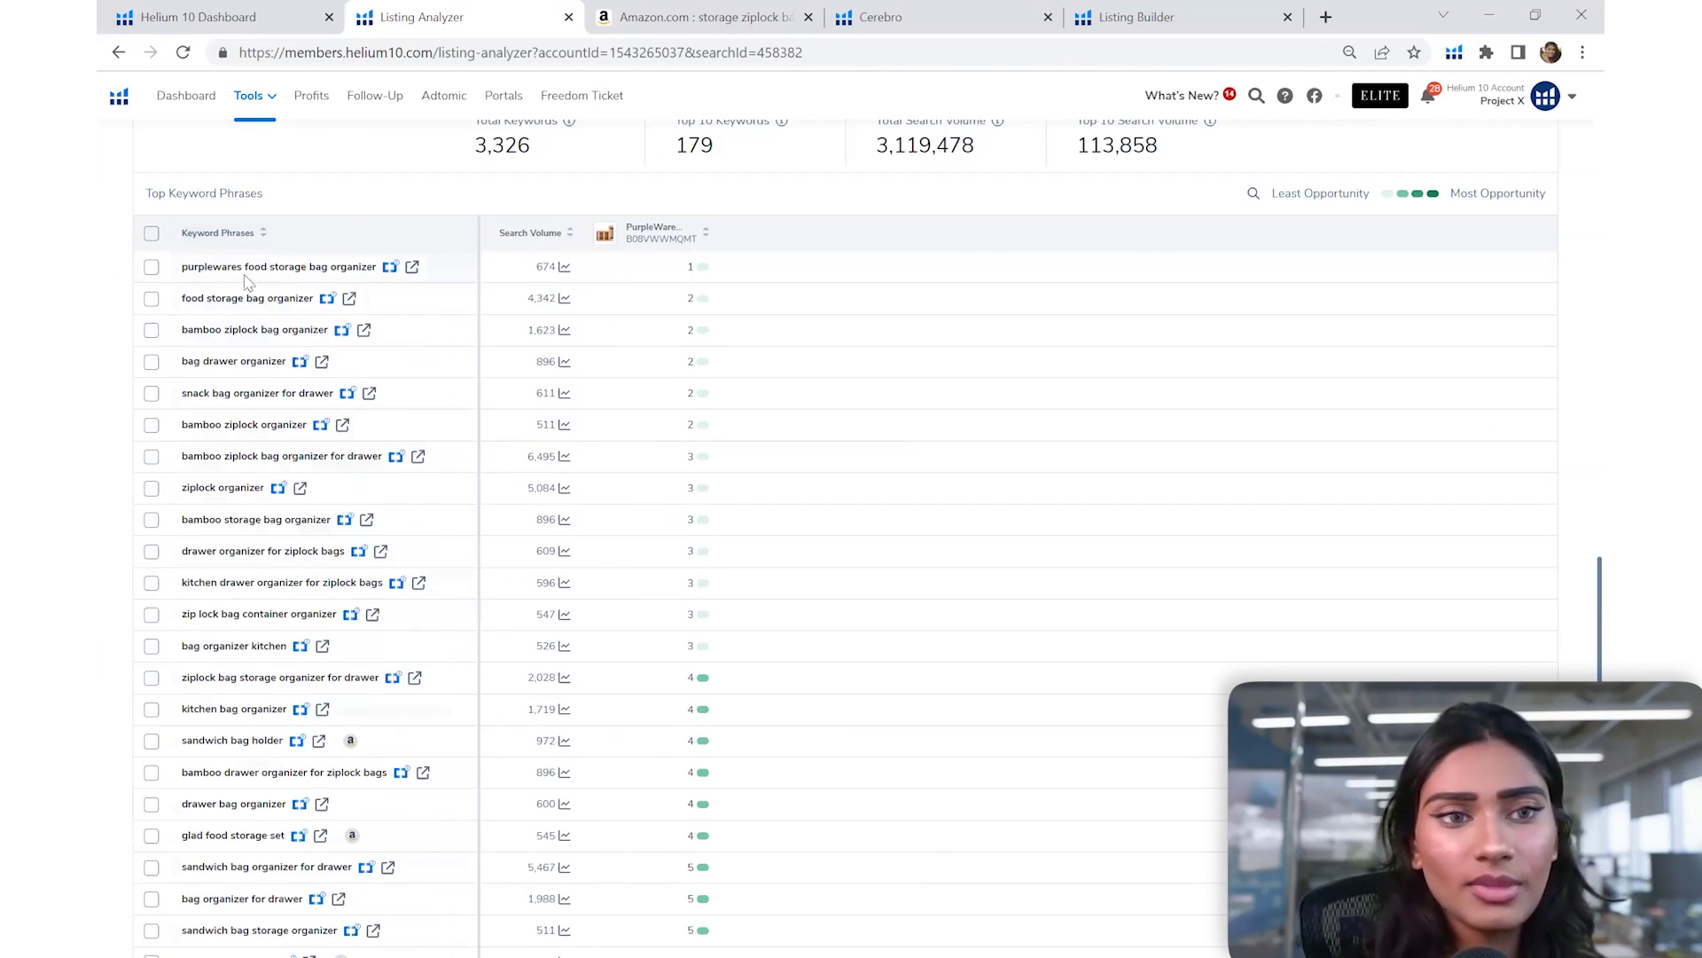
{"action": "scroll", "coordinate": [272, 284], "scroll_direction": "up", "scroll_amount": 1}
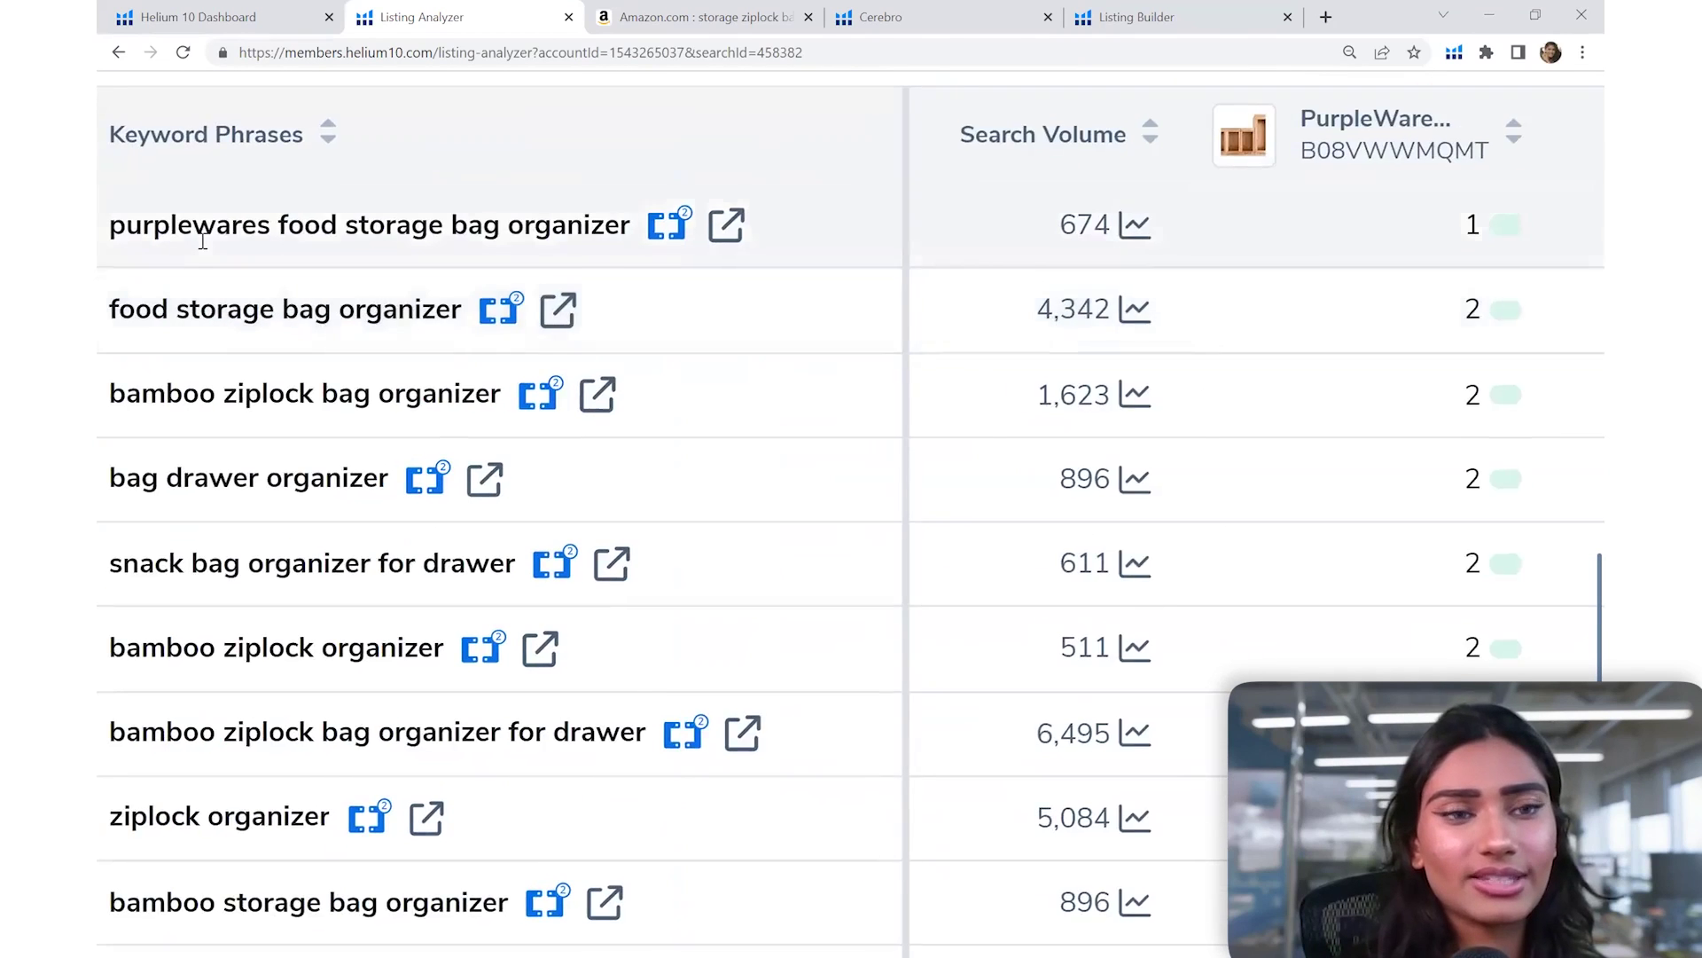
{"action": "scroll", "coordinate": [203, 241], "scroll_direction": "left", "scroll_amount": 1}
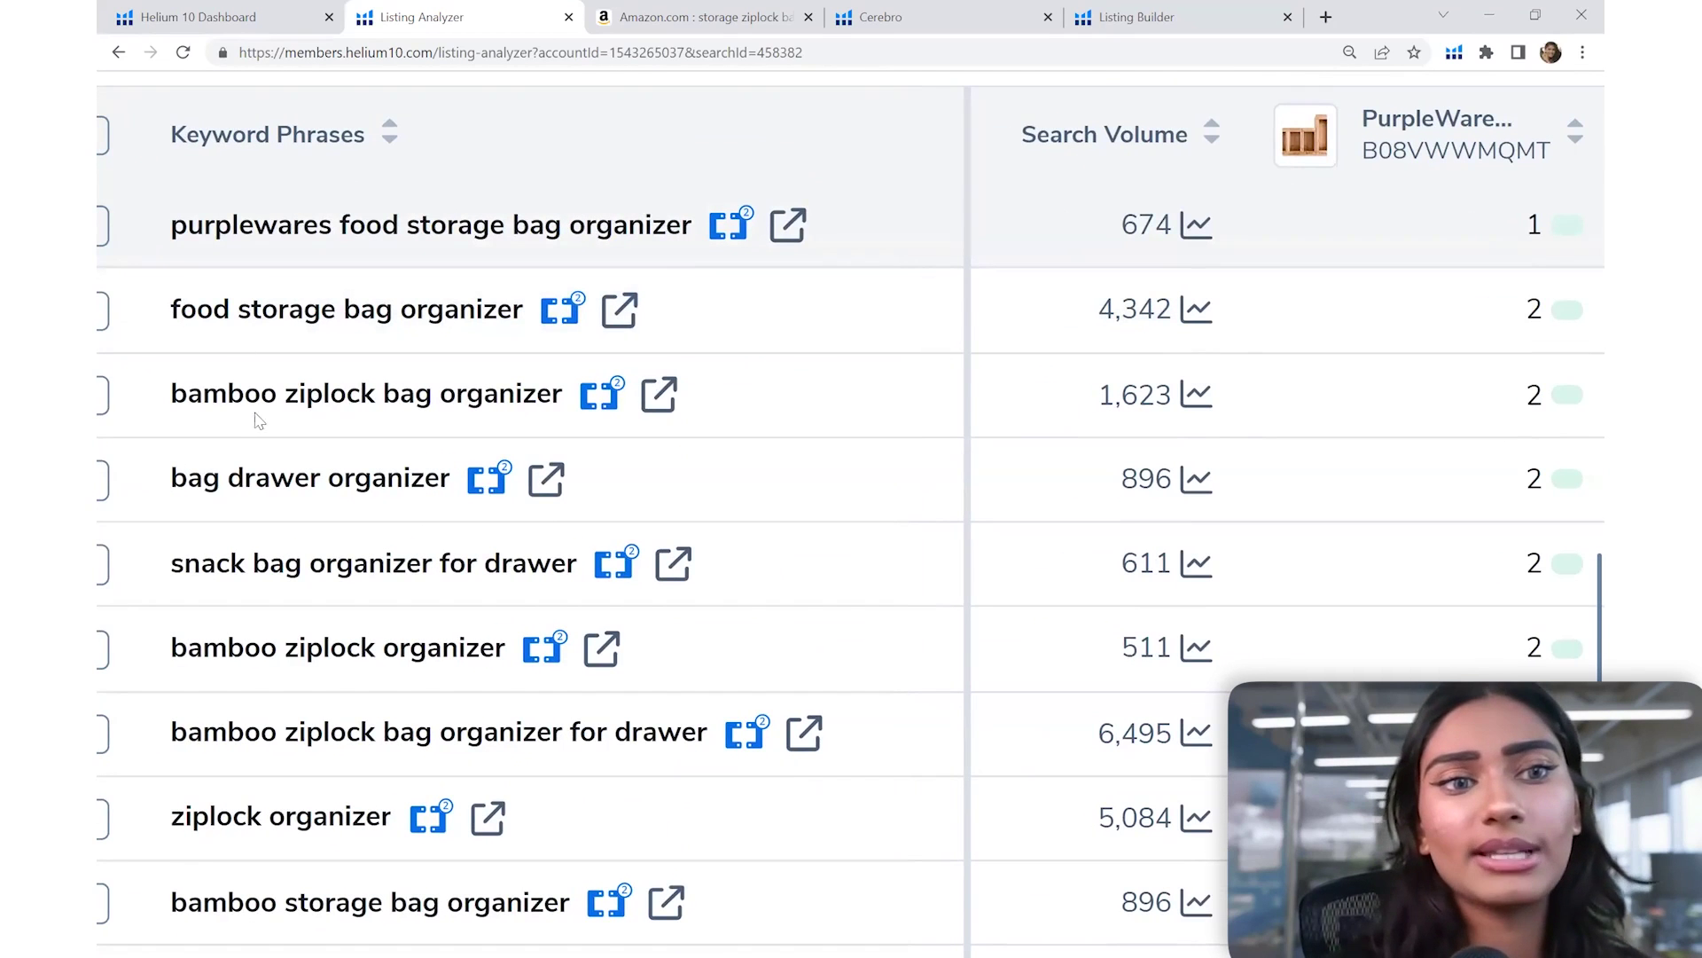
{"action": "scroll", "coordinate": [266, 372], "scroll_direction": "down", "scroll_amount": 1}
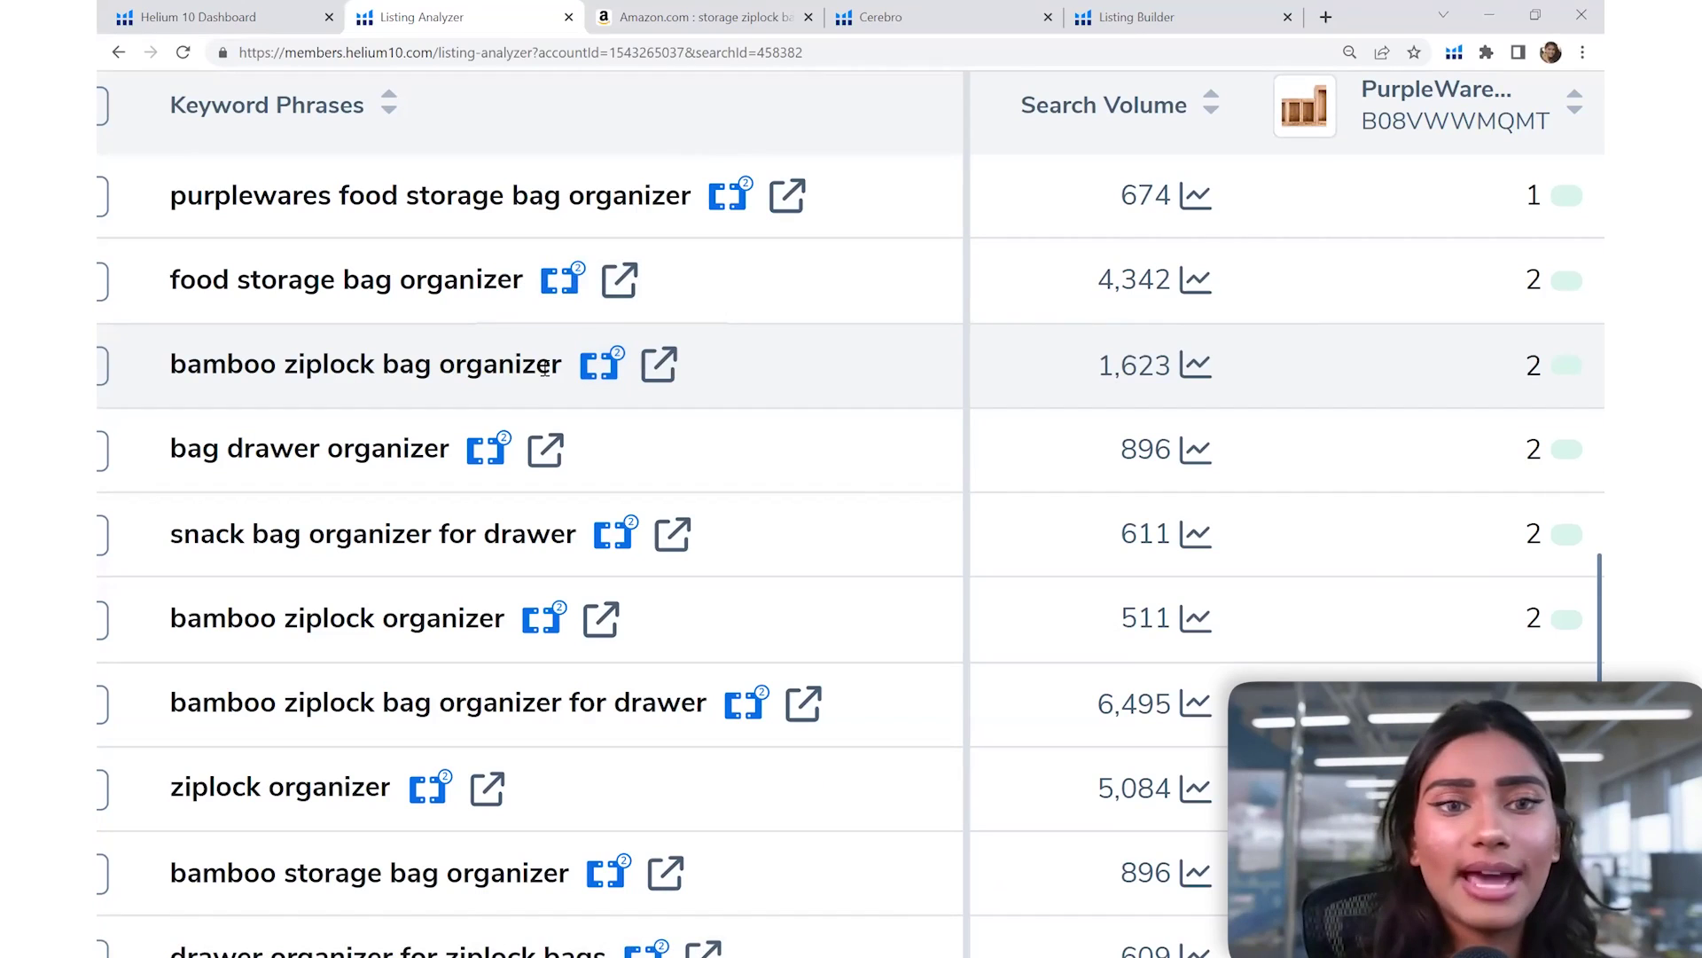
View the Amazon search results for the keyword "bamboo ziplock bag organizer" and return to the Listing Analyzer's keyword table
{"action": "left_click_drag", "start_coordinate": [160, 371], "coordinate": [572, 378]}
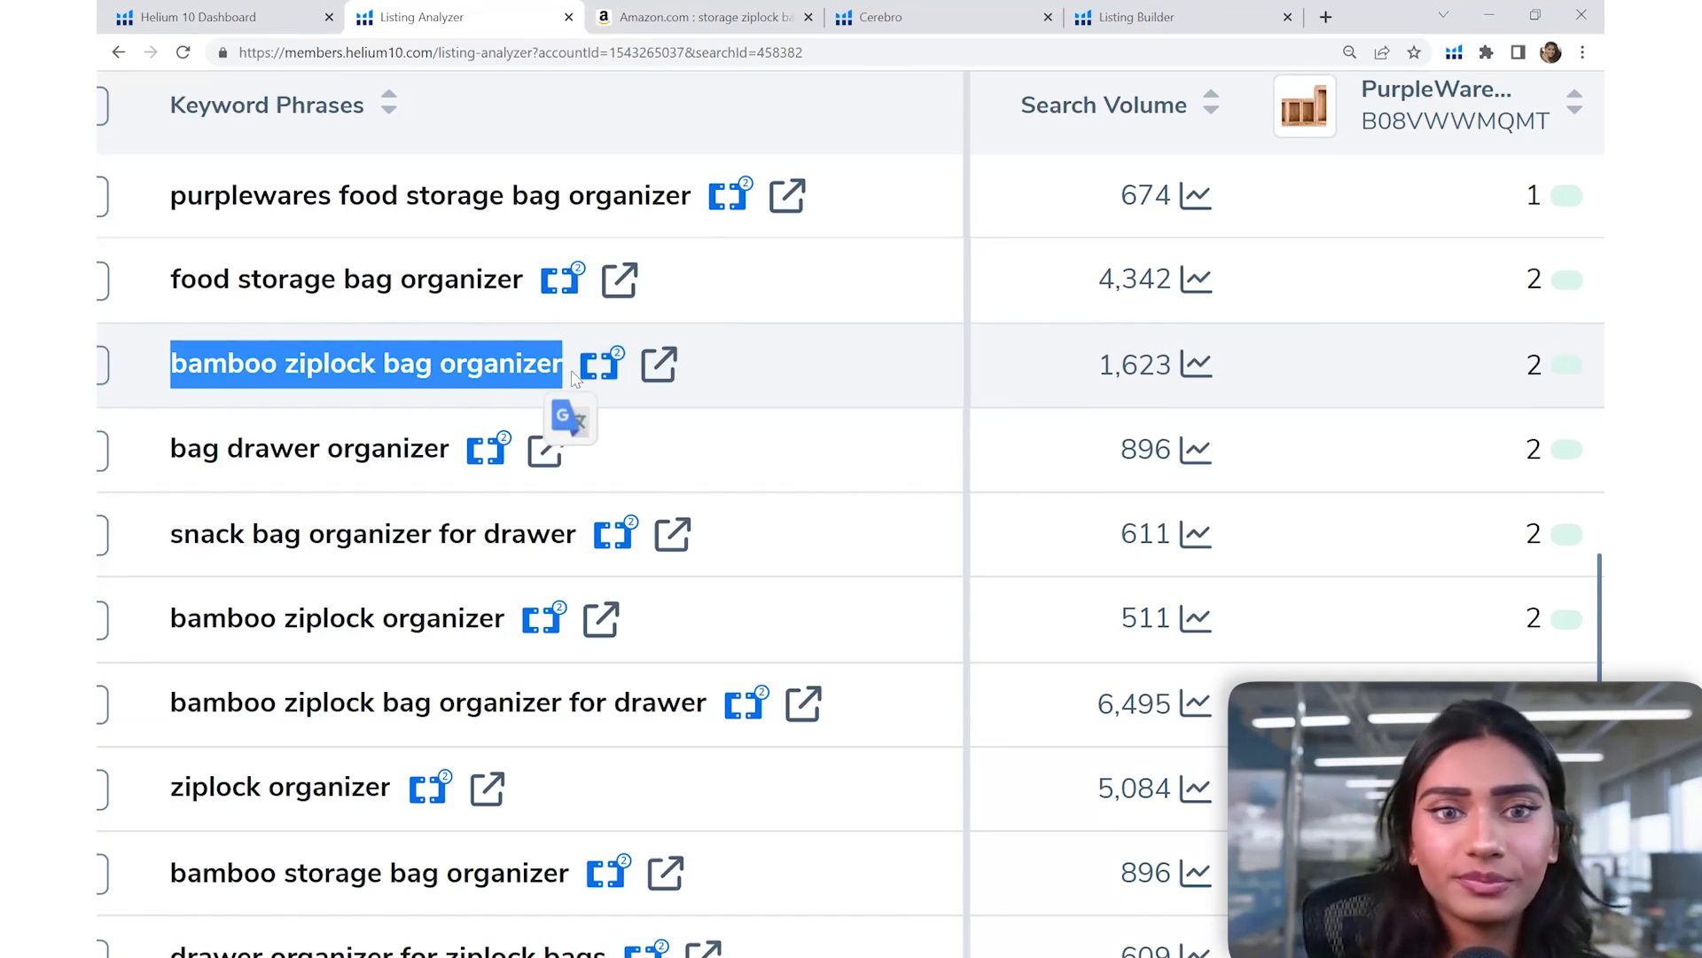
{"action": "left_click", "coordinate": [659, 365]}
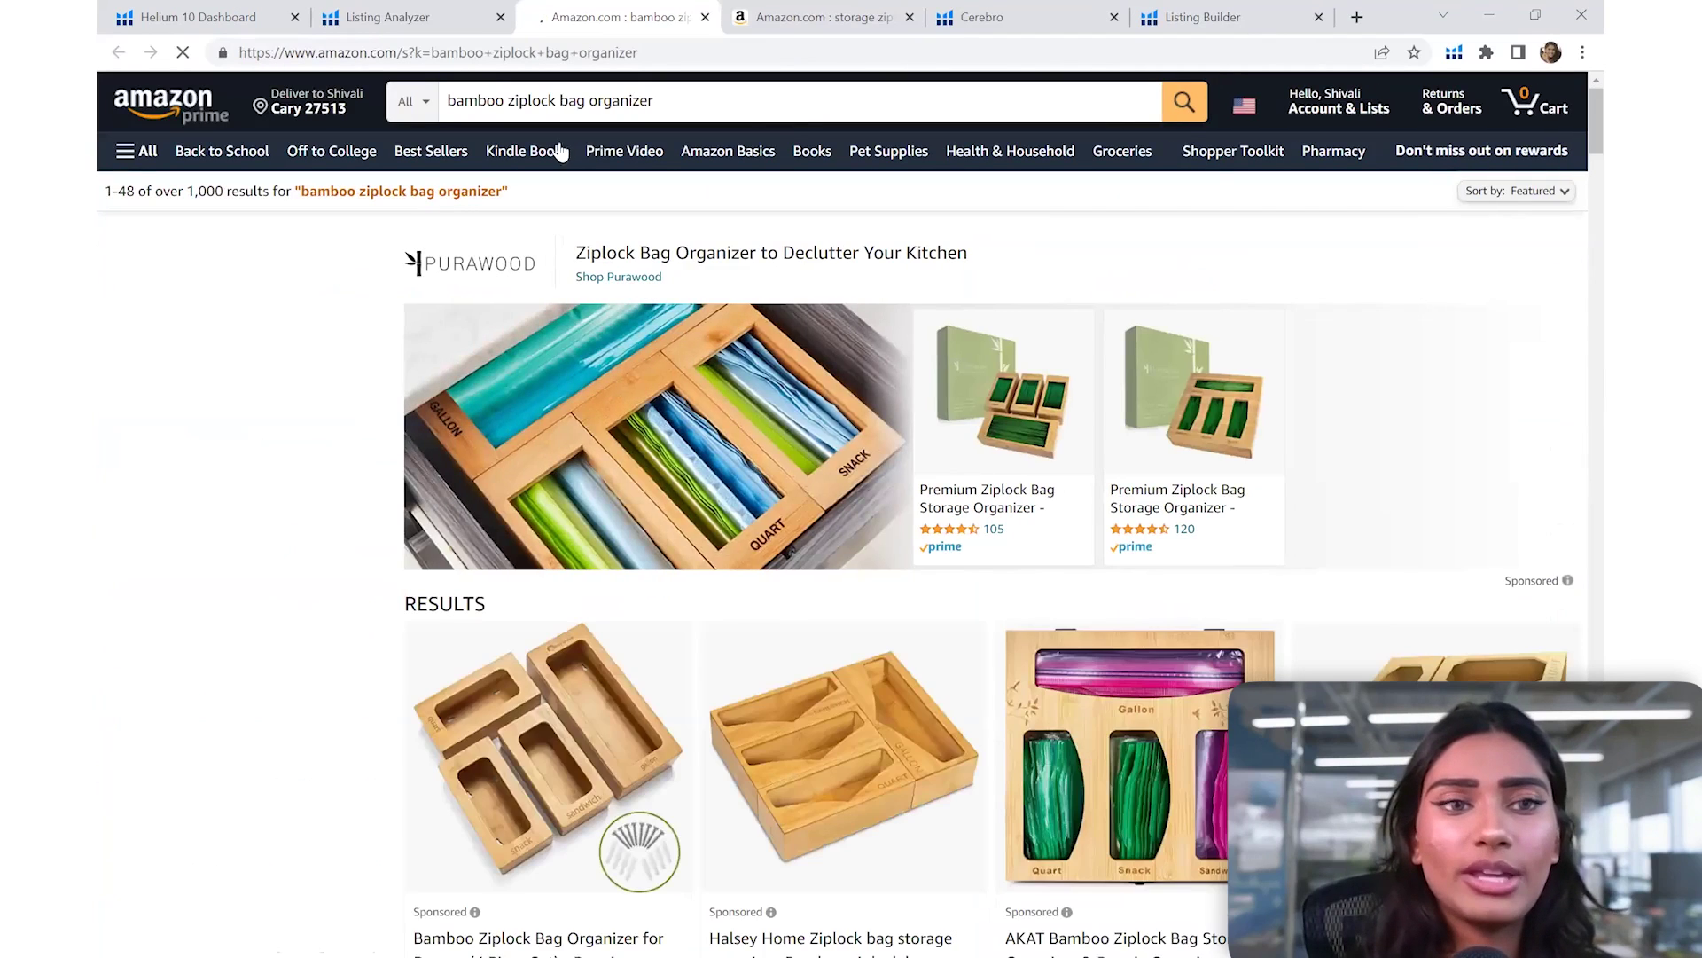
{"action": "left_click", "coordinate": [373, 17]}
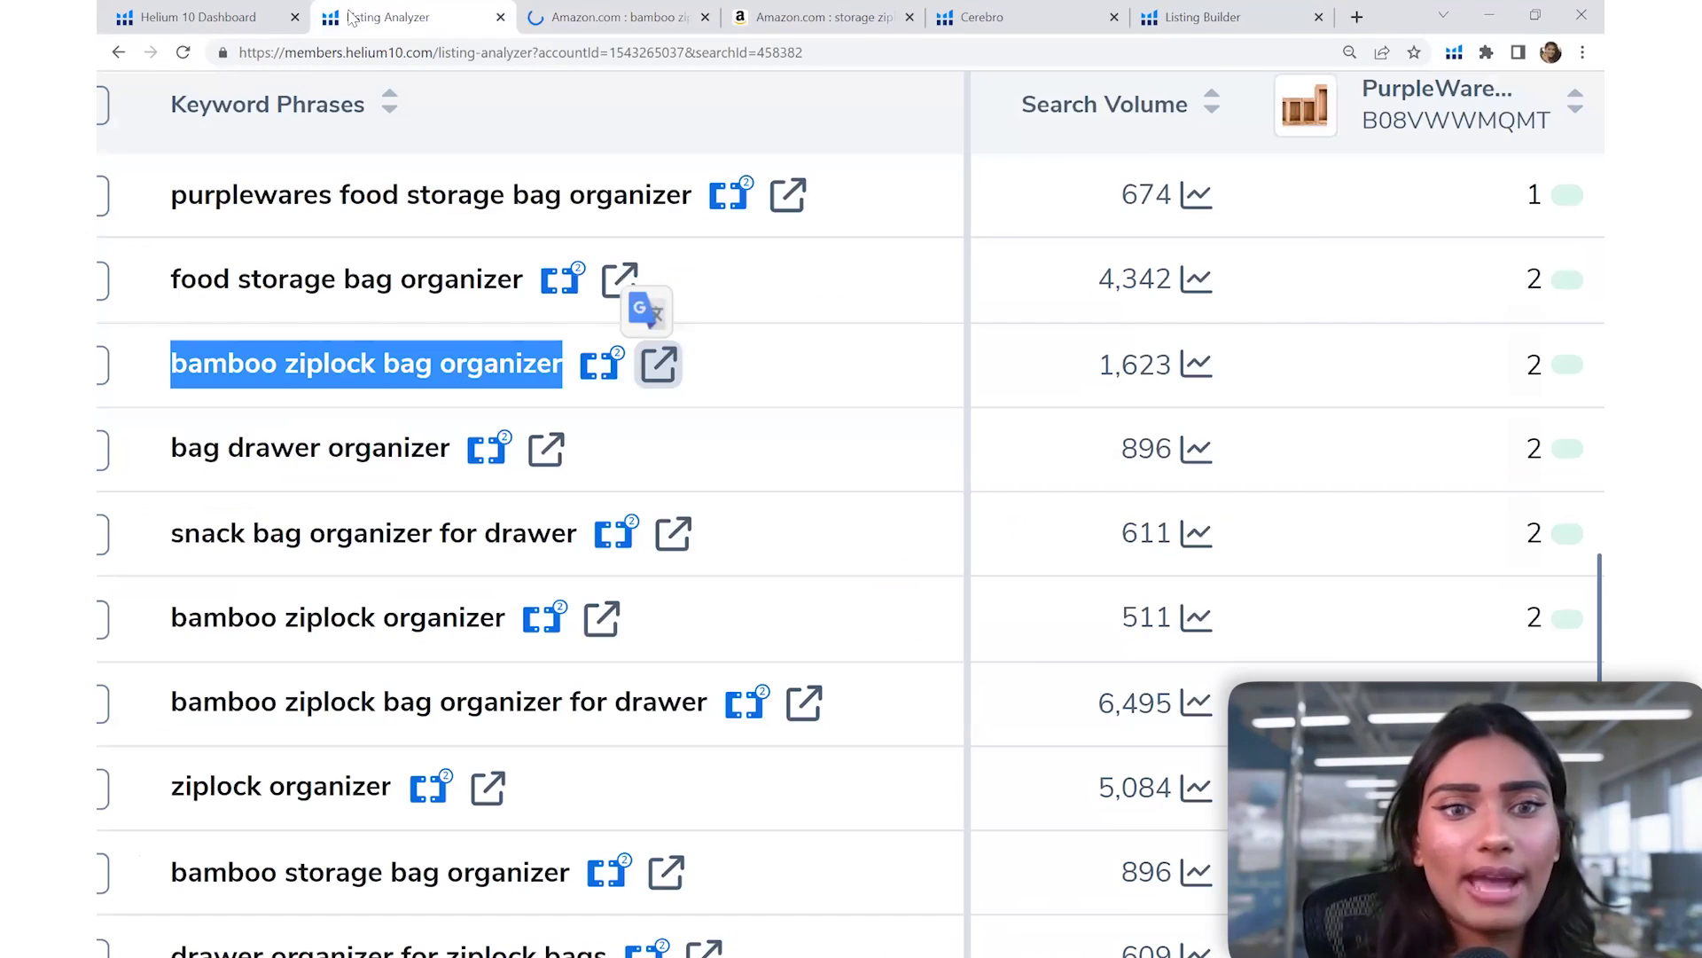
{"action": "key", "text": "ctrl+minus"}
{"action": "key", "text": "ctrl+minus"}
{"action": "key", "text": "ctrl+minus"}
{"action": "key", "text": "ctrl+minus"}
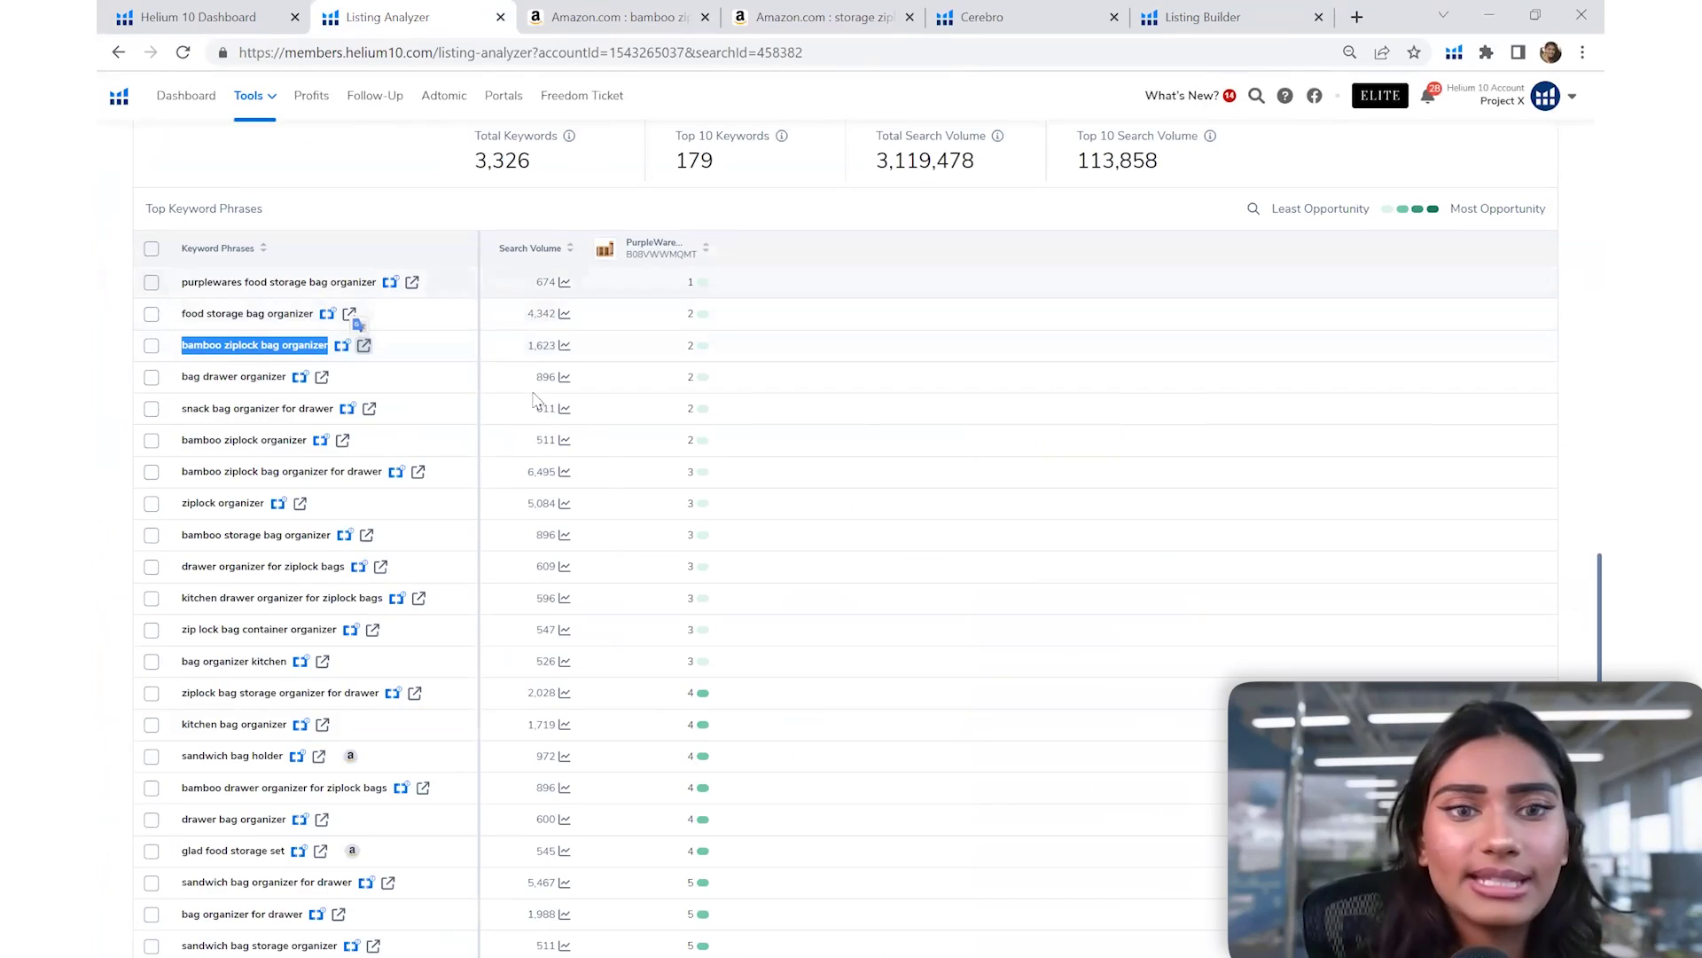
View the search volume history for "bamboo ziplock bag organizer", checking the source and time range options and zooming into part of the chart
{"action": "left_click", "coordinate": [564, 346]}
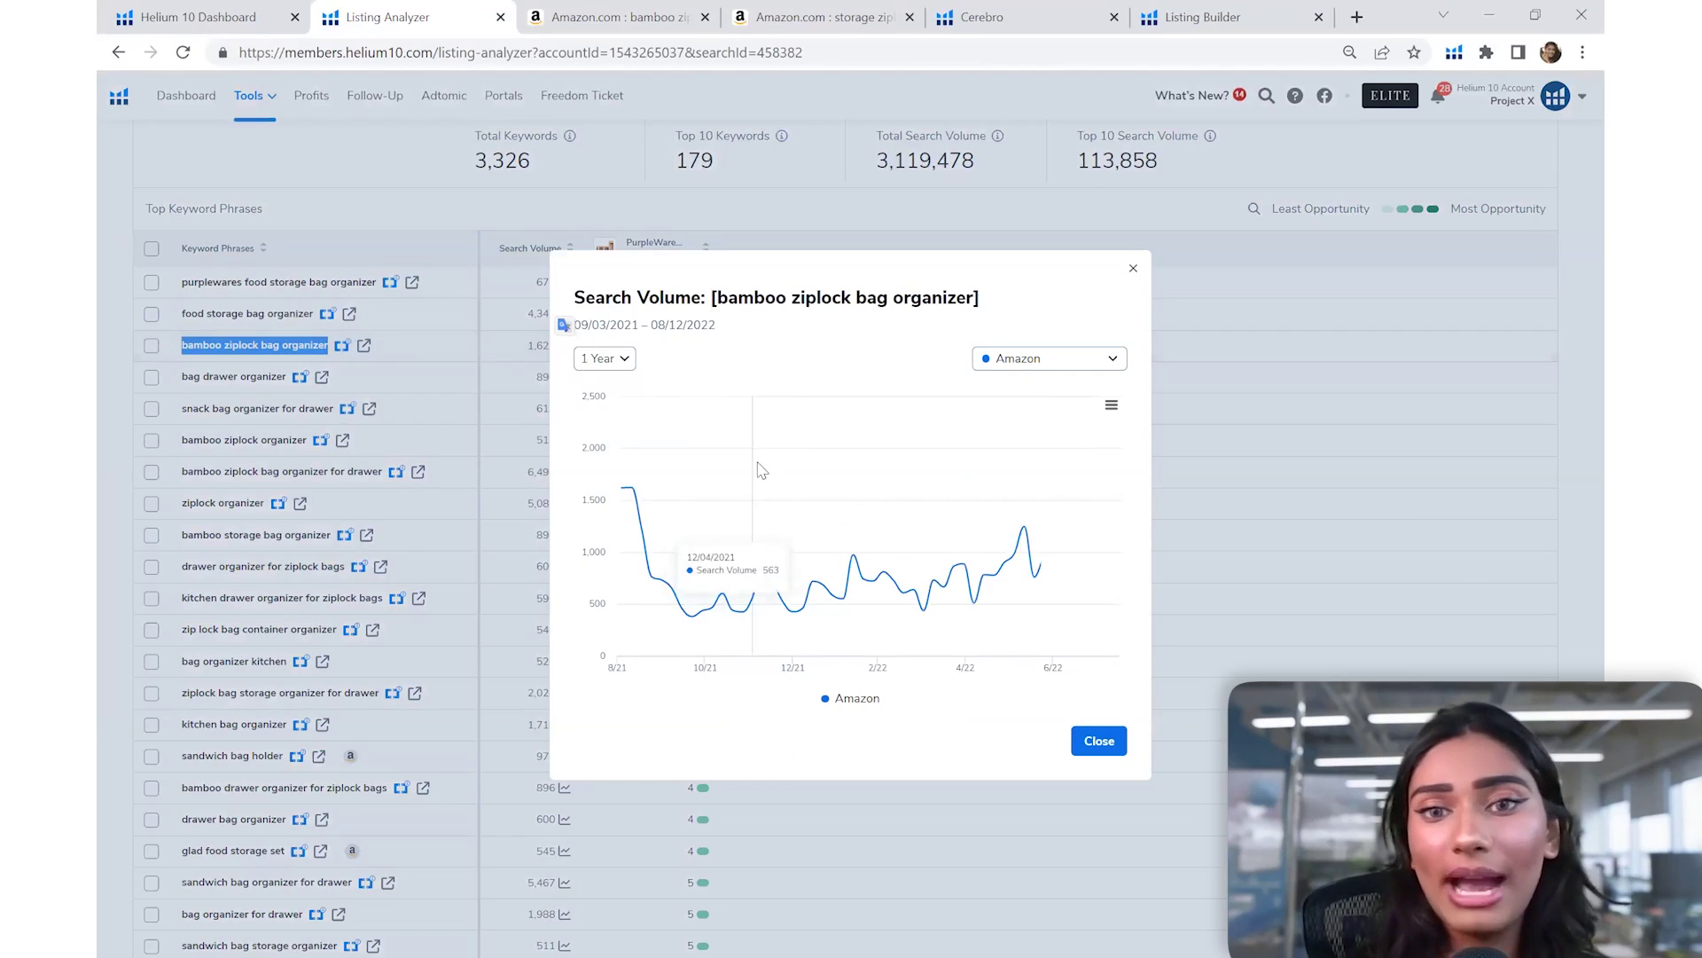
{"action": "left_click", "coordinate": [994, 359]}
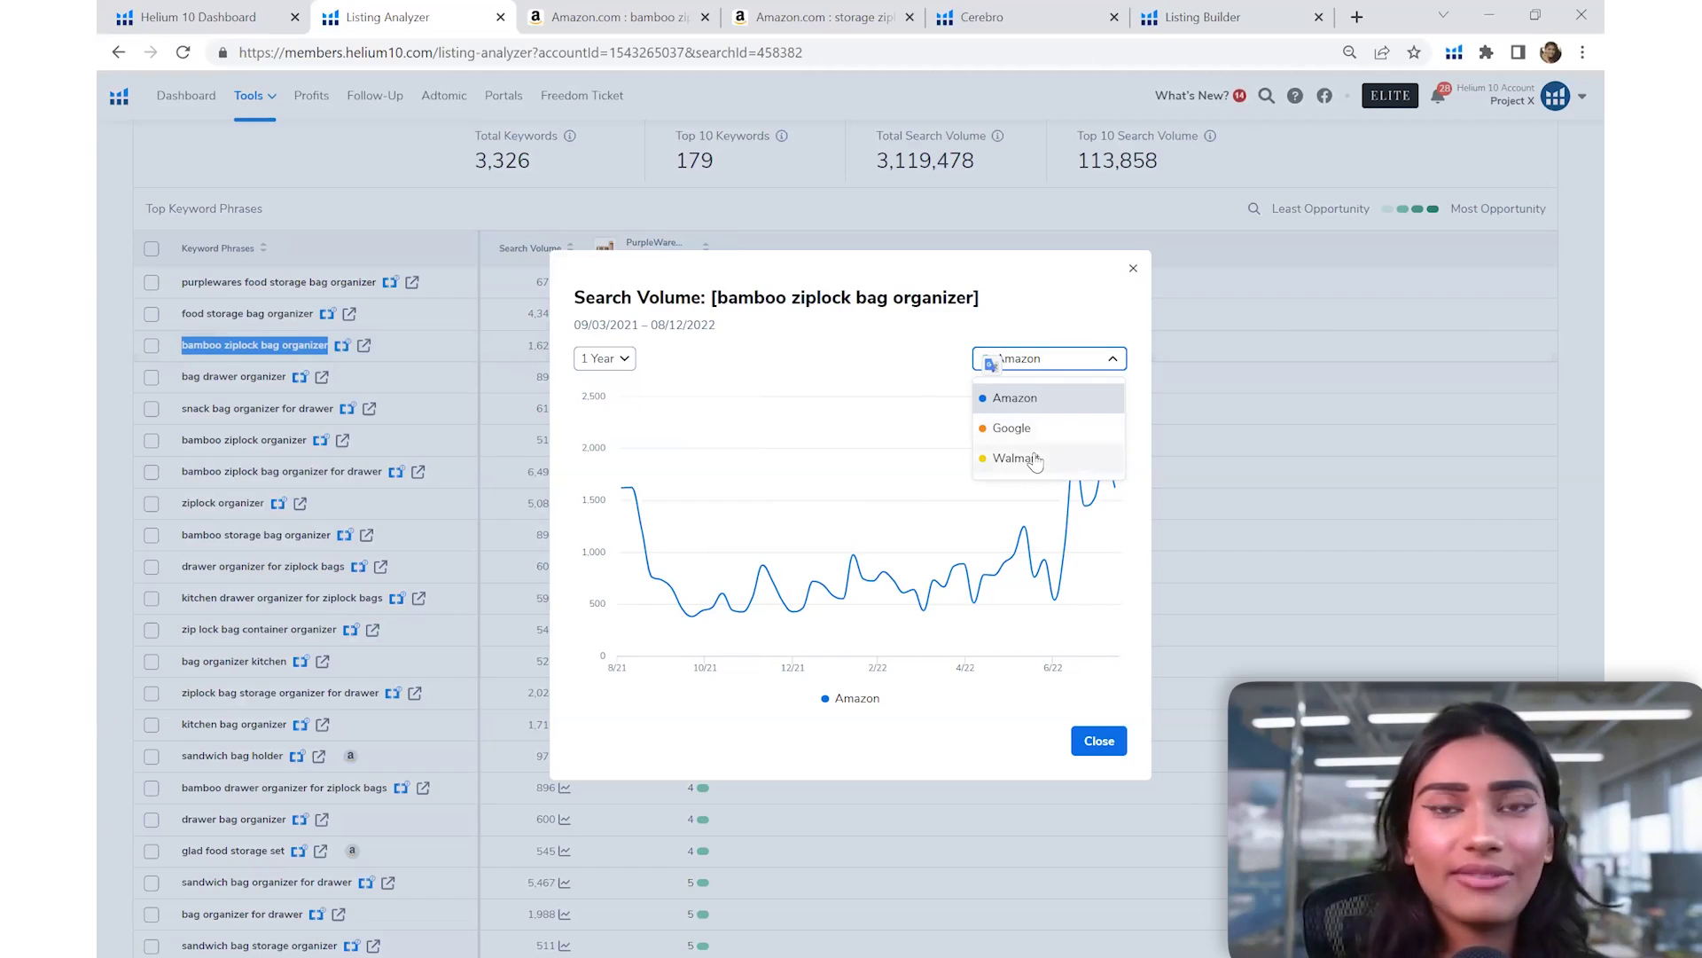
{"action": "left_click", "coordinate": [903, 375]}
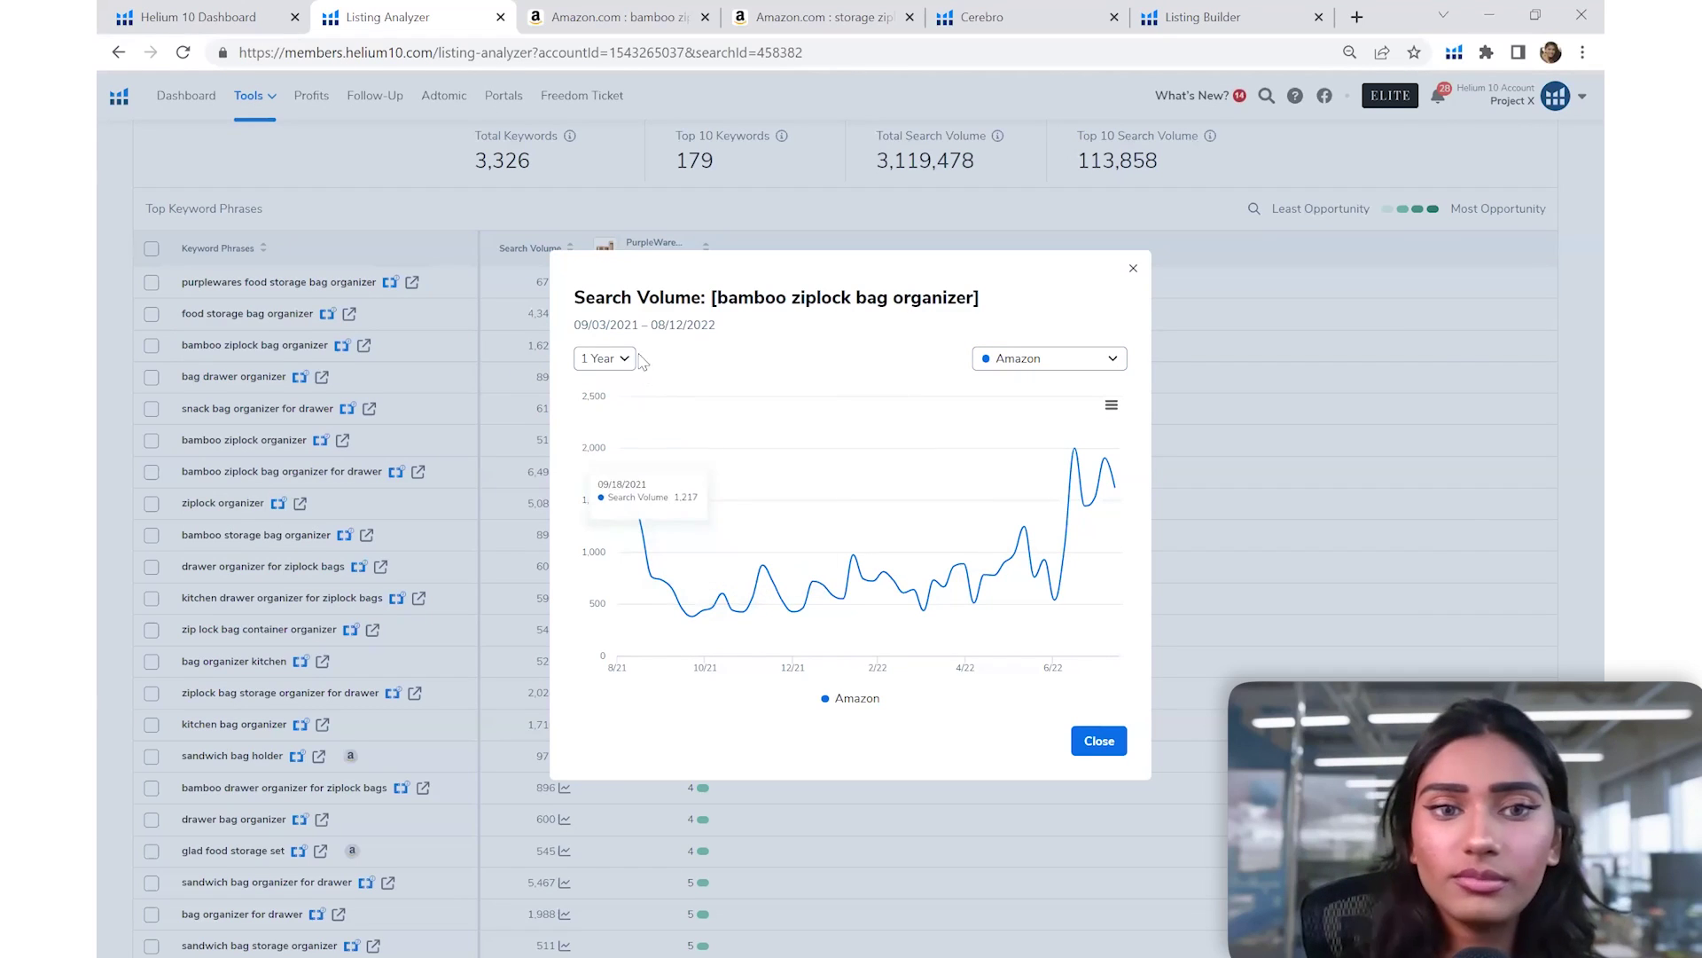
{"action": "left_click", "coordinate": [603, 358]}
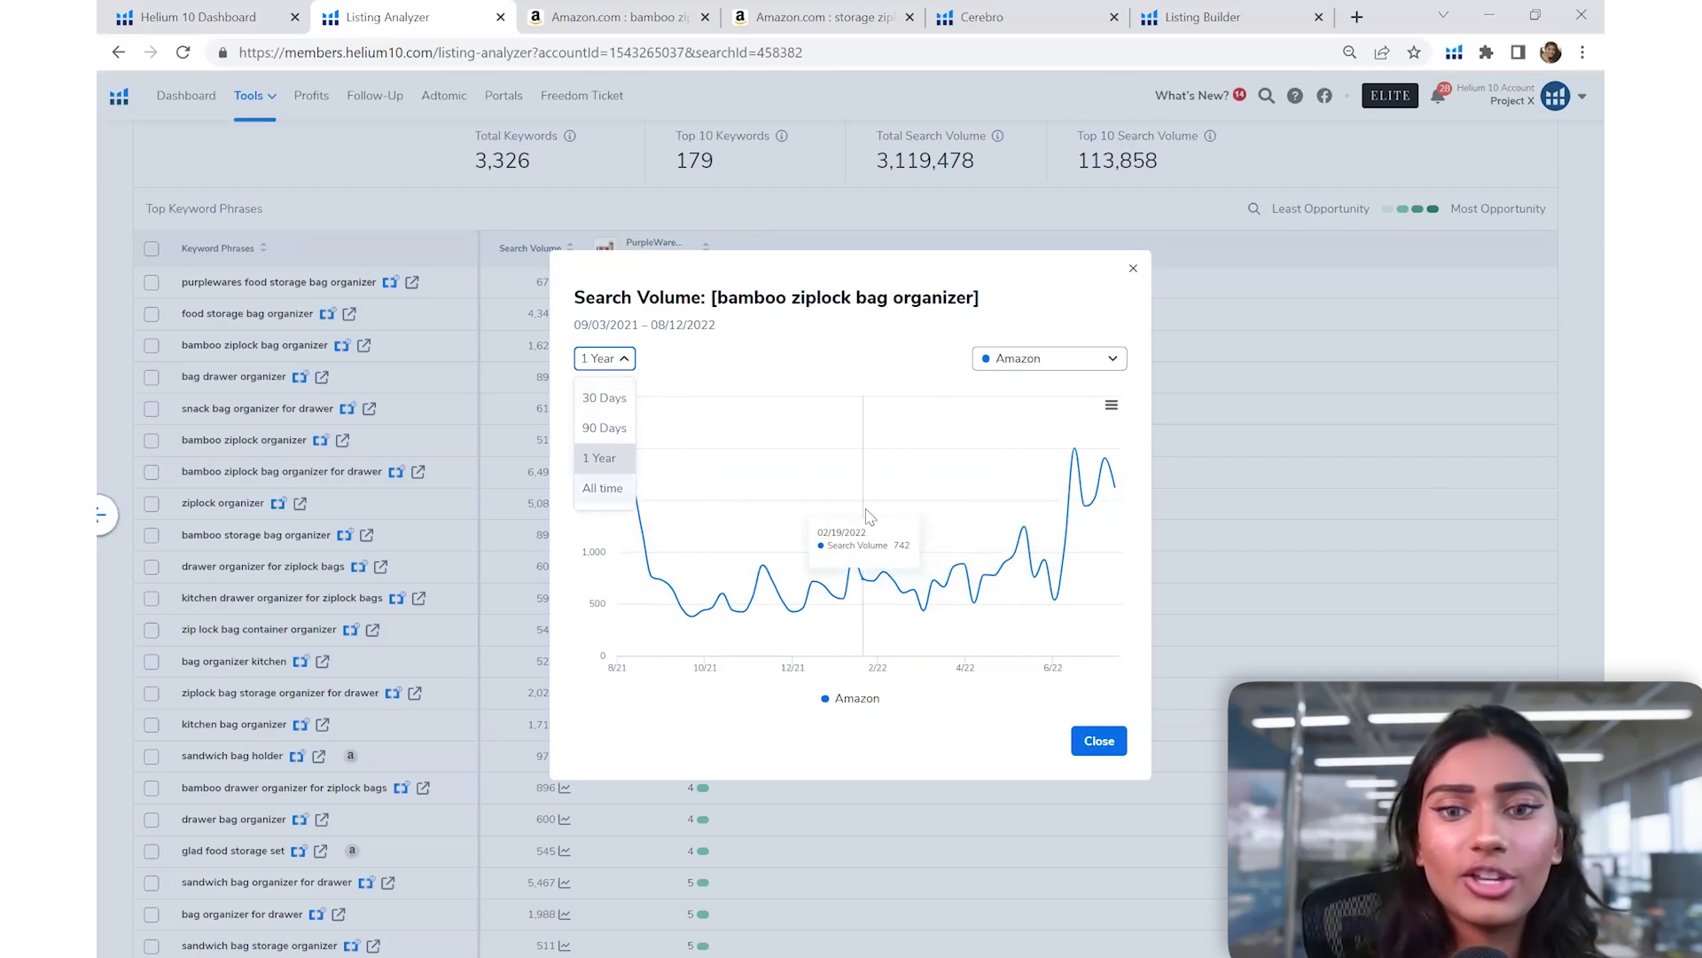
{"action": "mouse_move", "coordinate": [798, 461]}
{"action": "left_mouse_down"}
{"action": "mouse_move", "coordinate": [849, 457]}
{"action": "mouse_move", "coordinate": [946, 517]}
{"action": "mouse_move", "coordinate": [991, 523]}
{"action": "left_mouse_up"}
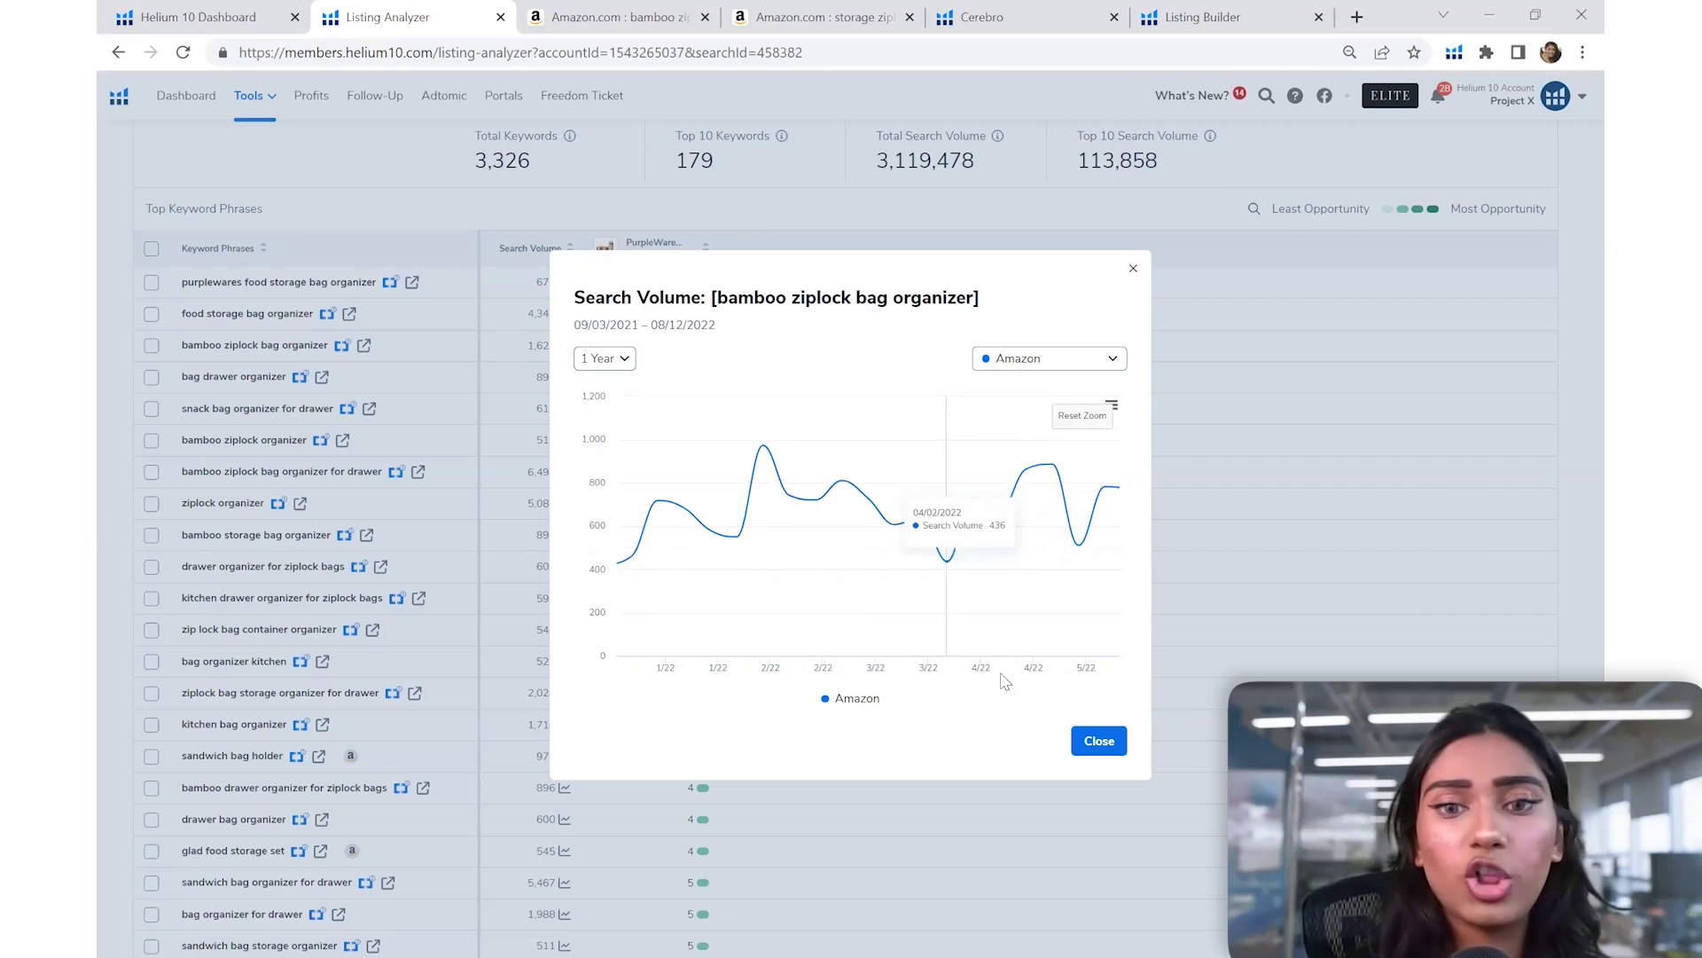
{"action": "left_click", "coordinate": [1099, 740]}
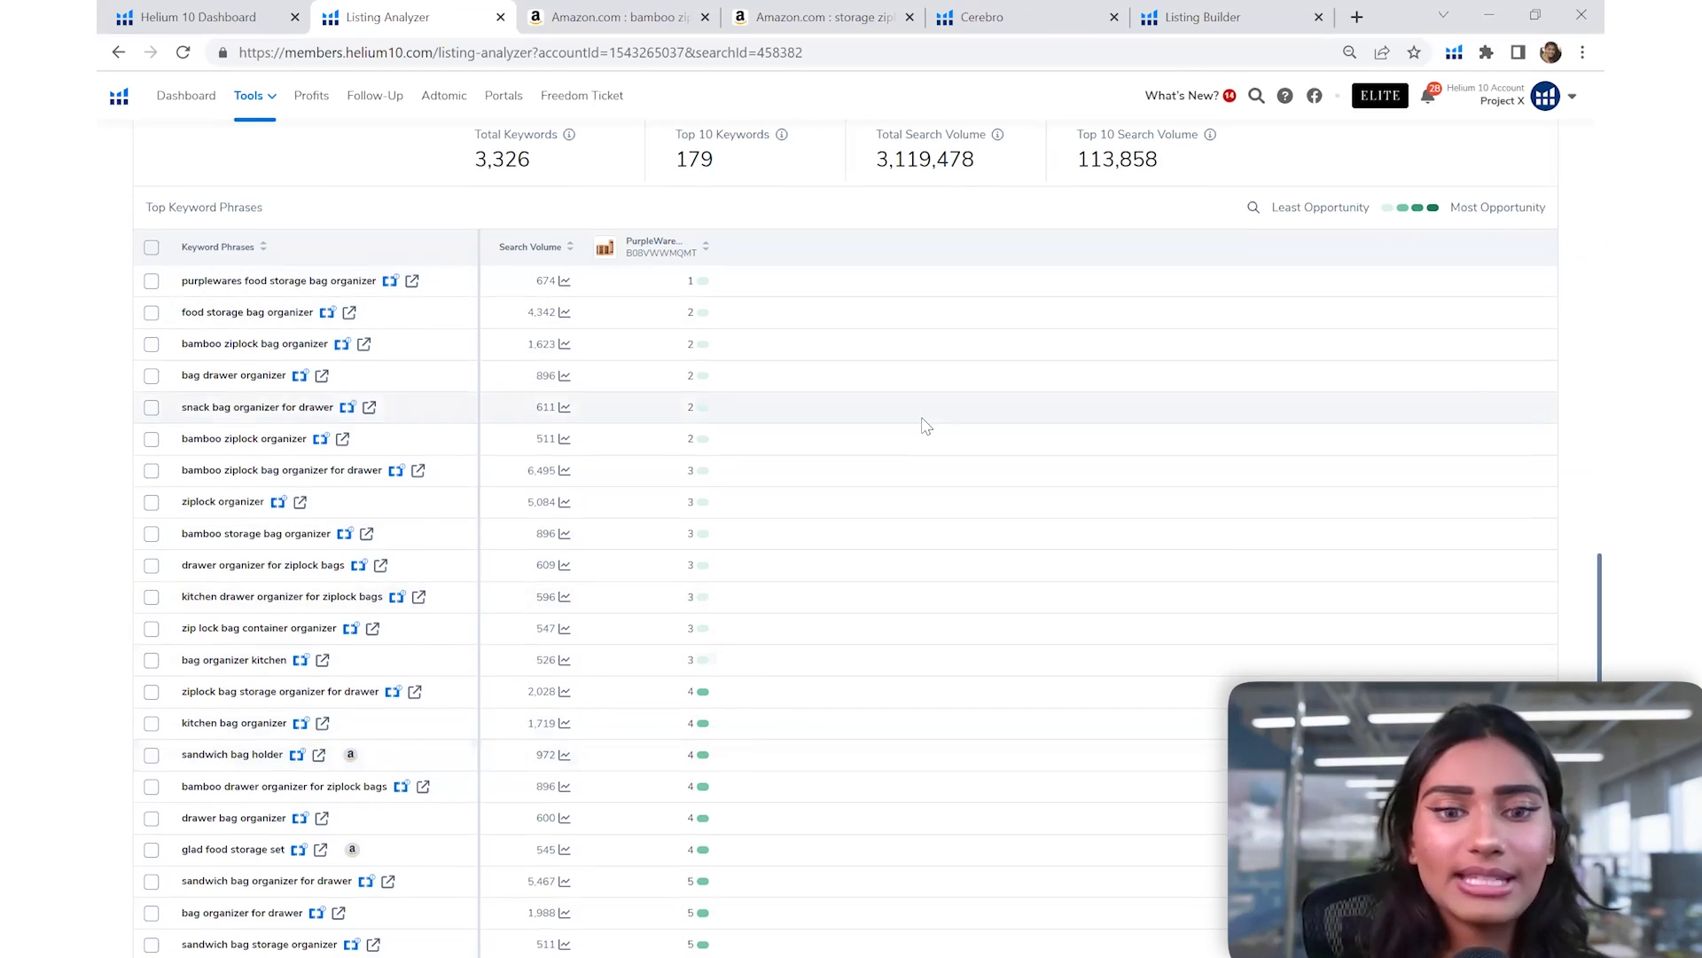
Go through the rest of the top keyword phrases and open the full list of keywords in Cerebro
{"action": "scroll", "coordinate": [922, 425], "scroll_direction": "down", "scroll_amount": 6}
{"action": "scroll", "coordinate": [922, 426], "scroll_direction": "down", "scroll_amount": 3}
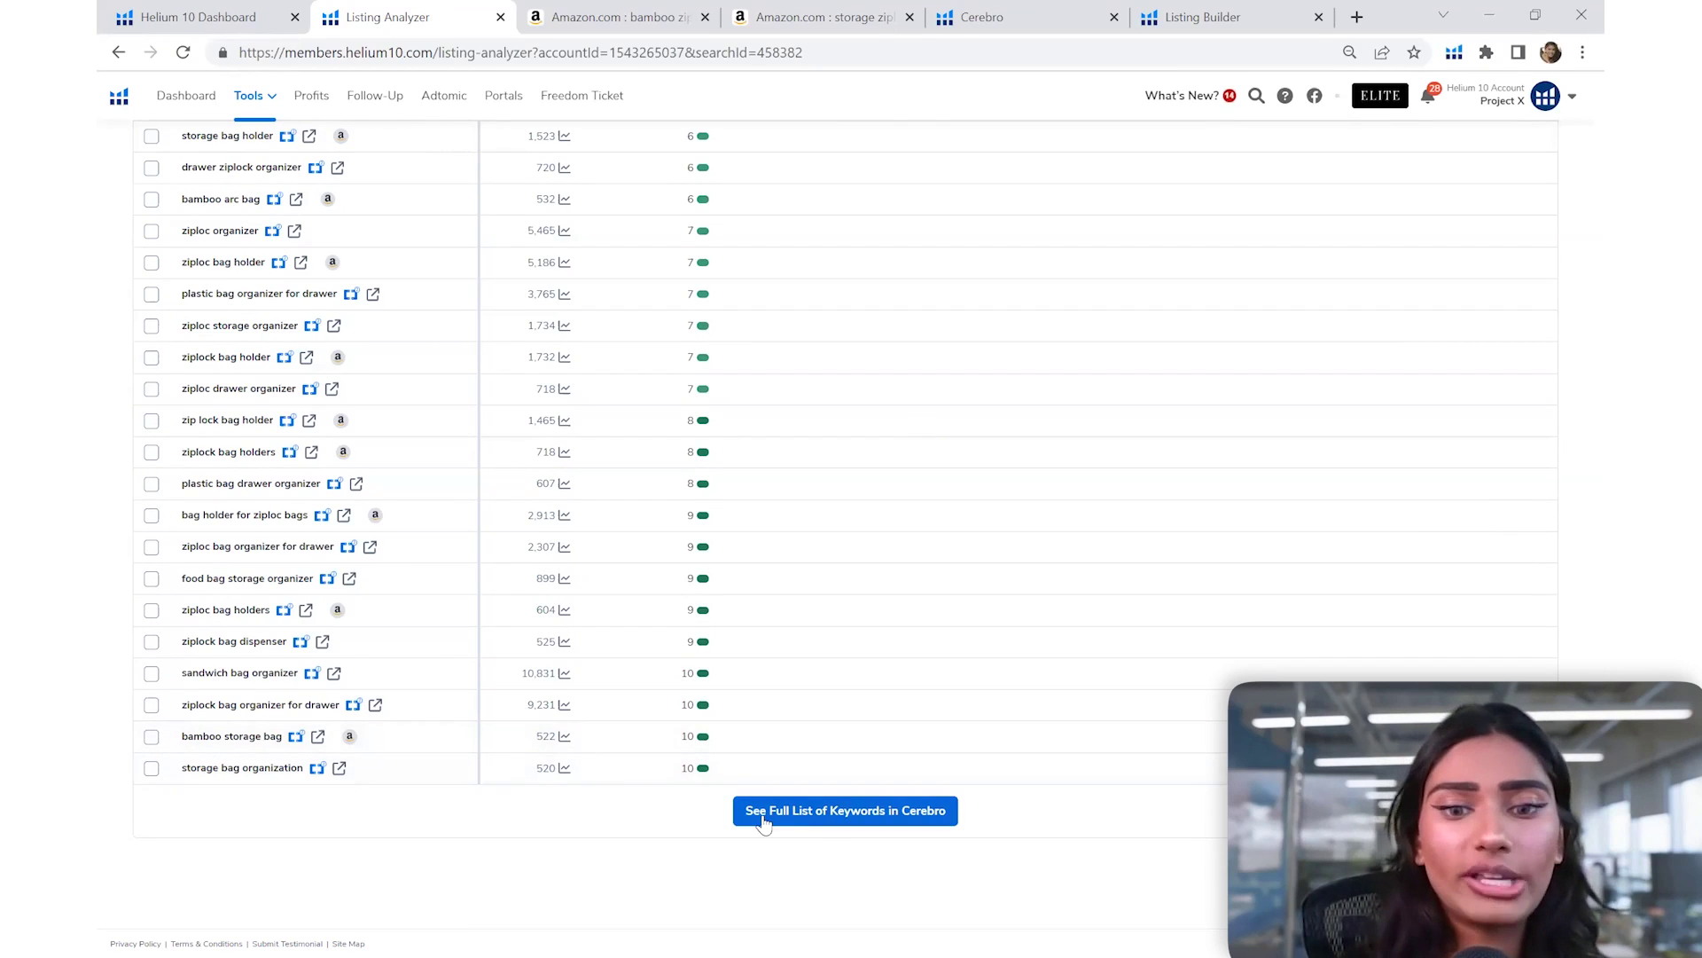
{"action": "left_click", "coordinate": [867, 823]}
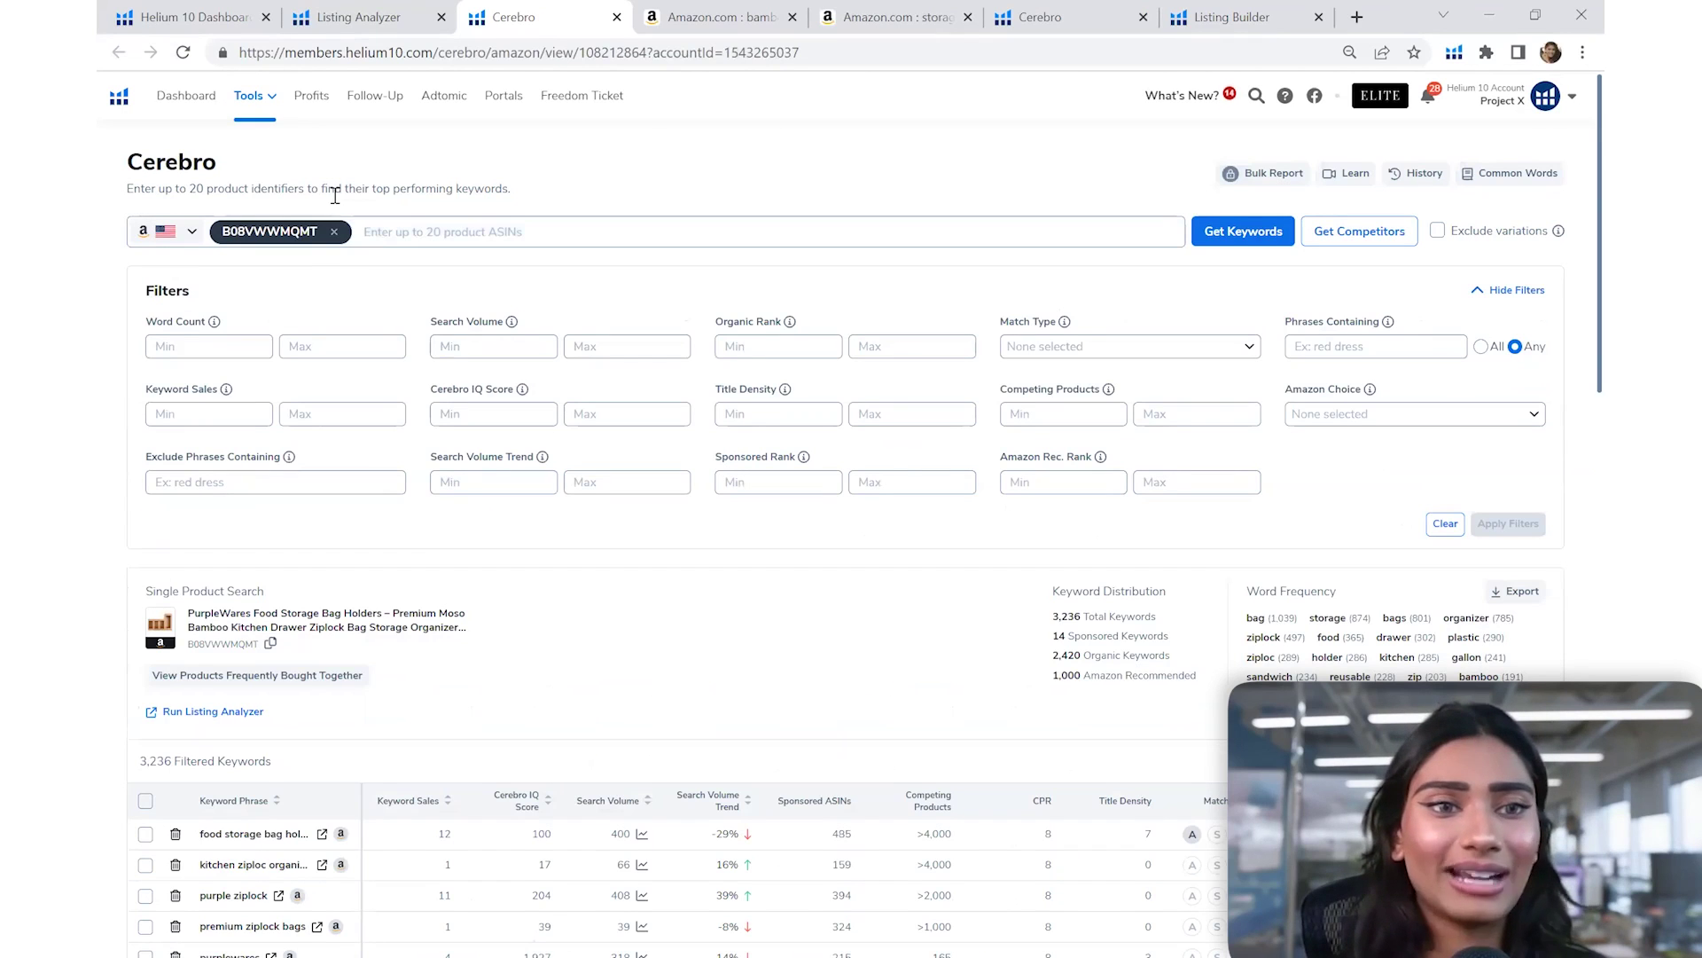
Review the Cerebro keyword table's columns, from keyword sales and search volume to match type and organic rank
{"action": "scroll", "coordinate": [501, 658], "scroll_direction": "down", "scroll_amount": 6}
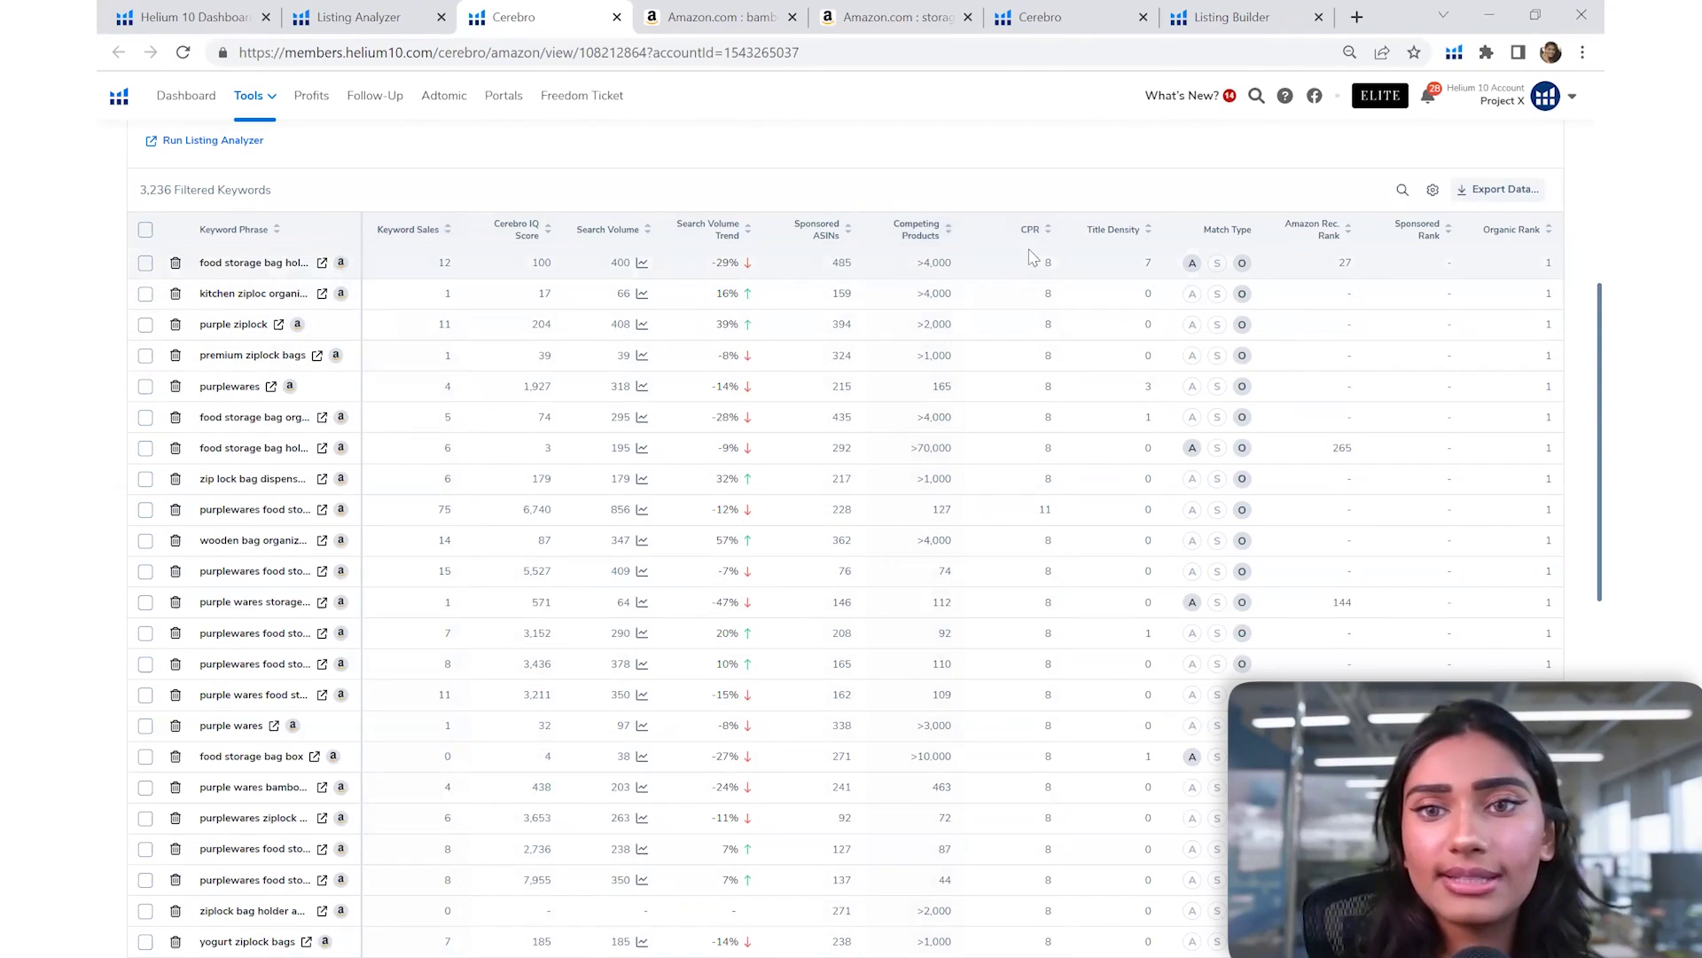
{"action": "scroll", "coordinate": [1032, 257], "scroll_direction": "up", "scroll_amount": 1}
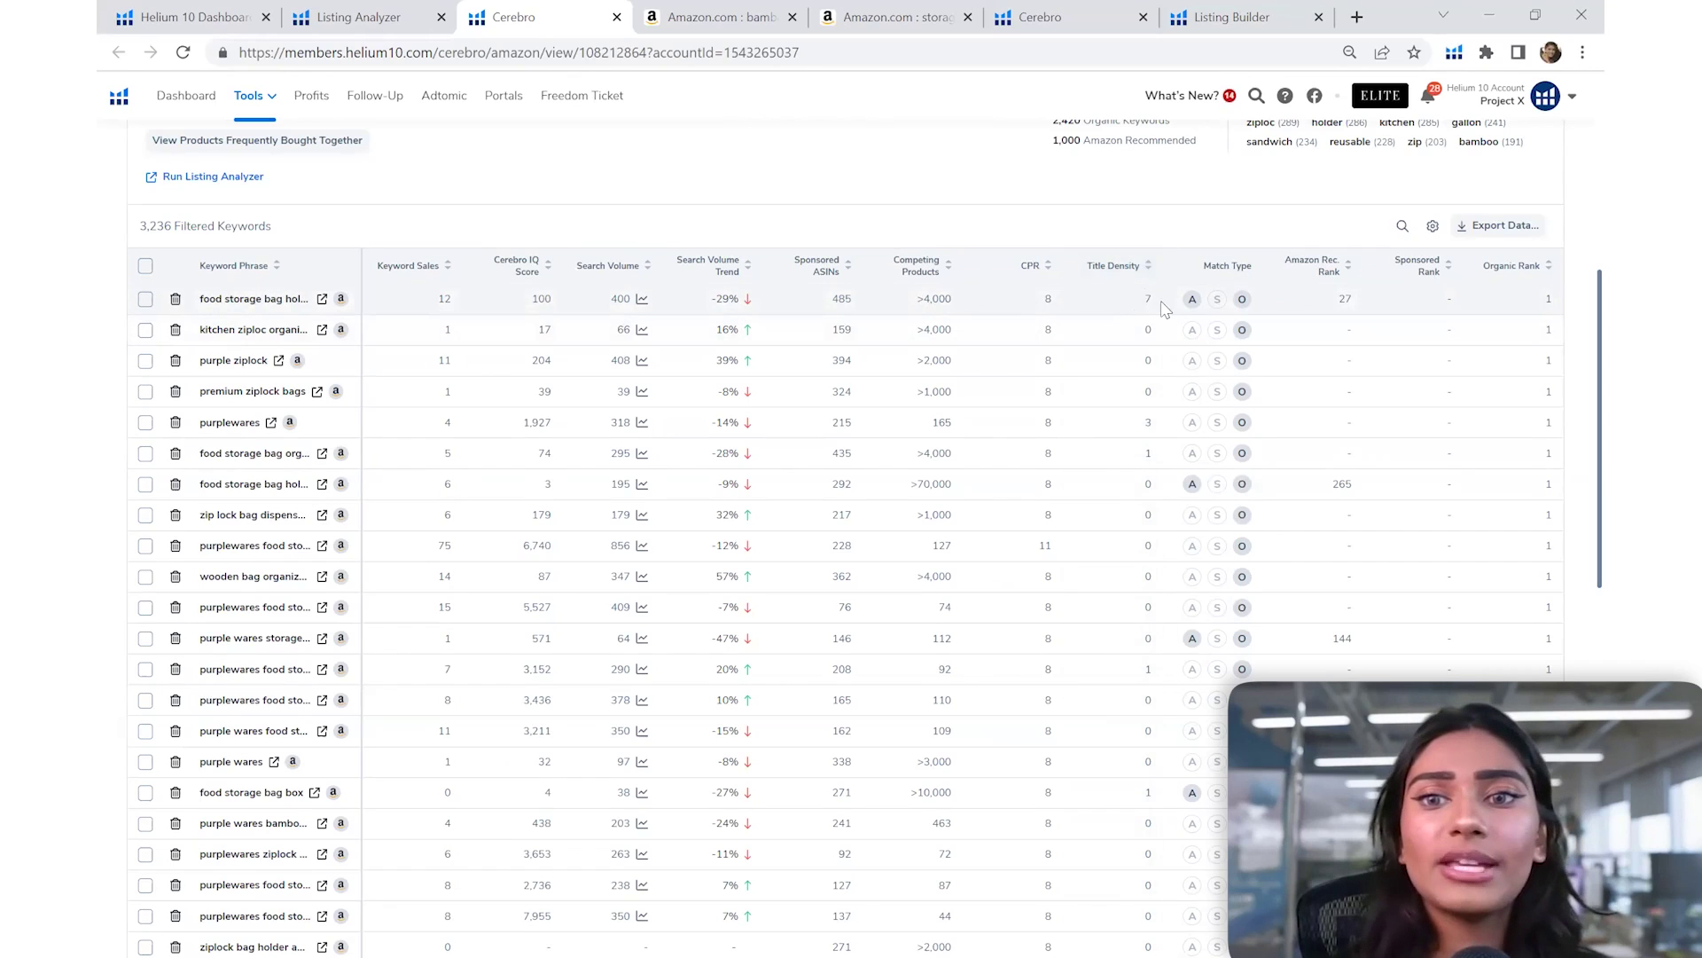
{"action": "scroll", "coordinate": [1154, 297], "scroll_direction": "up", "scroll_amount": 5}
{"action": "scroll", "coordinate": [1155, 302], "scroll_direction": "down", "scroll_amount": 5}
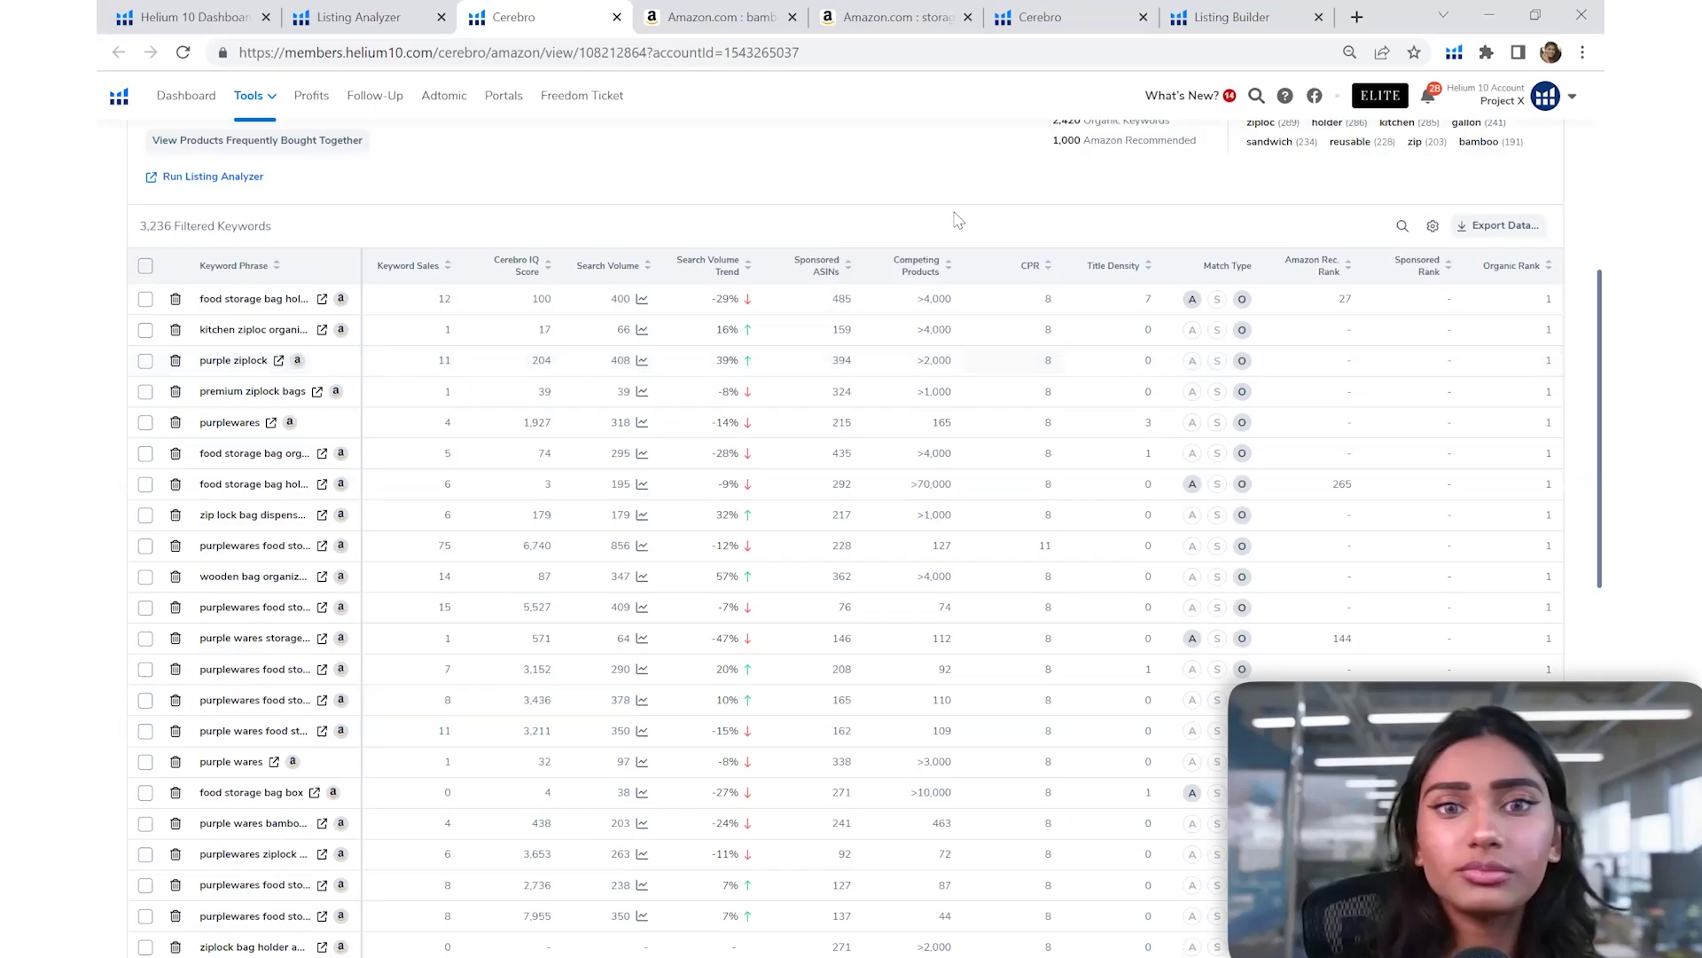
Examine the single product search summary and highlight the filtered keywords count above the table
{"action": "scroll", "coordinate": [459, 293], "scroll_direction": "up", "scroll_amount": 10}
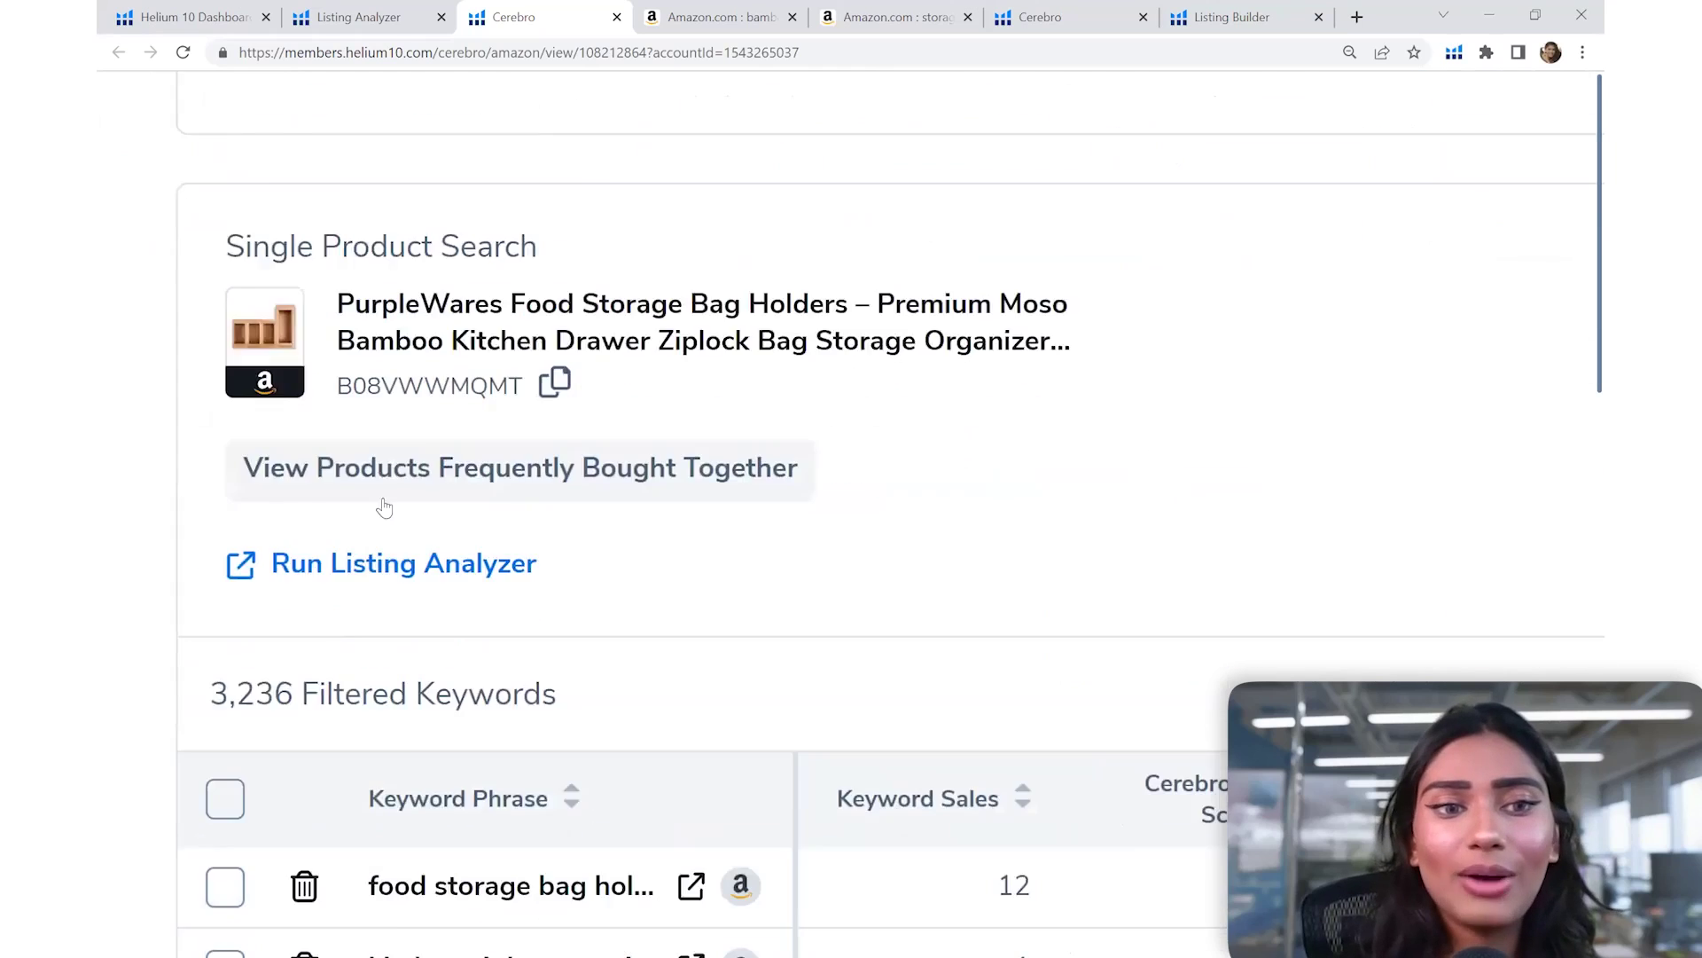
{"action": "left_click_drag", "start_coordinate": [141, 762], "coordinate": [214, 763]}
{"action": "left_click_drag", "start_coordinate": [403, 482], "coordinate": [569, 501]}
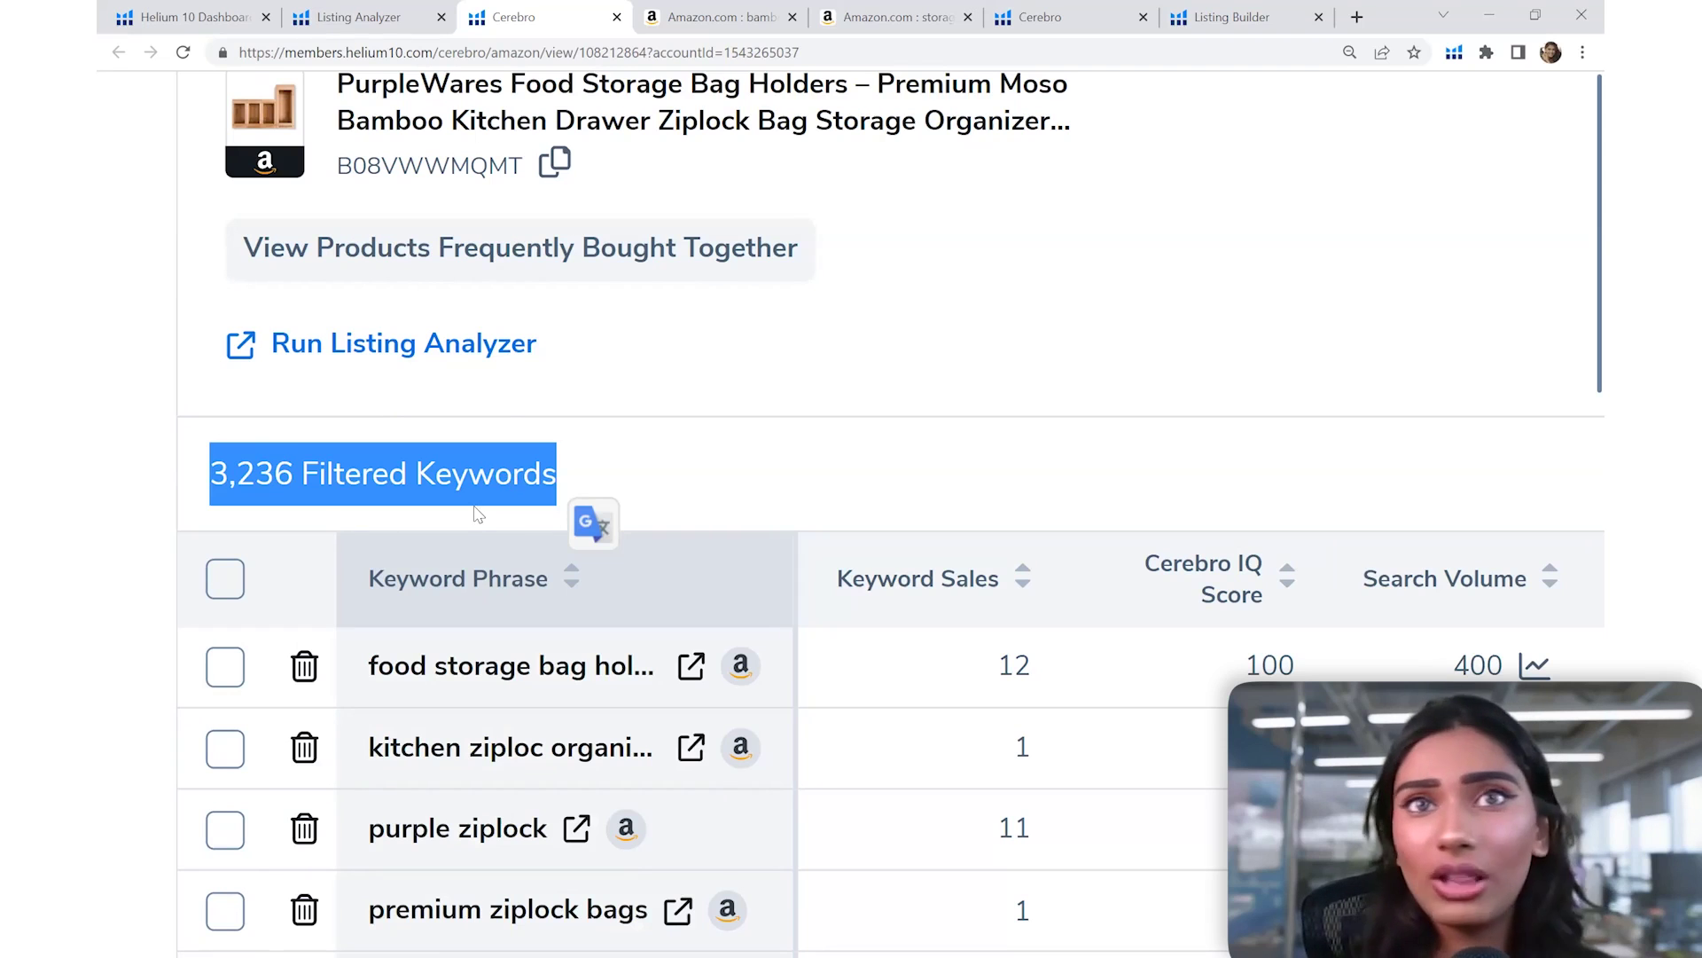
{"action": "key", "text": "ctrl+minus"}
{"action": "key", "text": "ctrl+minus"}
{"action": "key", "text": "ctrl+minus"}
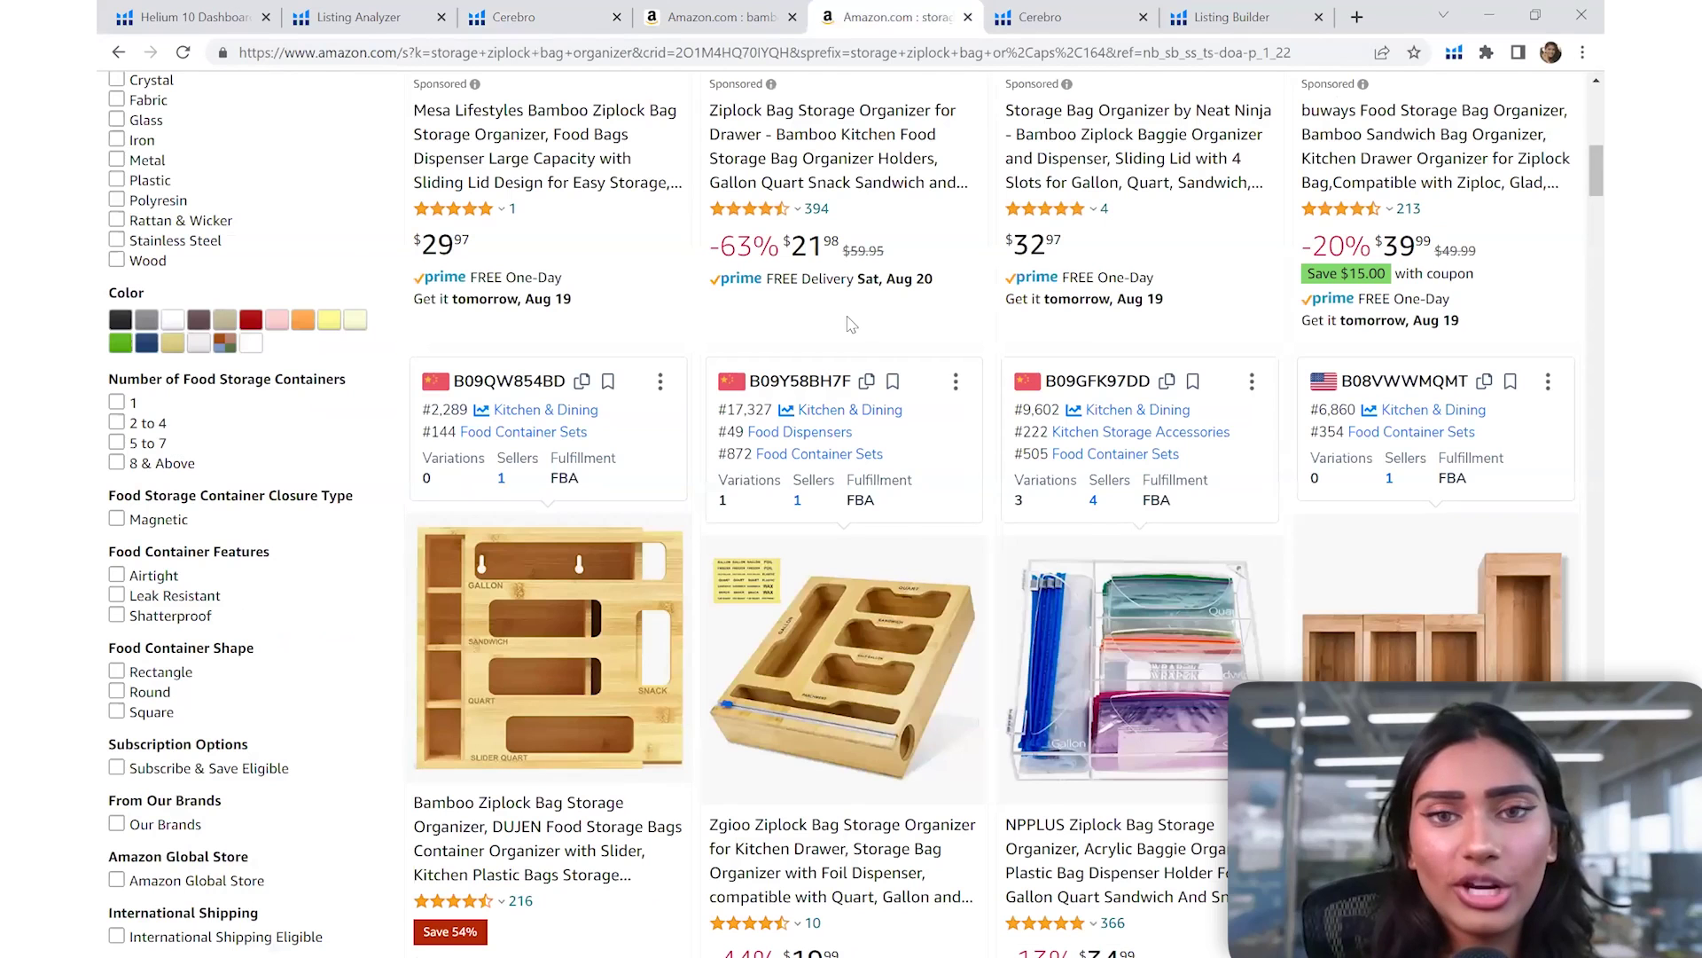
Browse the Amazon search results for "storage ziplock bag organizer" for comparable competitor products and their ASINs
{"action": "scroll", "coordinate": [849, 324], "scroll_direction": "up", "scroll_amount": 5}
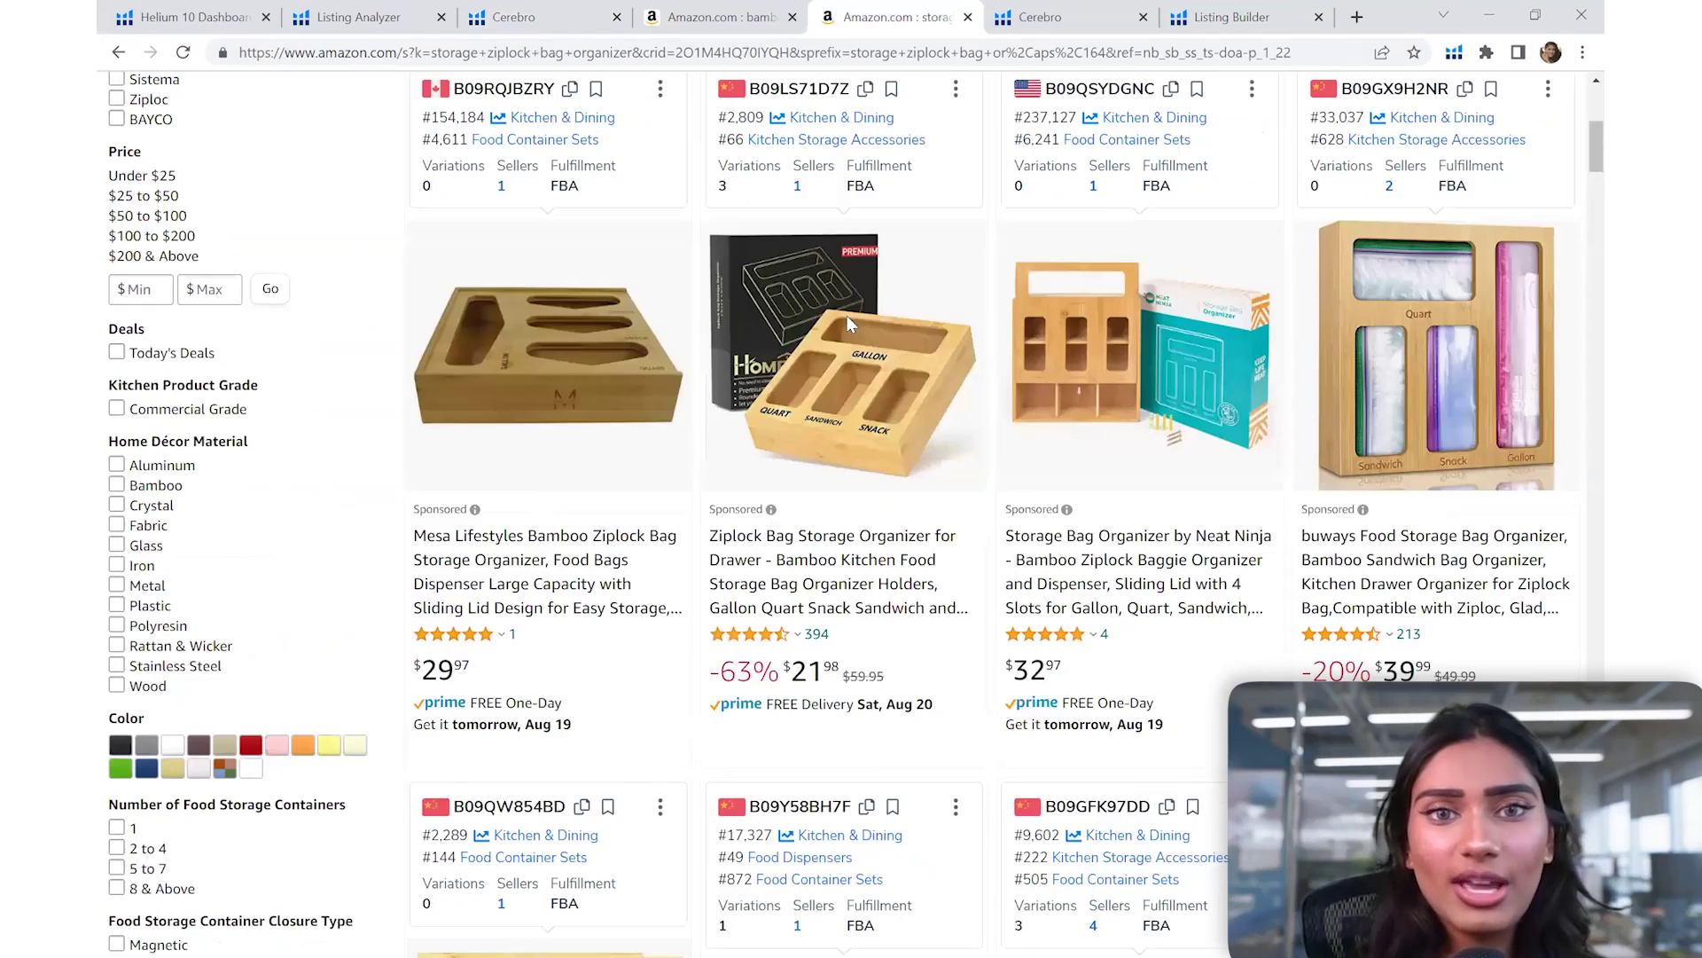
{"action": "scroll", "coordinate": [849, 325], "scroll_direction": "up", "scroll_amount": 7}
{"action": "scroll", "coordinate": [849, 324], "scroll_direction": "down", "scroll_amount": 4}
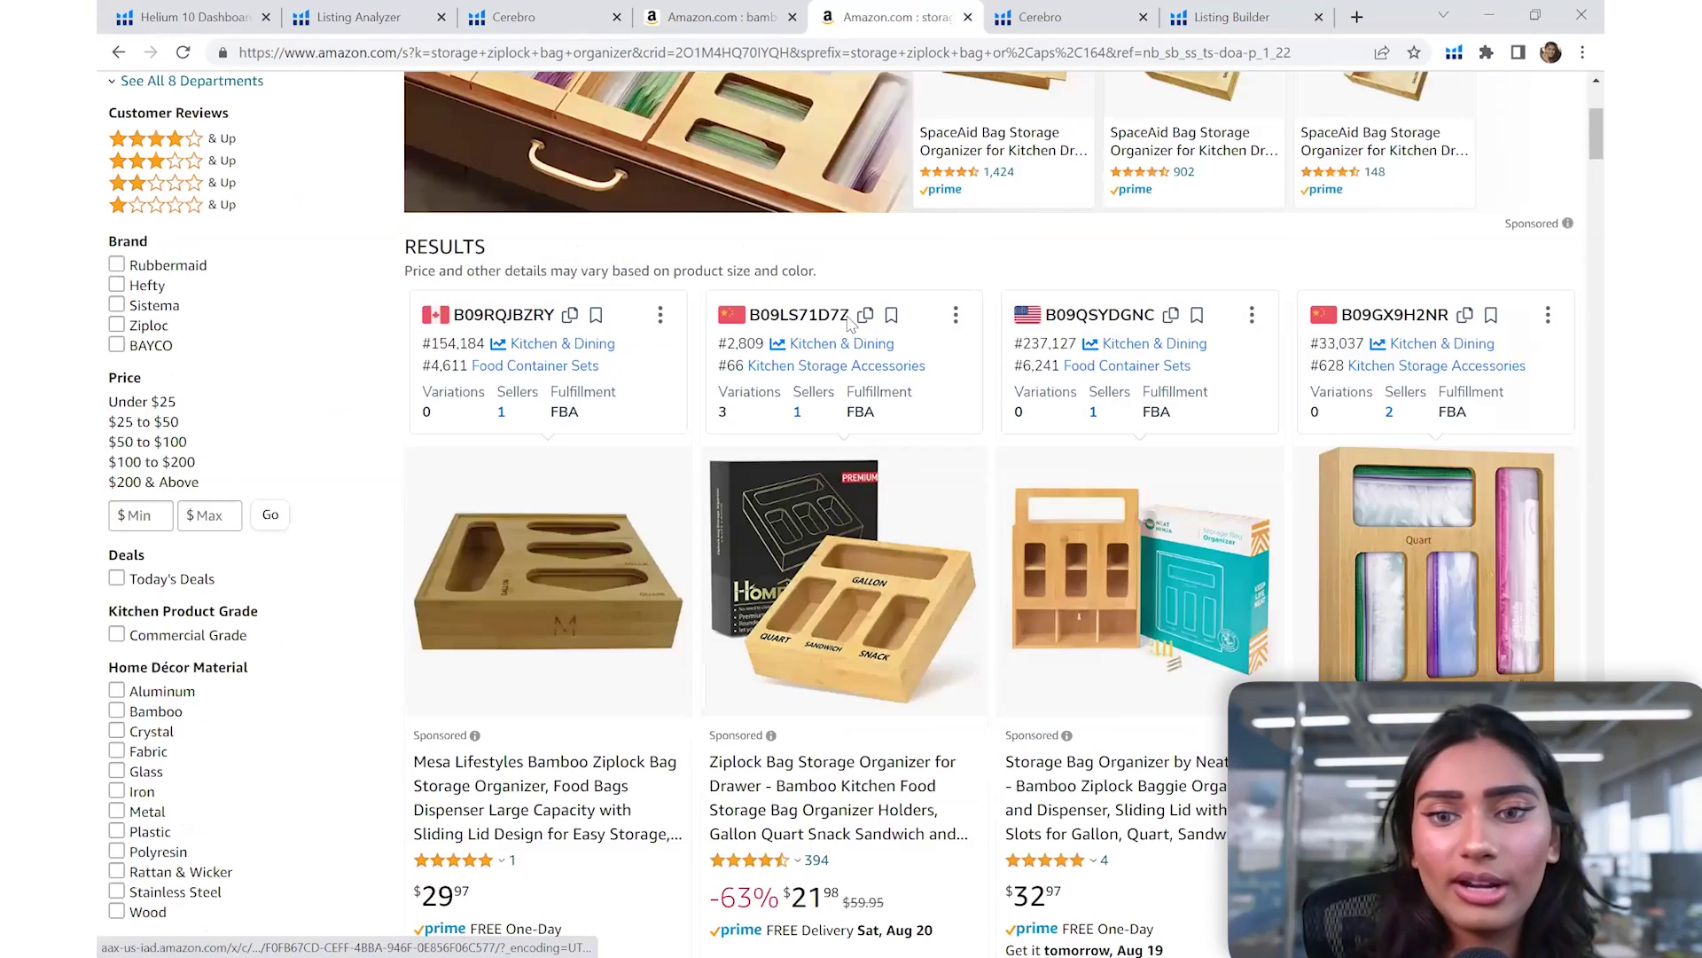
{"action": "scroll", "coordinate": [849, 324], "scroll_direction": "down", "scroll_amount": 3}
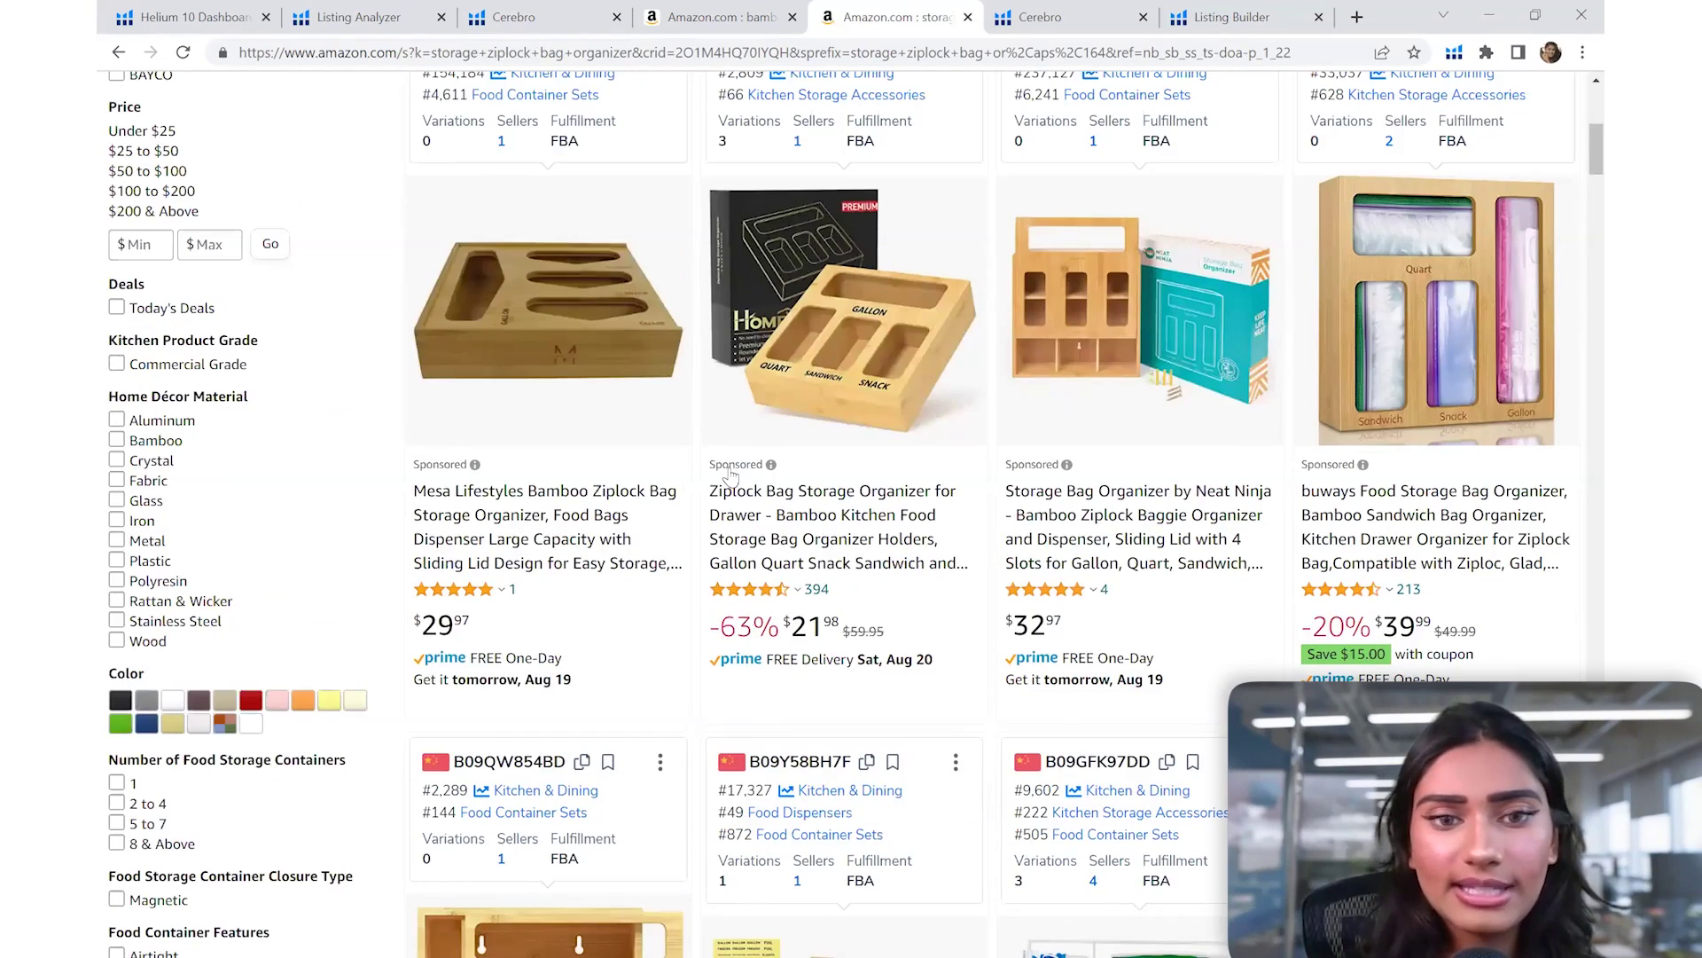
{"action": "scroll", "coordinate": [1357, 408], "scroll_direction": "down", "scroll_amount": 5}
{"action": "scroll", "coordinate": [1304, 550], "scroll_direction": "down", "scroll_amount": 1}
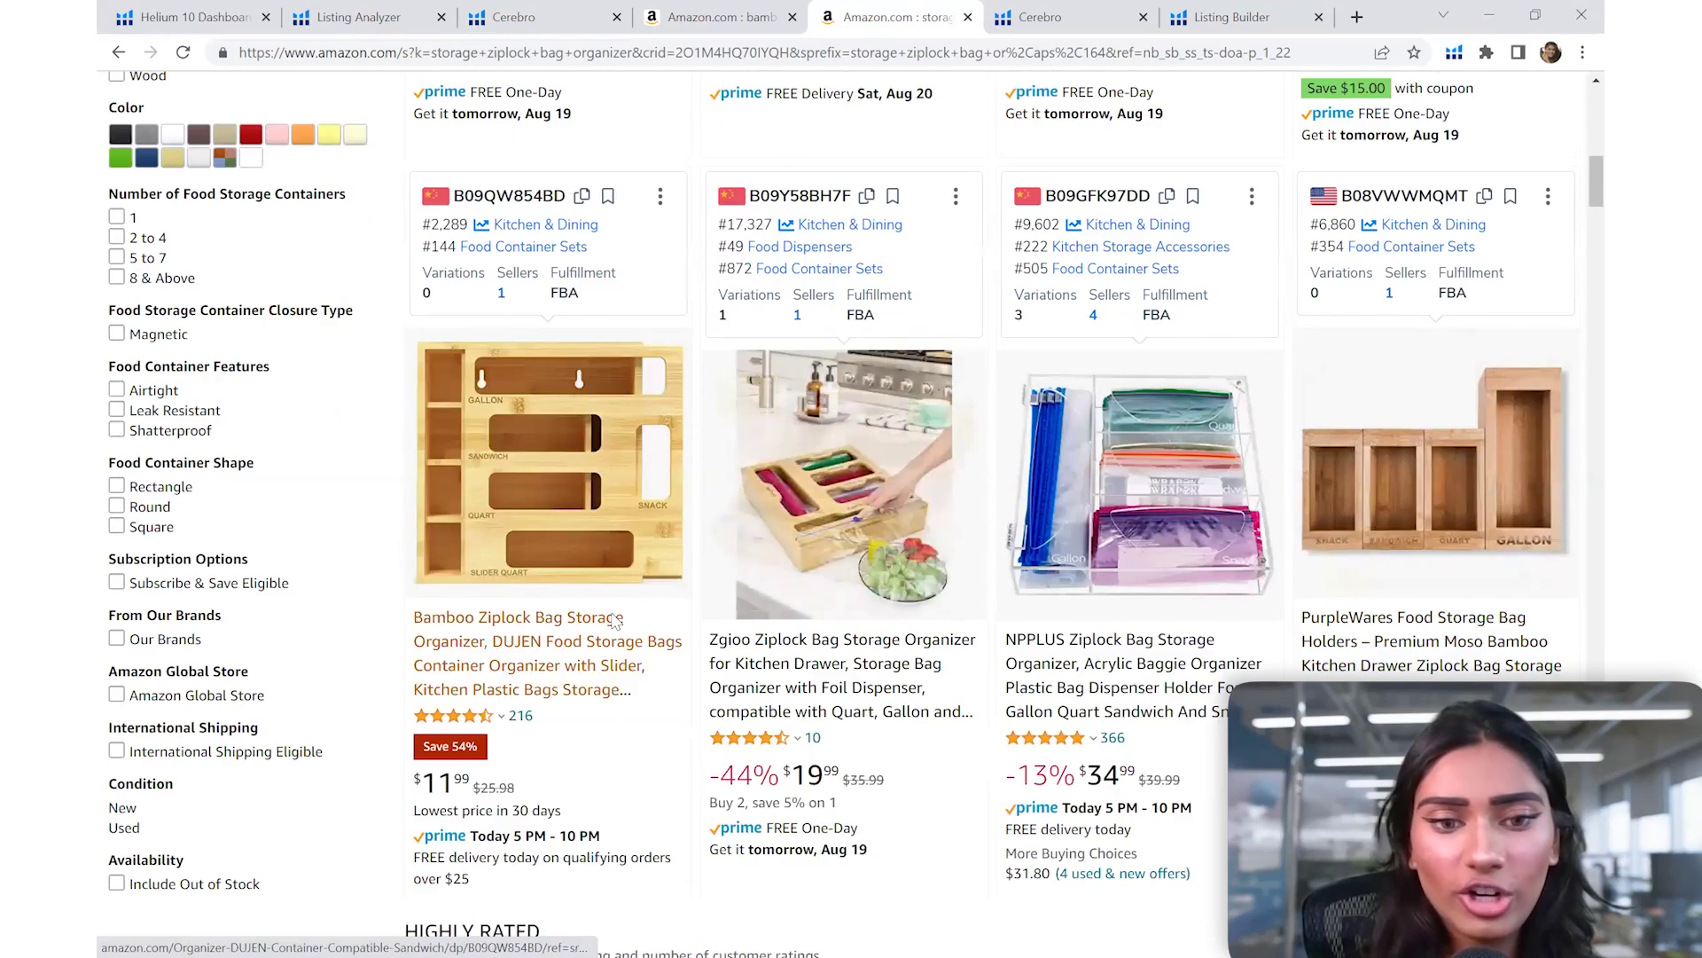
{"action": "scroll", "coordinate": [615, 622], "scroll_direction": "down", "scroll_amount": 3}
{"action": "scroll", "coordinate": [780, 547], "scroll_direction": "down", "scroll_amount": 2}
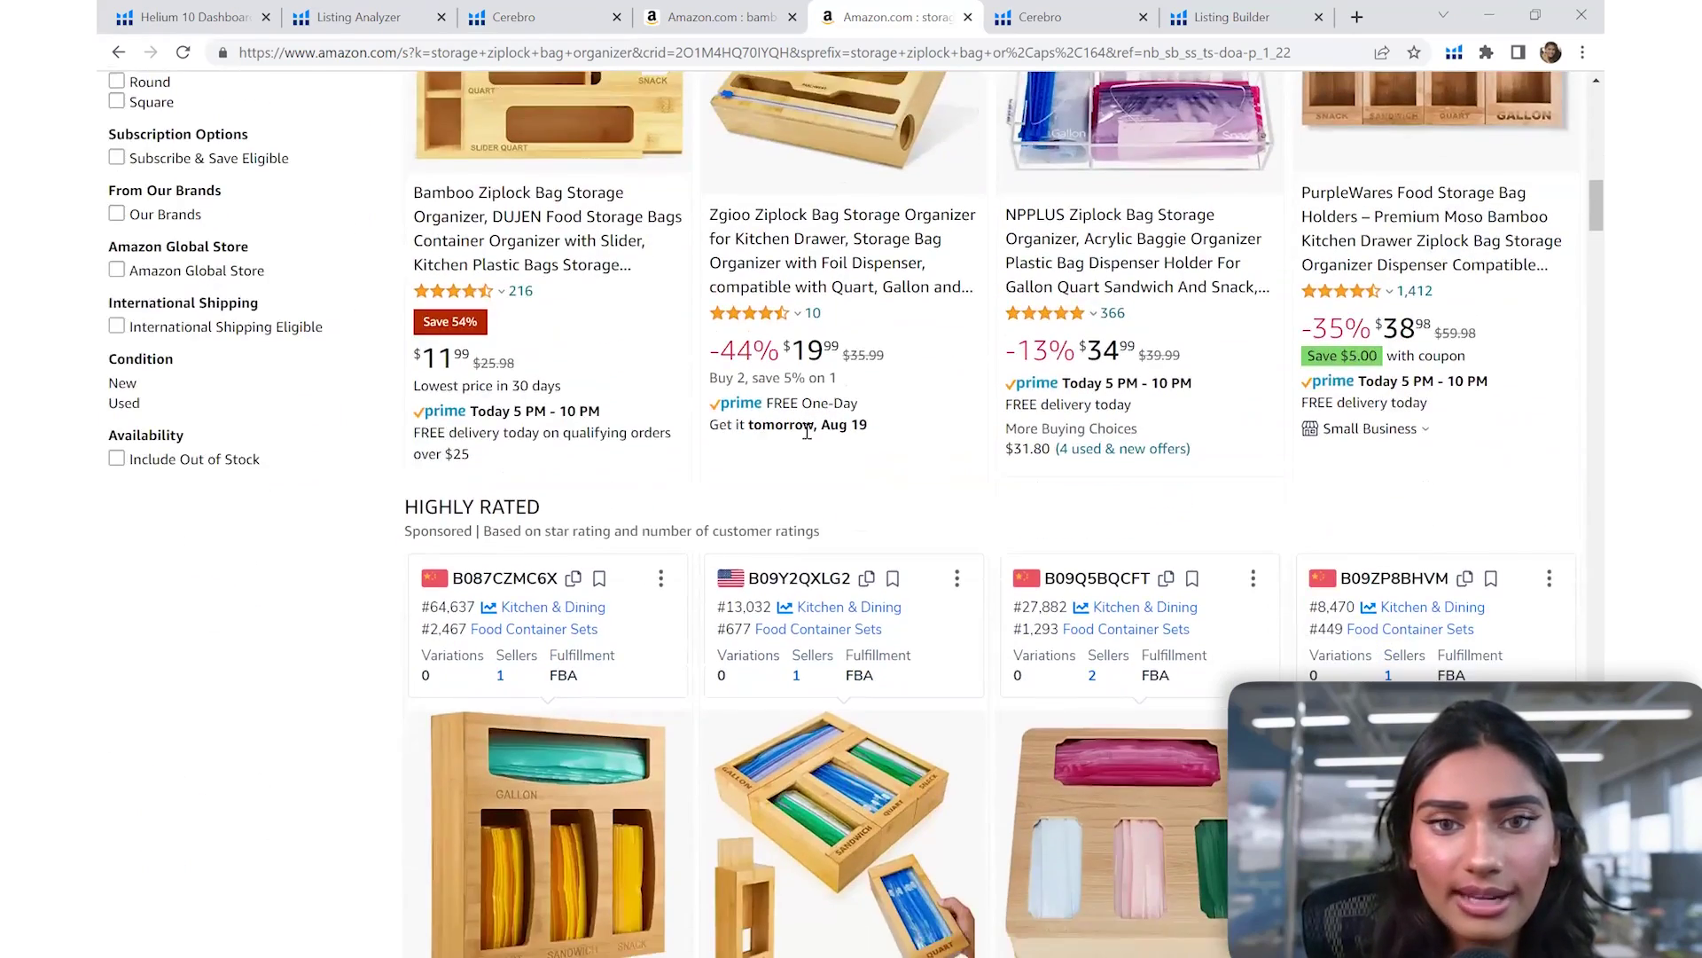
{"action": "scroll", "coordinate": [781, 547], "scroll_direction": "down", "scroll_amount": 4}
Return to the Listing Analyzer's ASIN entry form and add B09Y2QXLG2 as a competitor ASIN
{"action": "key", "text": "ctrl+shift+Tab"}
{"action": "key", "text": "ctrl+shift+Tab"}
{"action": "key", "text": "ctrl+shift+Tab"}
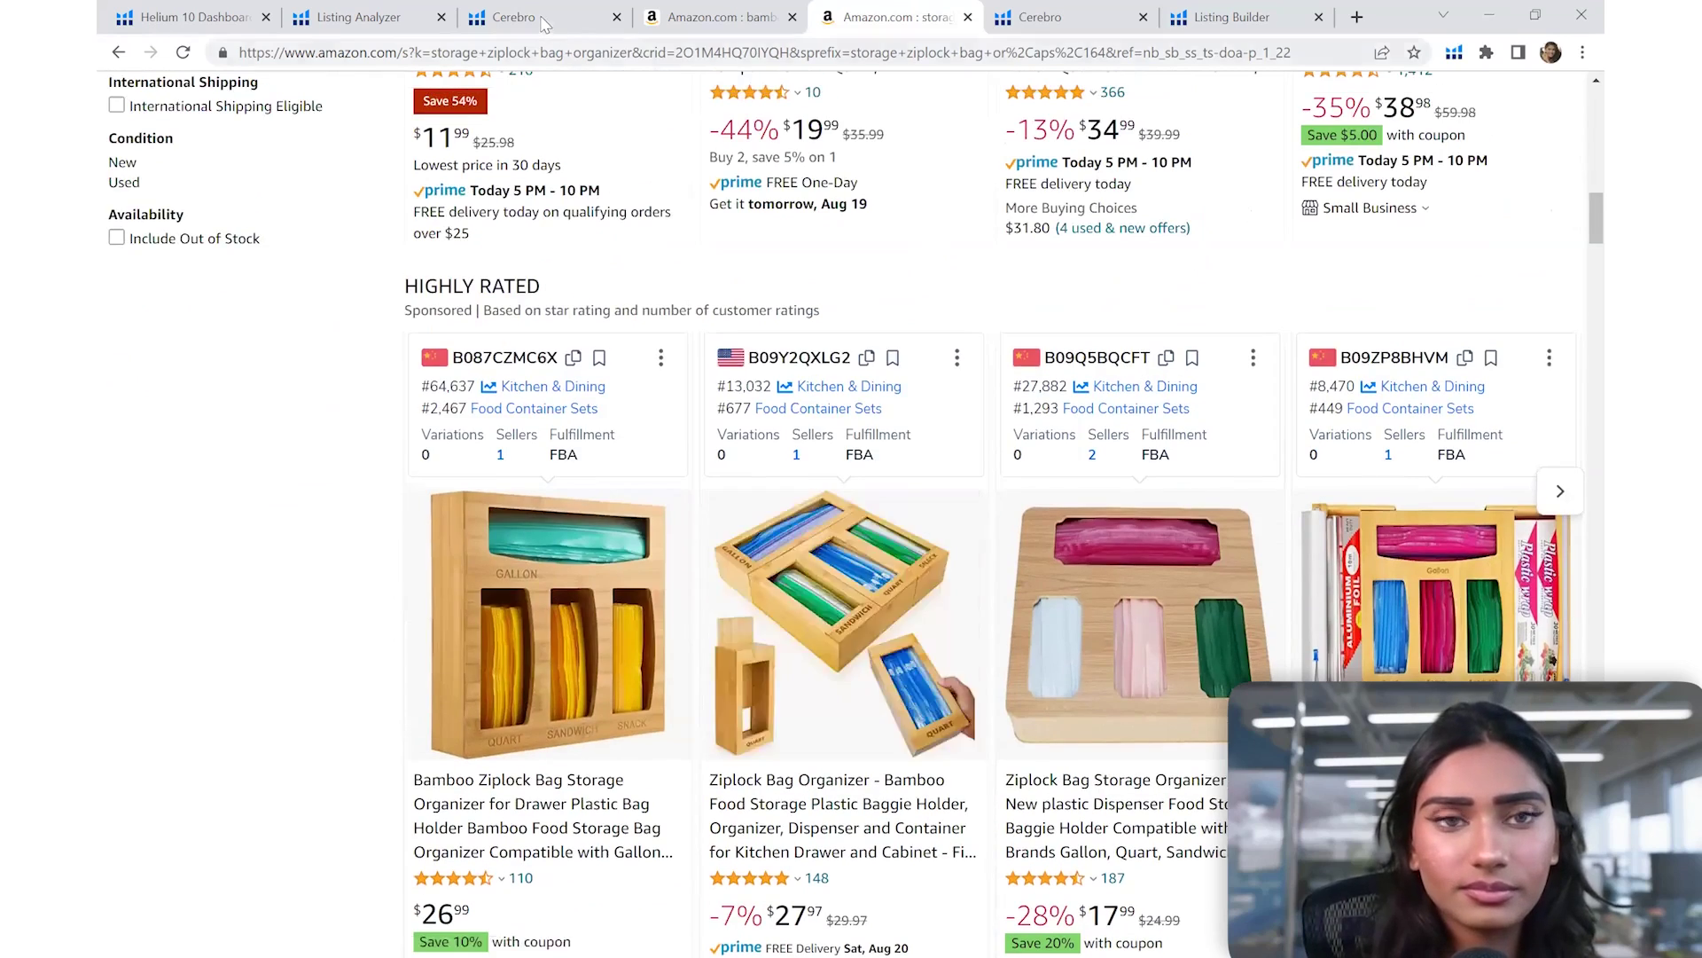
{"action": "scroll", "coordinate": [576, 514], "scroll_direction": "up", "scroll_amount": 20}
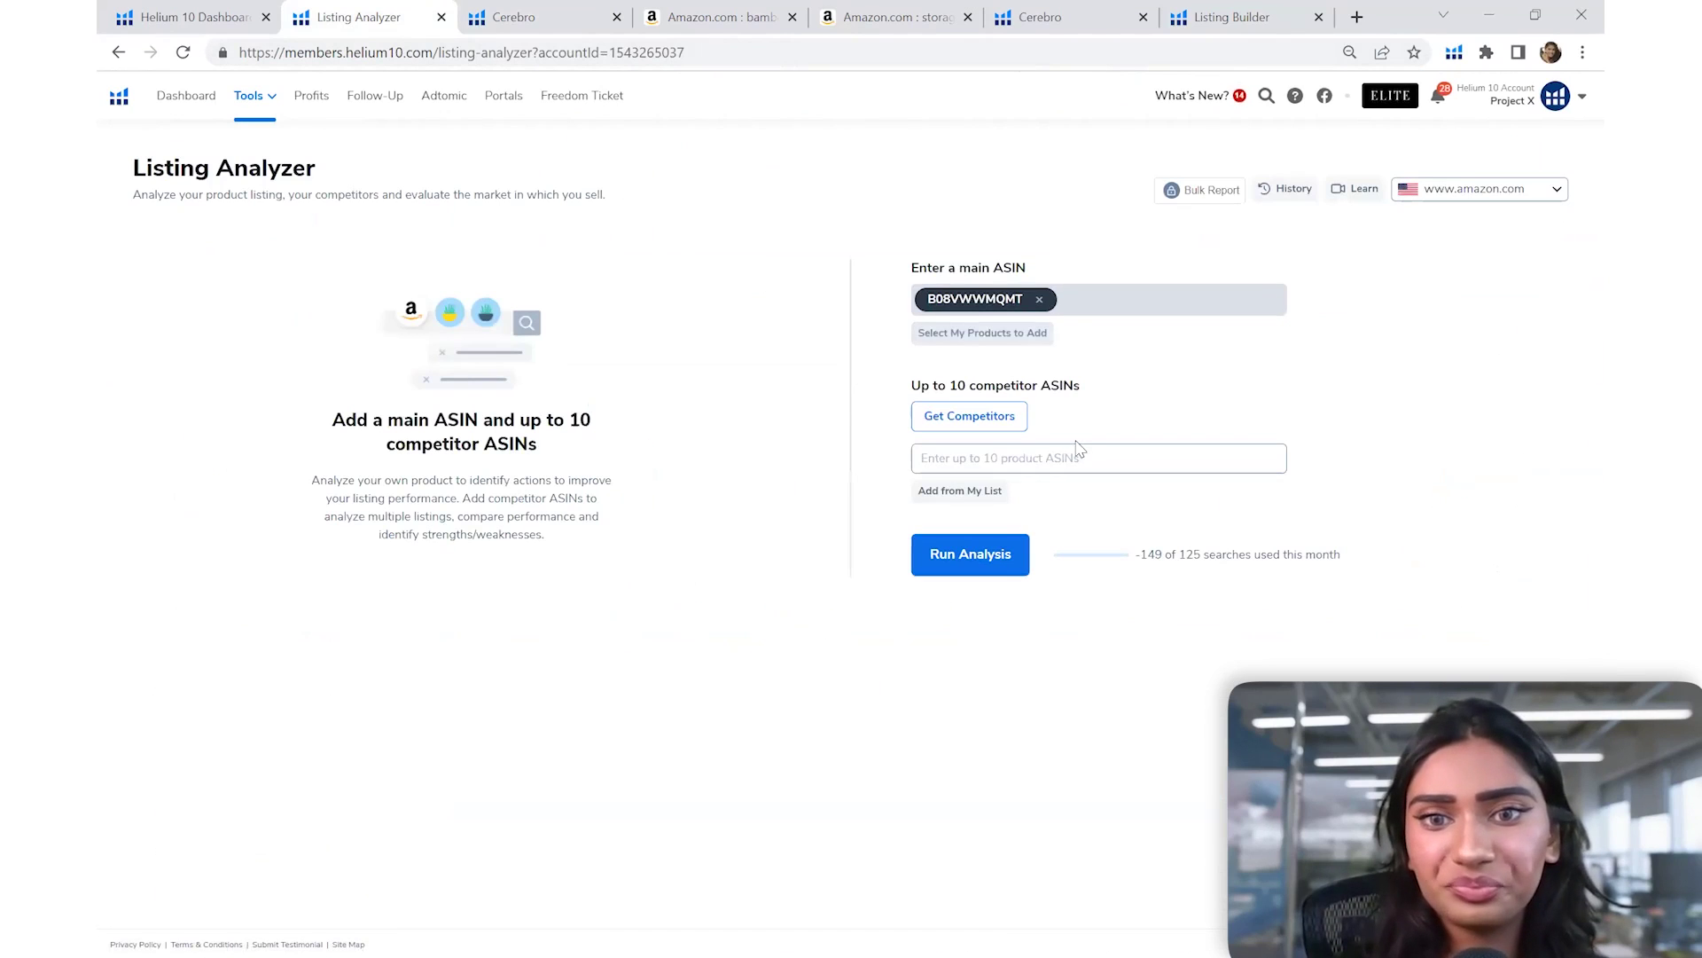
{"action": "left_click", "coordinate": [1022, 455]}
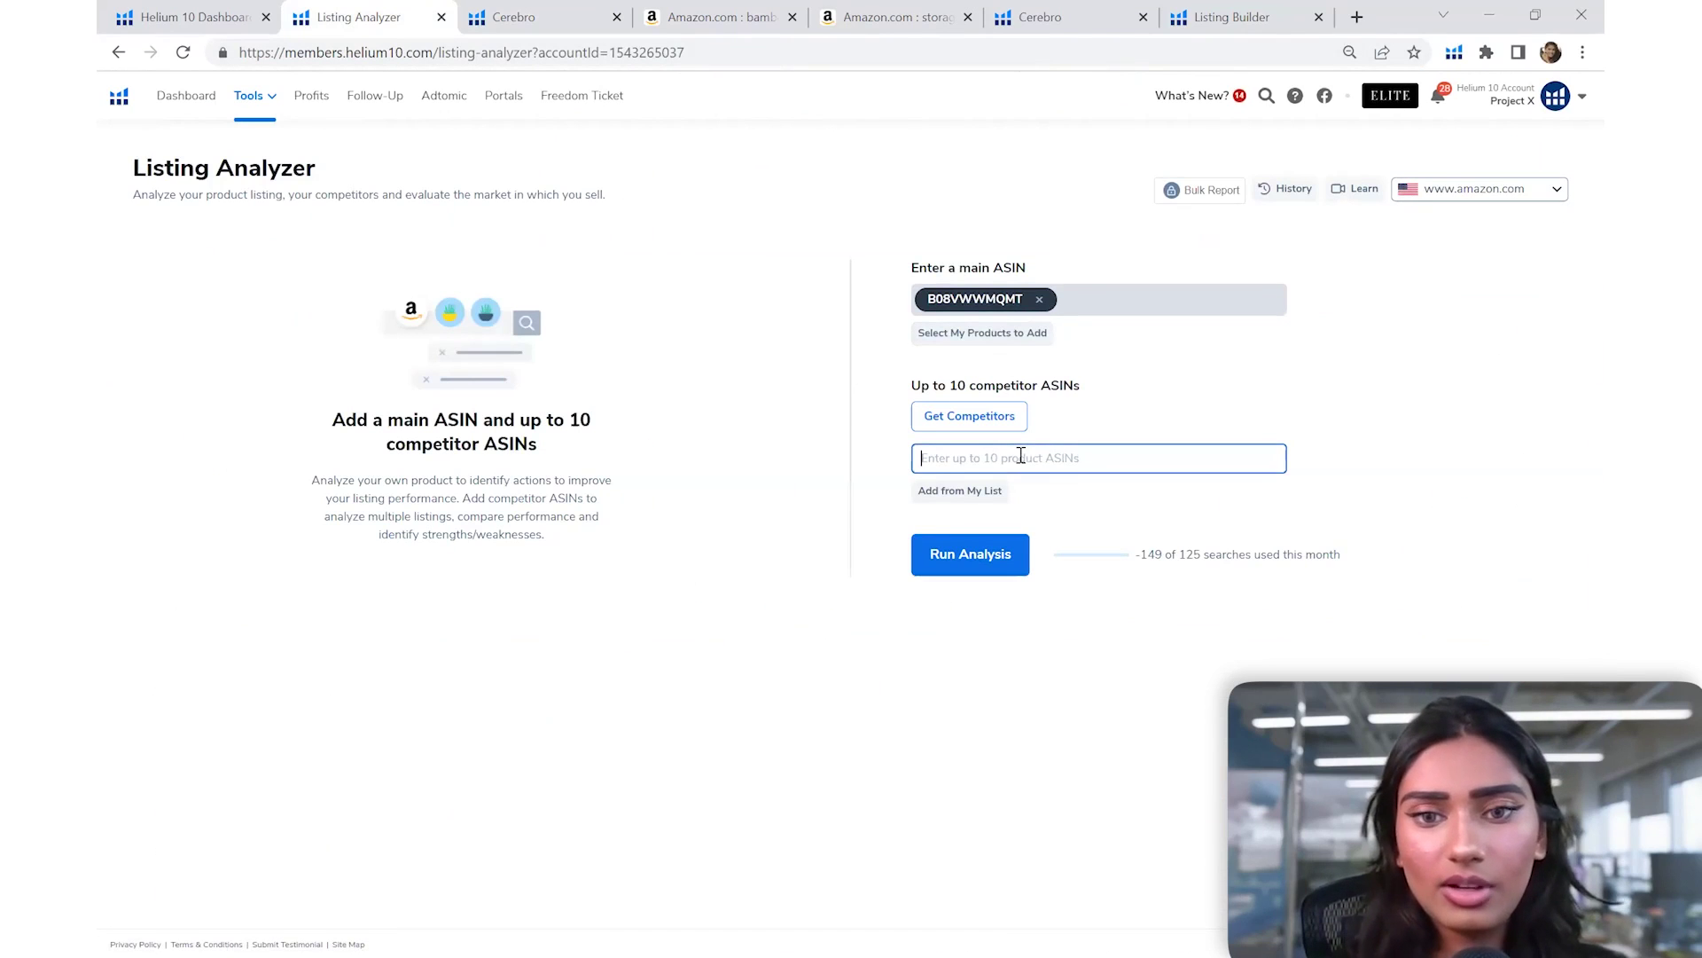
{"action": "type", "text": "B09Y2QXLG2"}
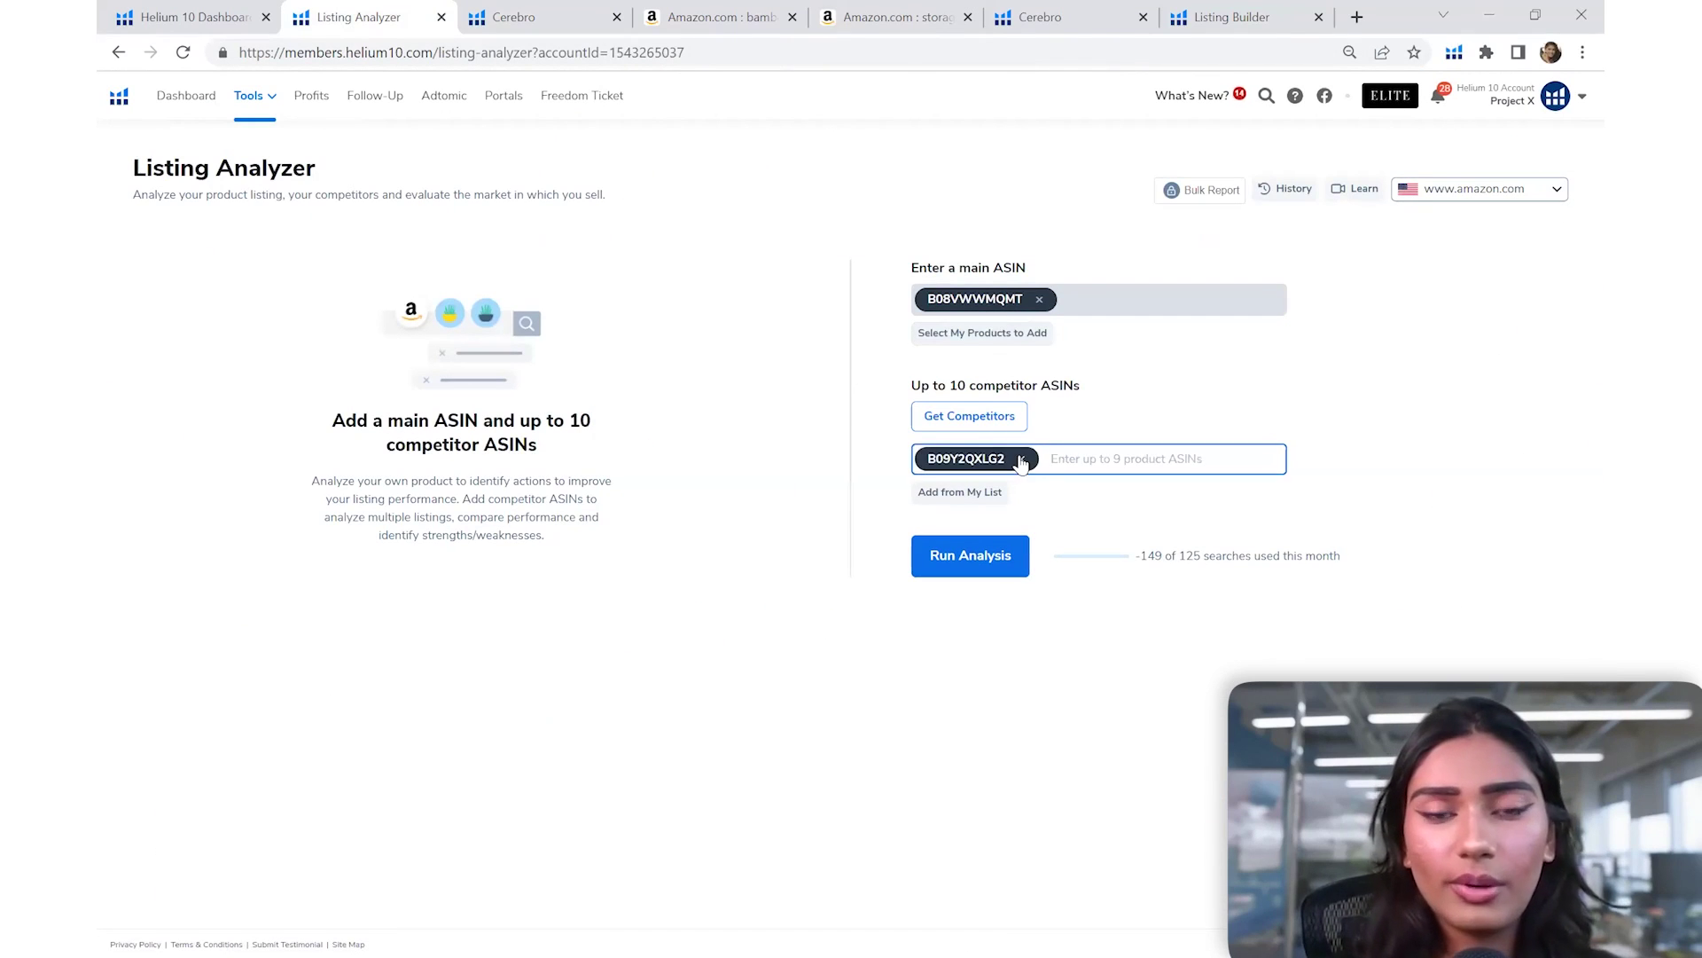
Find more competitors in the Amazon search results and add B09NDBQL4R and B09X3RQVGK as competitor ASINs in the Listing Analyzer
{"action": "left_click", "coordinate": [916, 15]}
{"action": "scroll", "coordinate": [594, 333], "scroll_direction": "down", "scroll_amount": 1}
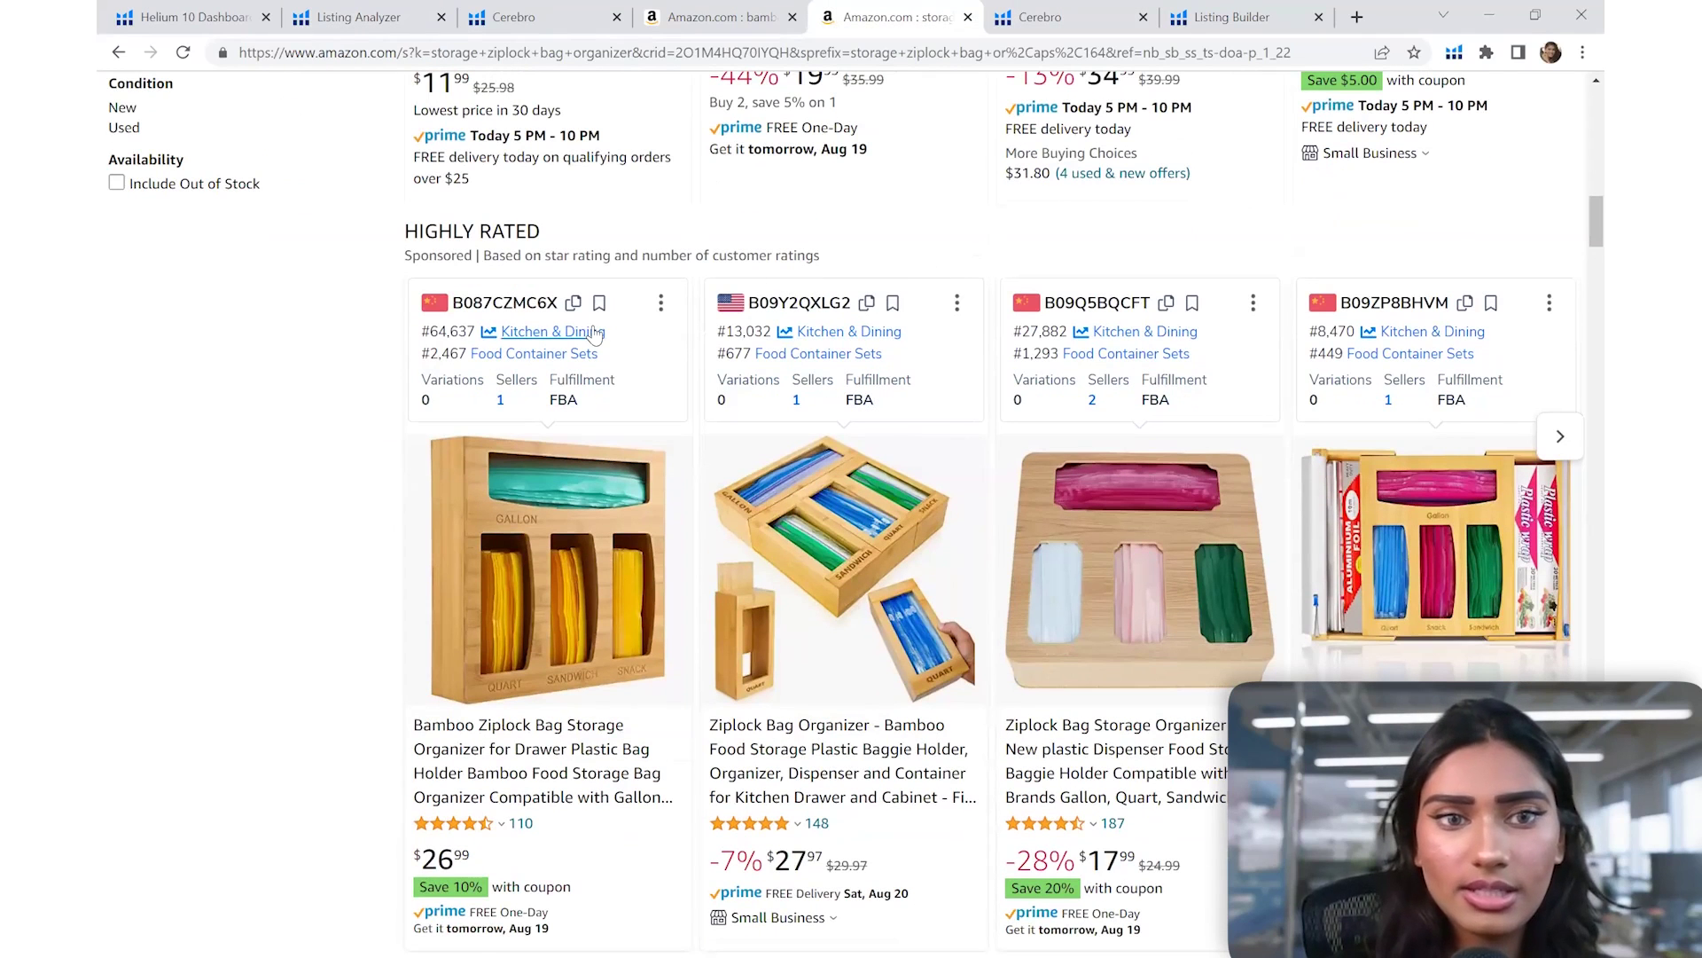
{"action": "scroll", "coordinate": [1258, 388], "scroll_direction": "down", "scroll_amount": 5}
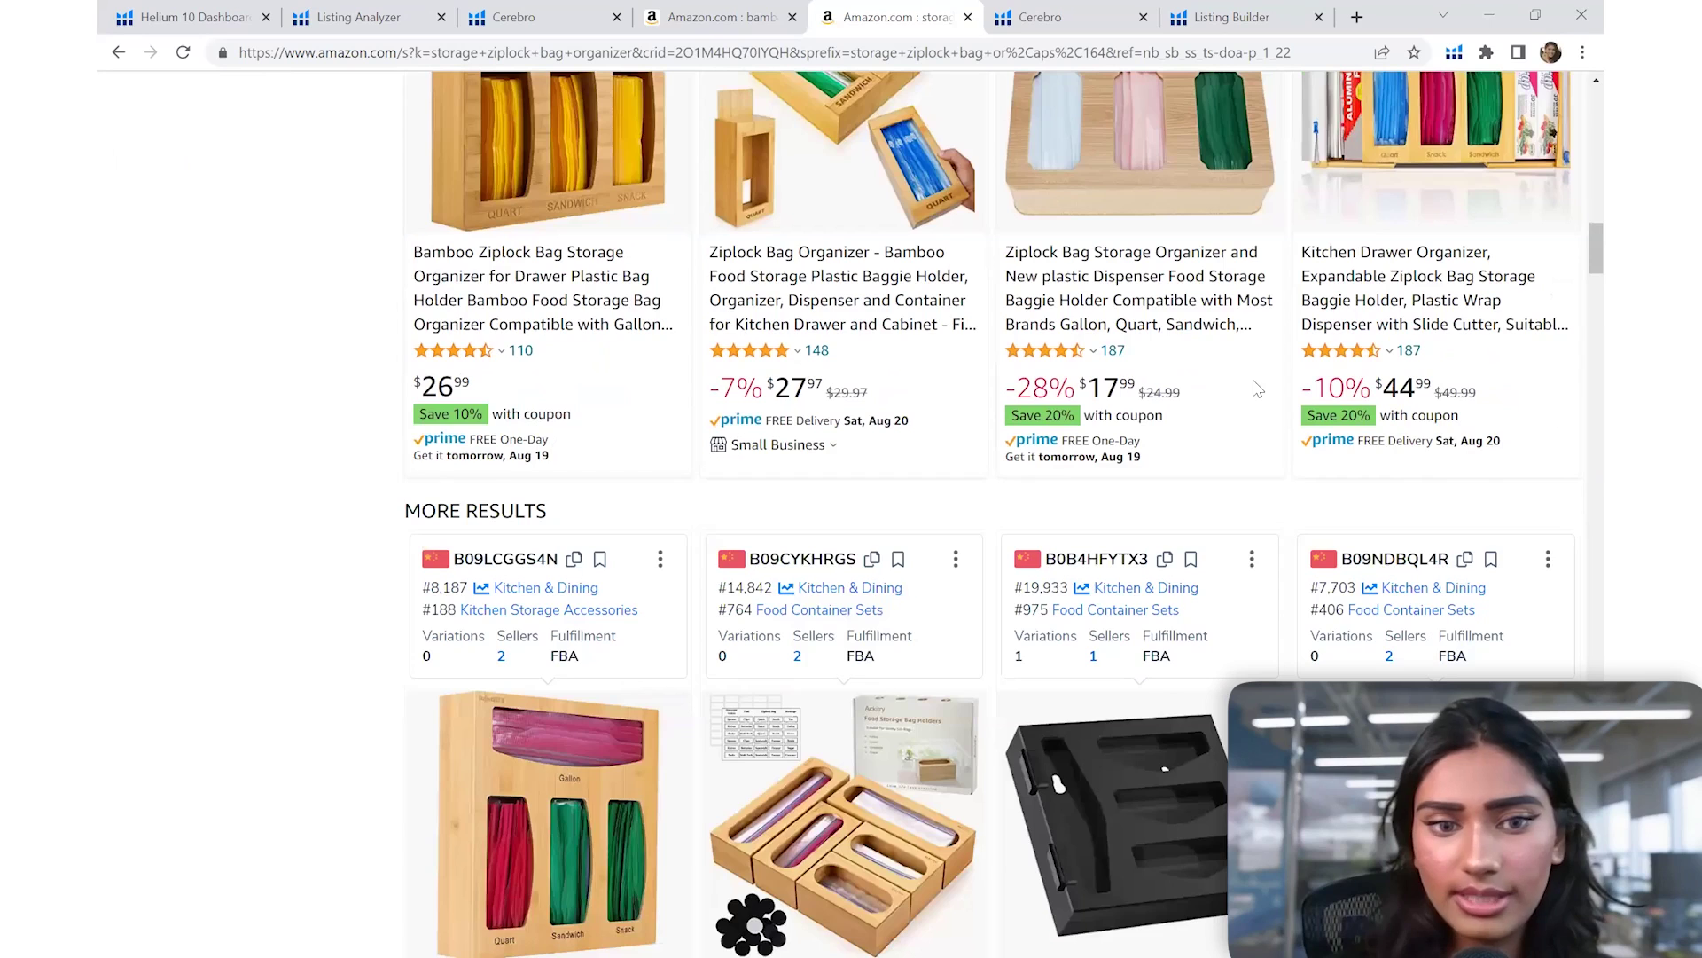
{"action": "scroll", "coordinate": [957, 321], "scroll_direction": "down", "scroll_amount": 4}
{"action": "scroll", "coordinate": [1419, 230], "scroll_direction": "up", "scroll_amount": 1}
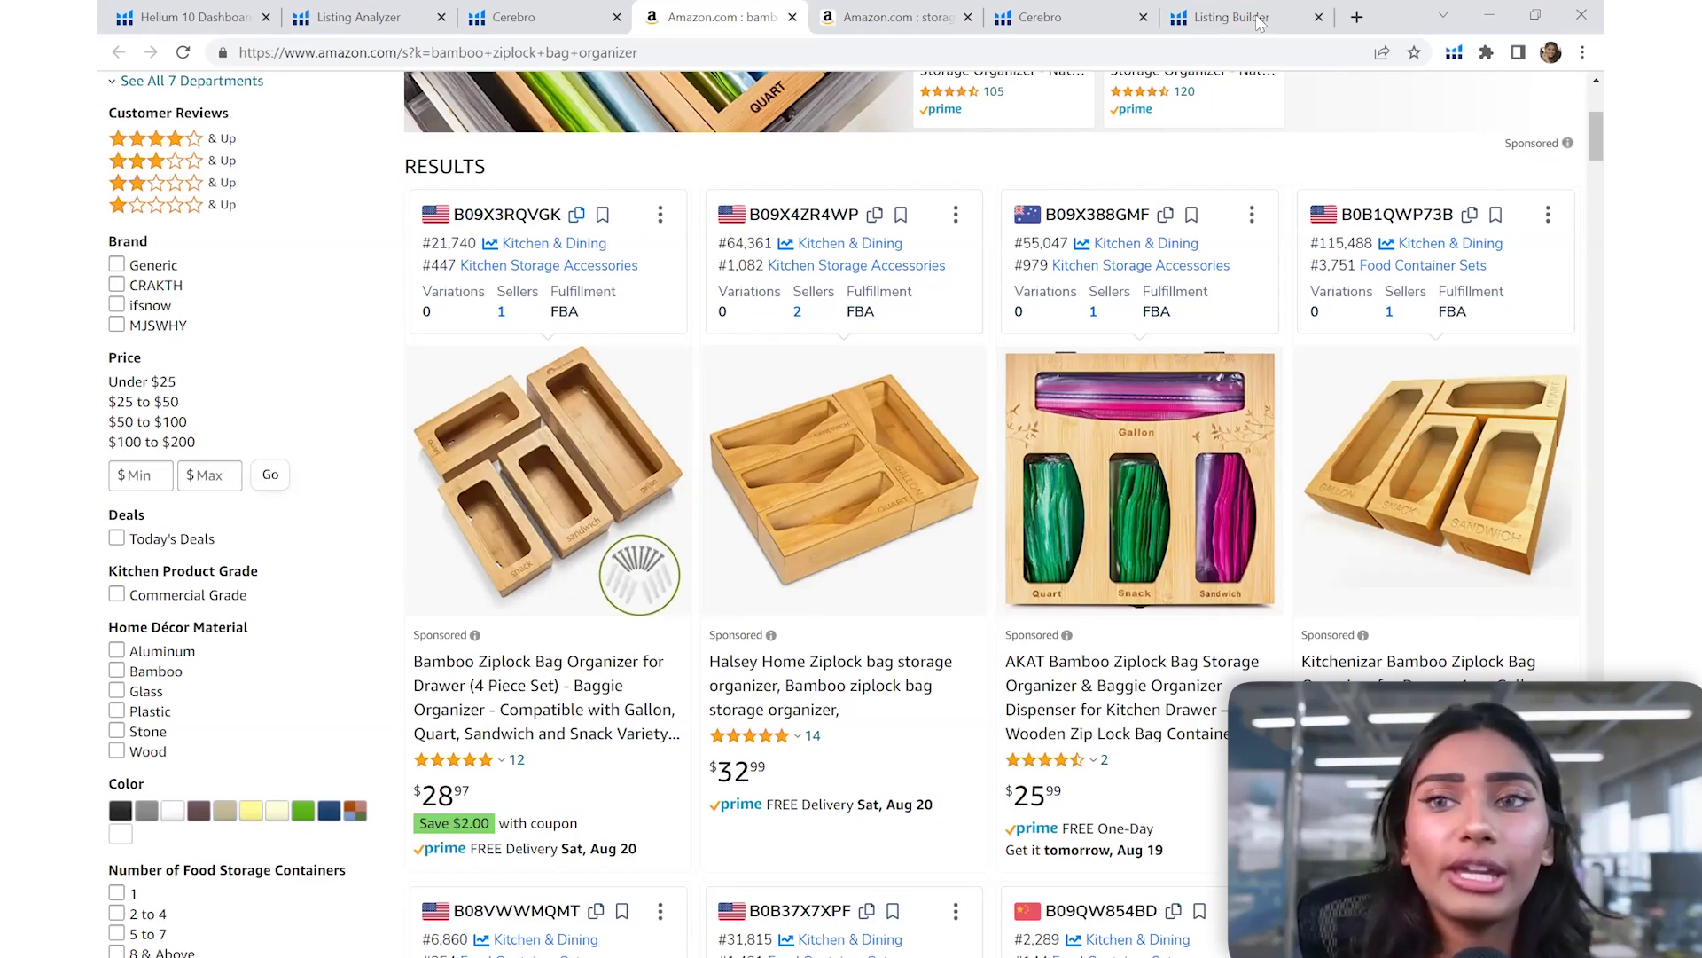
{"action": "left_click", "coordinate": [403, 19]}
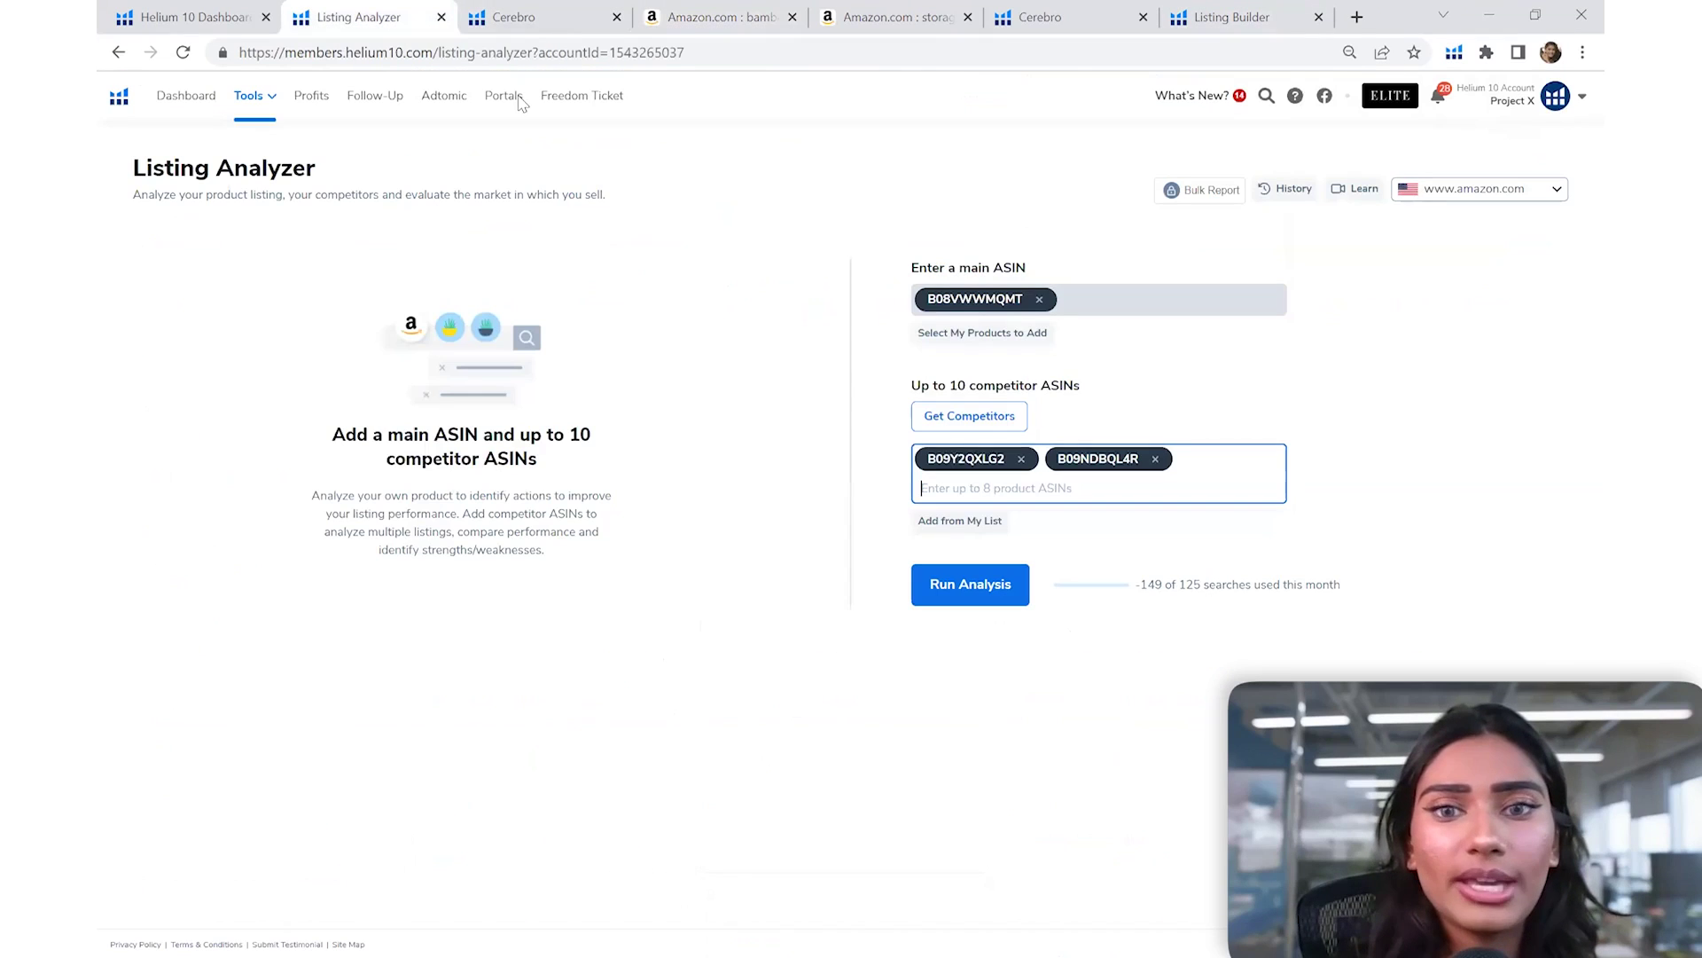
{"action": "type", "text": "B09X3RQVGK"}
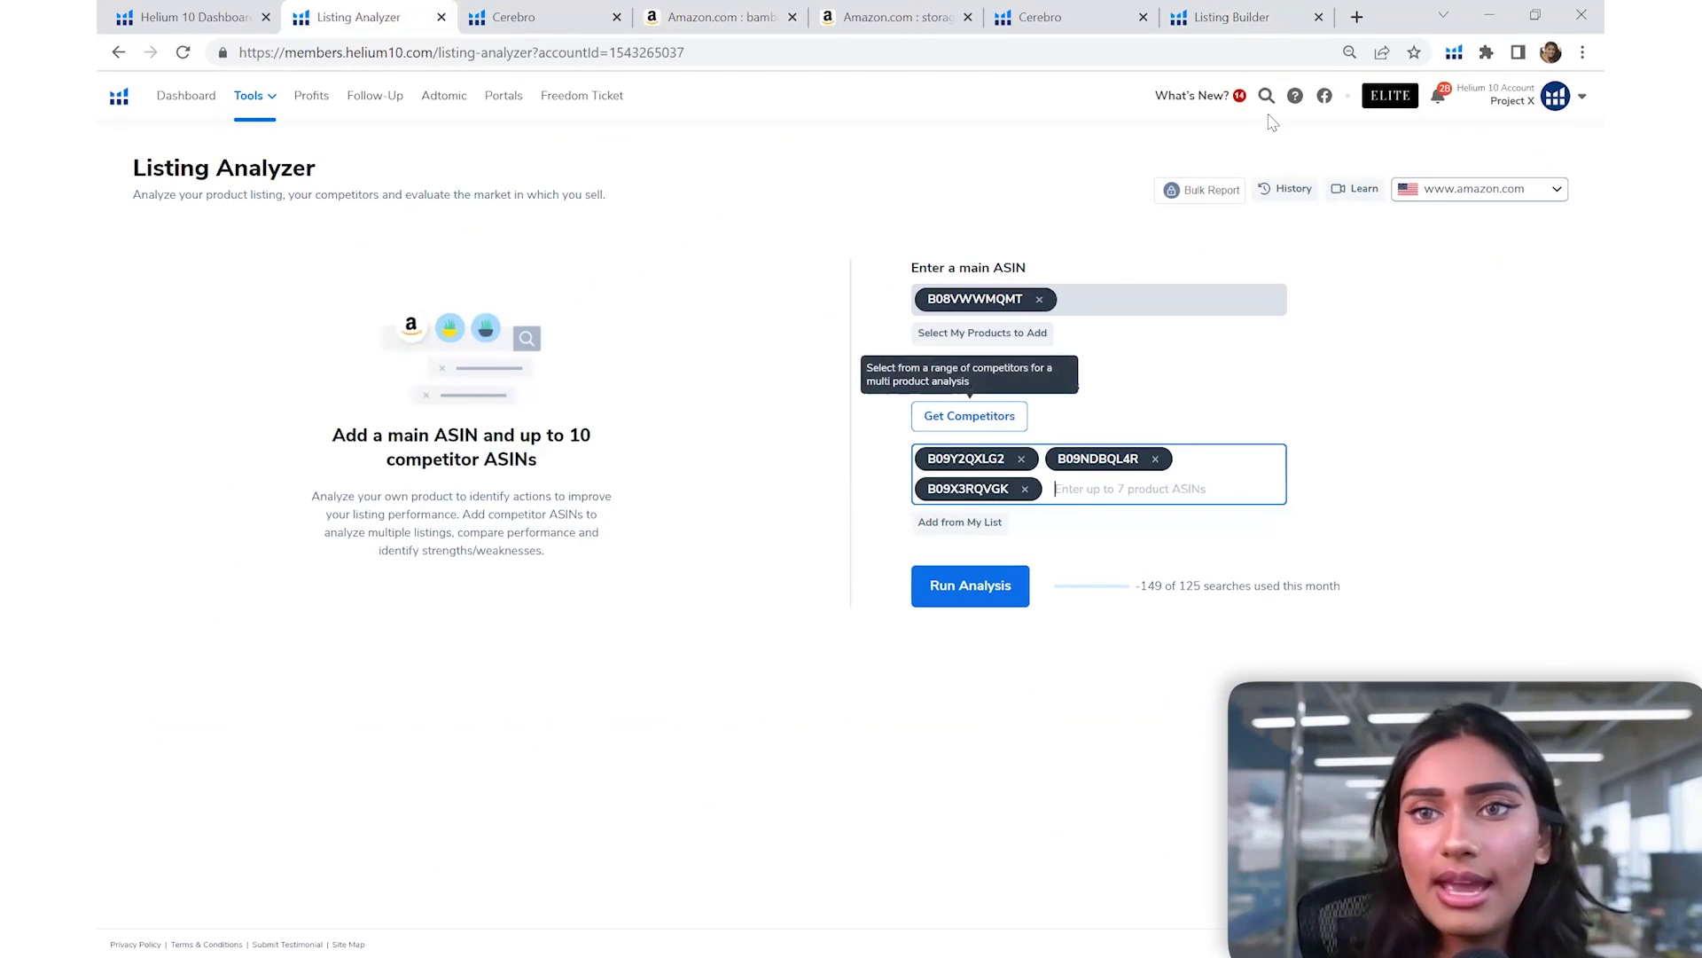
Open the Helium 10 Chrome extension's page at helium10.com/extension in a new browser tab
{"action": "left_click", "coordinate": [1356, 22]}
{"action": "type", "text": "hel"}
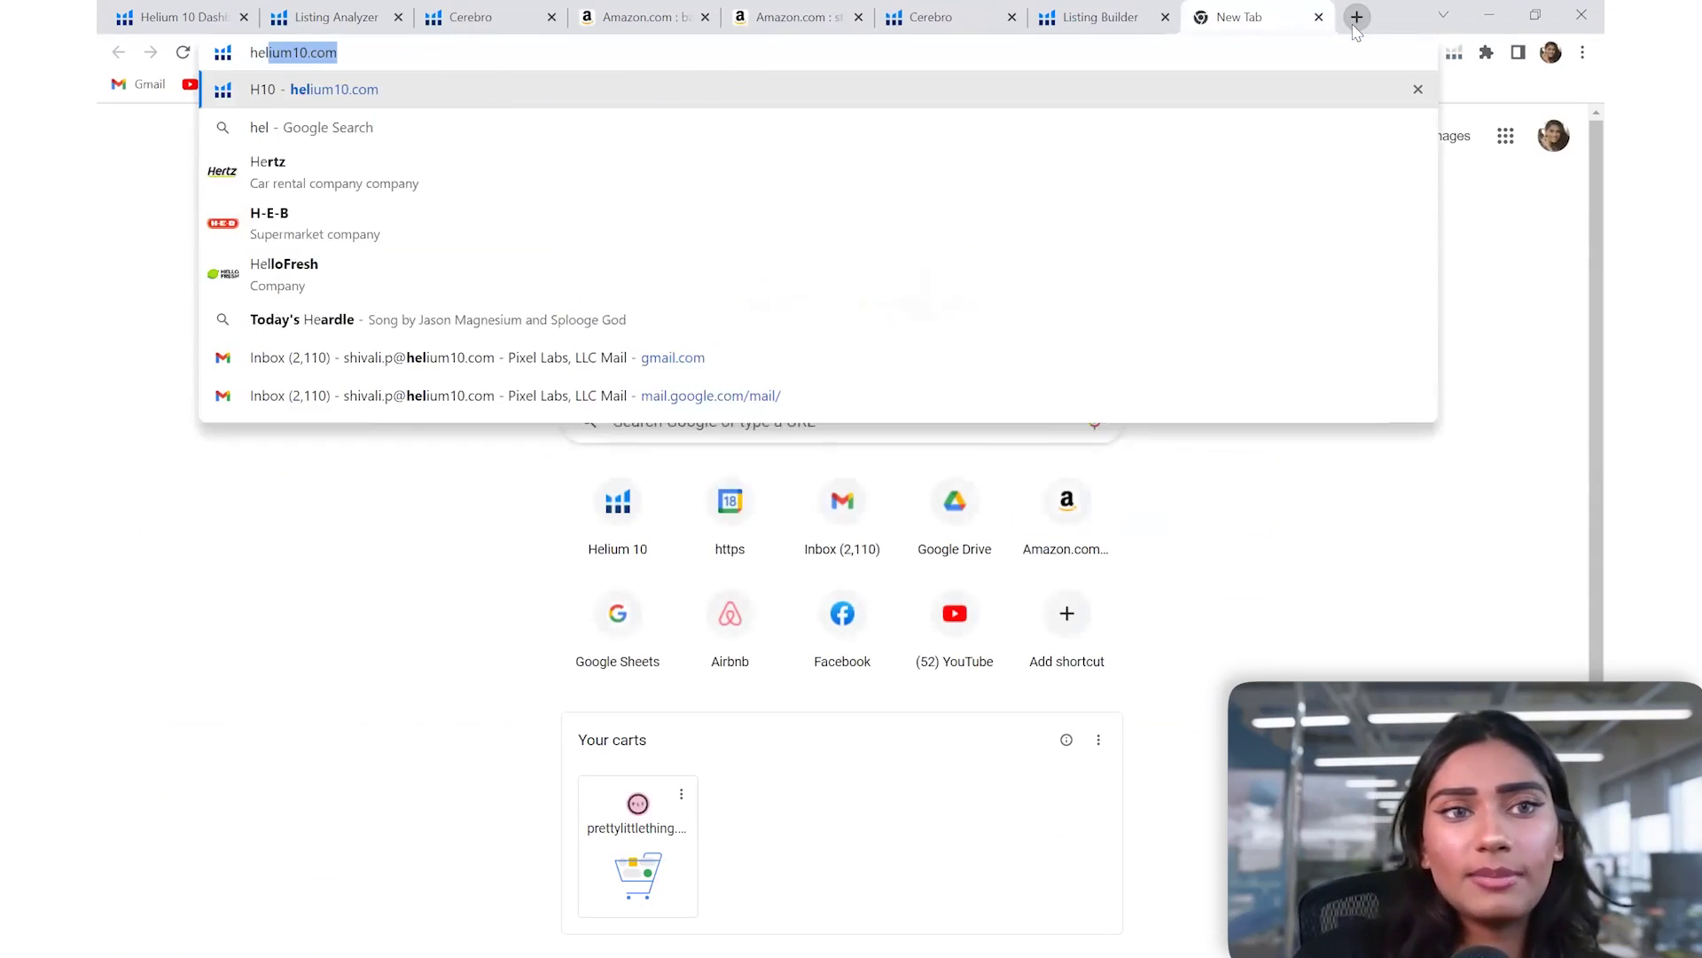
{"action": "type", "text": "ium10.com/extension"}
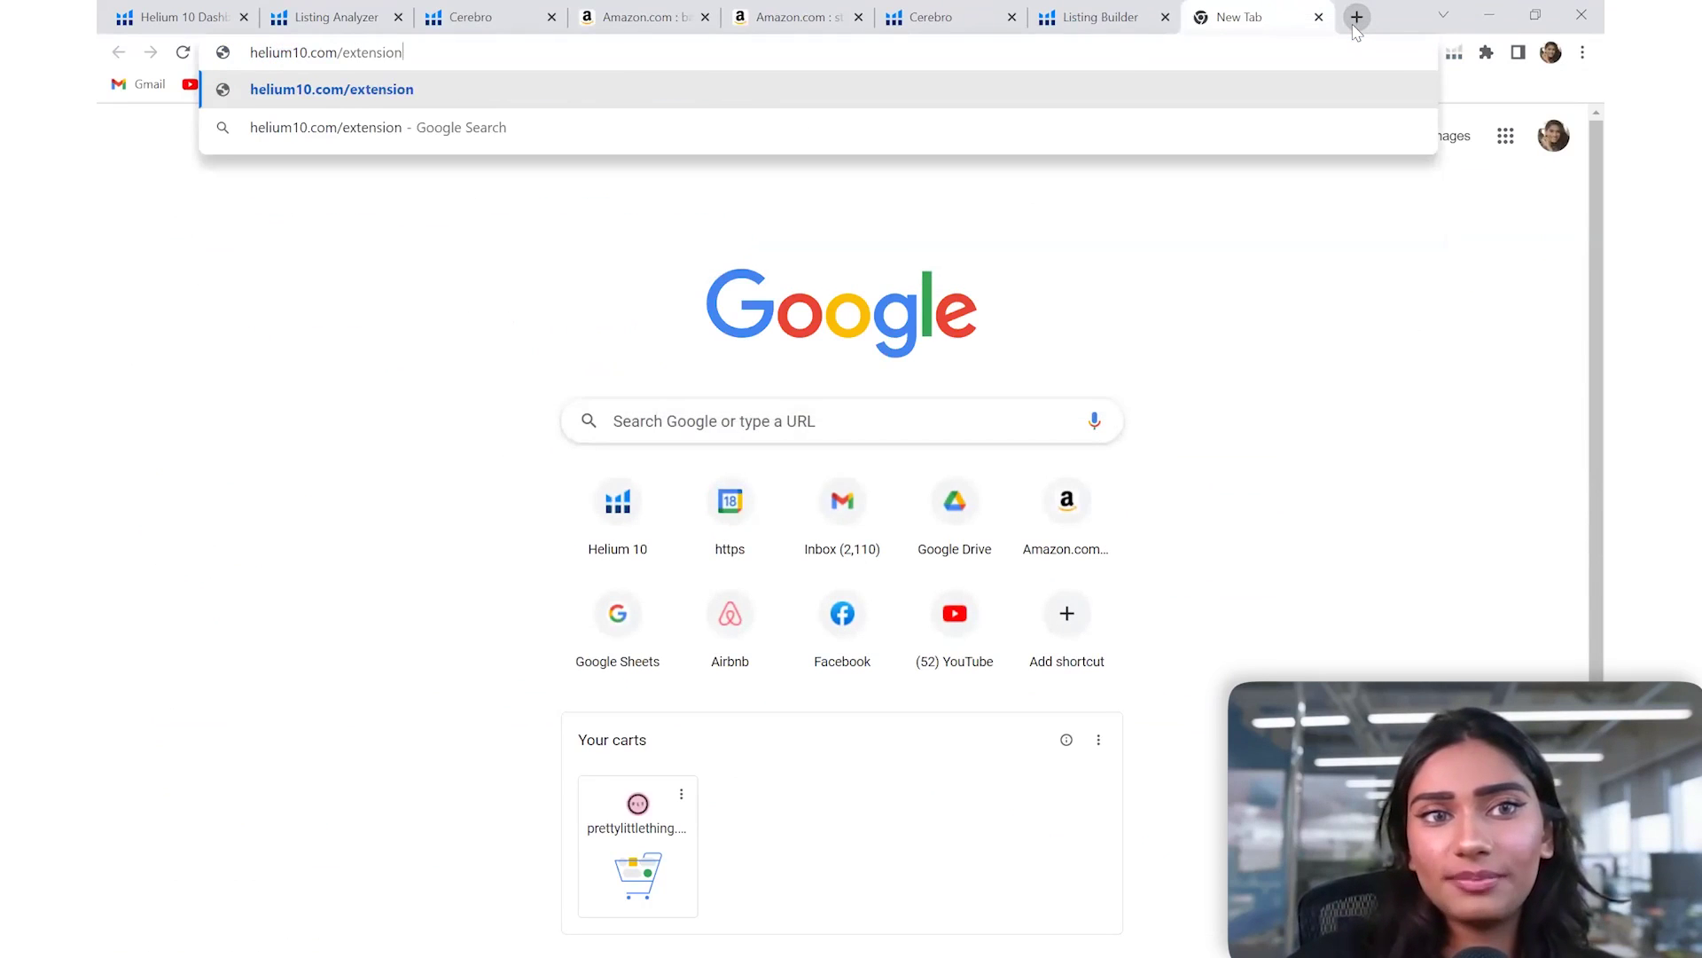
{"action": "key", "text": "Return"}
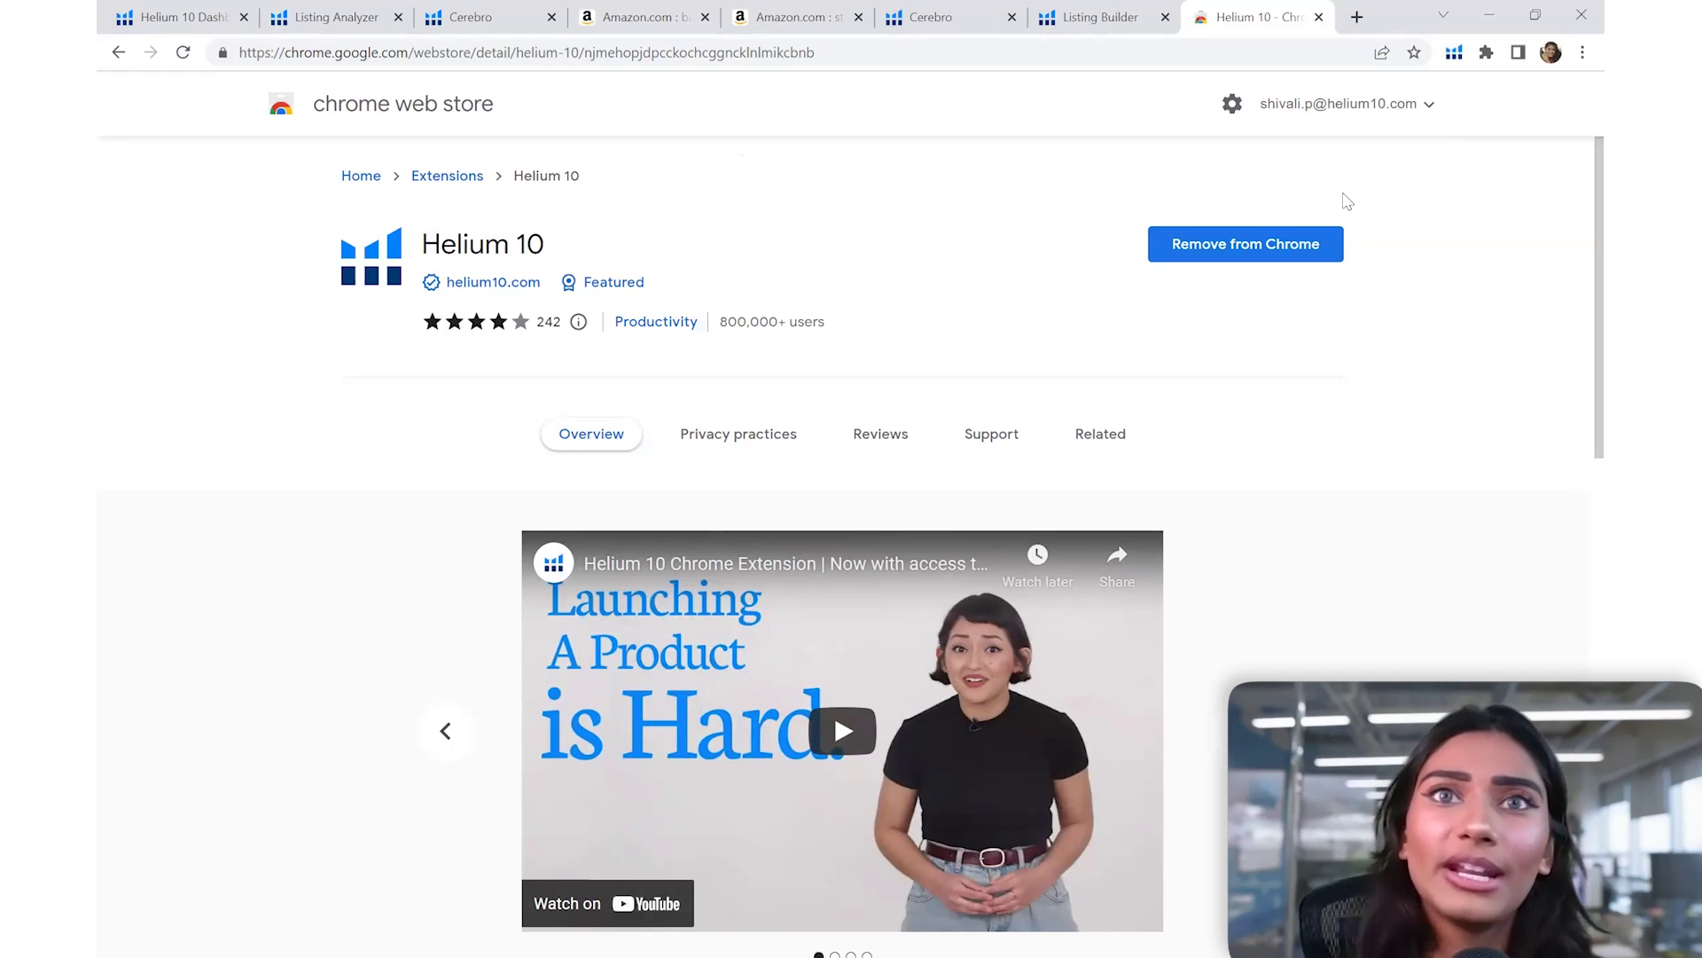
Return to the Amazon results for "bamboo ziplock bag organizer", inspect the extension's details on B09X3RQVGK and open its options
{"action": "mouse_move", "coordinate": [495, 34]}
{"action": "left_mouse_down"}
{"action": "mouse_move", "coordinate": [608, 25]}
{"action": "mouse_move", "coordinate": [497, 24]}
{"action": "left_mouse_up"}
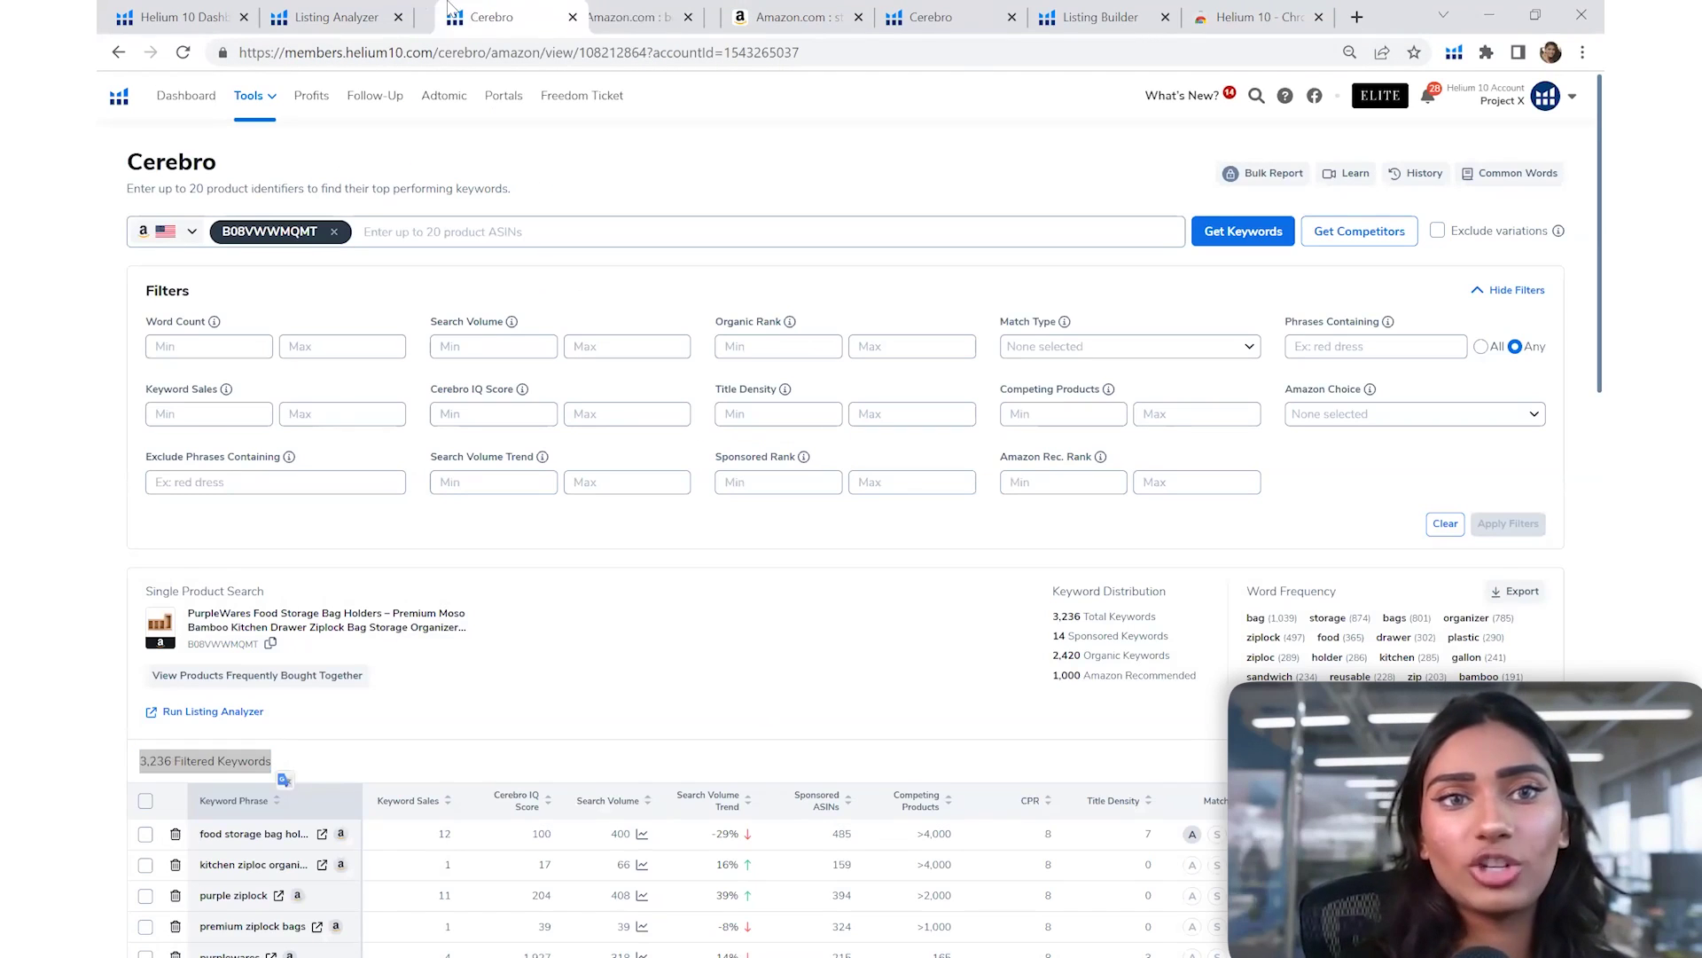
{"action": "left_click", "coordinate": [639, 16]}
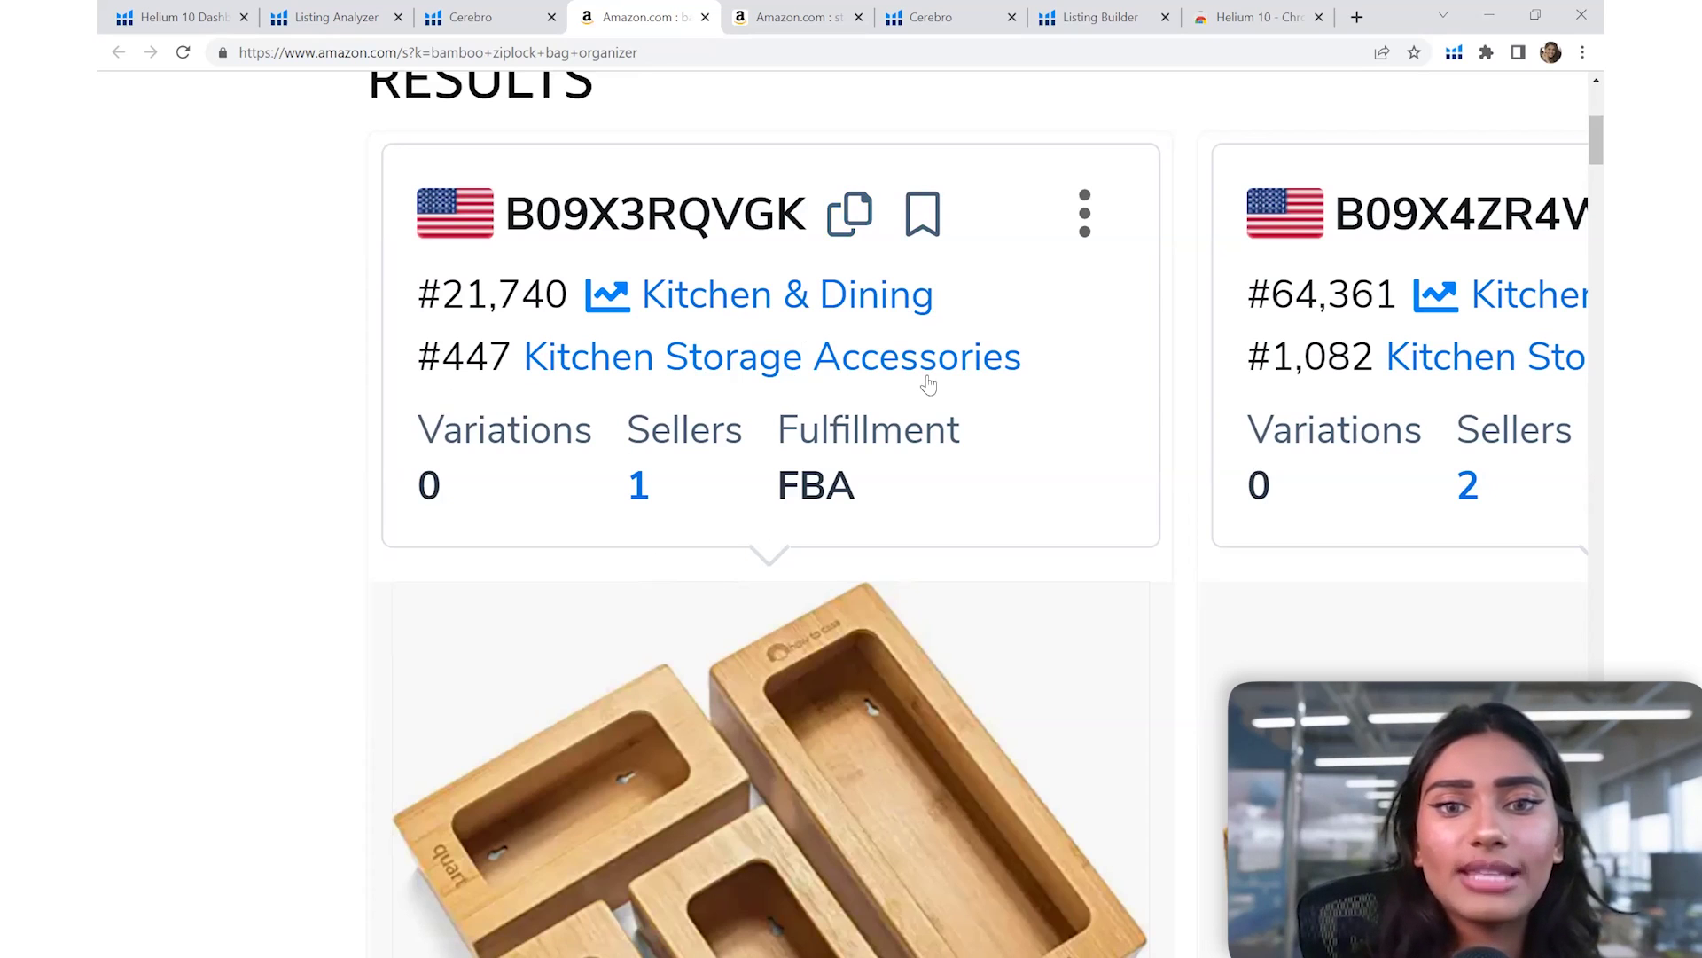
{"action": "key", "text": "ctrl+0"}
{"action": "key", "text": "ctrl+minus"}
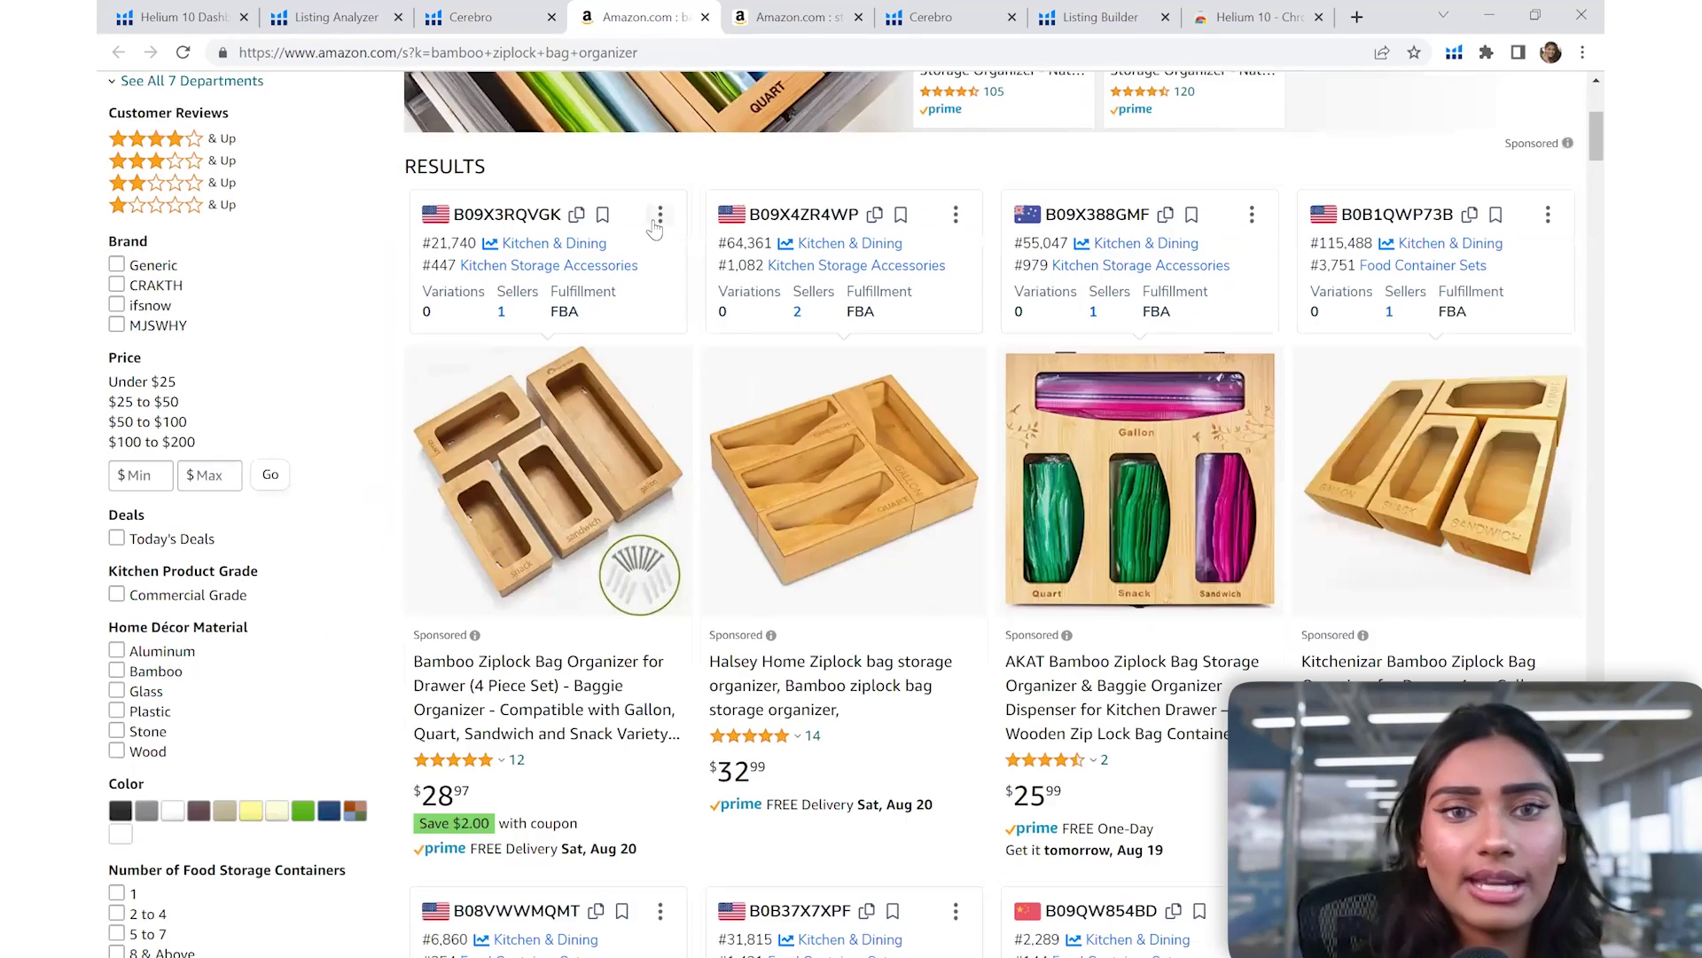
{"action": "left_click", "coordinate": [661, 215]}
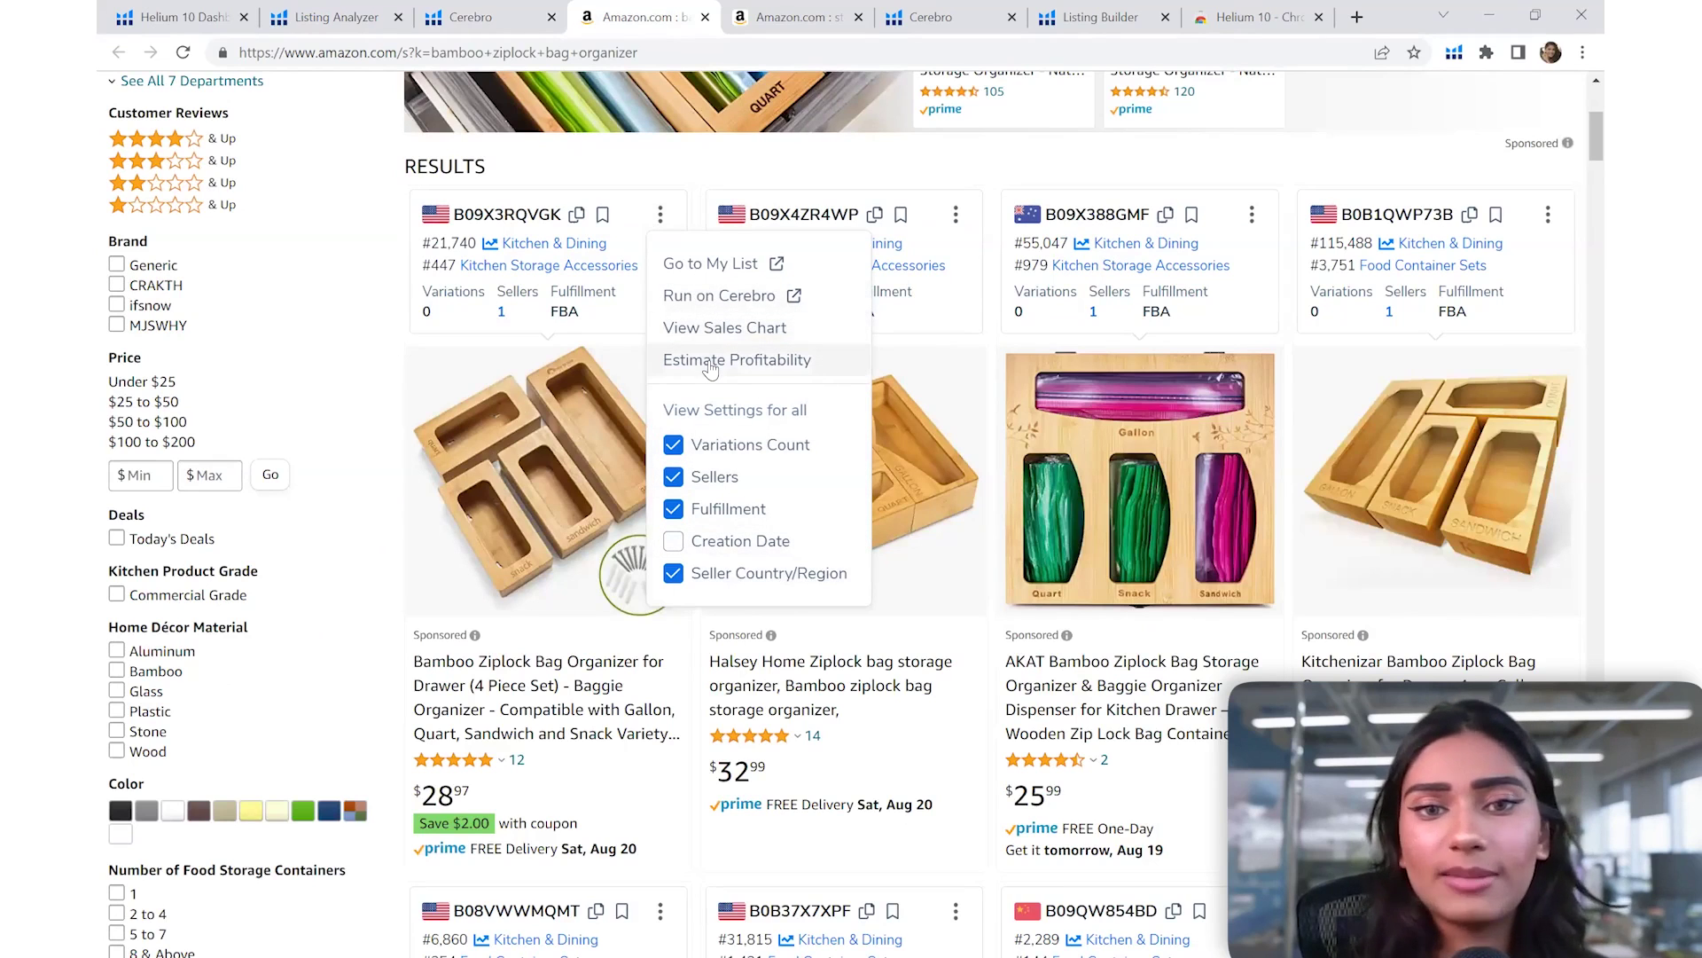
Find another competitor among the highly rated Amazon results and add B097CBYF2L as a competitor ASIN in the Listing Analyzer
{"action": "left_click", "coordinate": [1290, 169]}
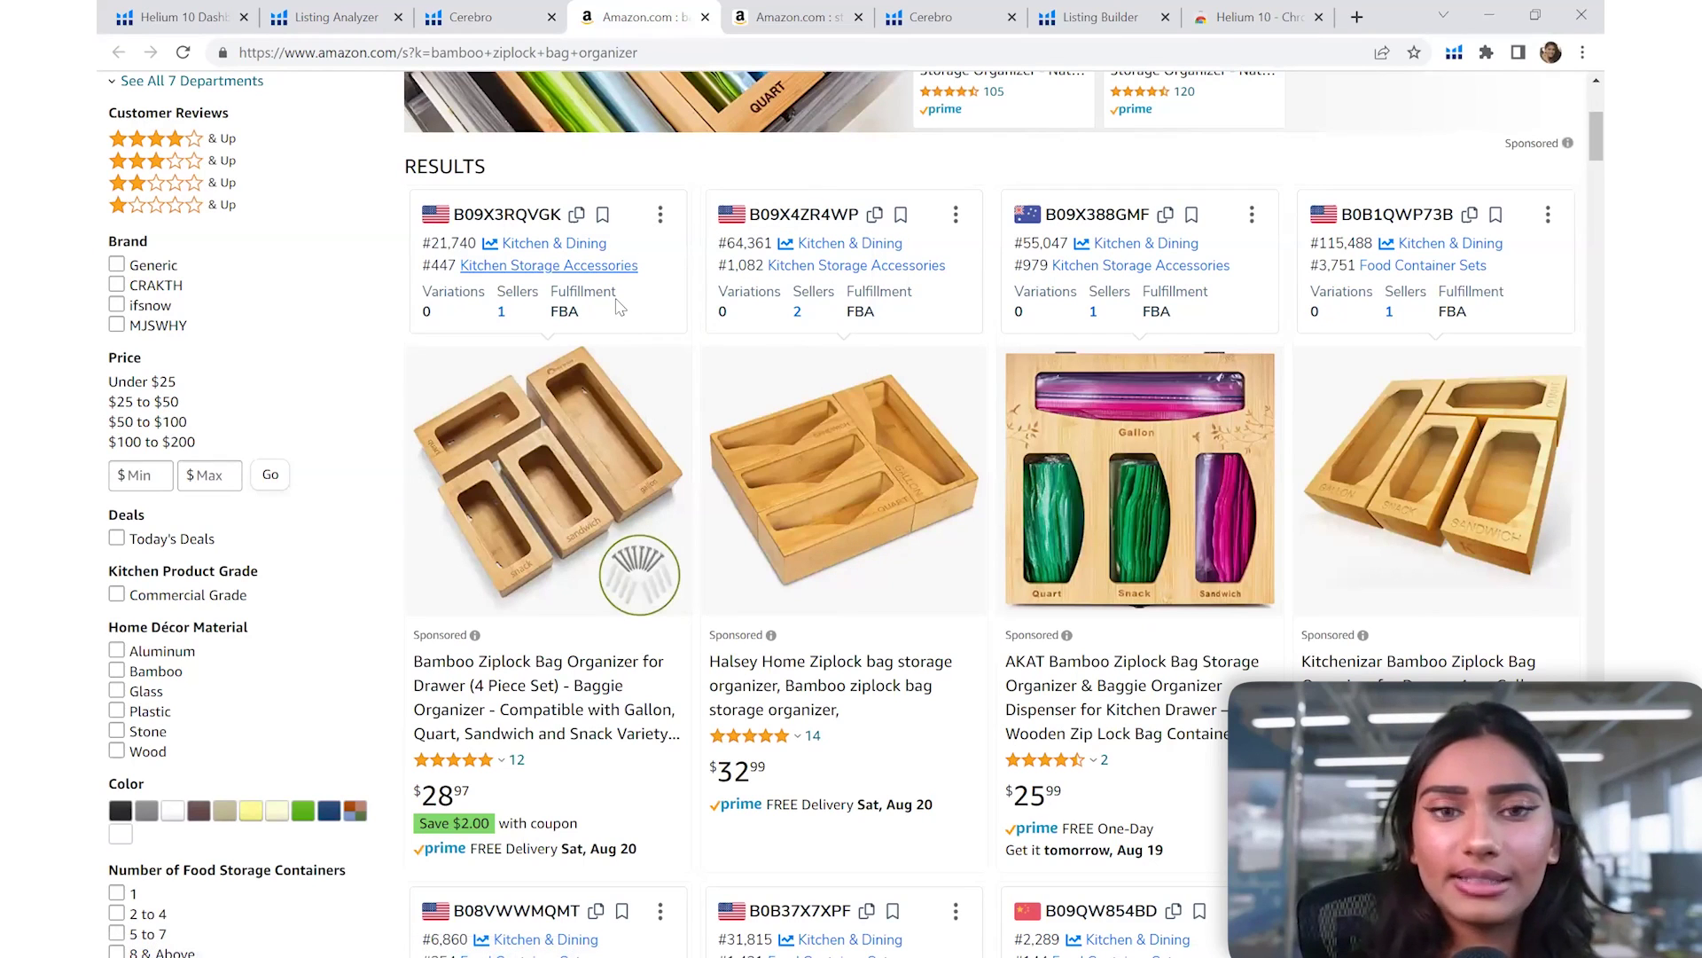
{"action": "scroll", "coordinate": [619, 306], "scroll_direction": "down", "scroll_amount": 5}
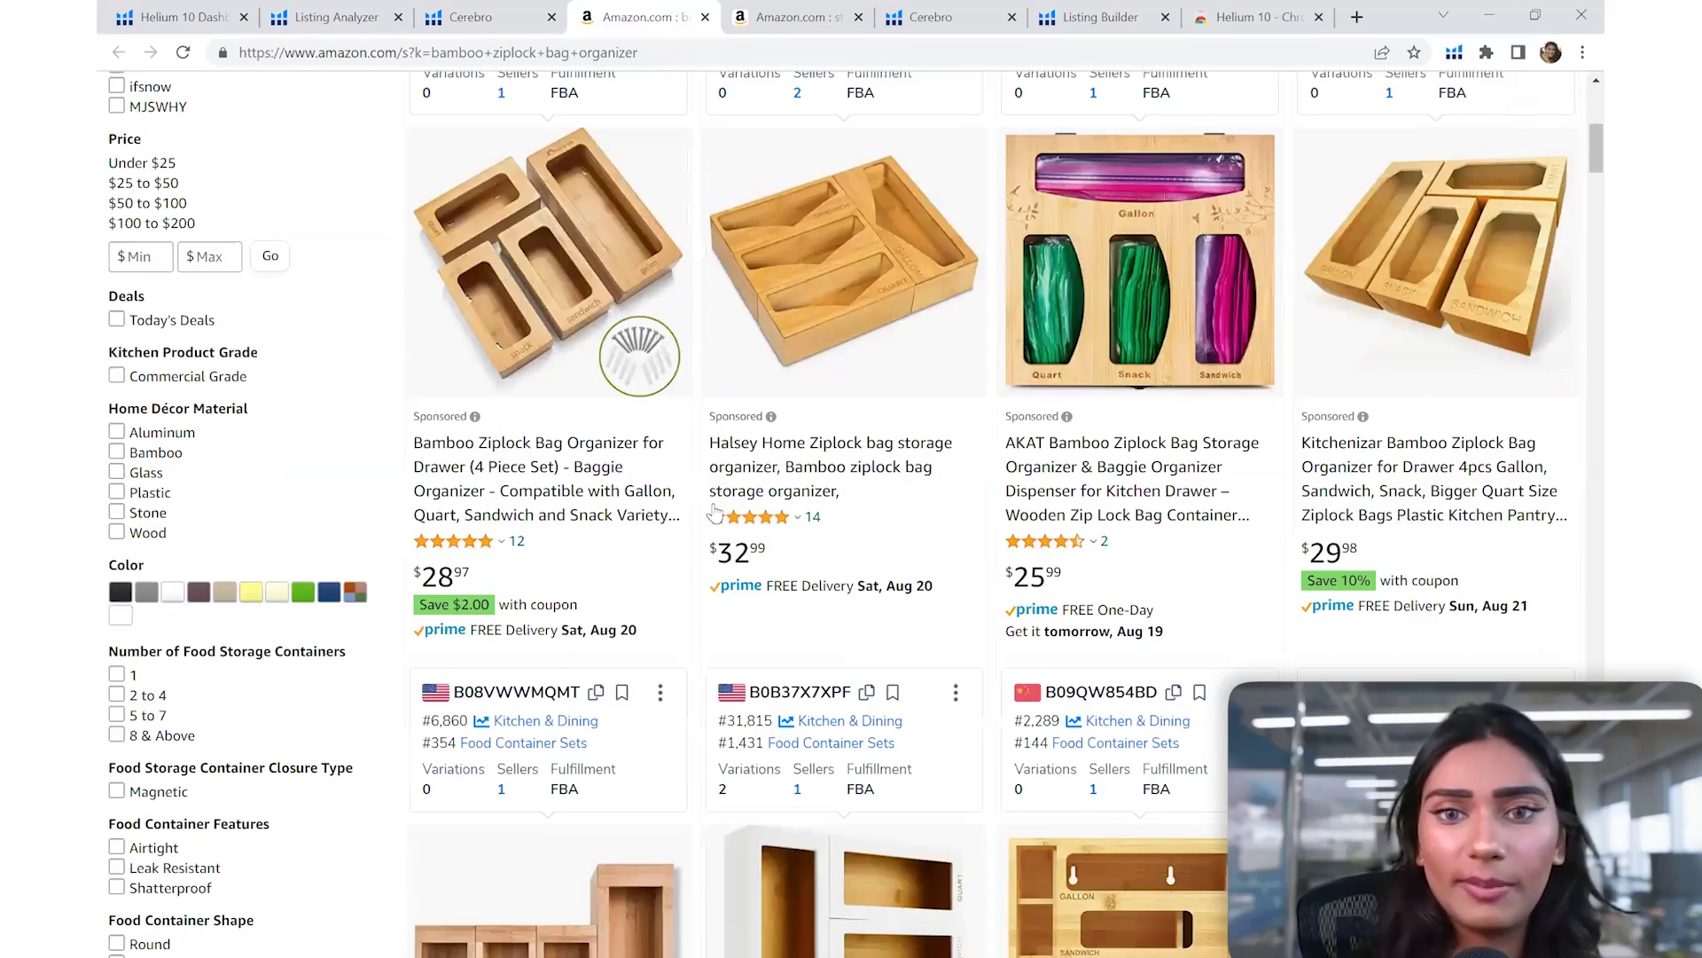
{"action": "scroll", "coordinate": [1025, 406], "scroll_direction": "down", "scroll_amount": 8}
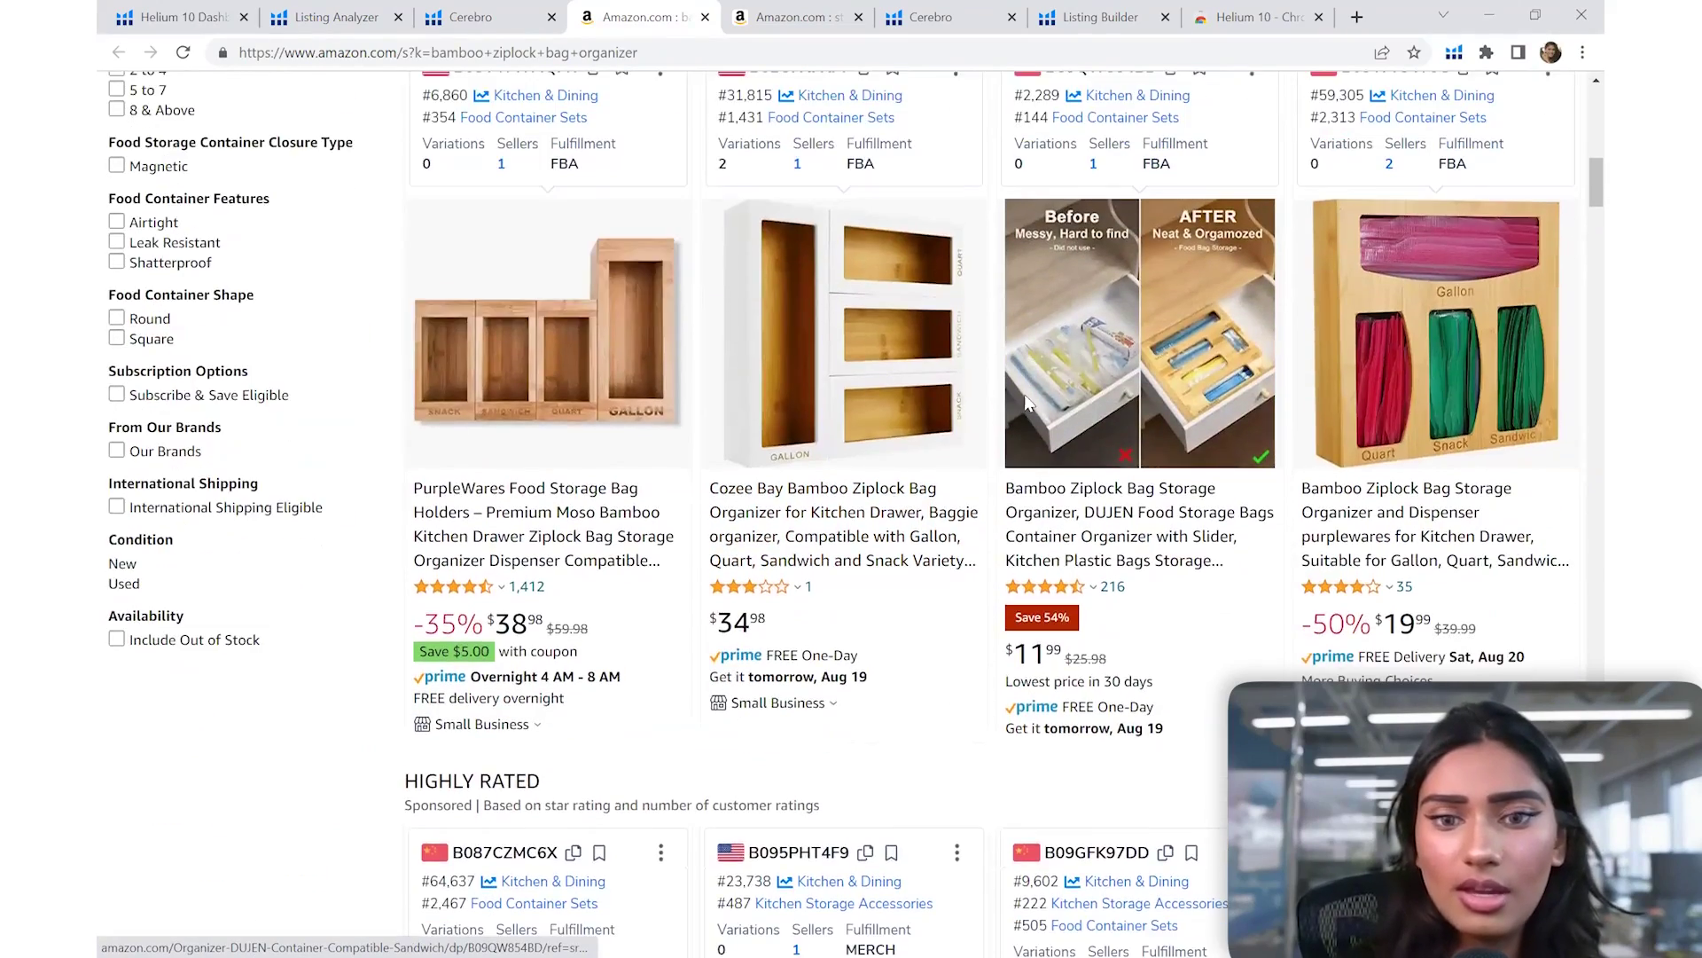
{"action": "scroll", "coordinate": [1026, 406], "scroll_direction": "down", "scroll_amount": 6}
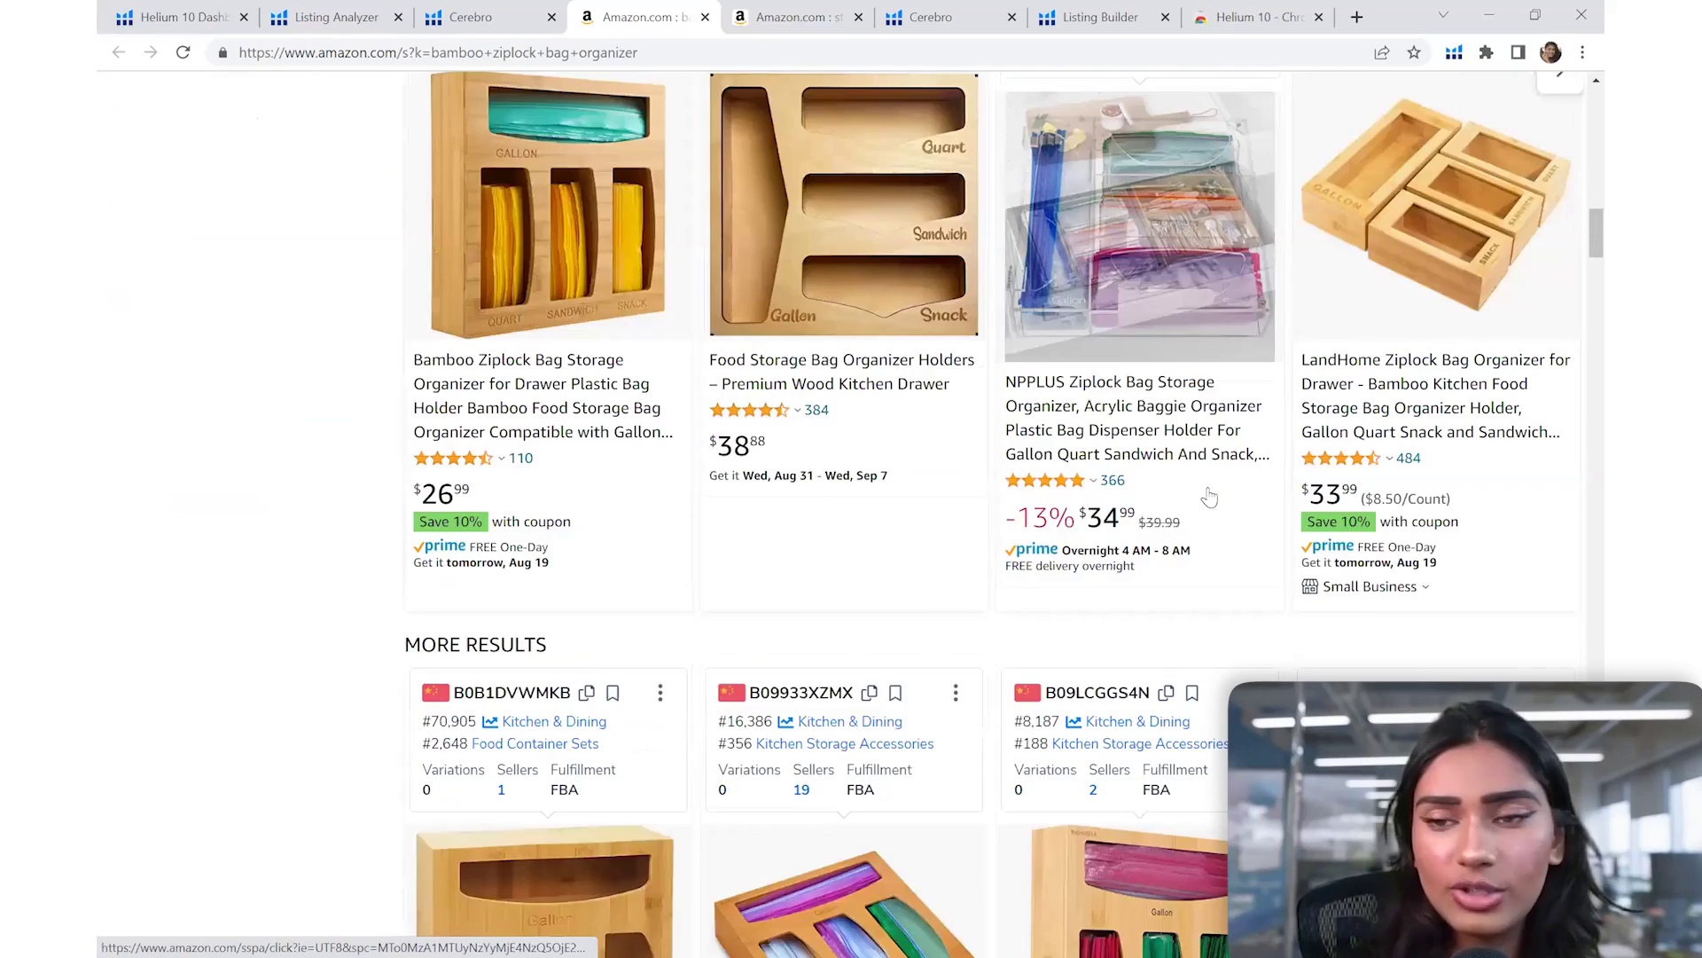
{"action": "scroll", "coordinate": [1211, 496], "scroll_direction": "up", "scroll_amount": 2}
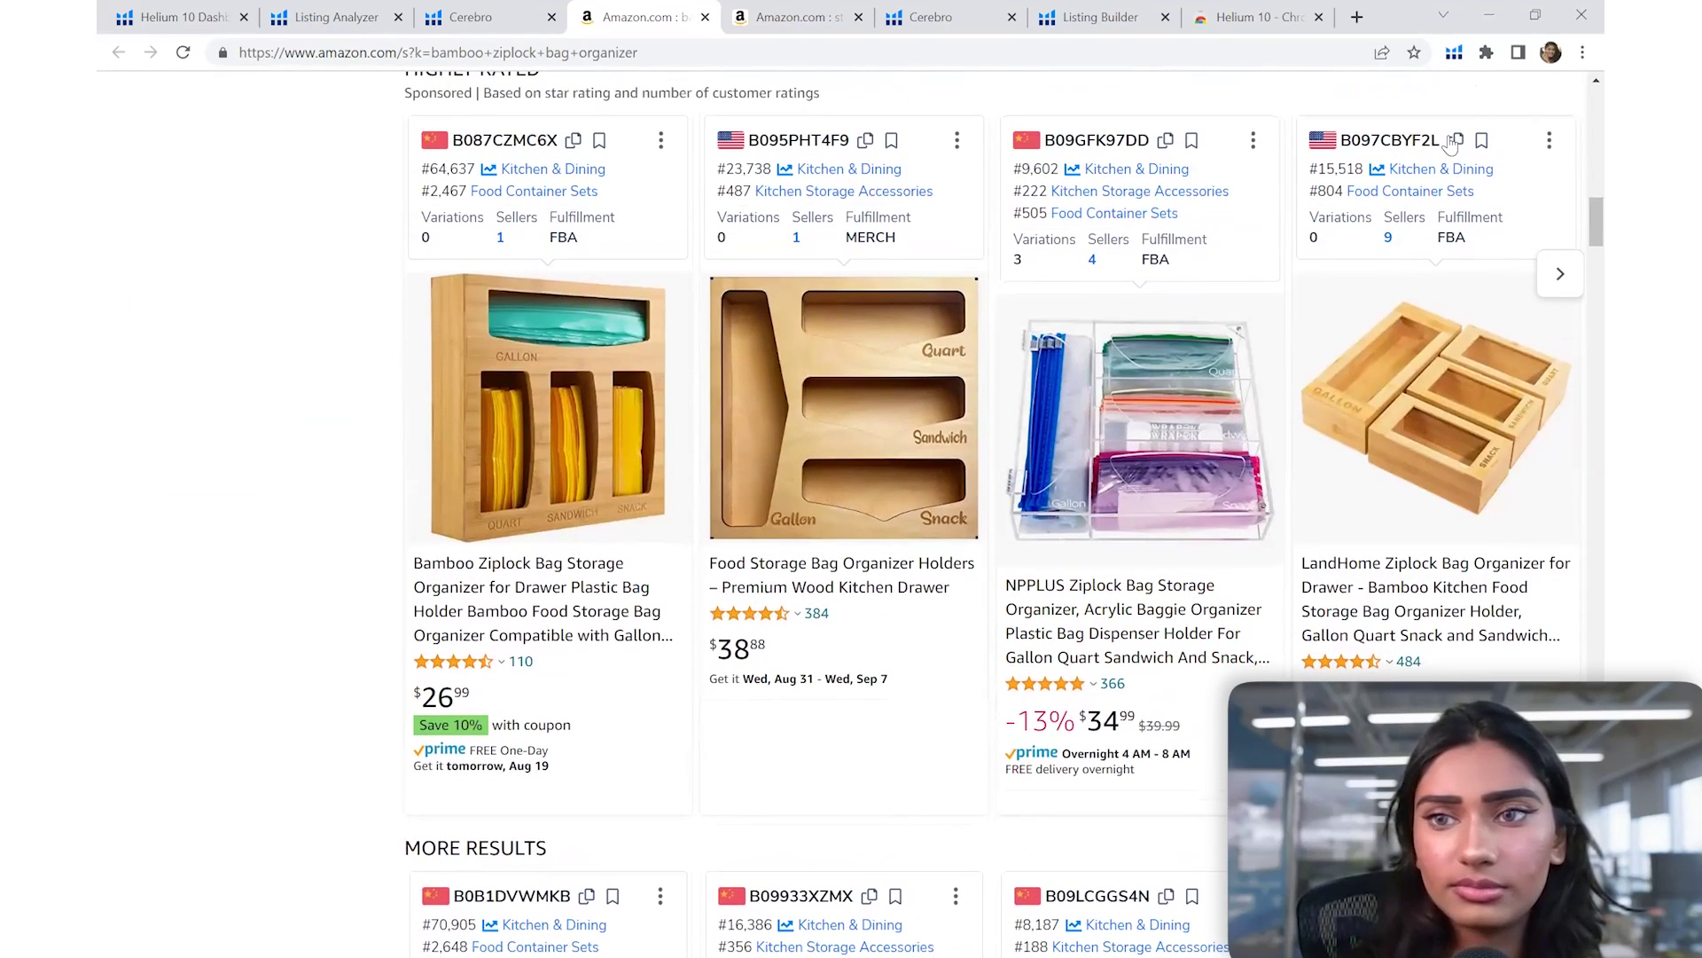
{"action": "left_click", "coordinate": [350, 18]}
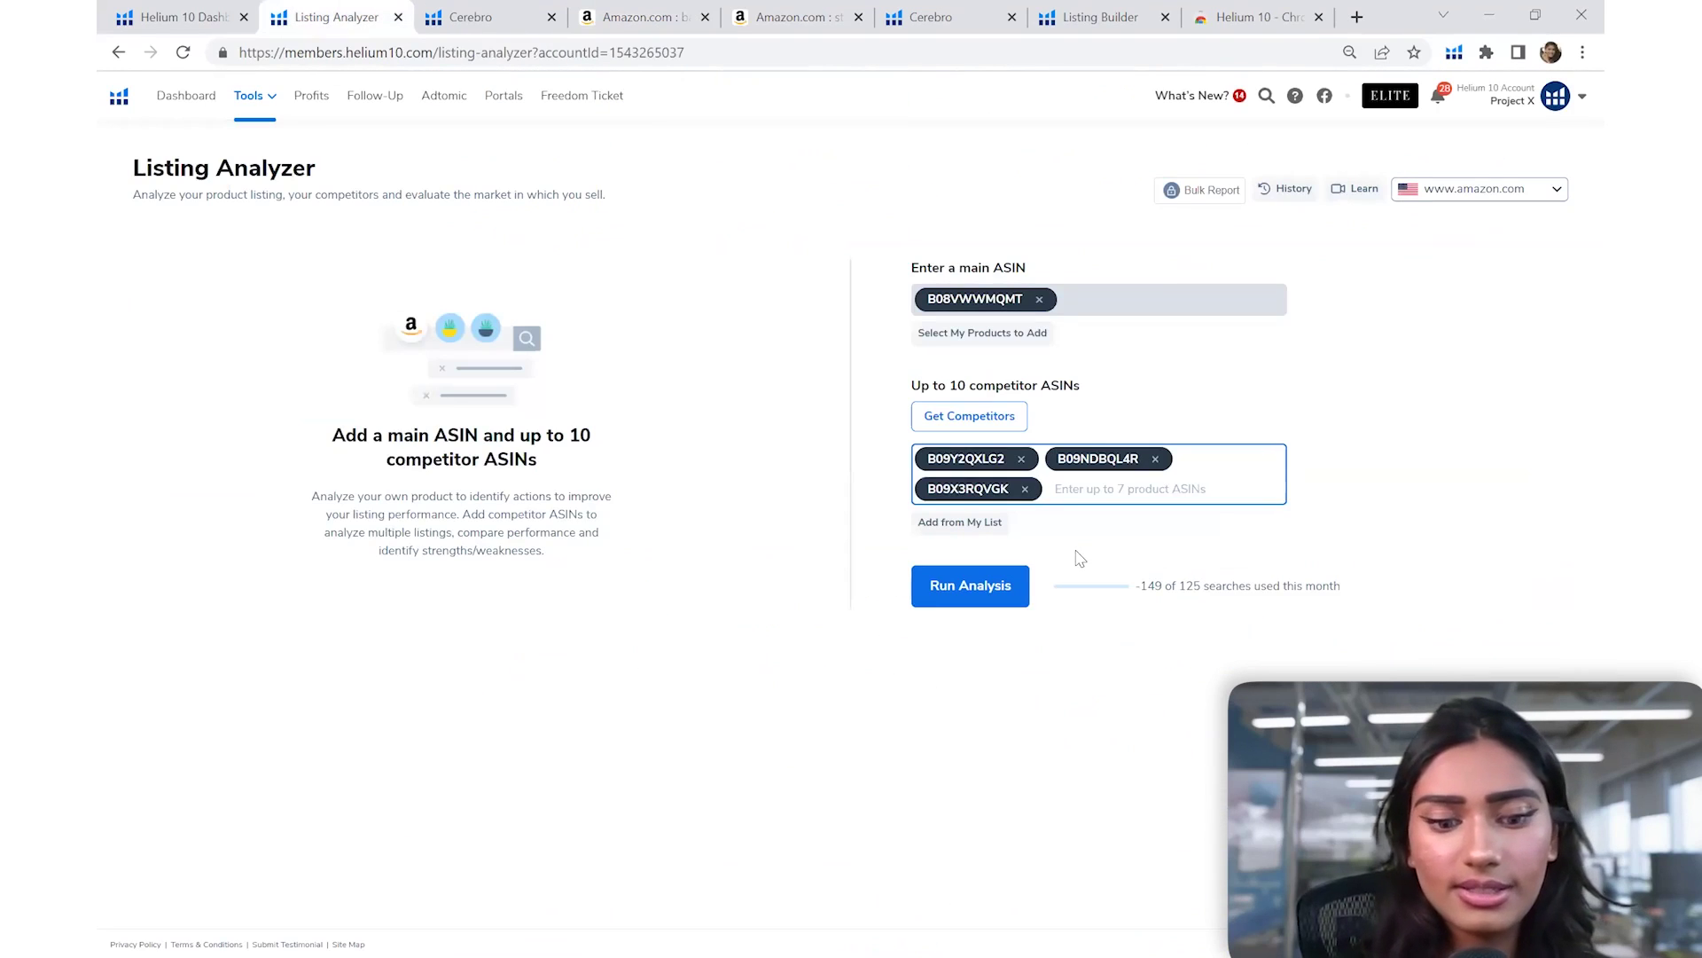
{"action": "type", "text": "B097CBYF2L"}
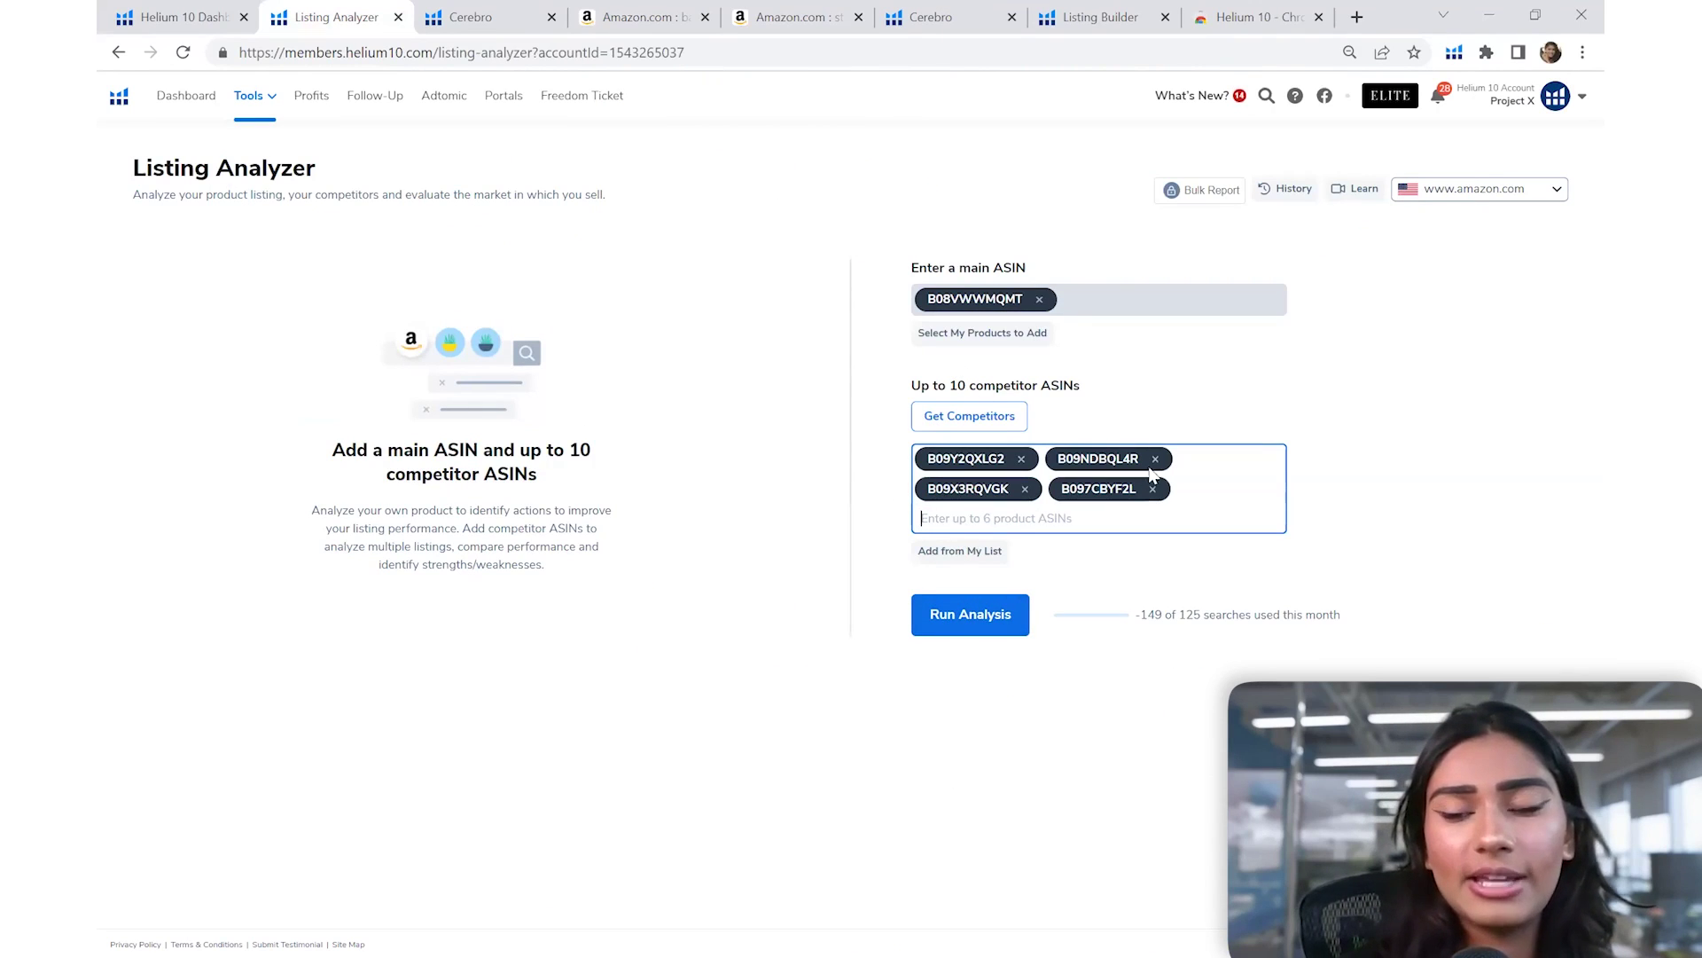
Run the analysis of B08VWWMQMT against the four competitor ASINs and view the category and subcategory BSR chart
{"action": "left_click", "coordinate": [949, 614]}
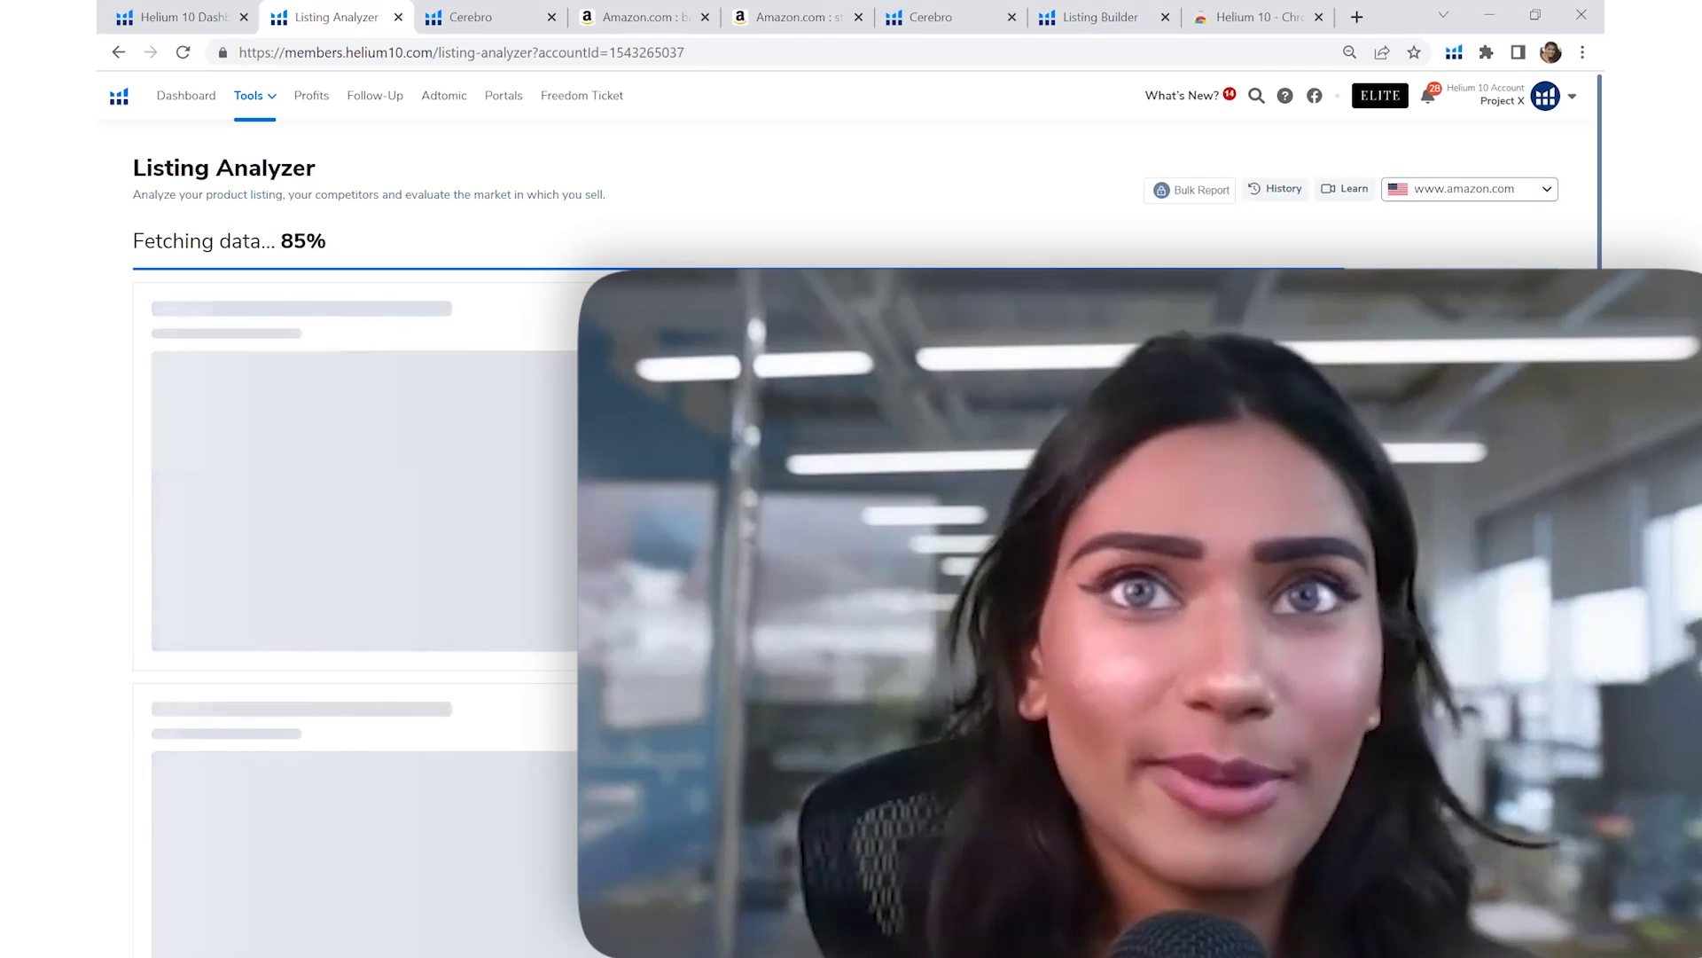
{"action": "scroll", "coordinate": [842, 700], "scroll_direction": "down", "scroll_amount": 1}
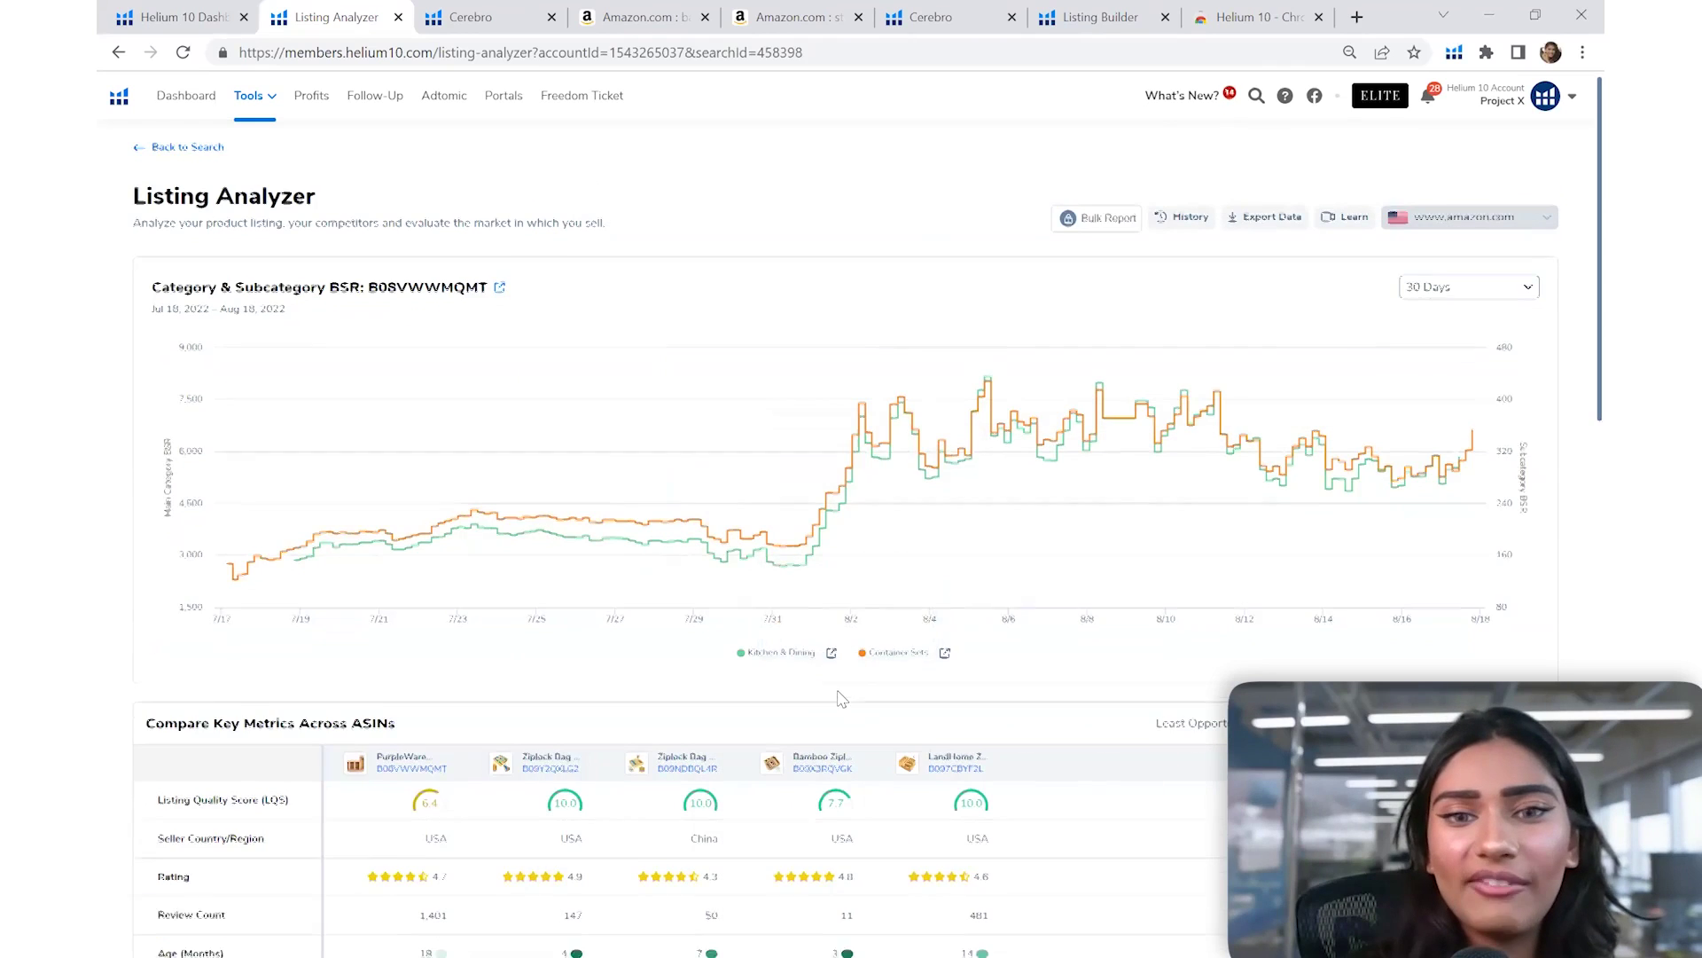
{"action": "scroll", "coordinate": [777, 718], "scroll_direction": "up", "scroll_amount": 1}
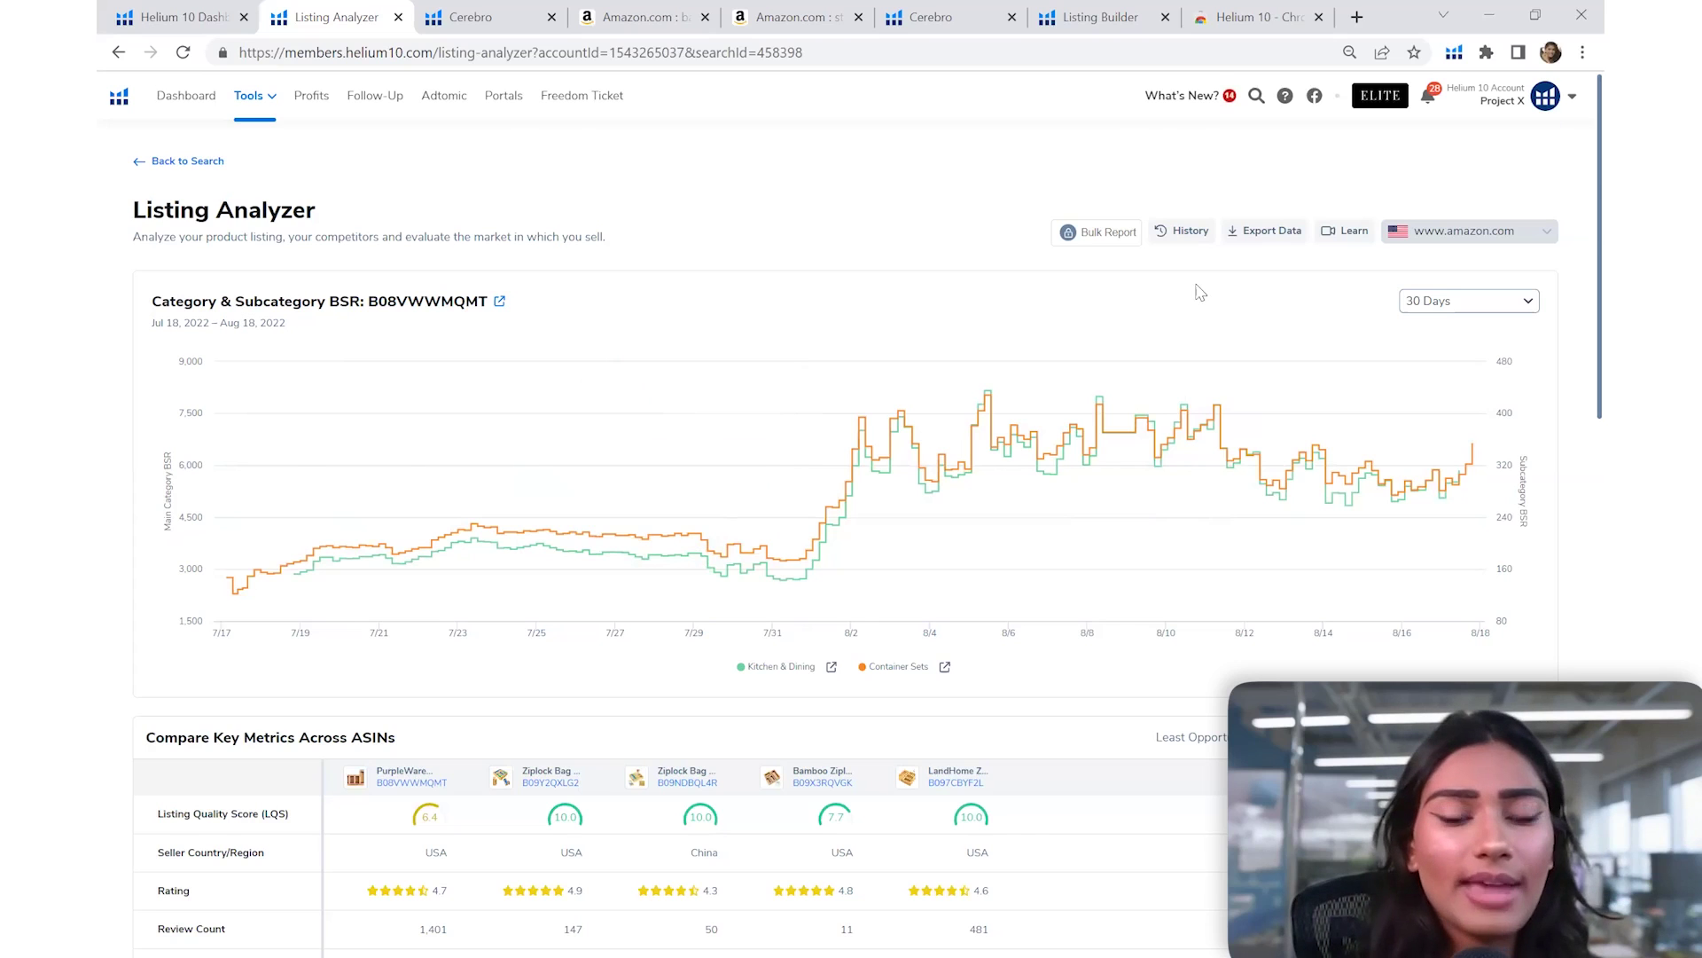
Examine listing quality score, seller country, rating, review count and age across the ASINs in the key metrics comparison
{"action": "scroll", "coordinate": [1199, 293], "scroll_direction": "down", "scroll_amount": 6}
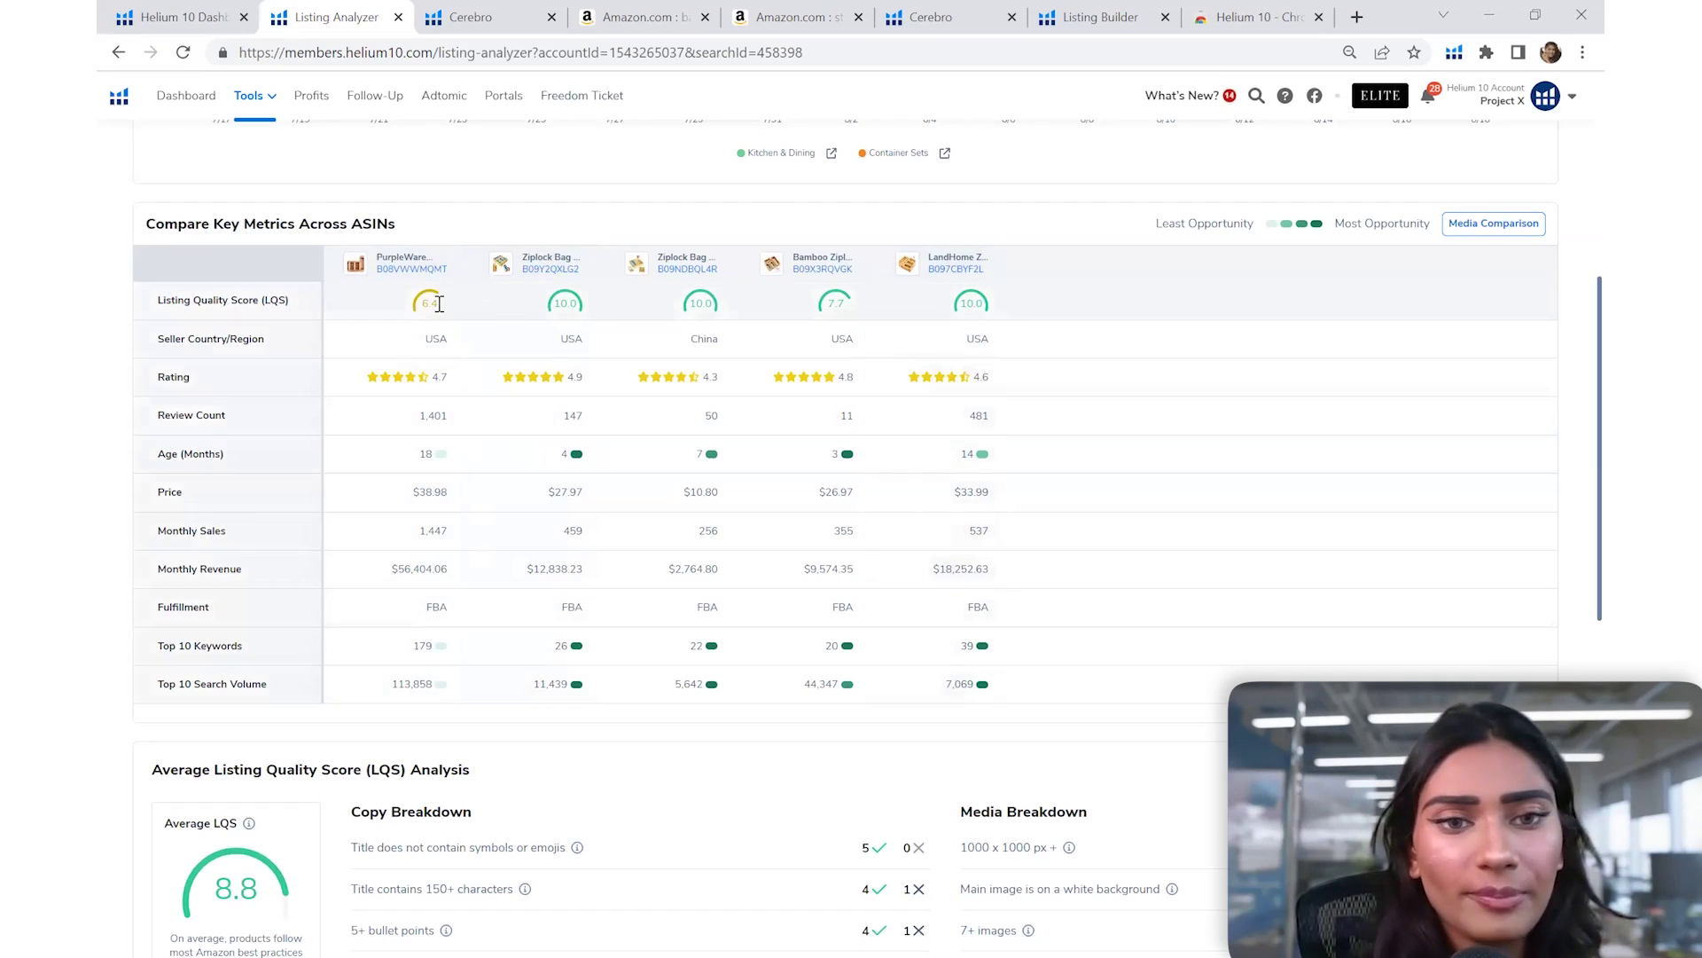
{"action": "scroll", "coordinate": [559, 363], "scroll_direction": "up", "scroll_amount": 5, "text": "ctrl"}
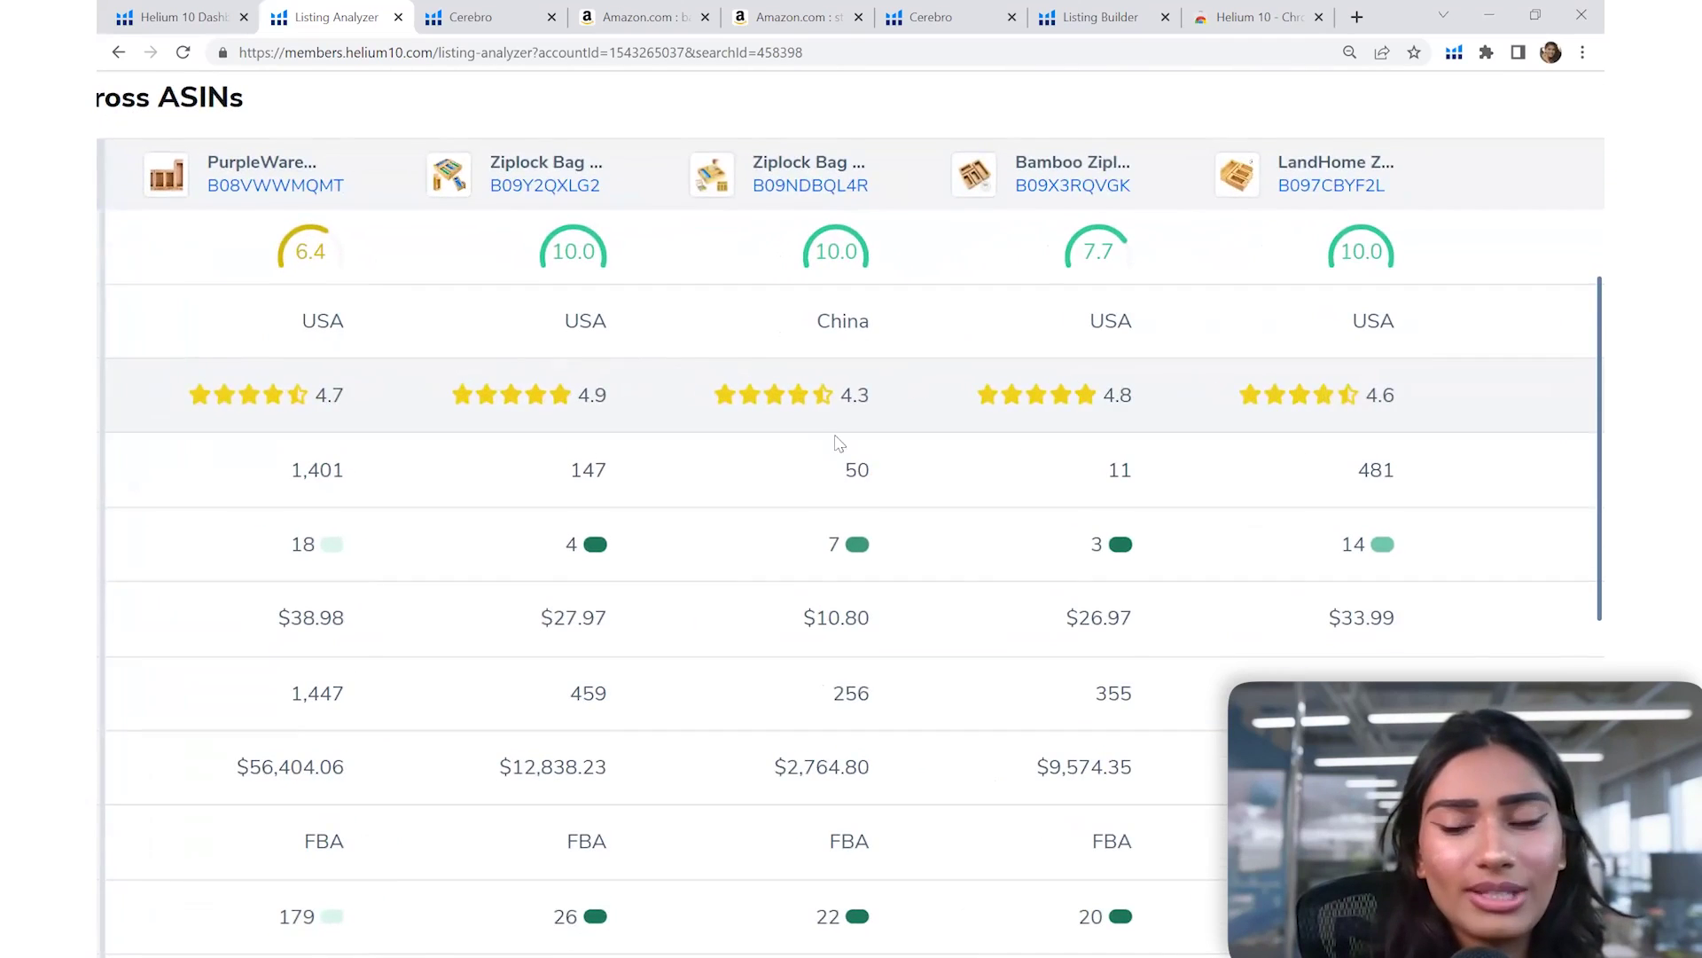
{"action": "scroll", "coordinate": [1235, 399], "scroll_direction": "left", "scroll_amount": 3}
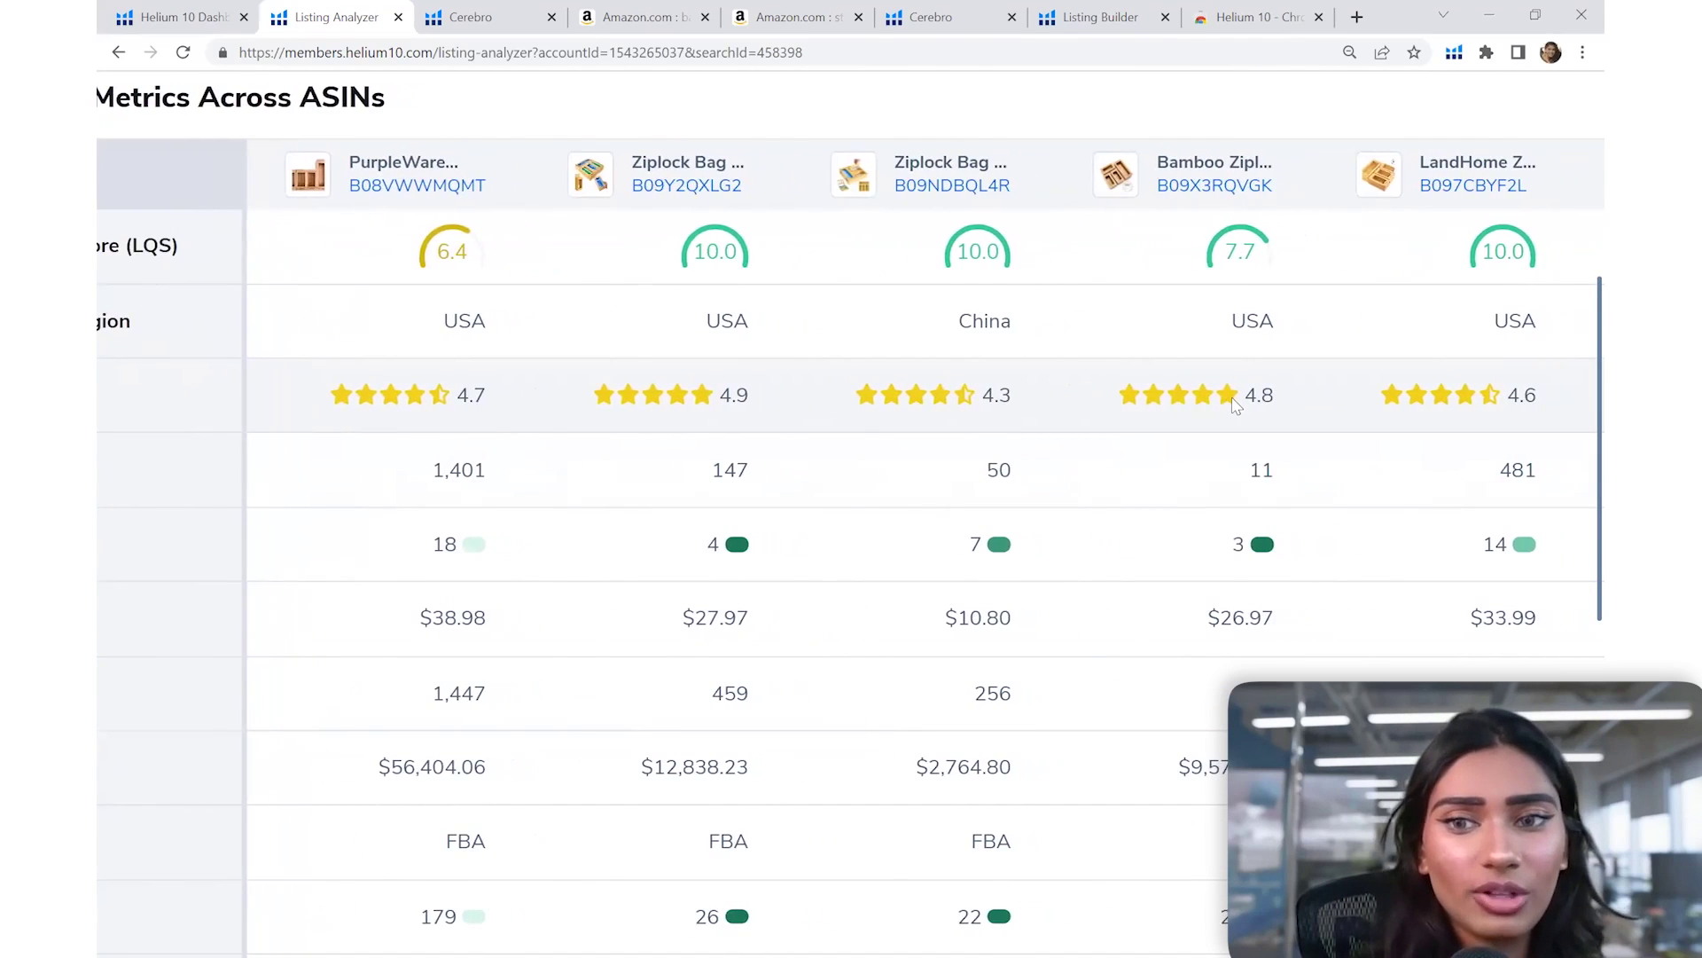
{"action": "scroll", "coordinate": [1236, 403], "scroll_direction": "down", "scroll_amount": 5, "text": "ctrl"}
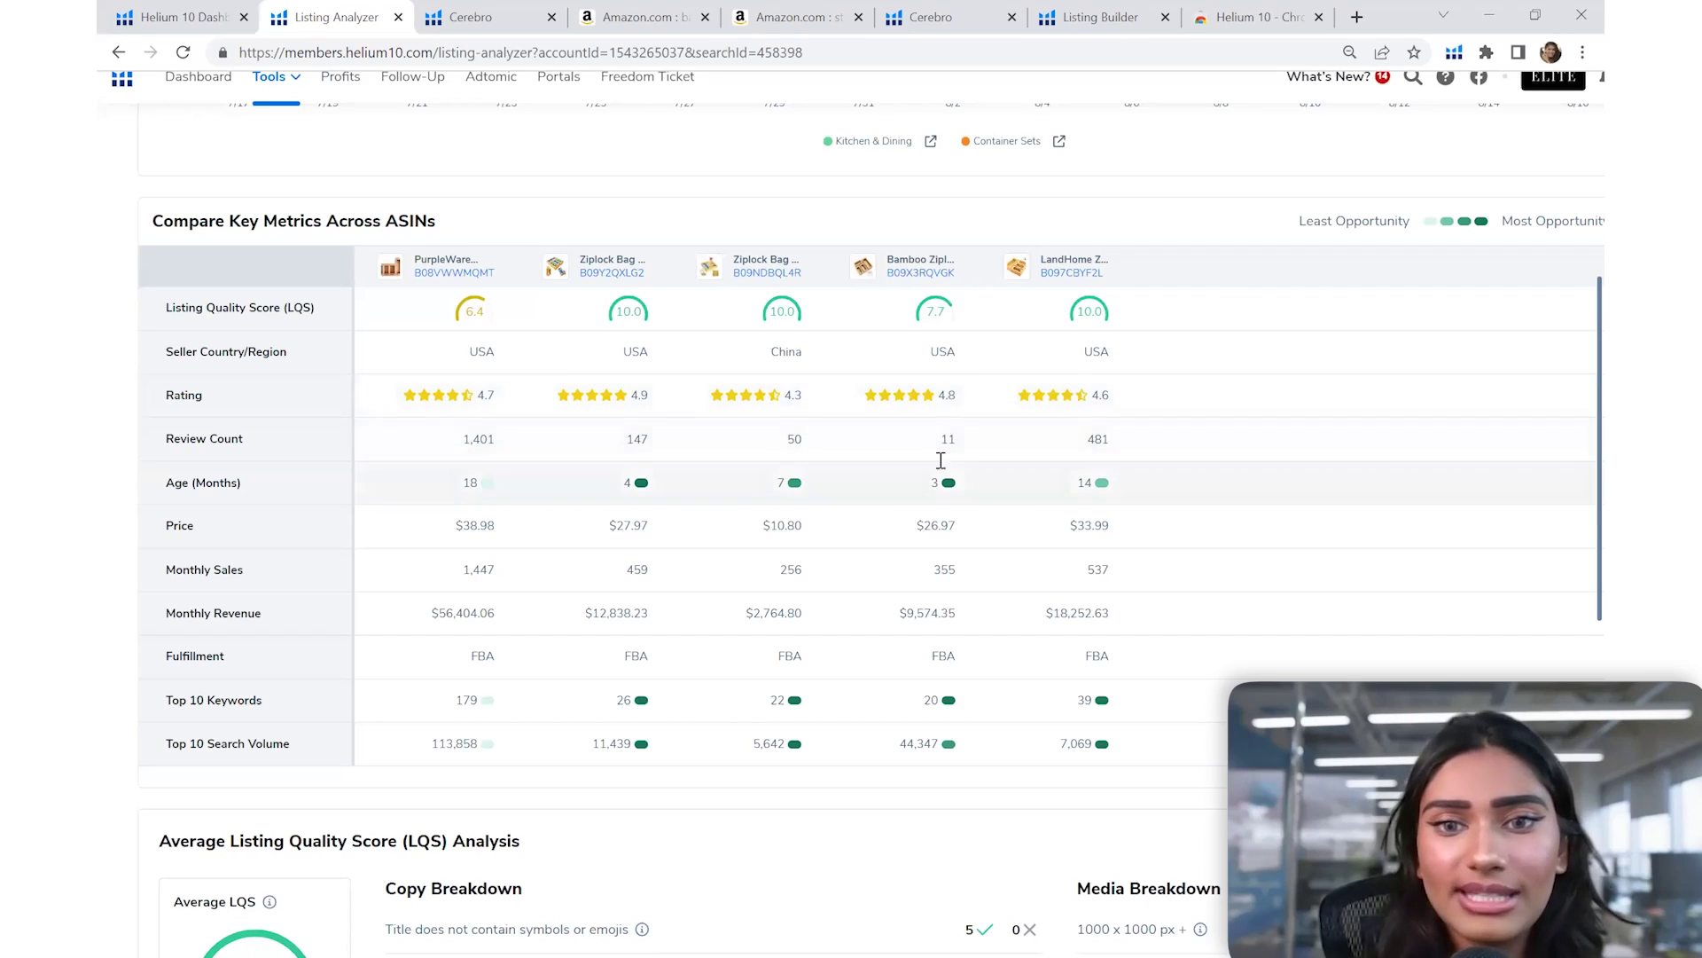
{"action": "scroll", "coordinate": [955, 428], "scroll_direction": "up", "scroll_amount": 5}
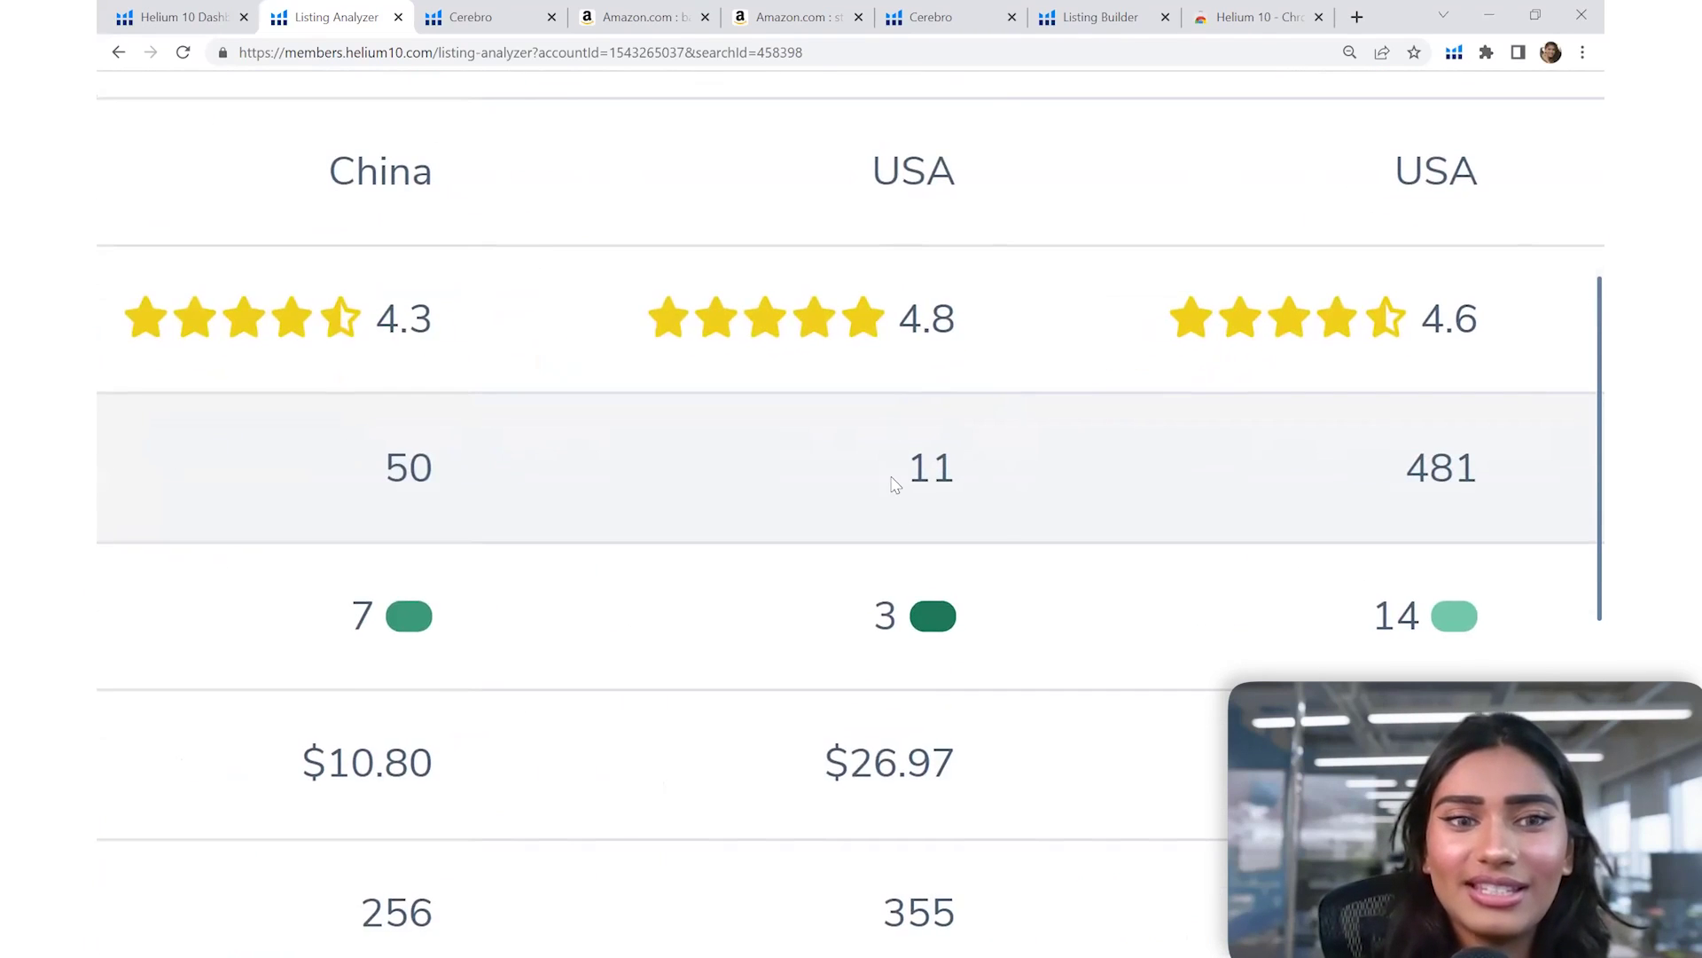
{"action": "scroll", "coordinate": [893, 482], "scroll_direction": "down", "scroll_amount": 5}
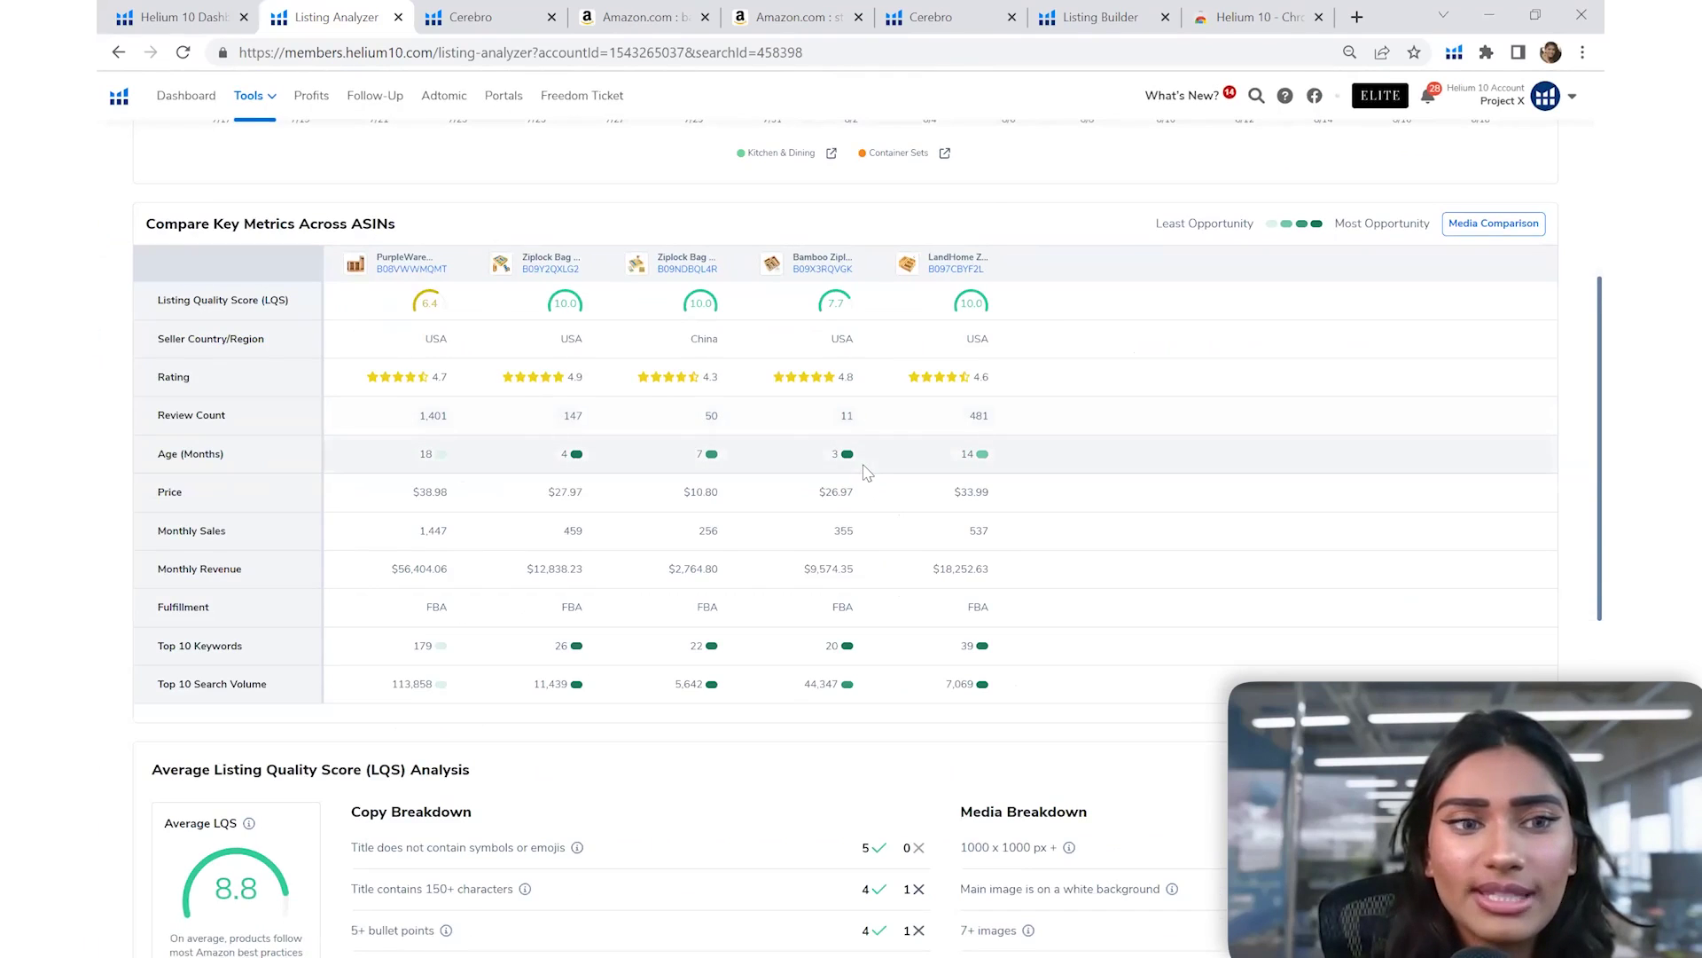
{"action": "scroll", "coordinate": [891, 477], "scroll_direction": "up", "scroll_amount": 5}
{"action": "scroll", "coordinate": [848, 458], "scroll_direction": "up", "scroll_amount": 2}
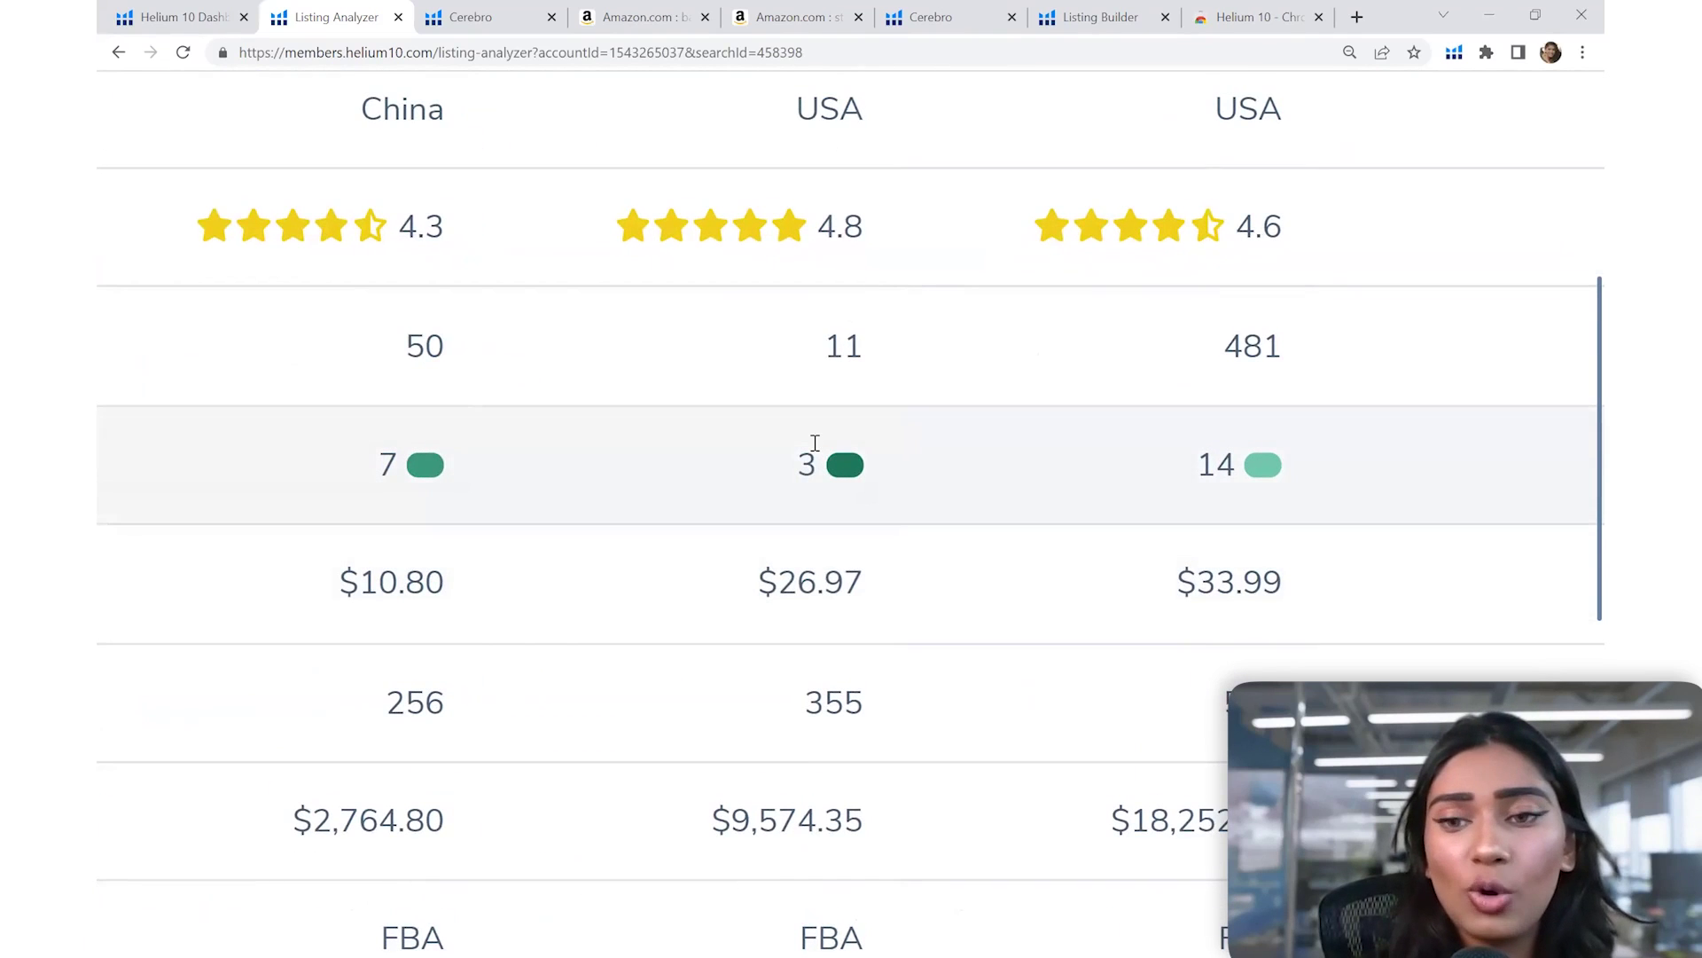
{"action": "scroll", "coordinate": [838, 448], "scroll_direction": "down", "scroll_amount": 7}
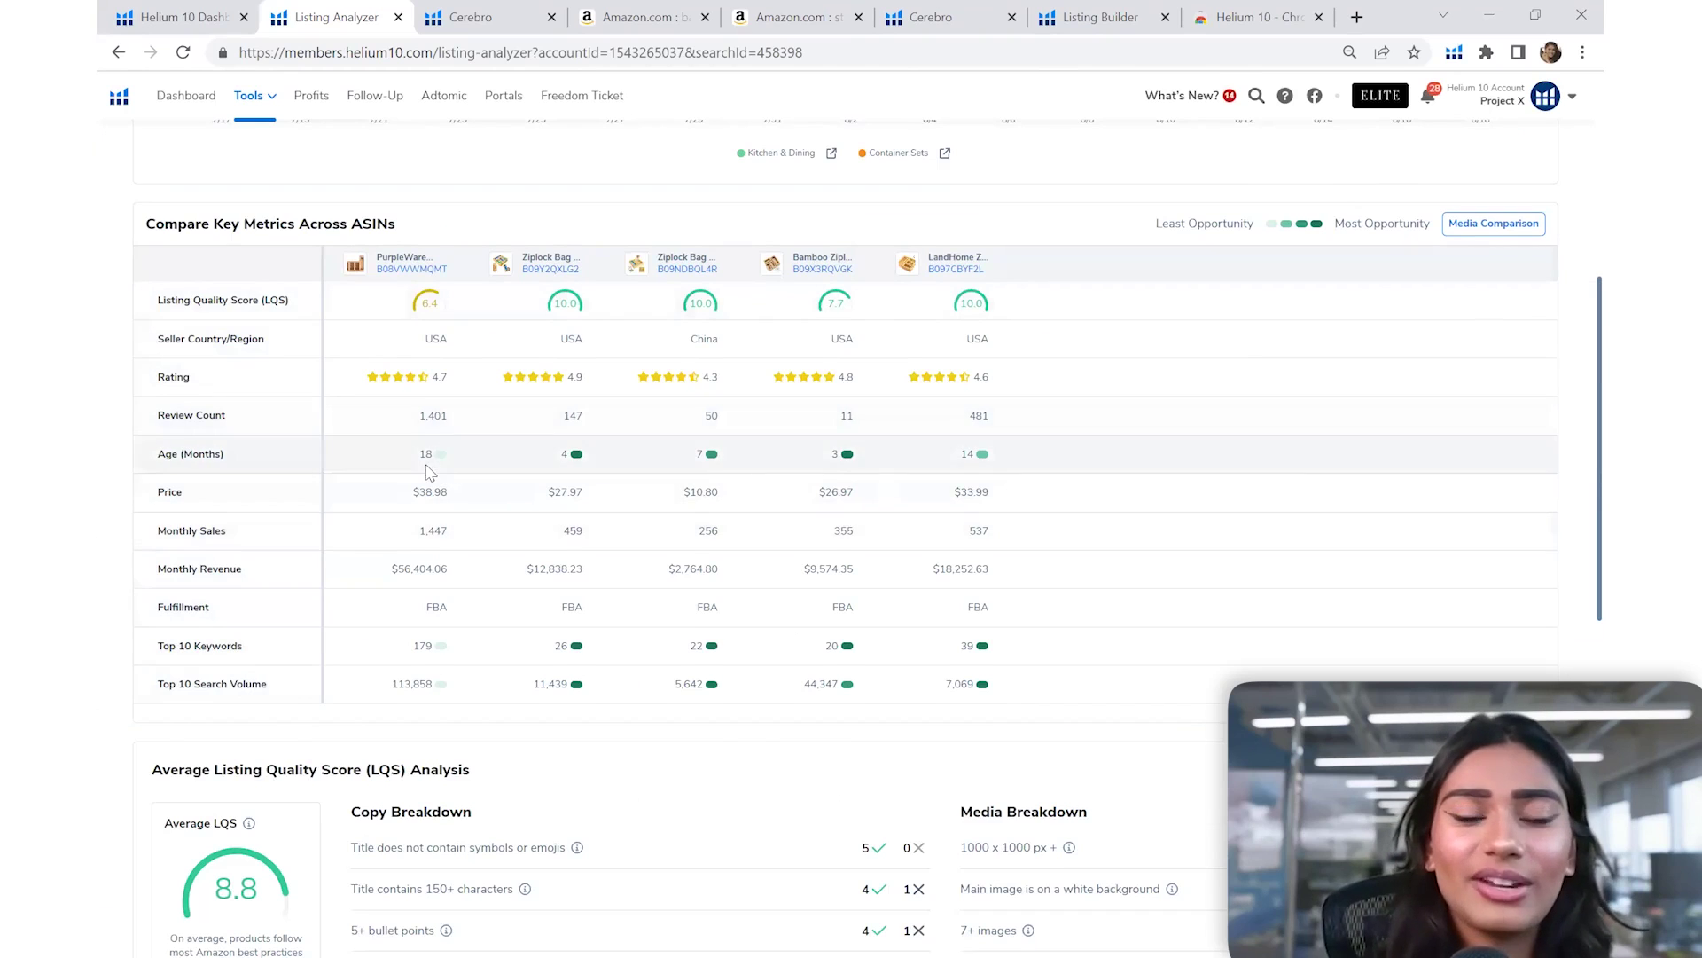
Compare the ASINs' price, review count, monthly sales, monthly revenue and top 10 keyword figures in the key metrics table
{"action": "scroll", "coordinate": [425, 456], "scroll_direction": "up", "scroll_amount": 1}
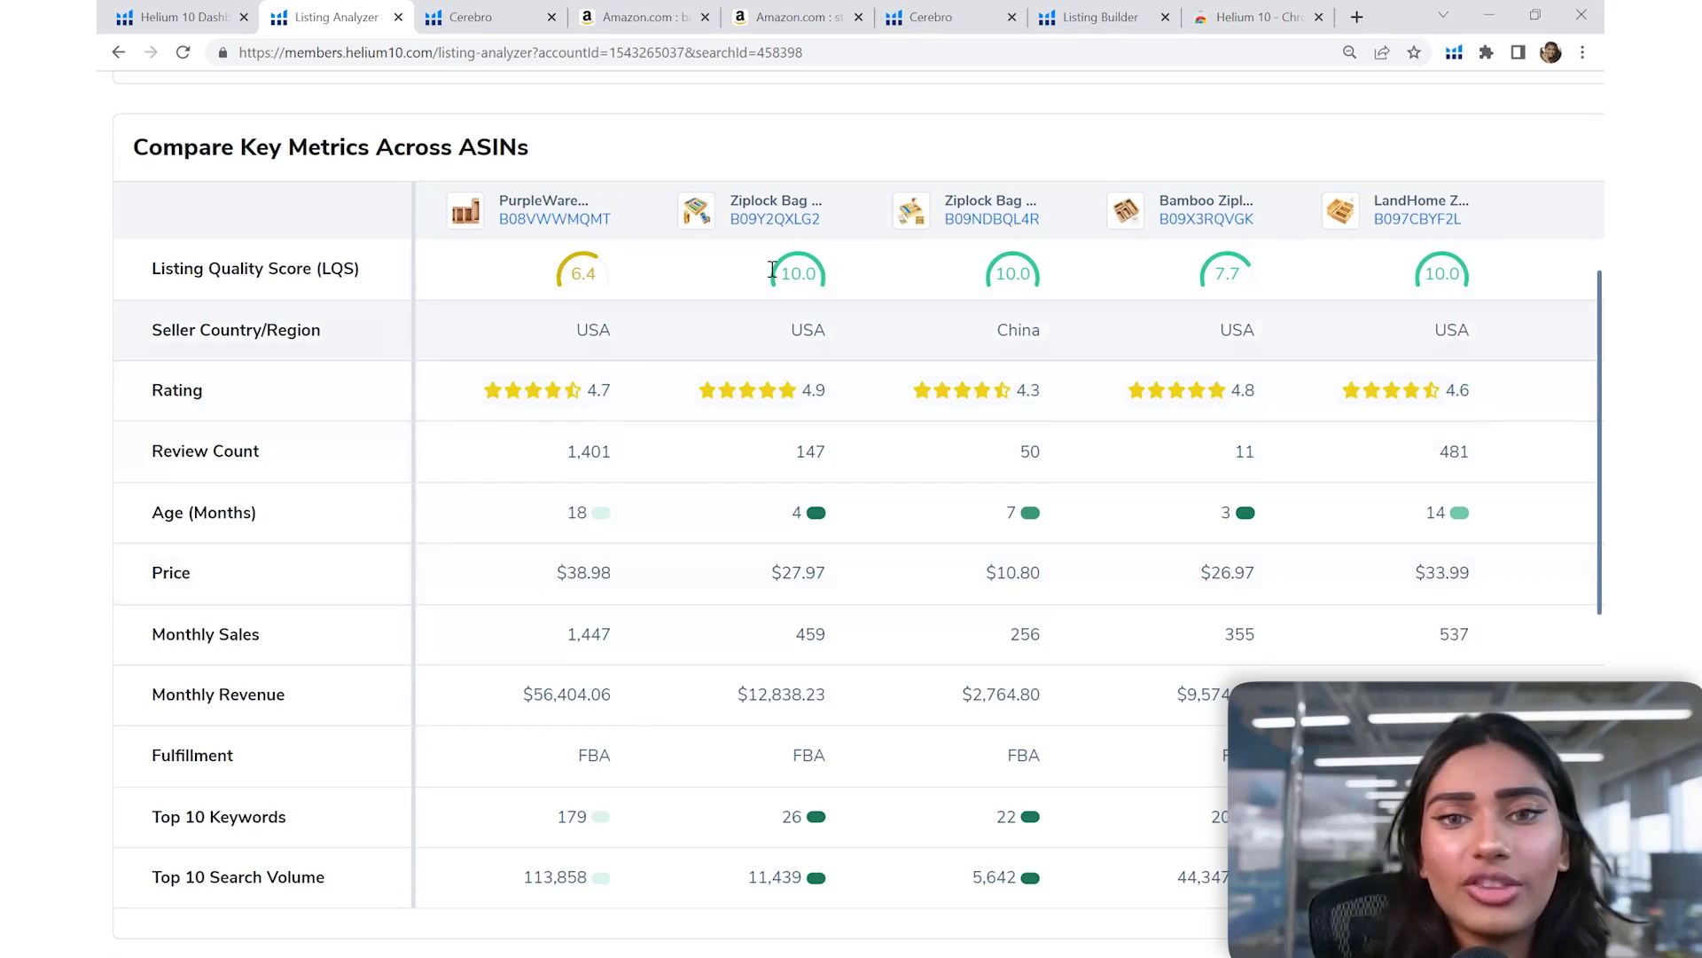
{"action": "left_click_drag", "start_coordinate": [556, 572], "coordinate": [628, 577]}
{"action": "left_click_drag", "start_coordinate": [770, 579], "coordinate": [852, 580]}
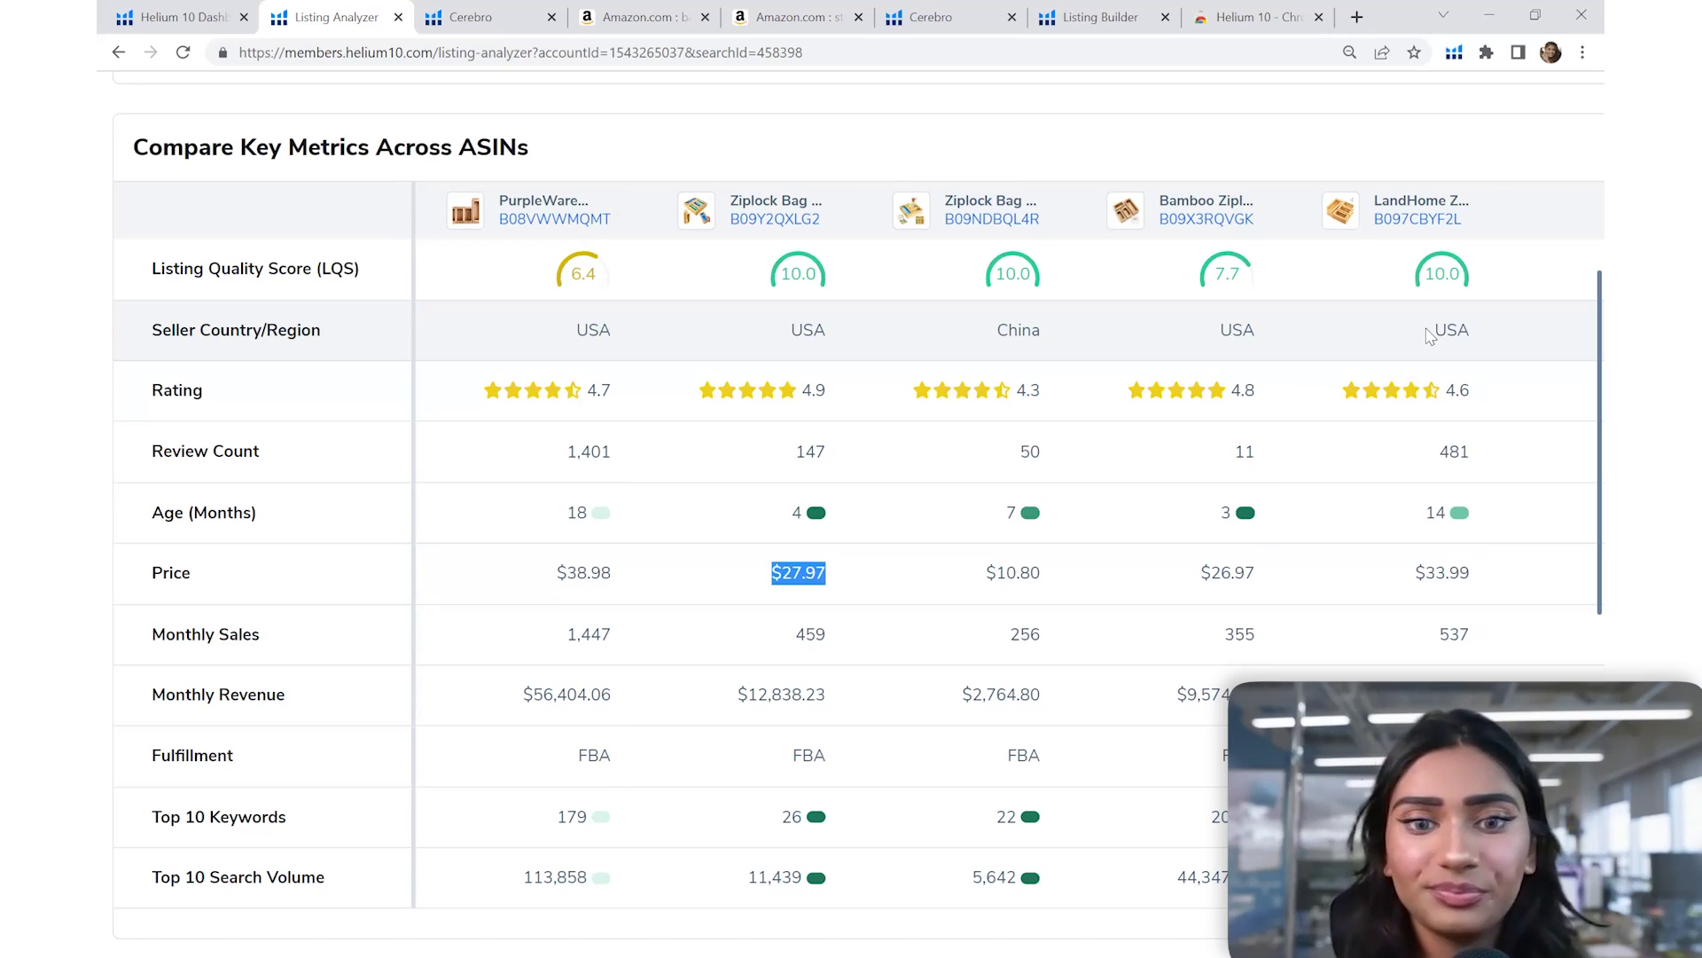
{"action": "scroll", "coordinate": [1166, 561], "scroll_direction": "down", "scroll_amount": 1}
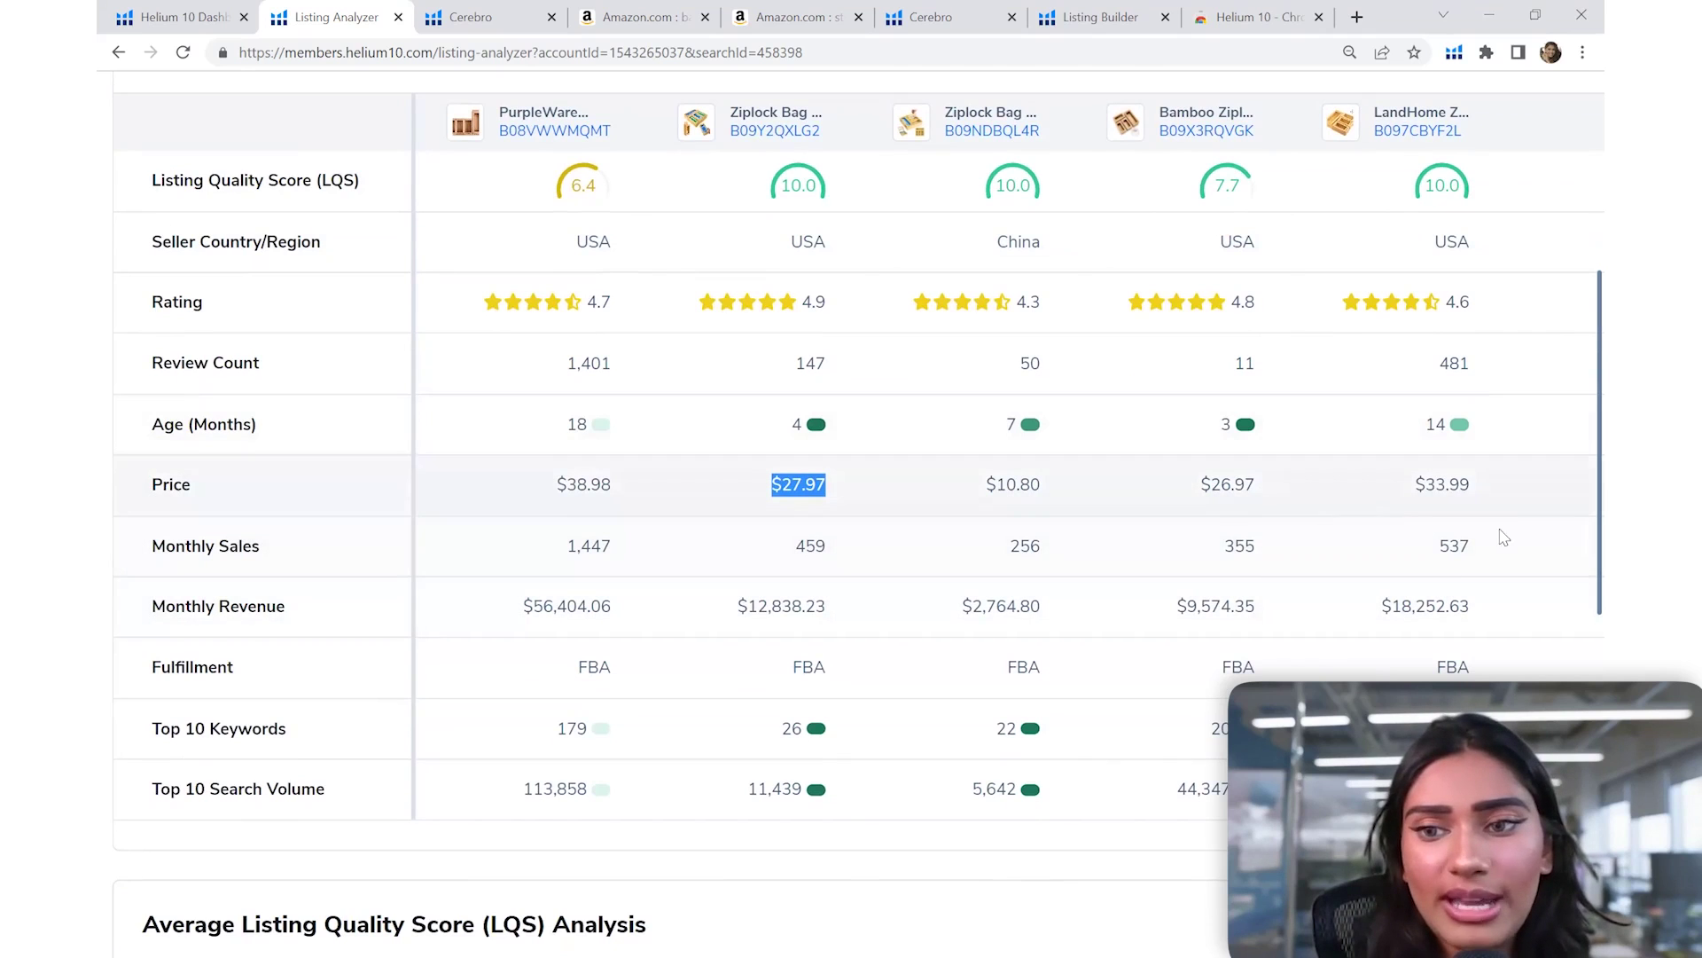
{"action": "left_click_drag", "start_coordinate": [1273, 370], "coordinate": [1228, 374]}
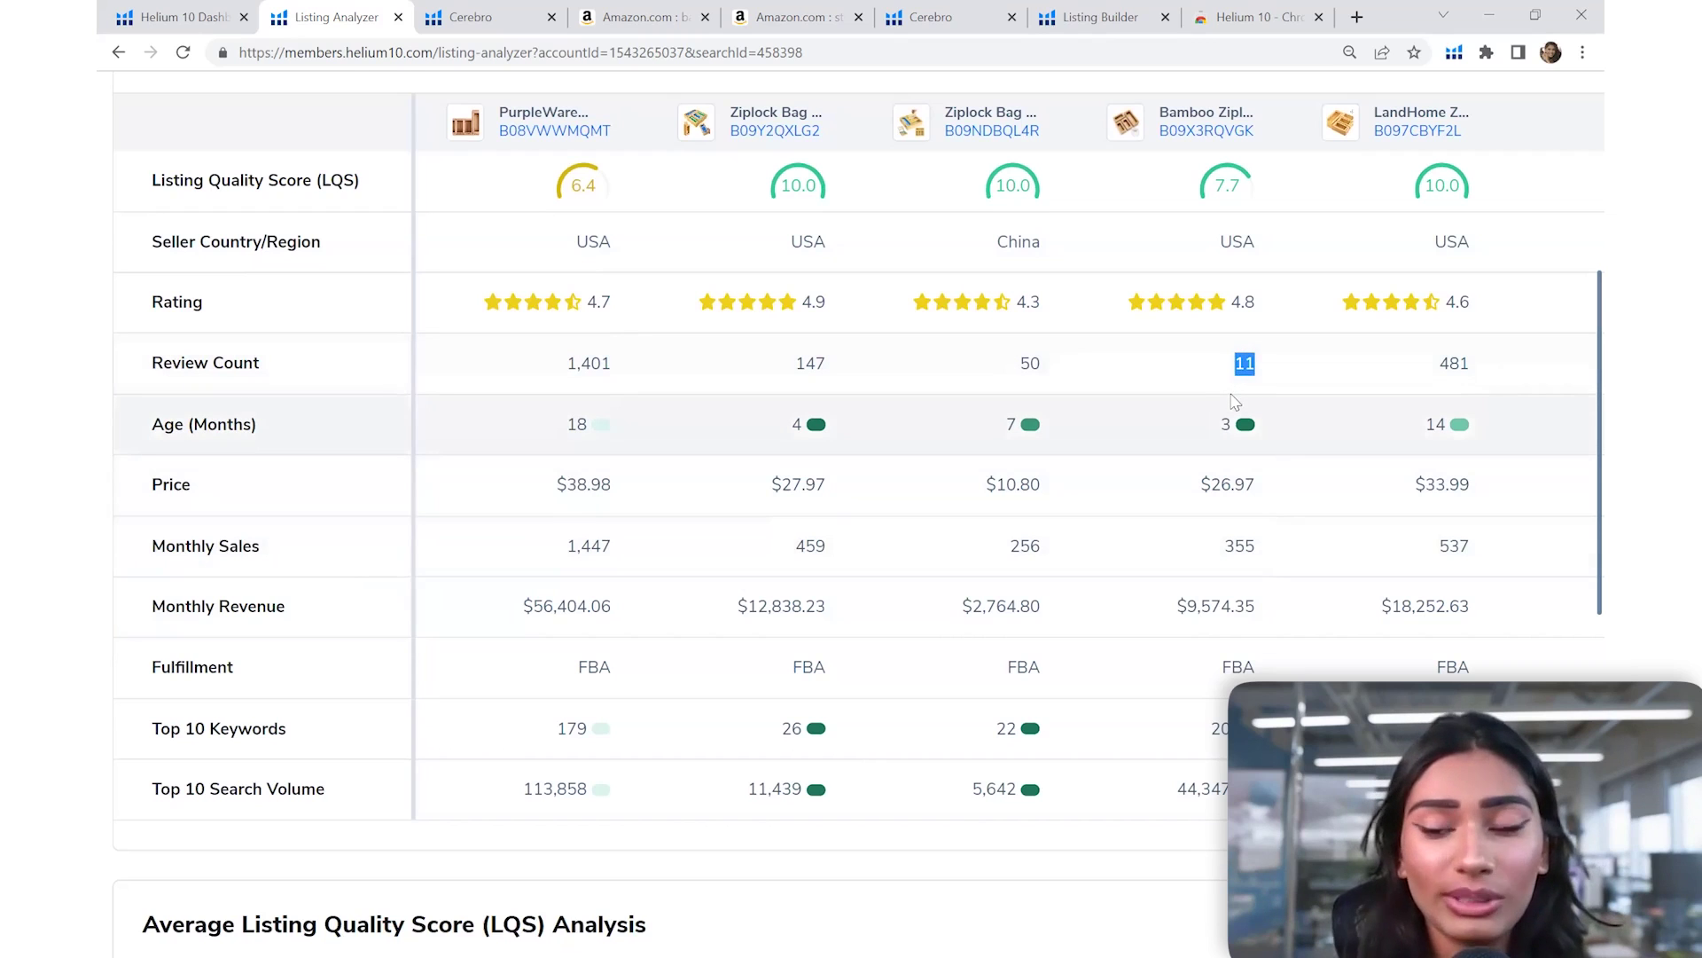
{"action": "left_click", "coordinate": [1272, 553]}
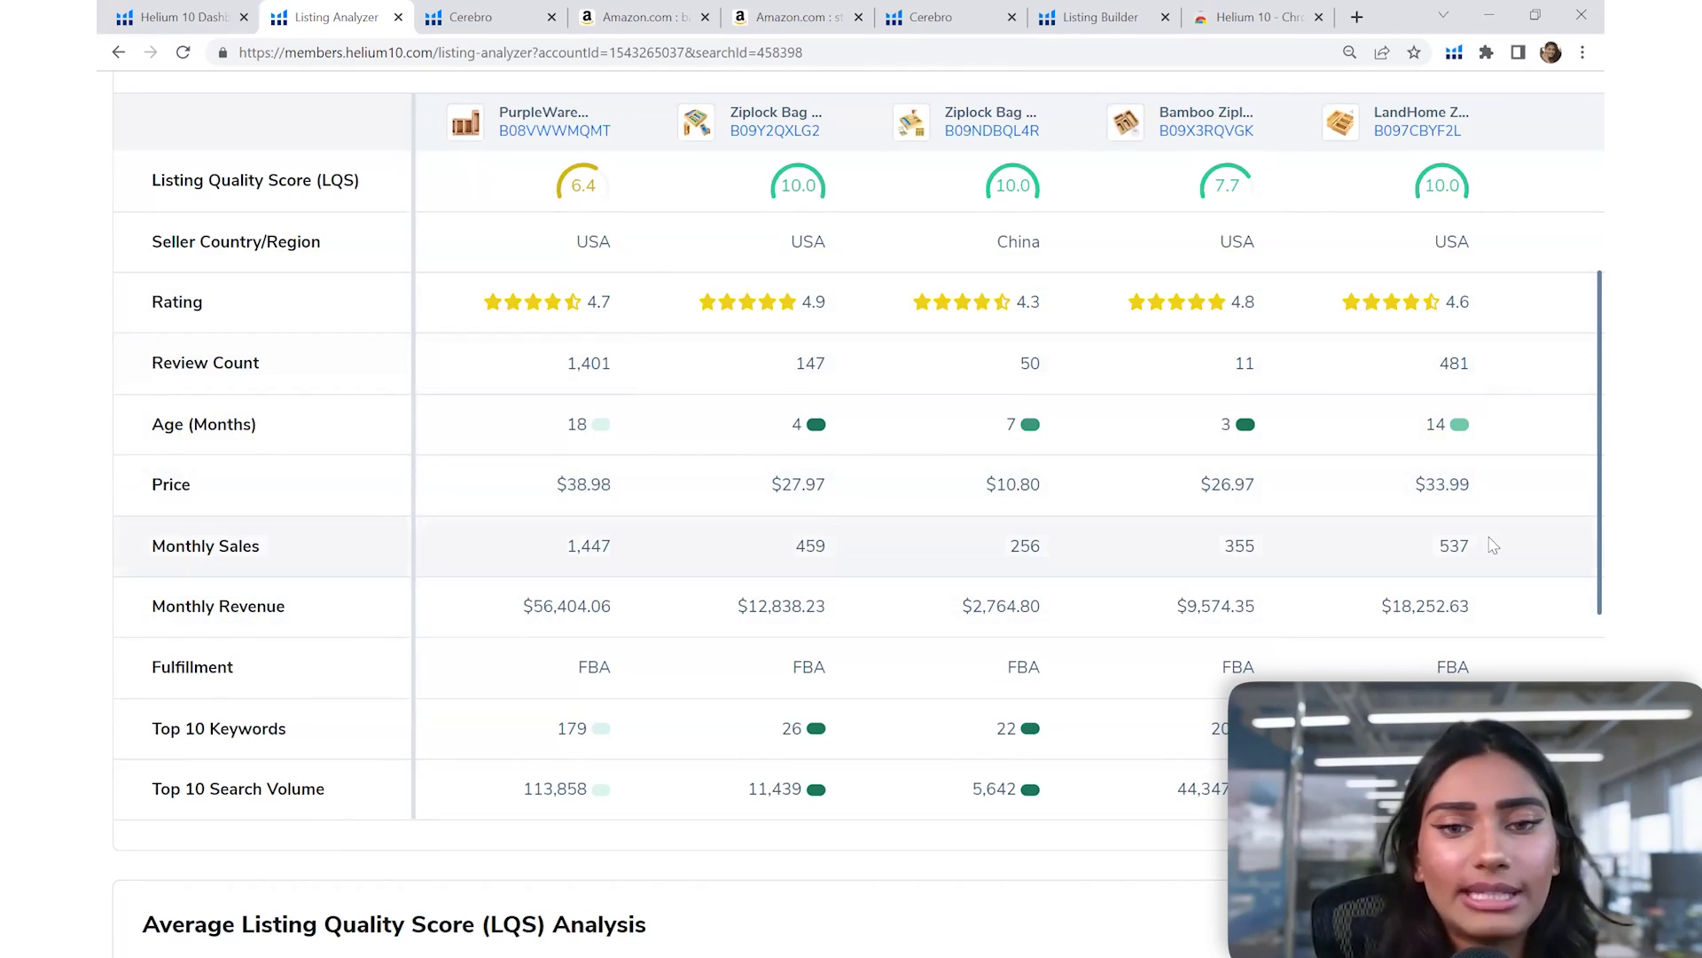
{"action": "left_click_drag", "start_coordinate": [630, 557], "coordinate": [523, 549]}
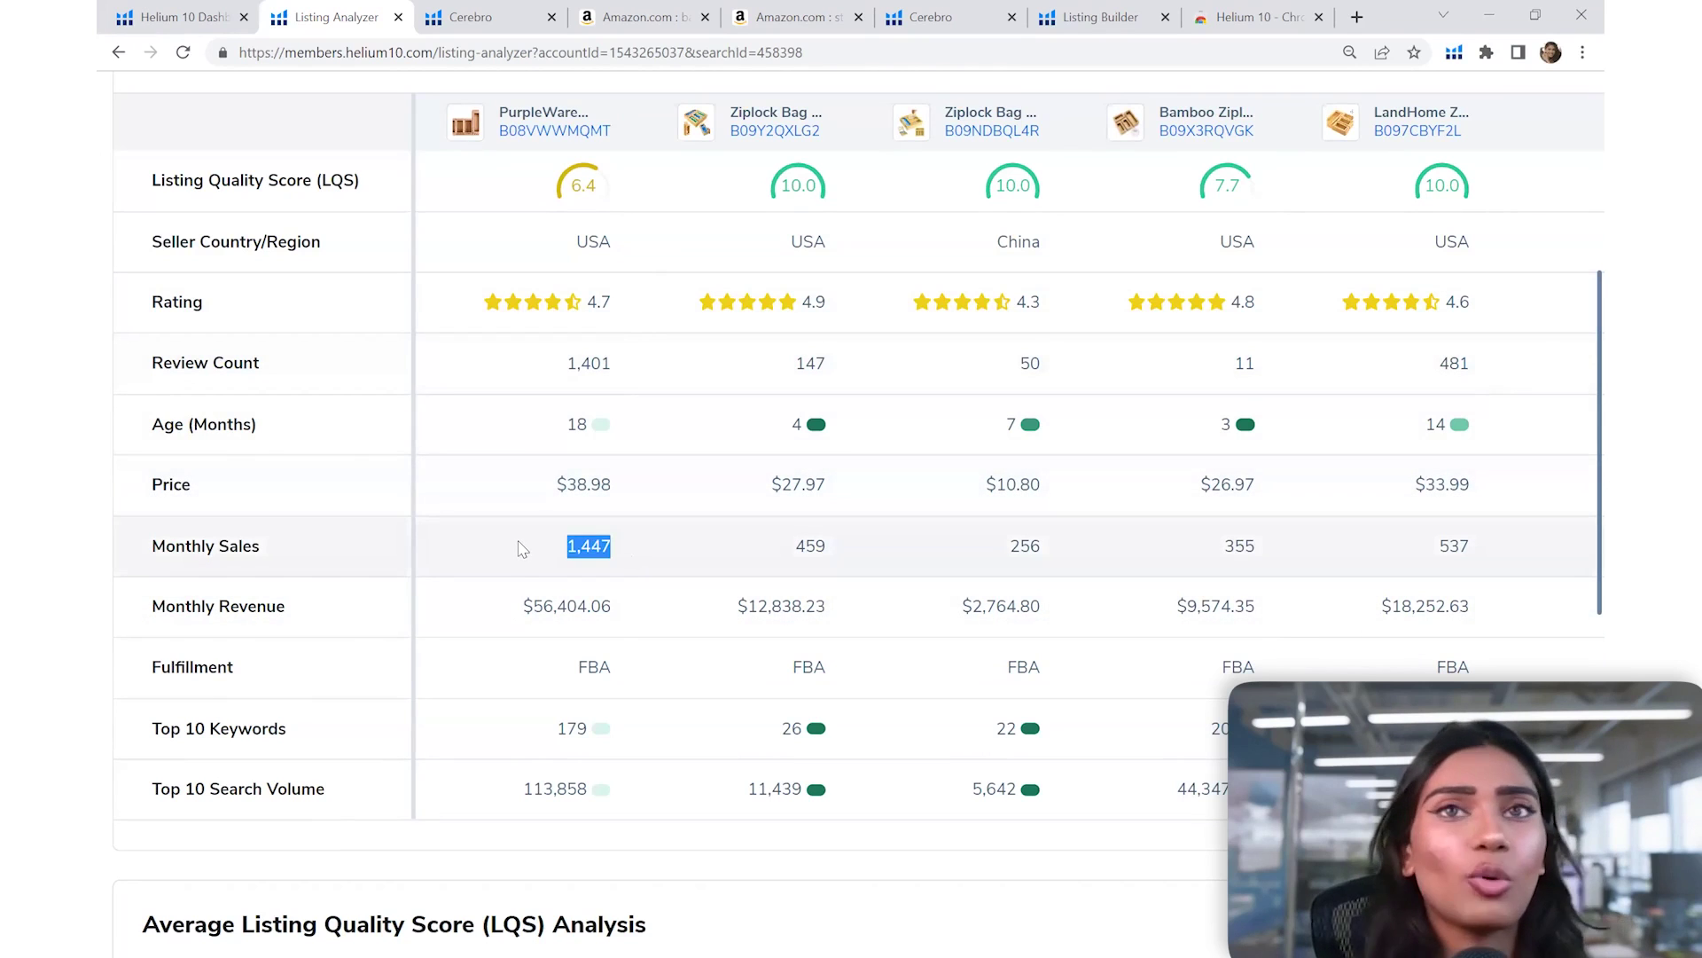
{"action": "left_click", "coordinate": [776, 566]}
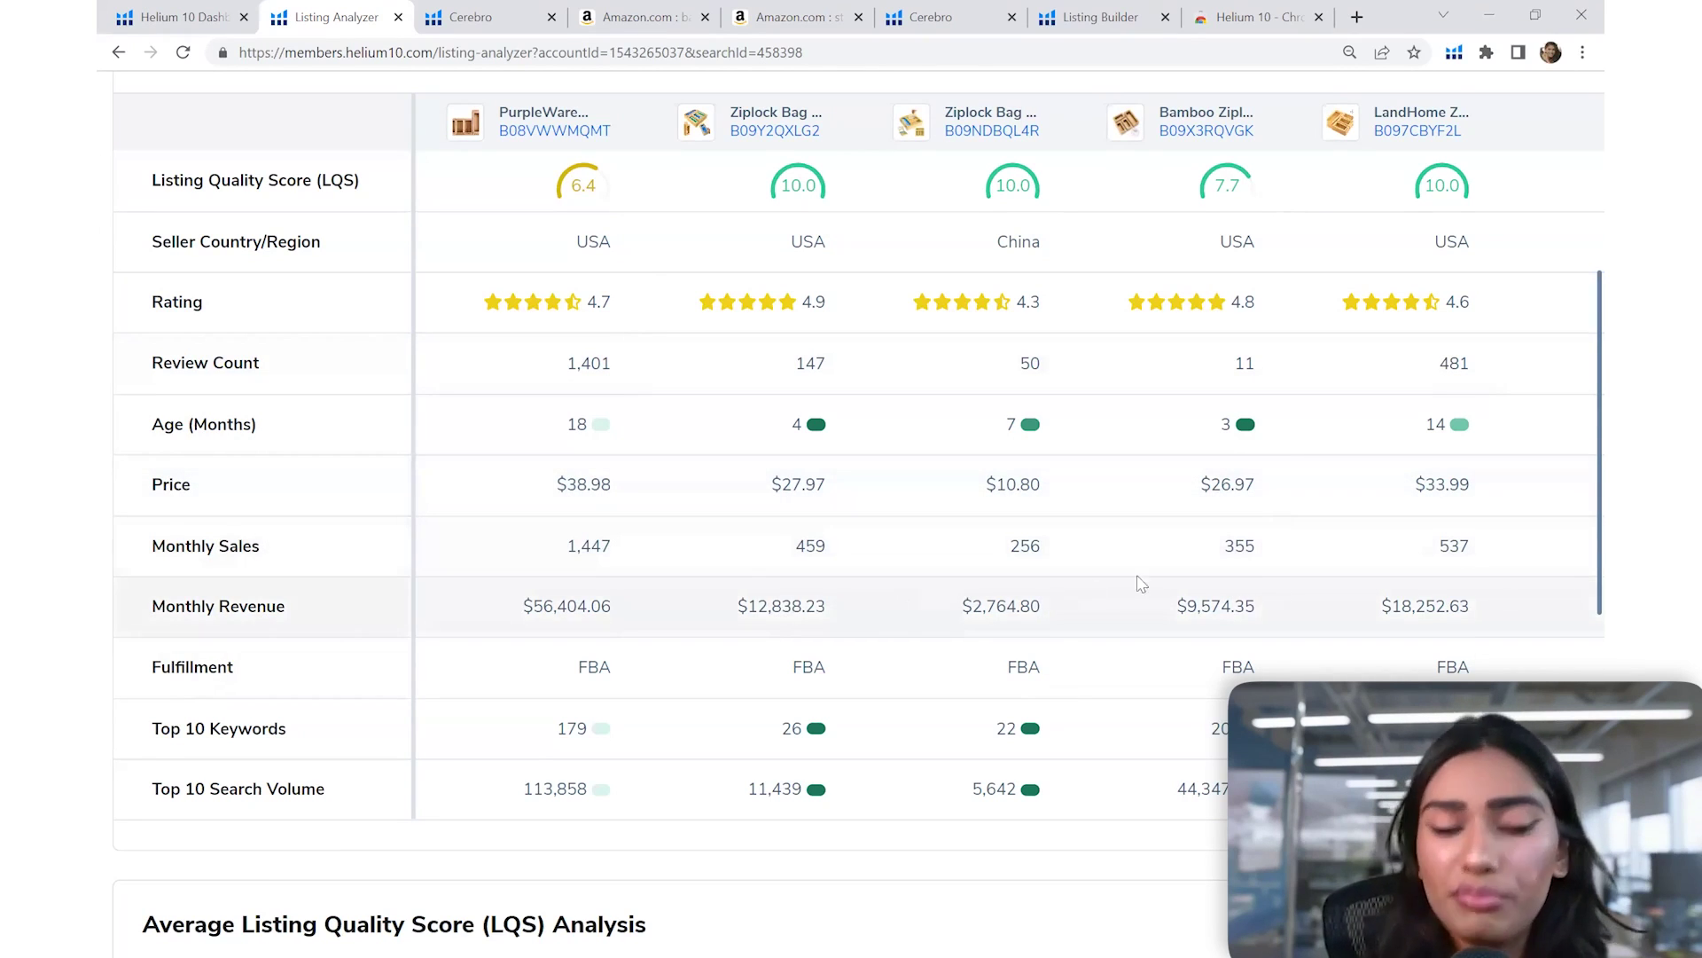
{"action": "scroll", "coordinate": [1282, 589], "scroll_direction": "down", "scroll_amount": 1}
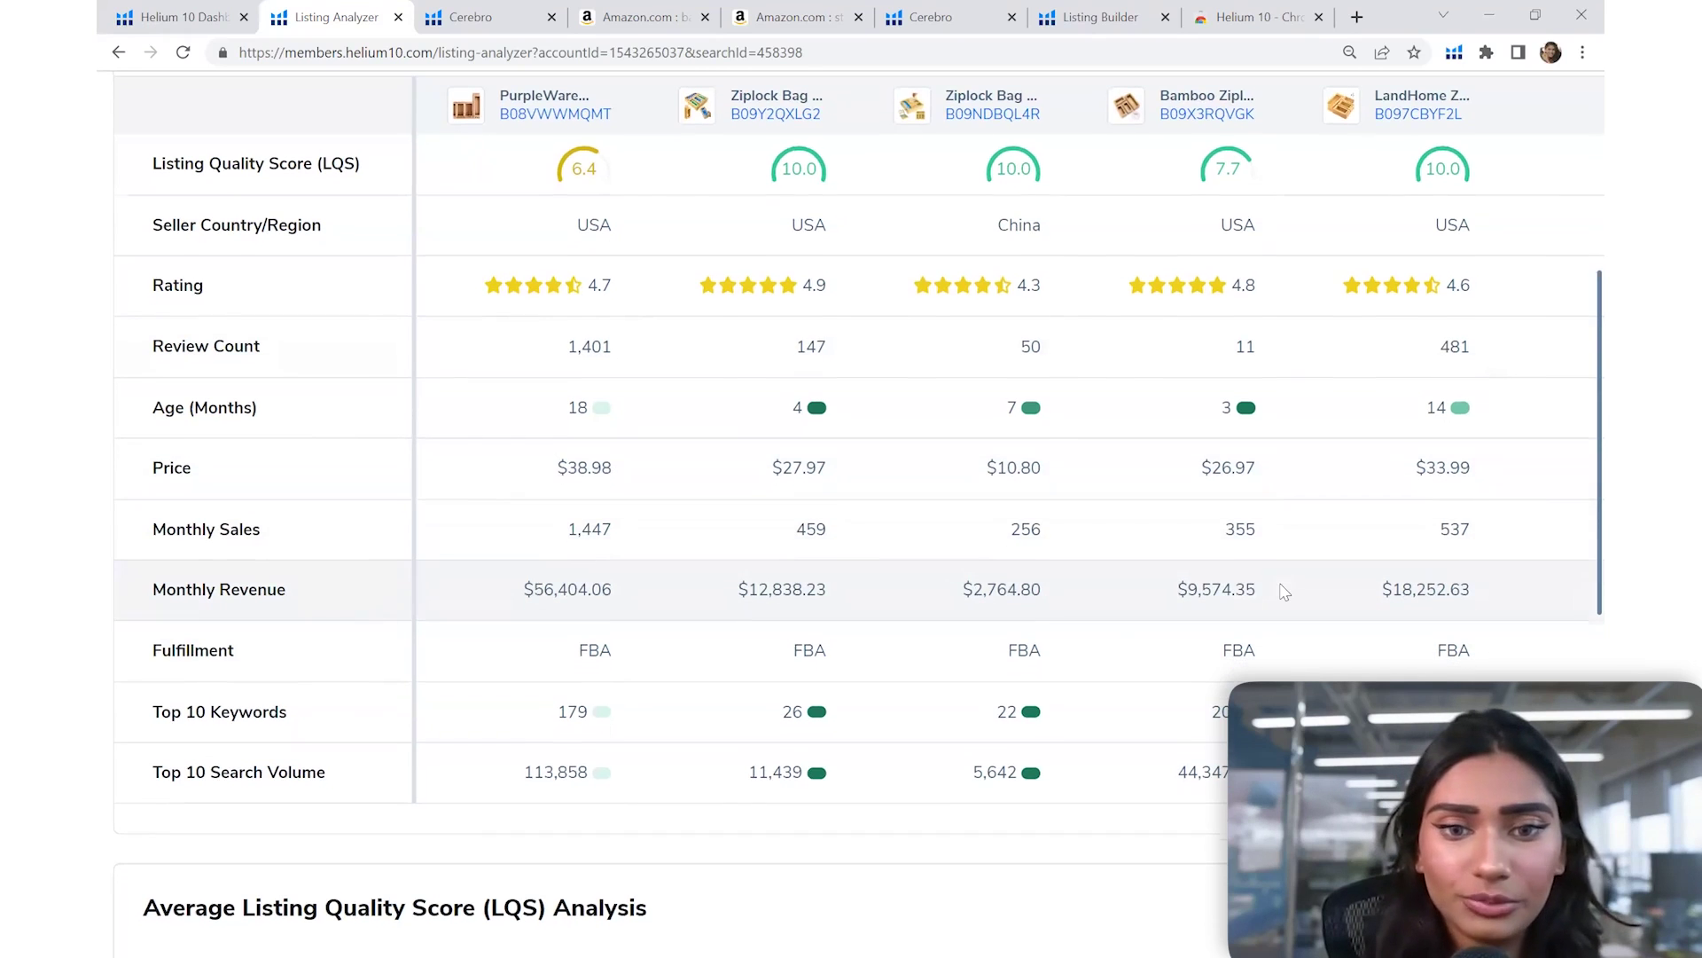
{"action": "scroll", "coordinate": [1013, 581], "scroll_direction": "down", "scroll_amount": 1}
{"action": "scroll", "coordinate": [1012, 585], "scroll_direction": "up", "scroll_amount": 1}
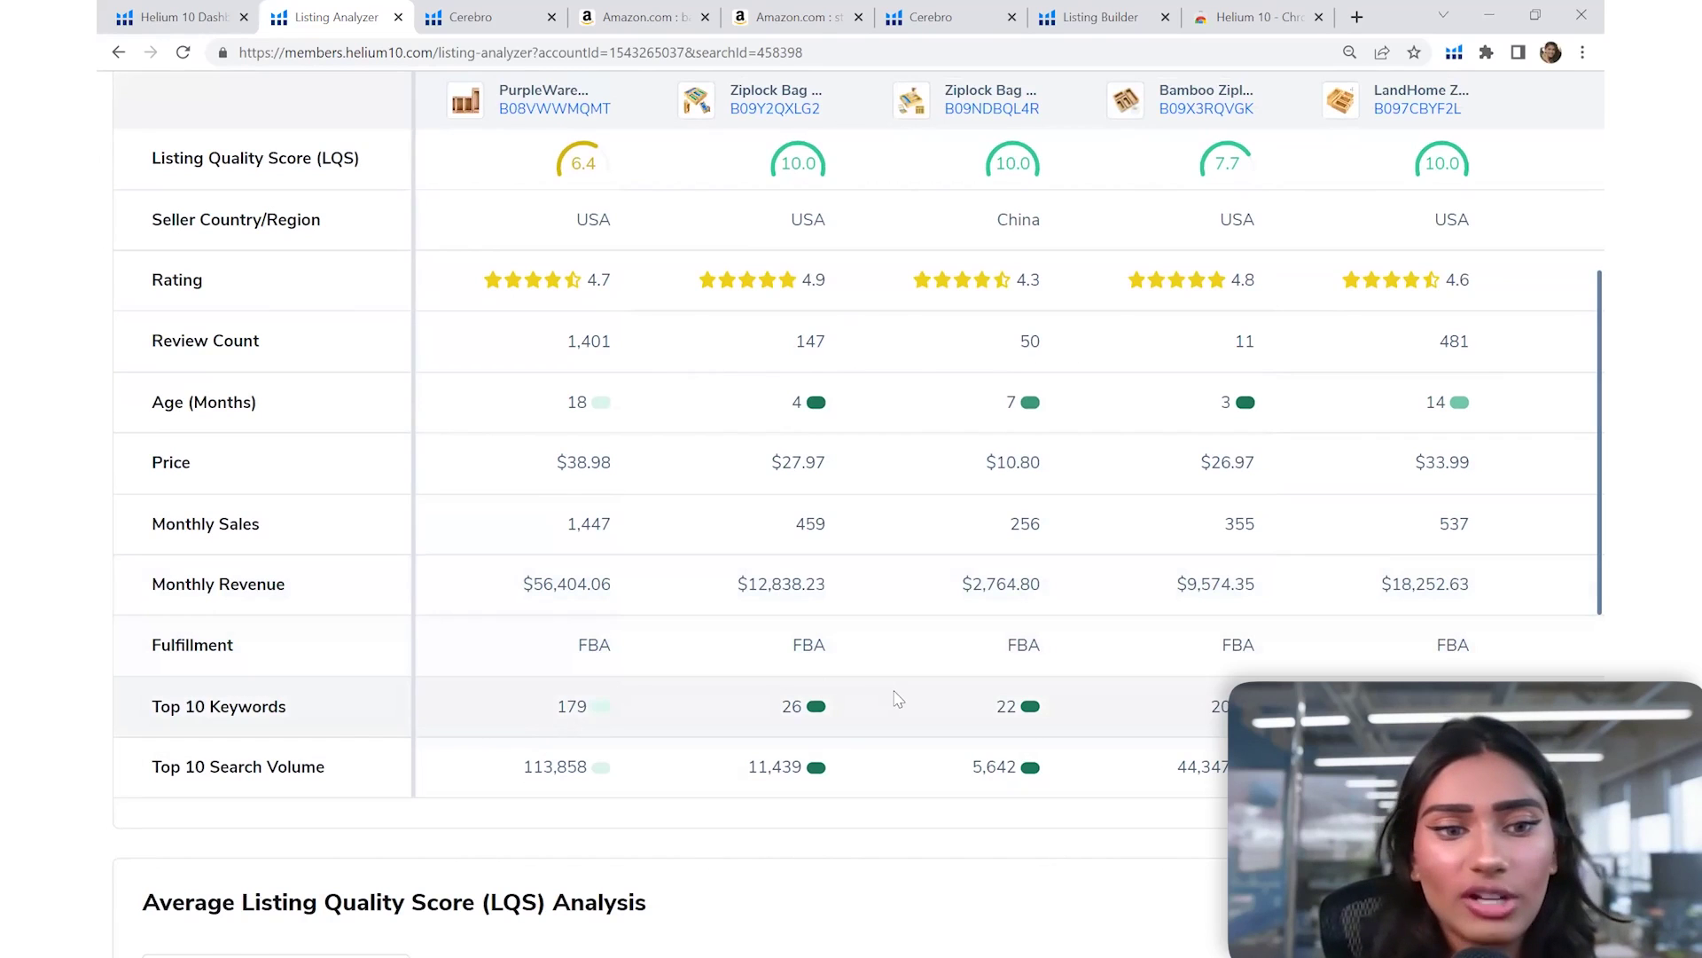
Review the Average Listing Quality Score analysis and check which ASINs meet the title criteria in the Copy Breakdown
{"action": "key", "text": "ctrl+minus"}
{"action": "key", "text": "ctrl+minus"}
{"action": "key", "text": "ctrl+minus"}
{"action": "scroll", "coordinate": [896, 736], "scroll_direction": "down", "scroll_amount": 5}
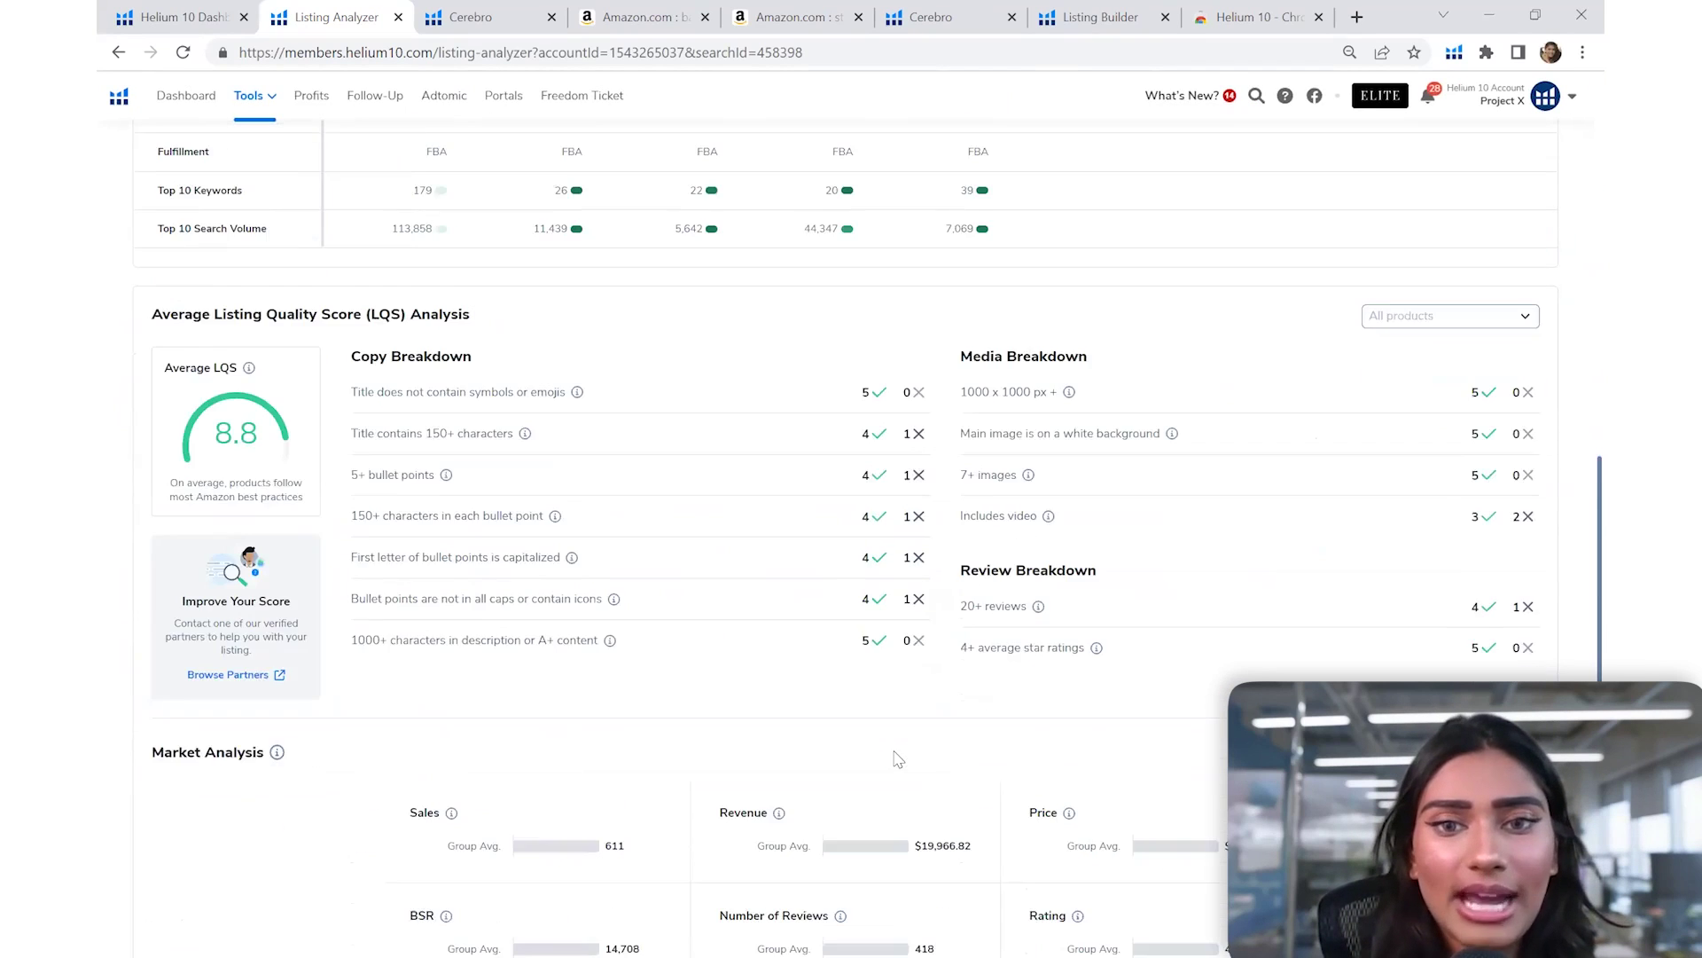
{"action": "scroll", "coordinate": [896, 758], "scroll_direction": "down", "scroll_amount": 1}
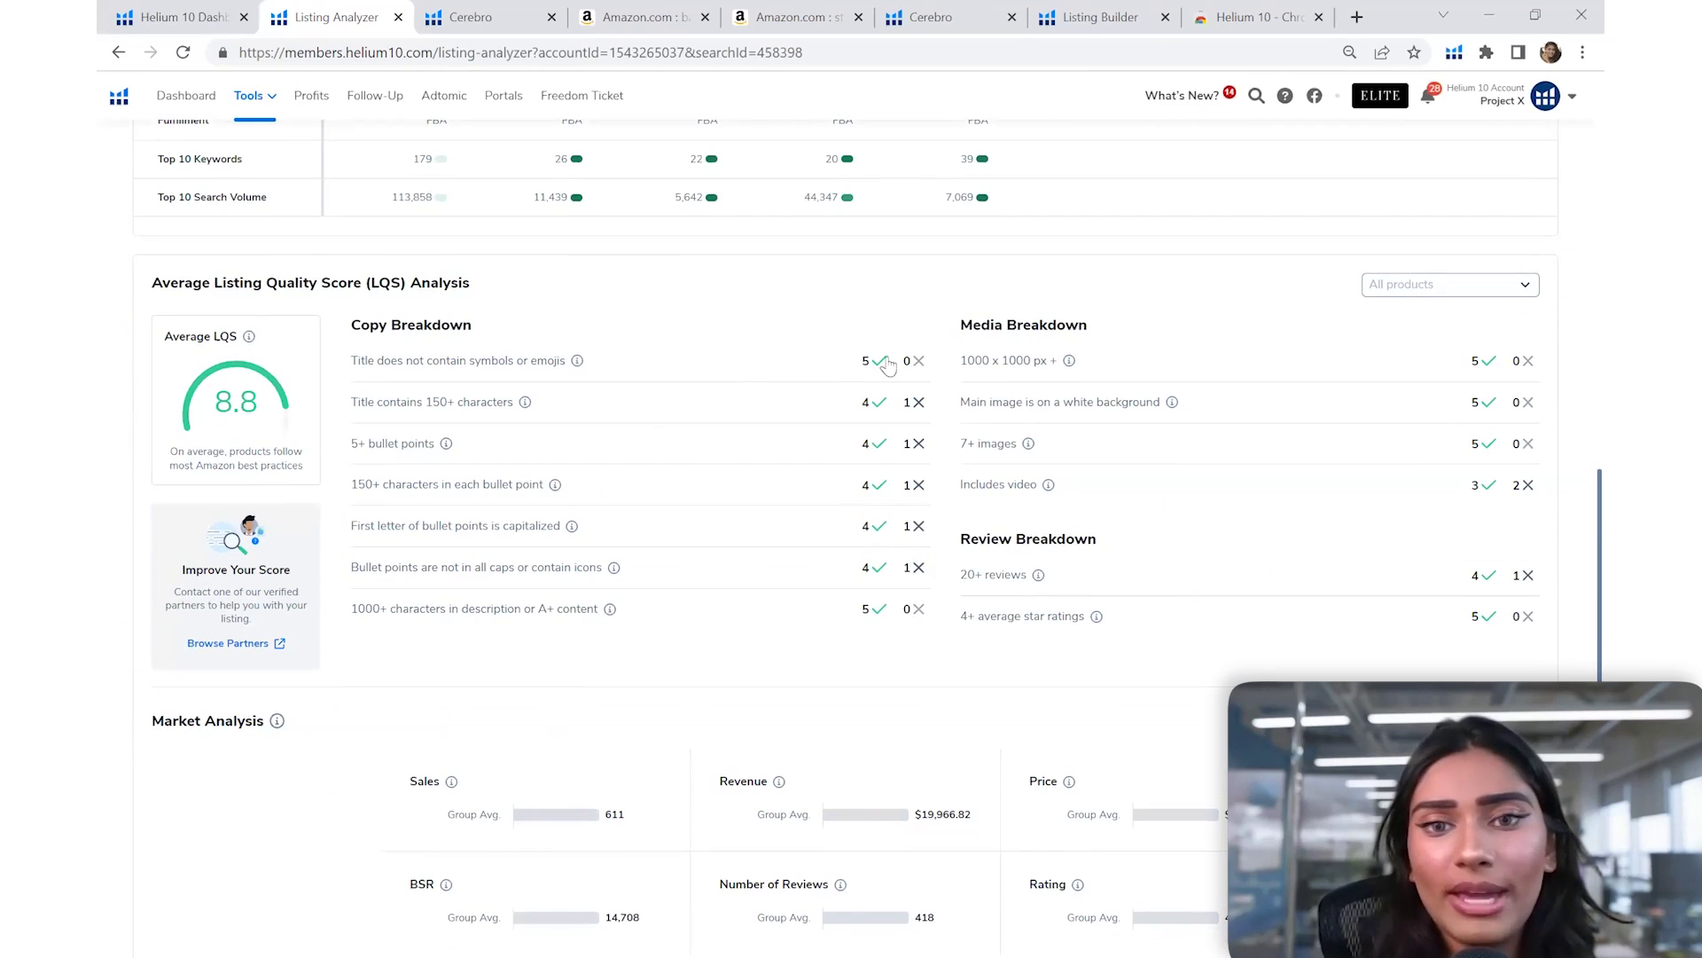
{"action": "mouse_move", "coordinate": [875, 361]}
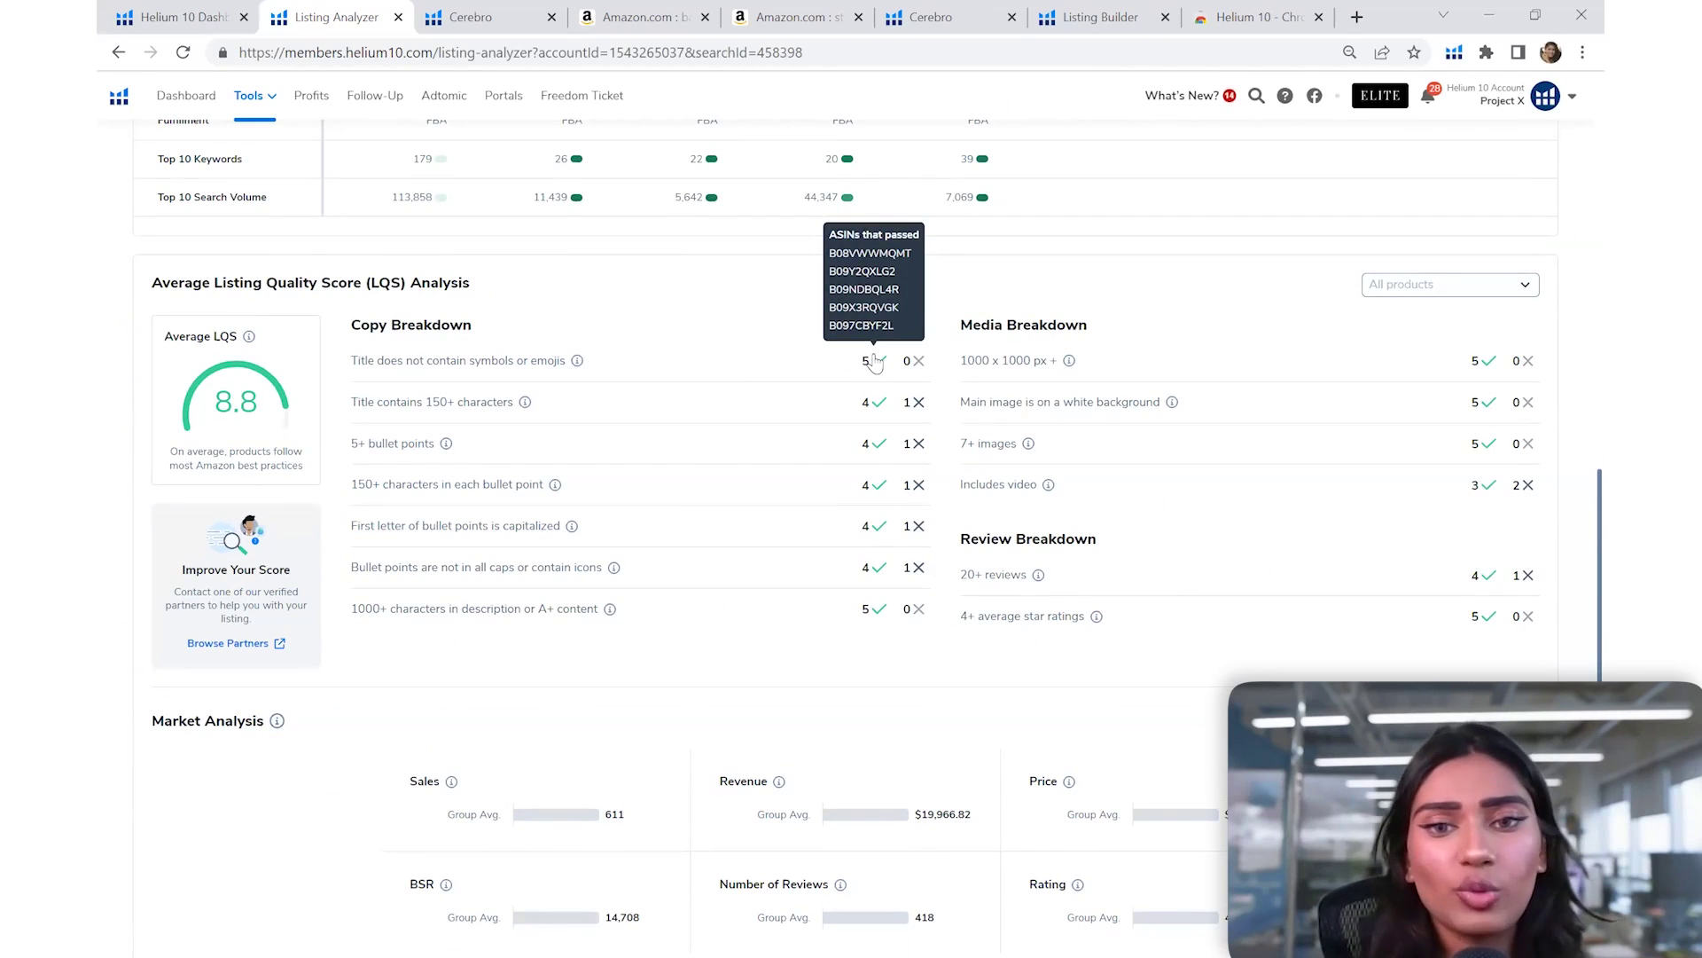
{"action": "mouse_move", "coordinate": [919, 405]}
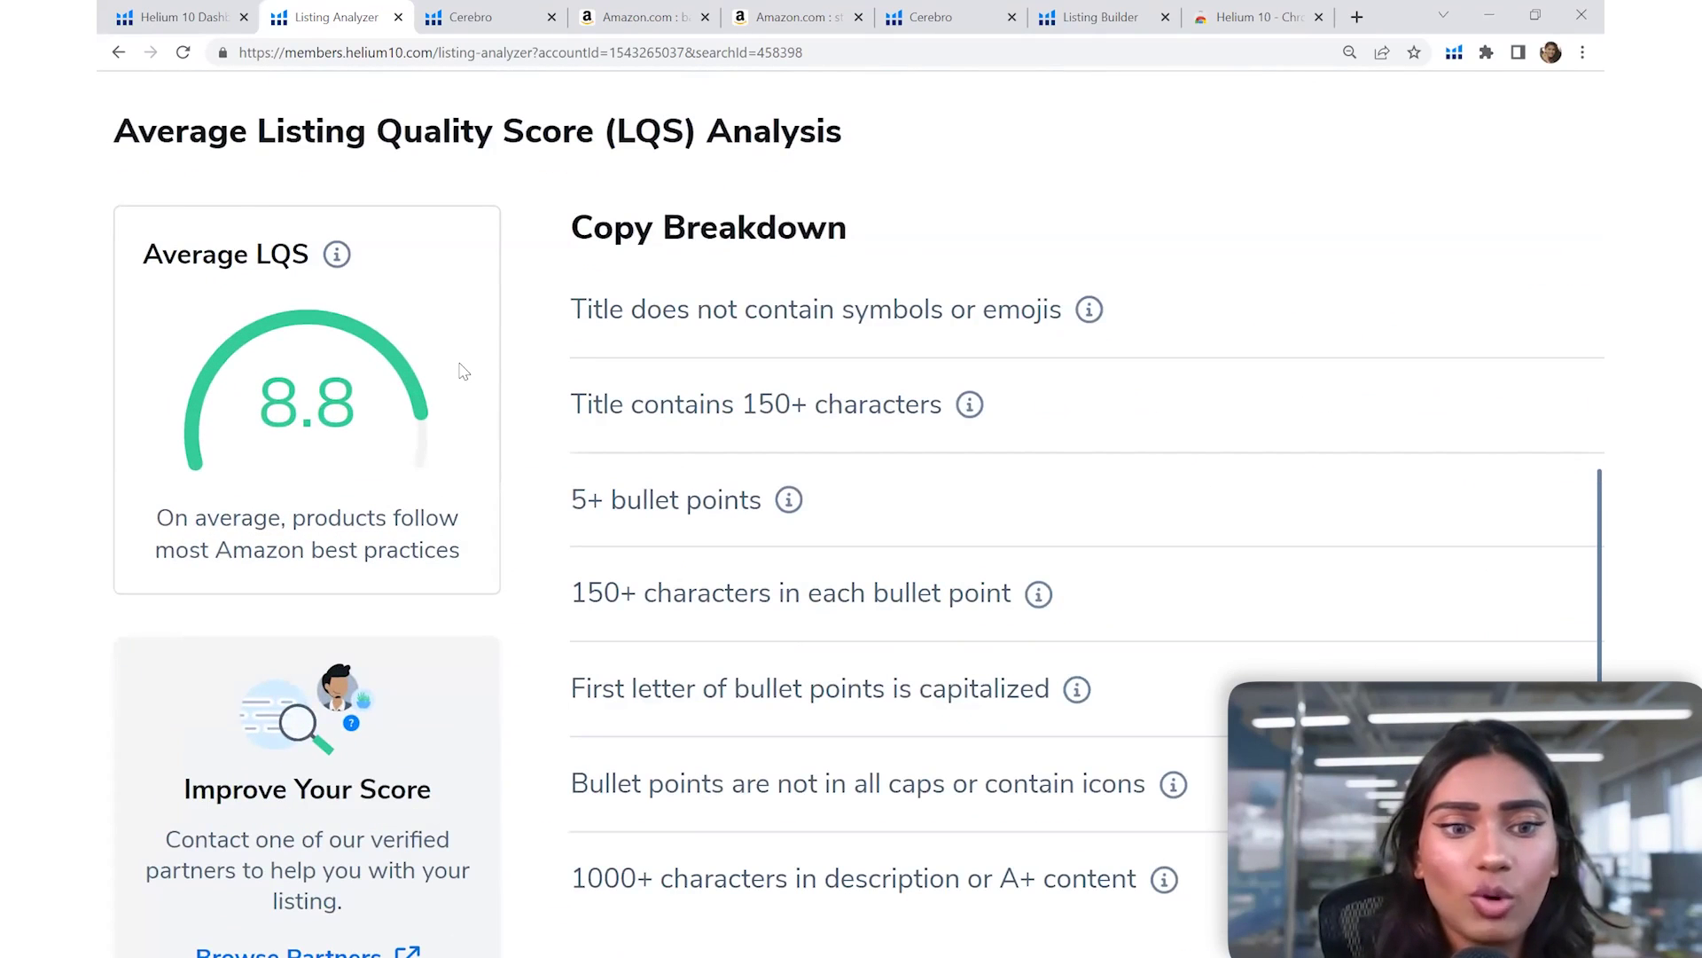
Review the Market Analysis group averages and the shared keyword figures and message in the Top Keywords Analysis
{"action": "scroll", "coordinate": [887, 372], "scroll_direction": "down", "scroll_amount": 4}
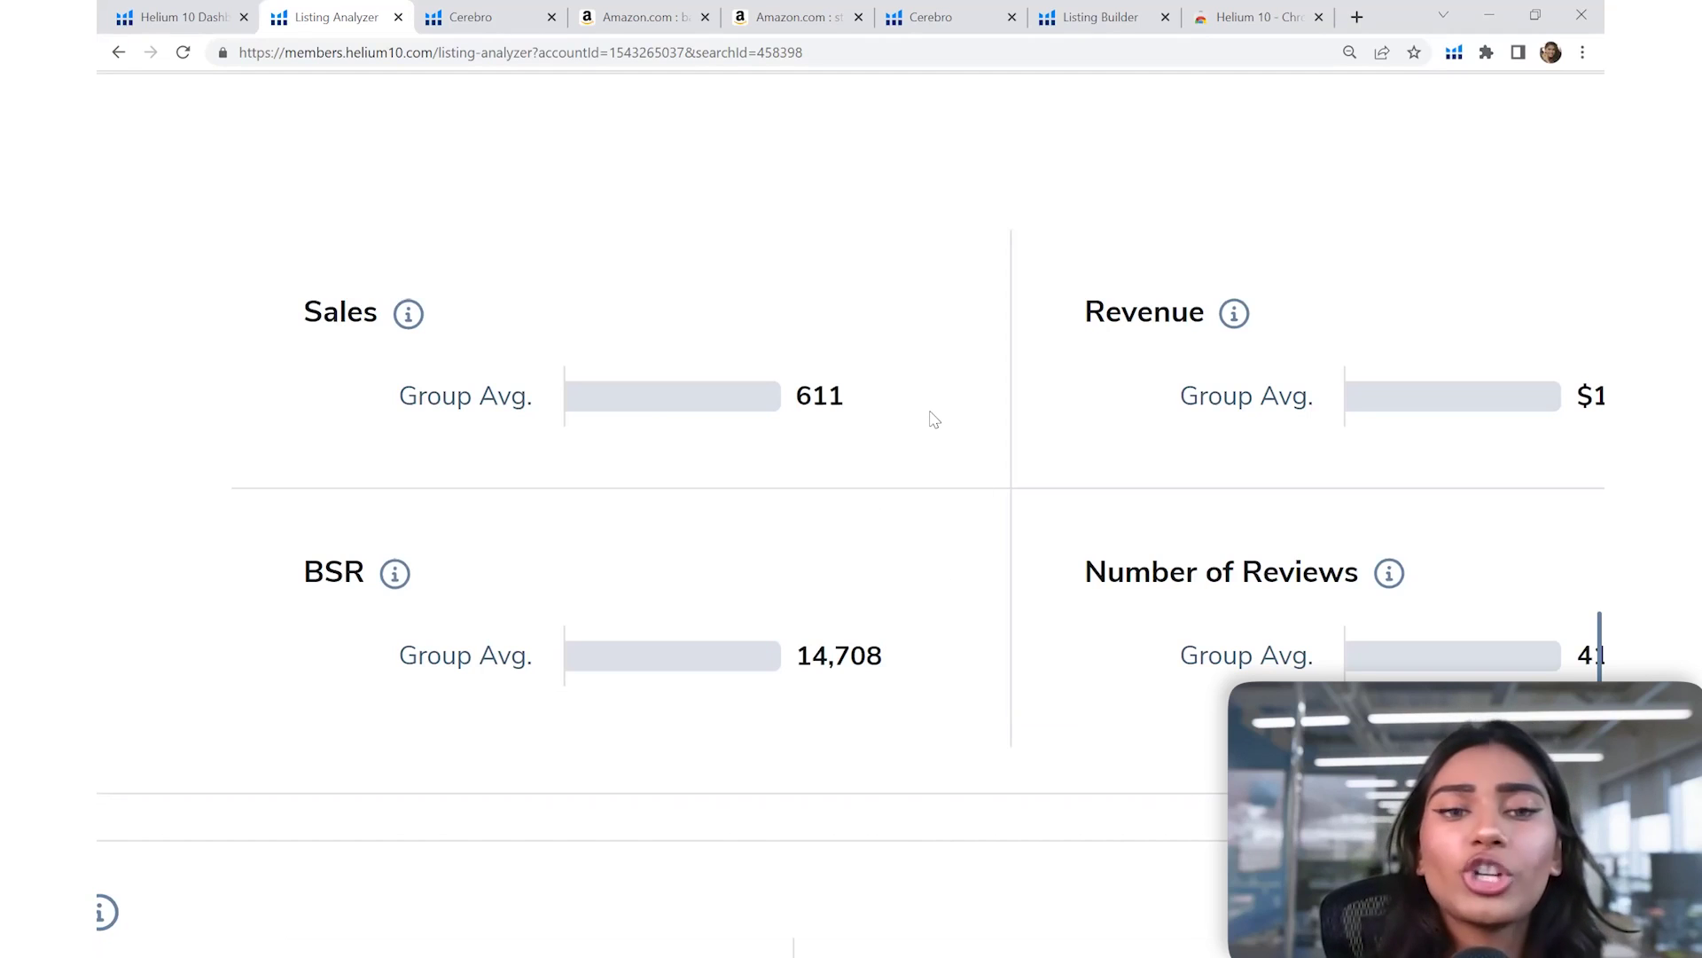
{"action": "key", "text": "ctrl+minus"}
{"action": "key", "text": "ctrl+minus"}
{"action": "key", "text": "ctrl+minus"}
{"action": "key", "text": "ctrl+minus"}
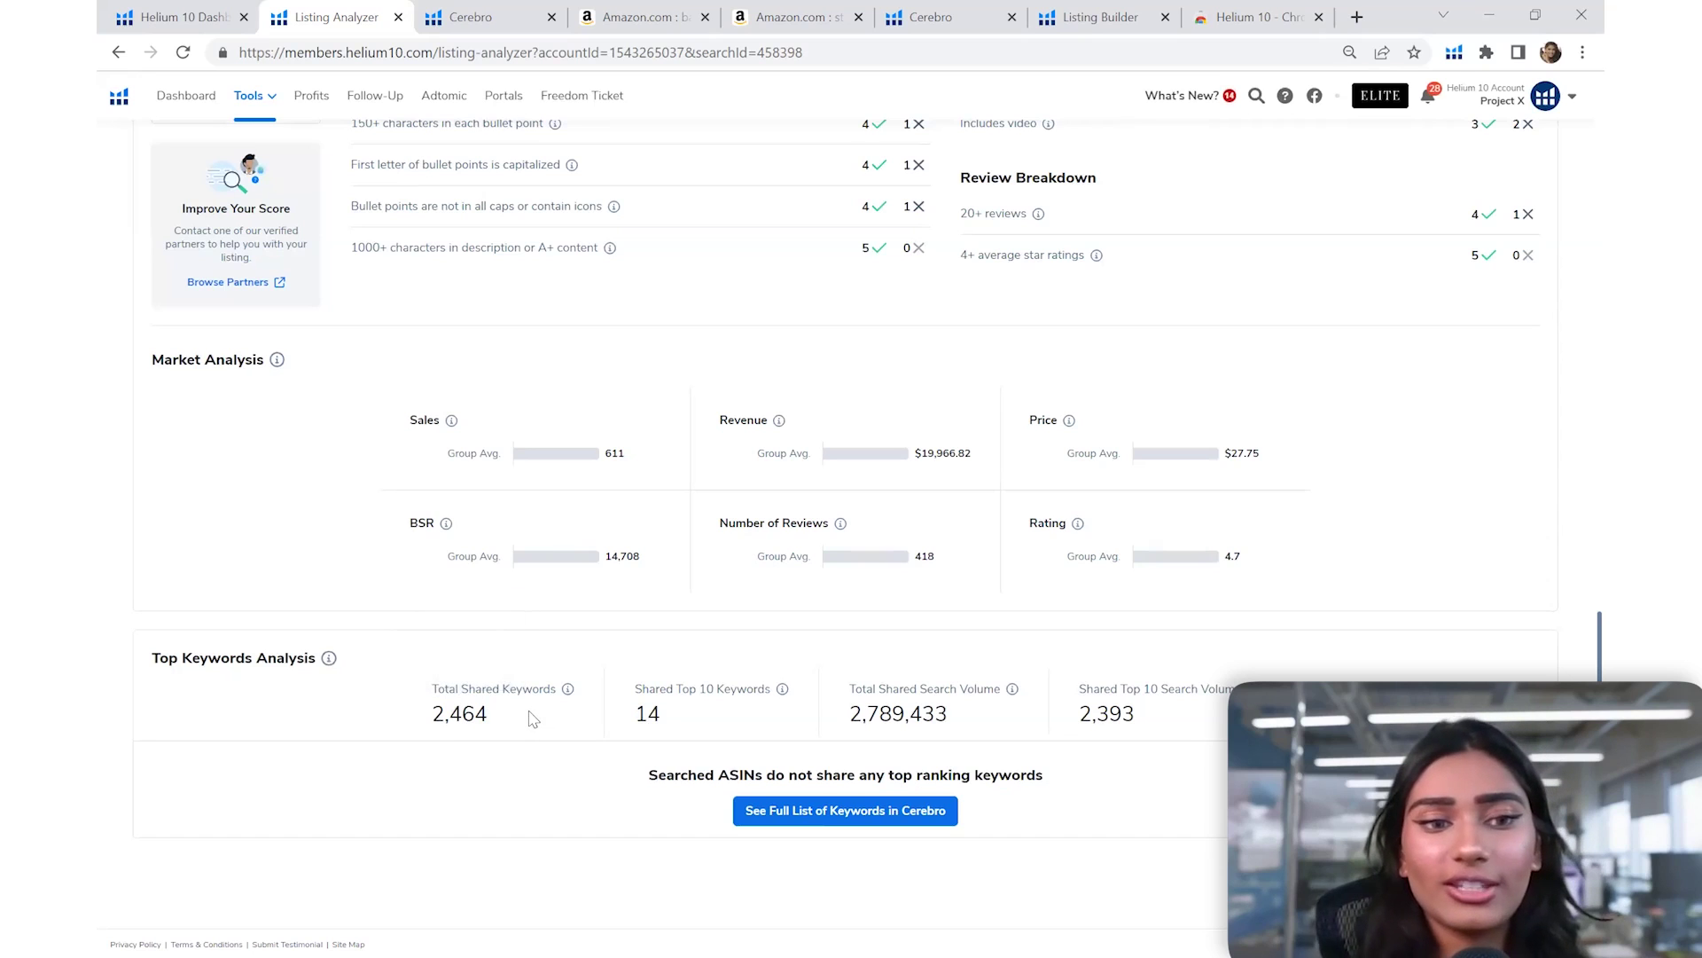
{"action": "left_click_drag", "start_coordinate": [650, 777], "coordinate": [1049, 778]}
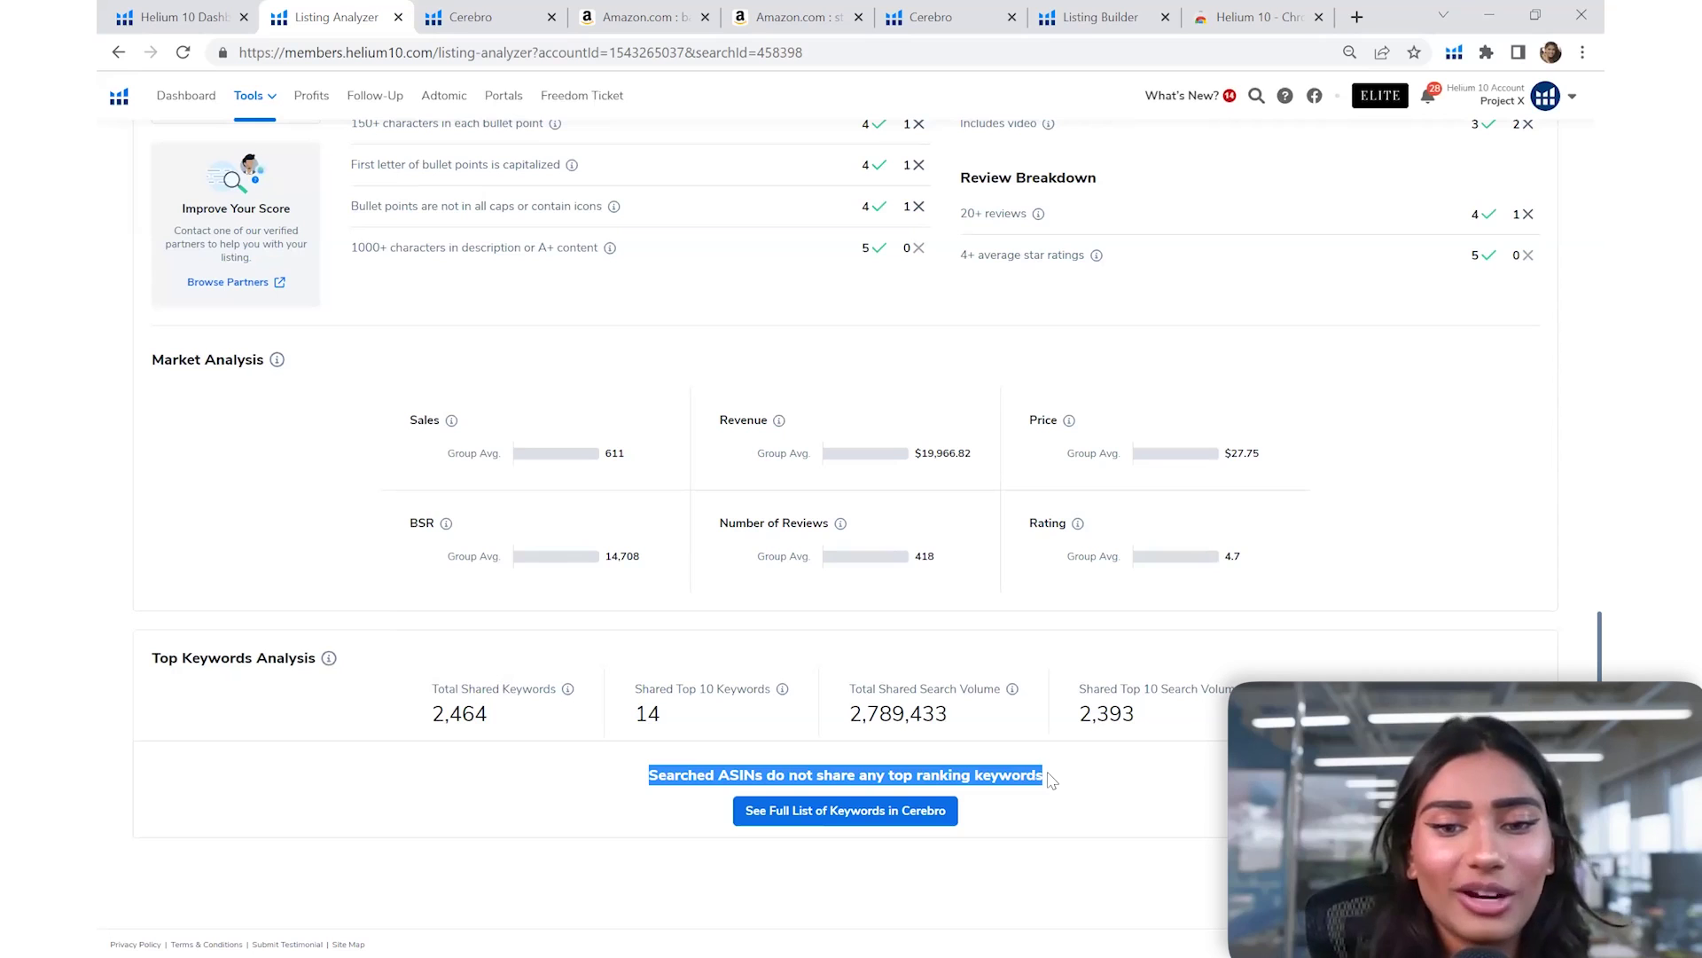
{"action": "left_click", "coordinate": [1050, 779]}
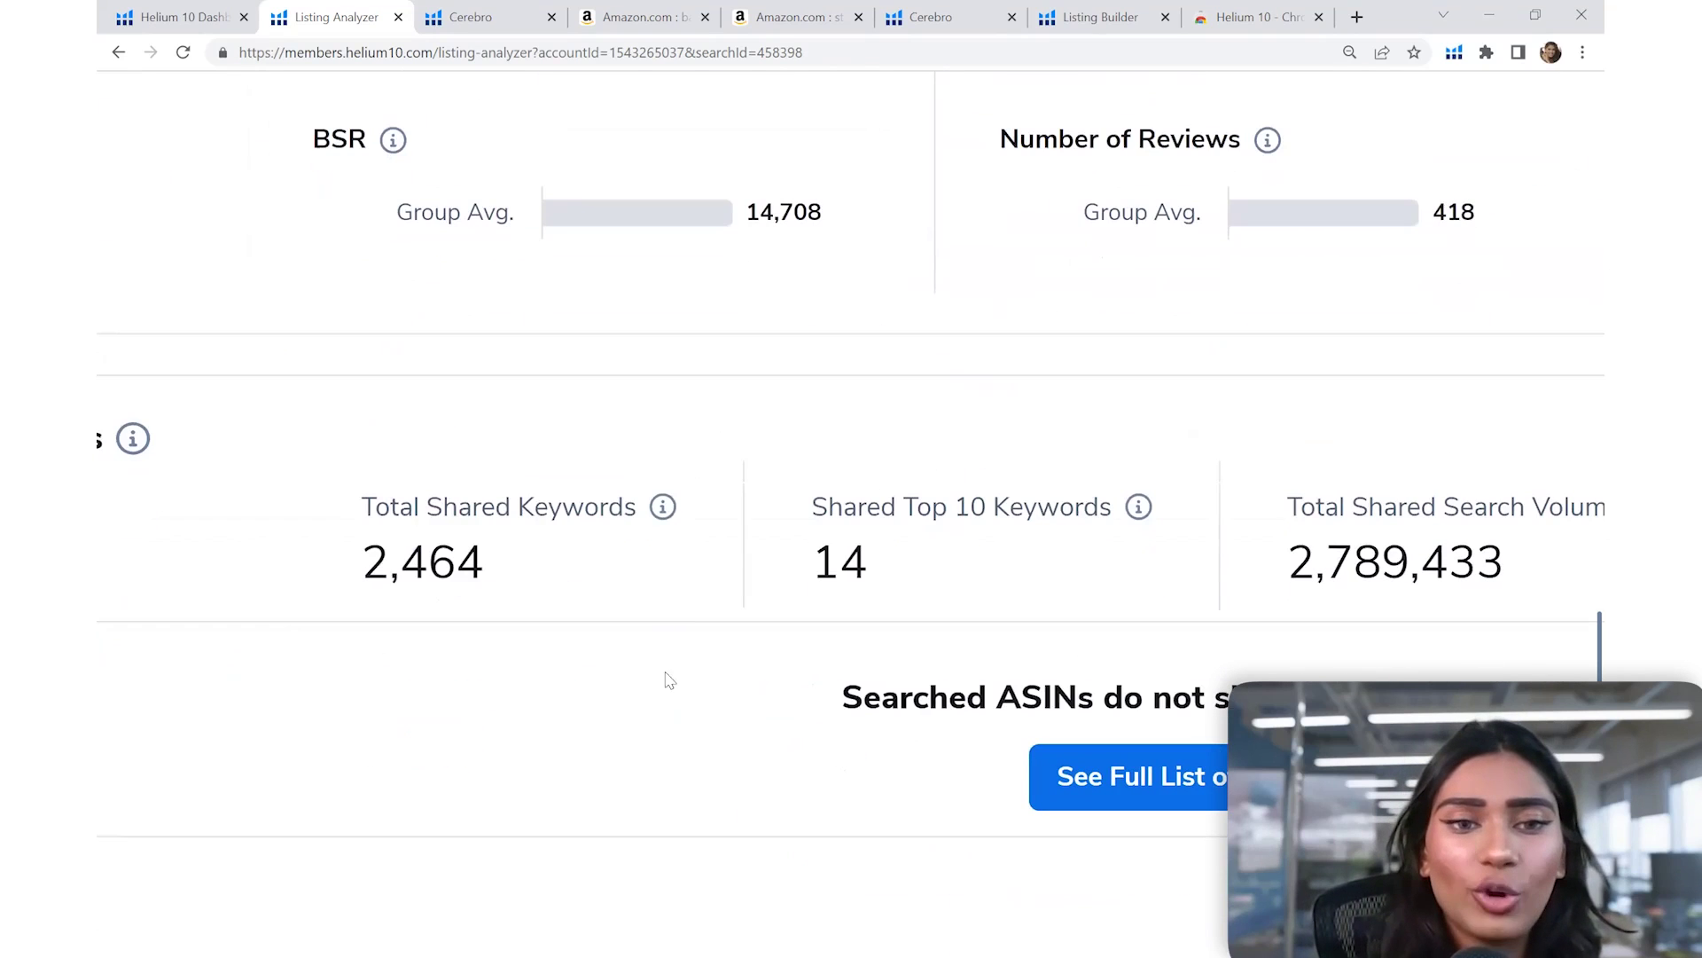
Check the definitions of Total Shared Keywords and Shared Top 10 Keywords and read the shared search volume figures in the Top Keywords Analysis
{"action": "mouse_move", "coordinate": [665, 511]}
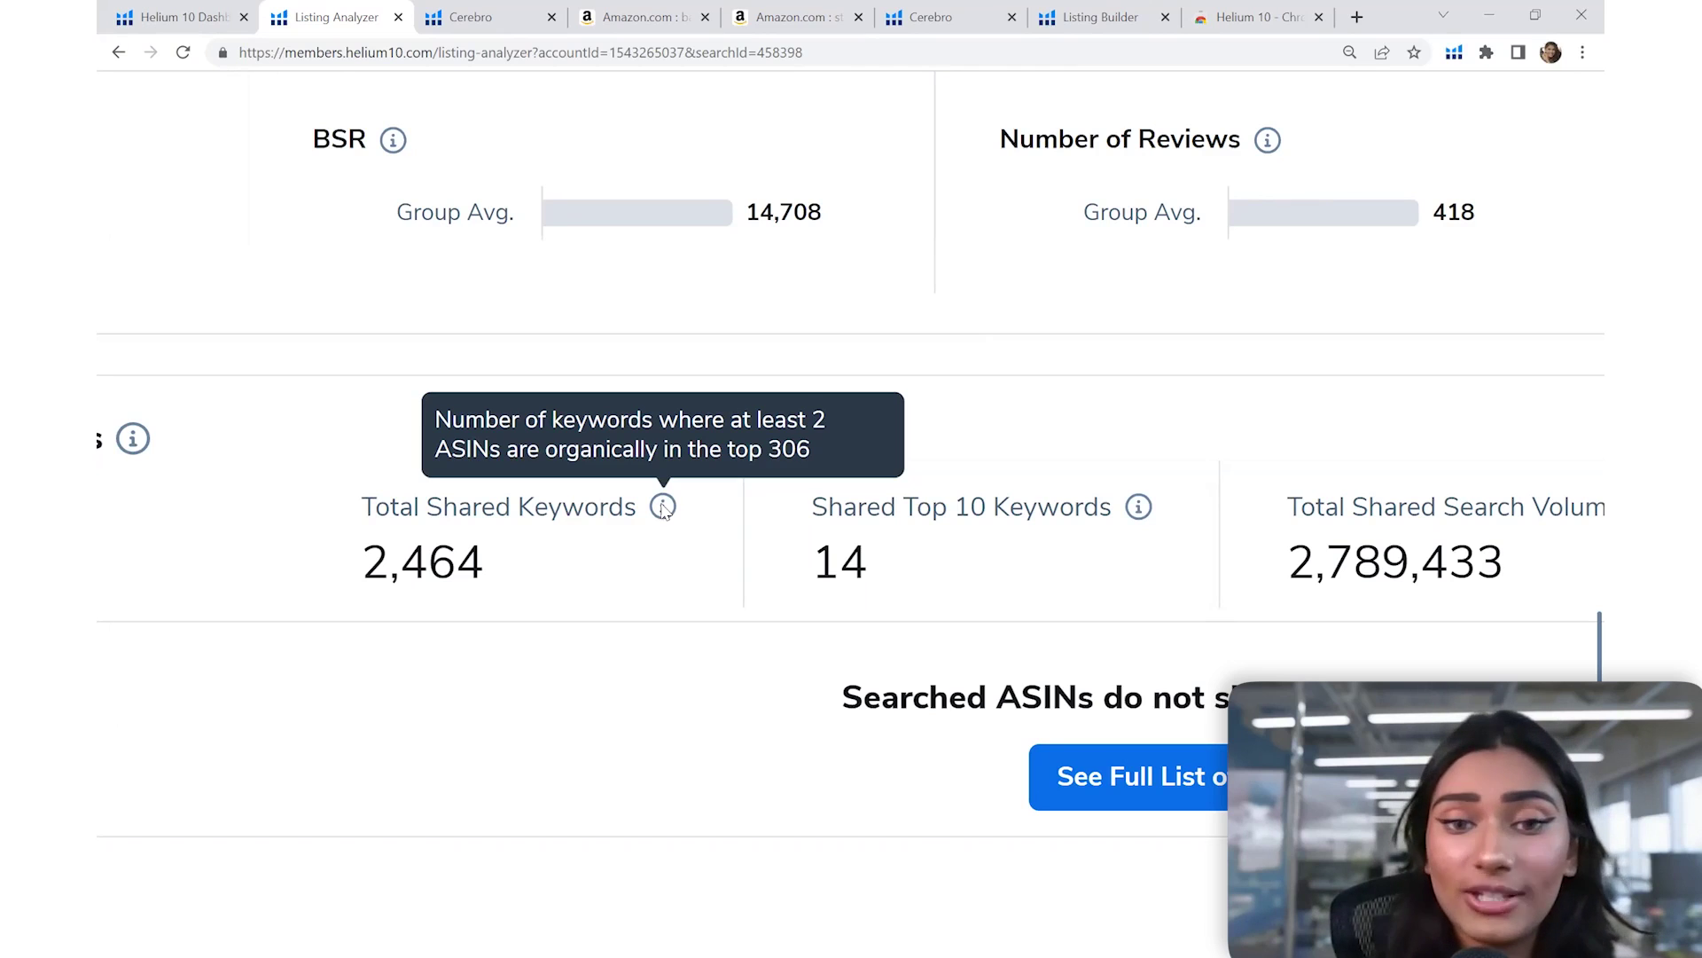
{"action": "scroll", "coordinate": [966, 492], "scroll_direction": "right", "scroll_amount": 3}
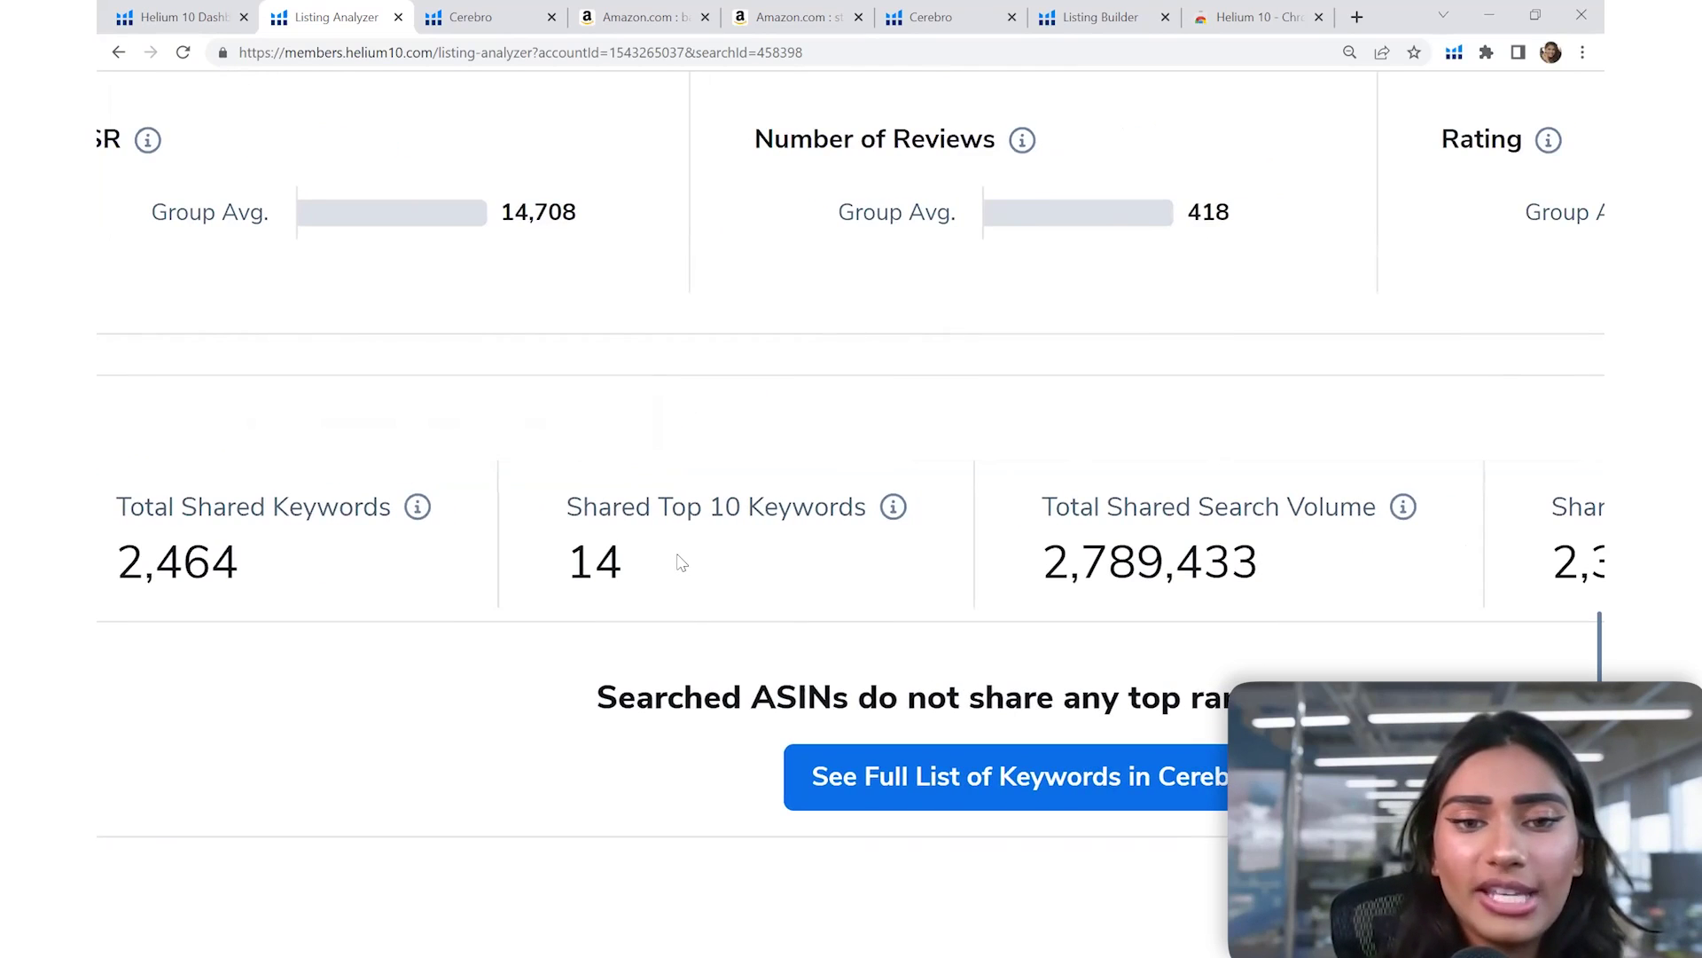
{"action": "mouse_move", "coordinate": [900, 511]}
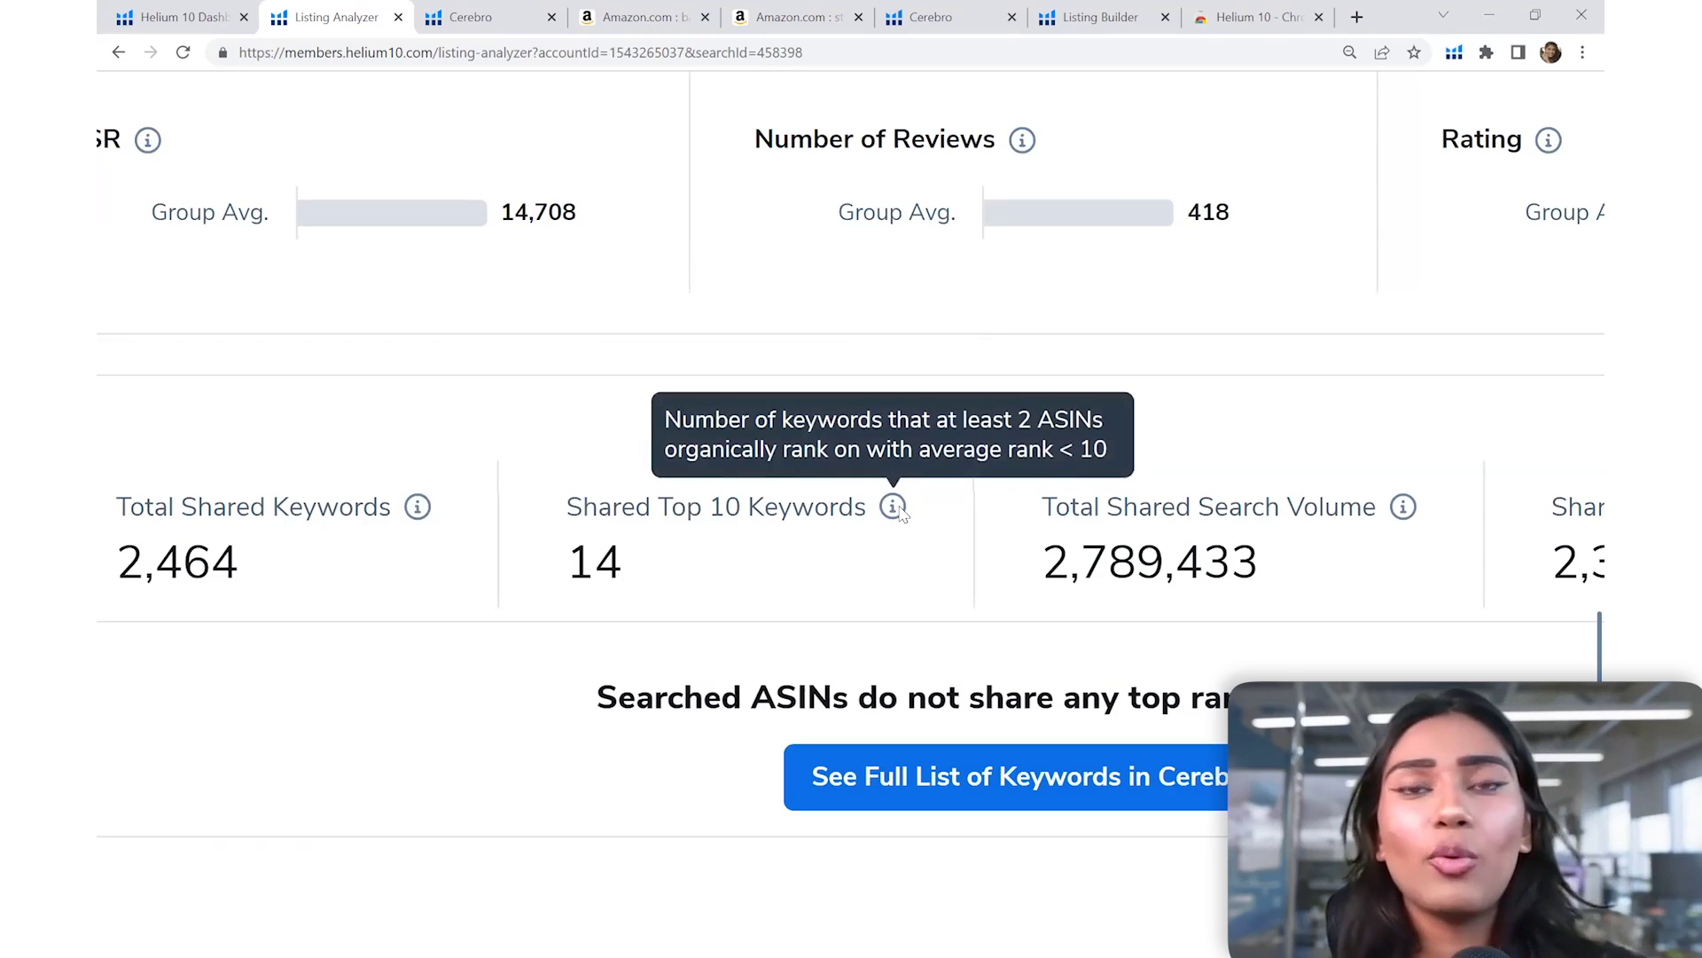
{"action": "scroll", "coordinate": [1371, 559], "scroll_direction": "right", "scroll_amount": 6}
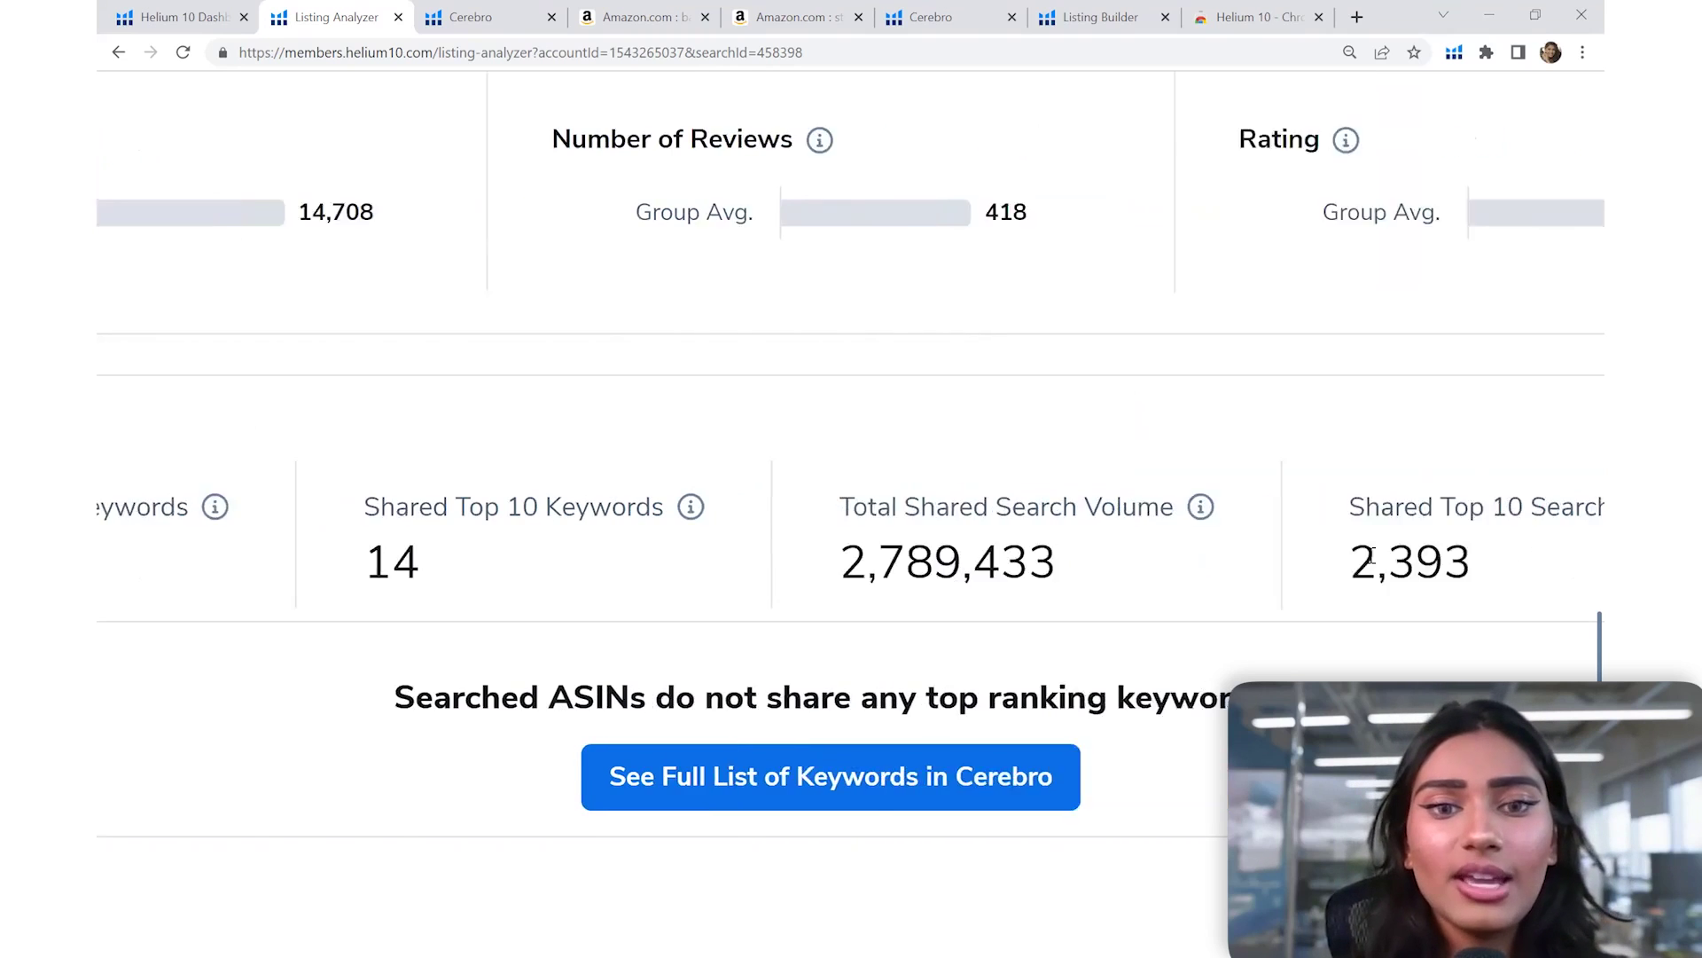
{"action": "scroll", "coordinate": [657, 492], "scroll_direction": "down", "scroll_amount": 5}
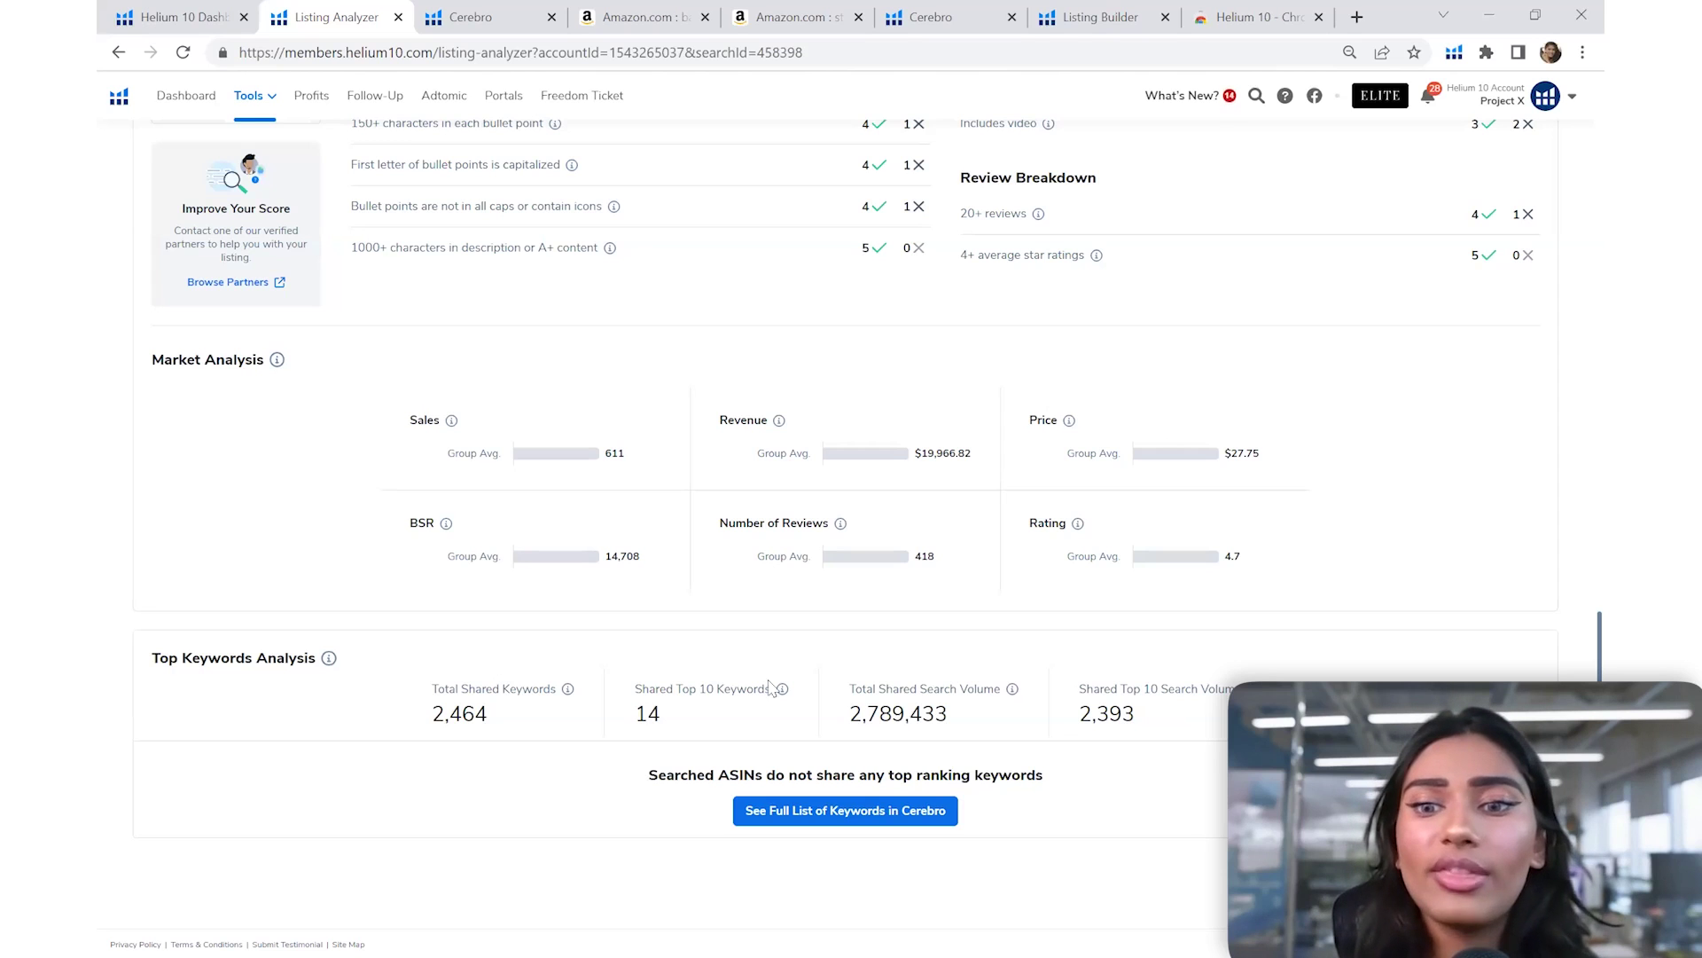
Open the media comparison for all ASINs in this search
{"action": "scroll", "coordinate": [1317, 299], "scroll_direction": "up", "scroll_amount": 10}
{"action": "scroll", "coordinate": [1317, 299], "scroll_direction": "up", "scroll_amount": 1}
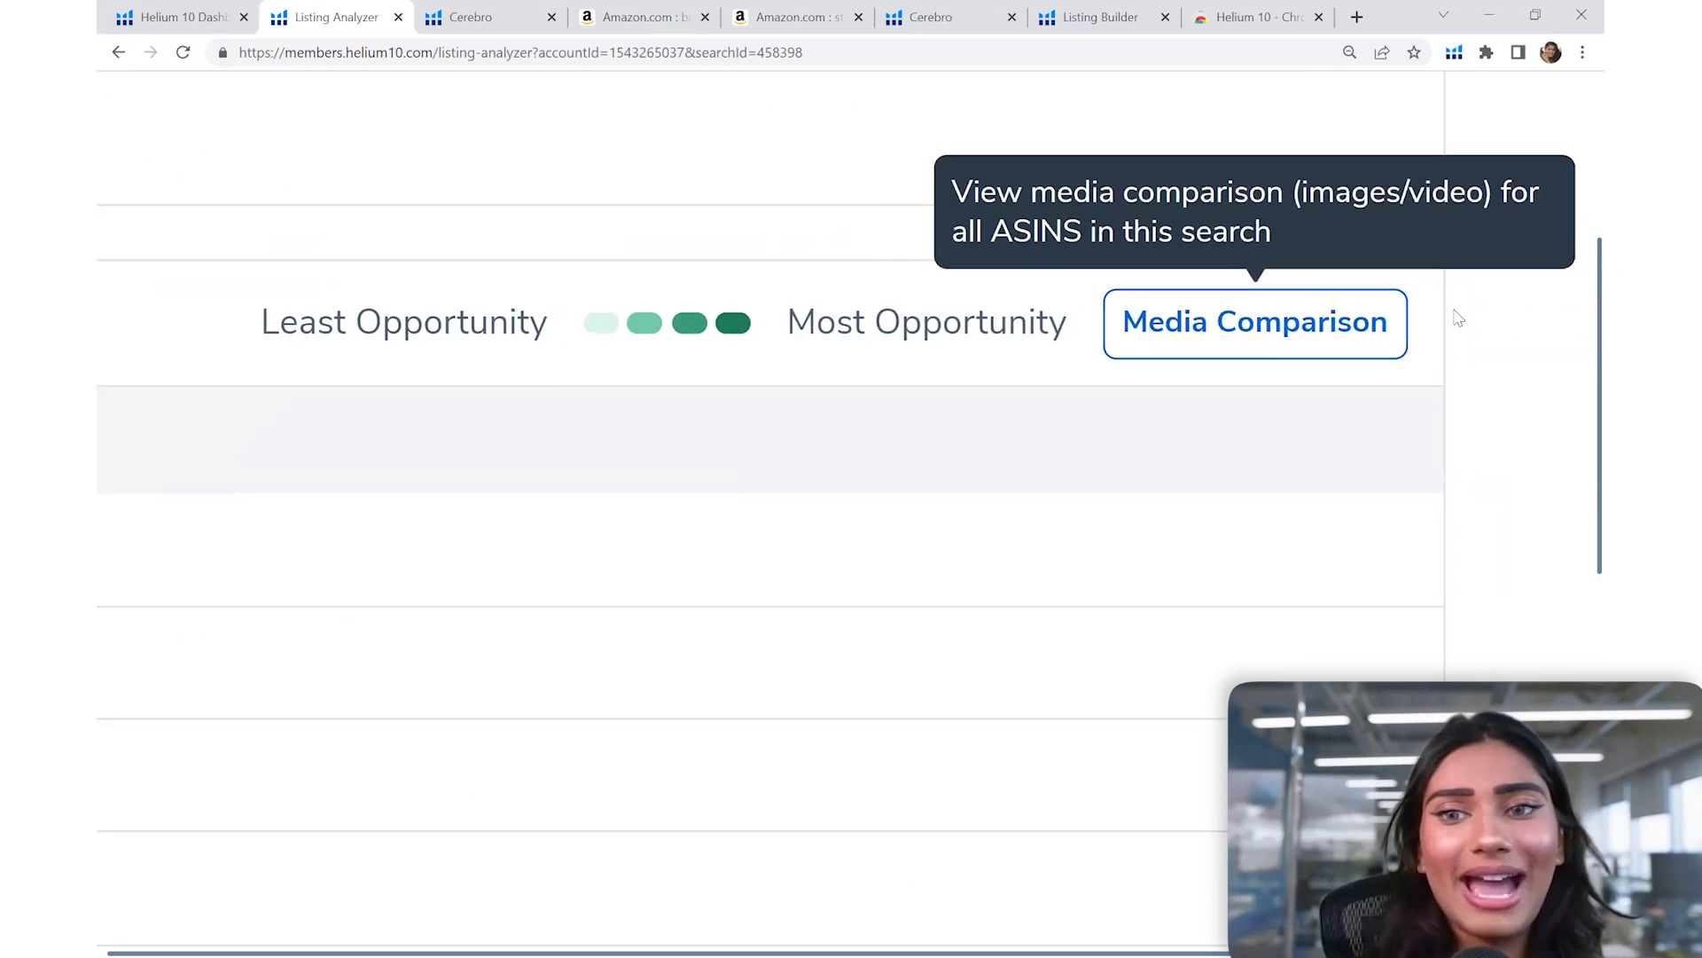
{"action": "left_click", "coordinate": [1189, 330]}
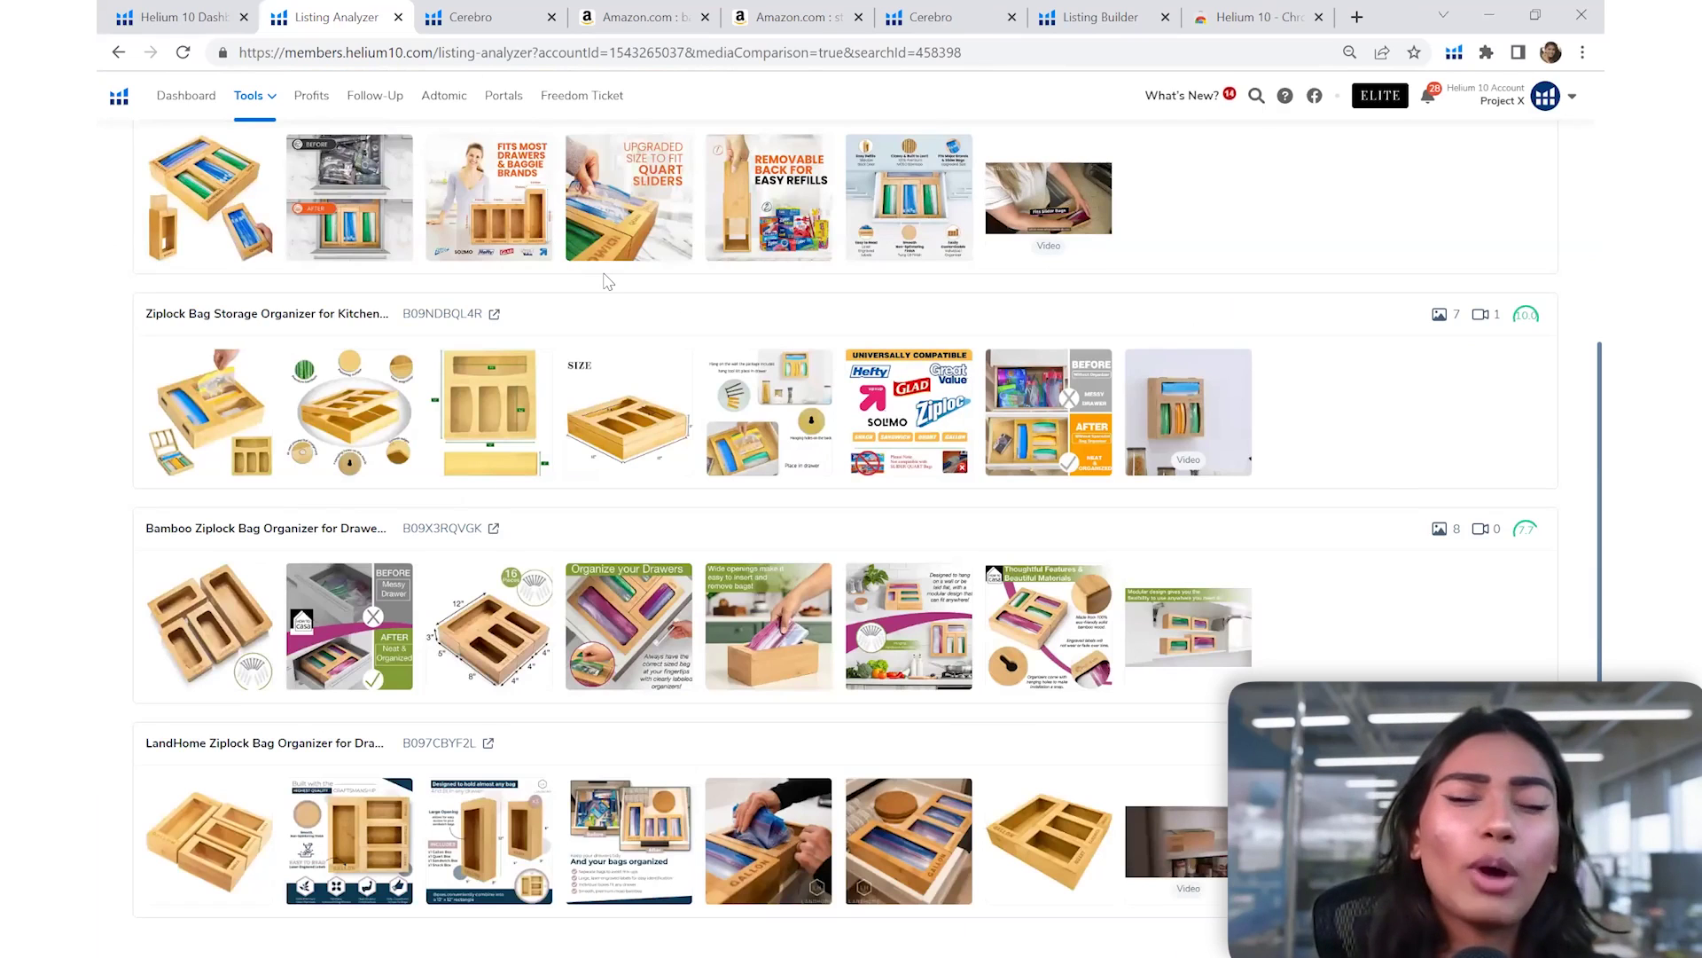
Compare the image sets and videos of the PurpleWares listing and its four competitors in the Media Comparison
{"action": "scroll", "coordinate": [608, 282], "scroll_direction": "up", "scroll_amount": 1}
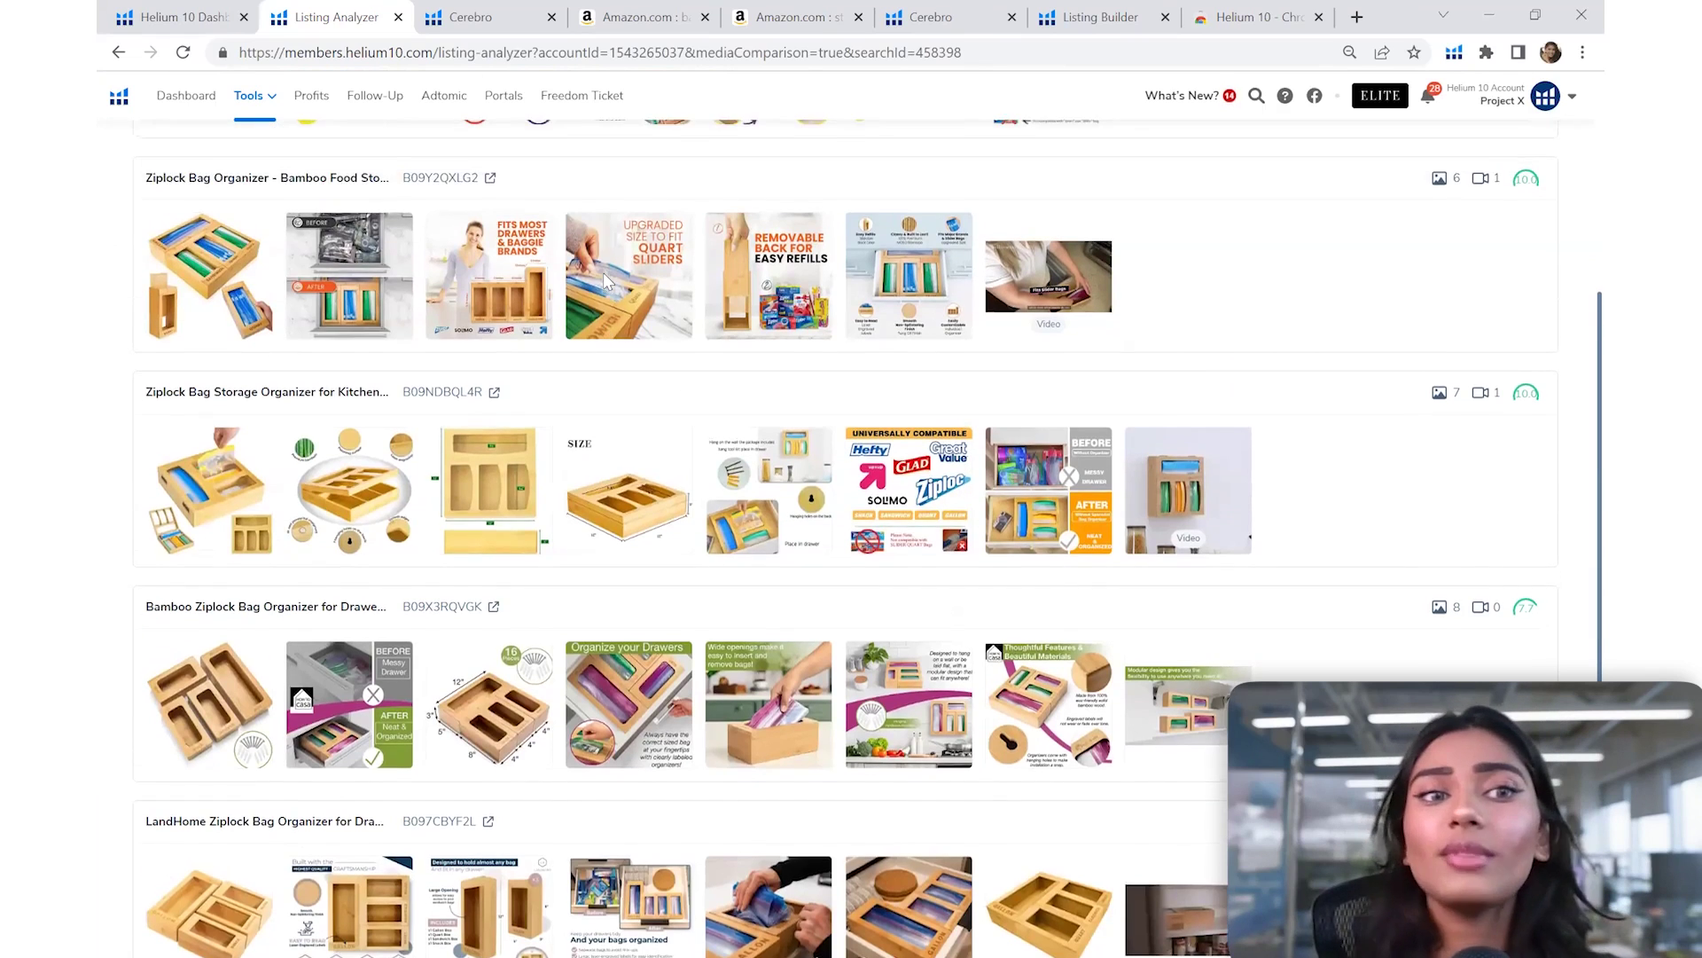
{"action": "scroll", "coordinate": [603, 273], "scroll_direction": "up", "scroll_amount": 3}
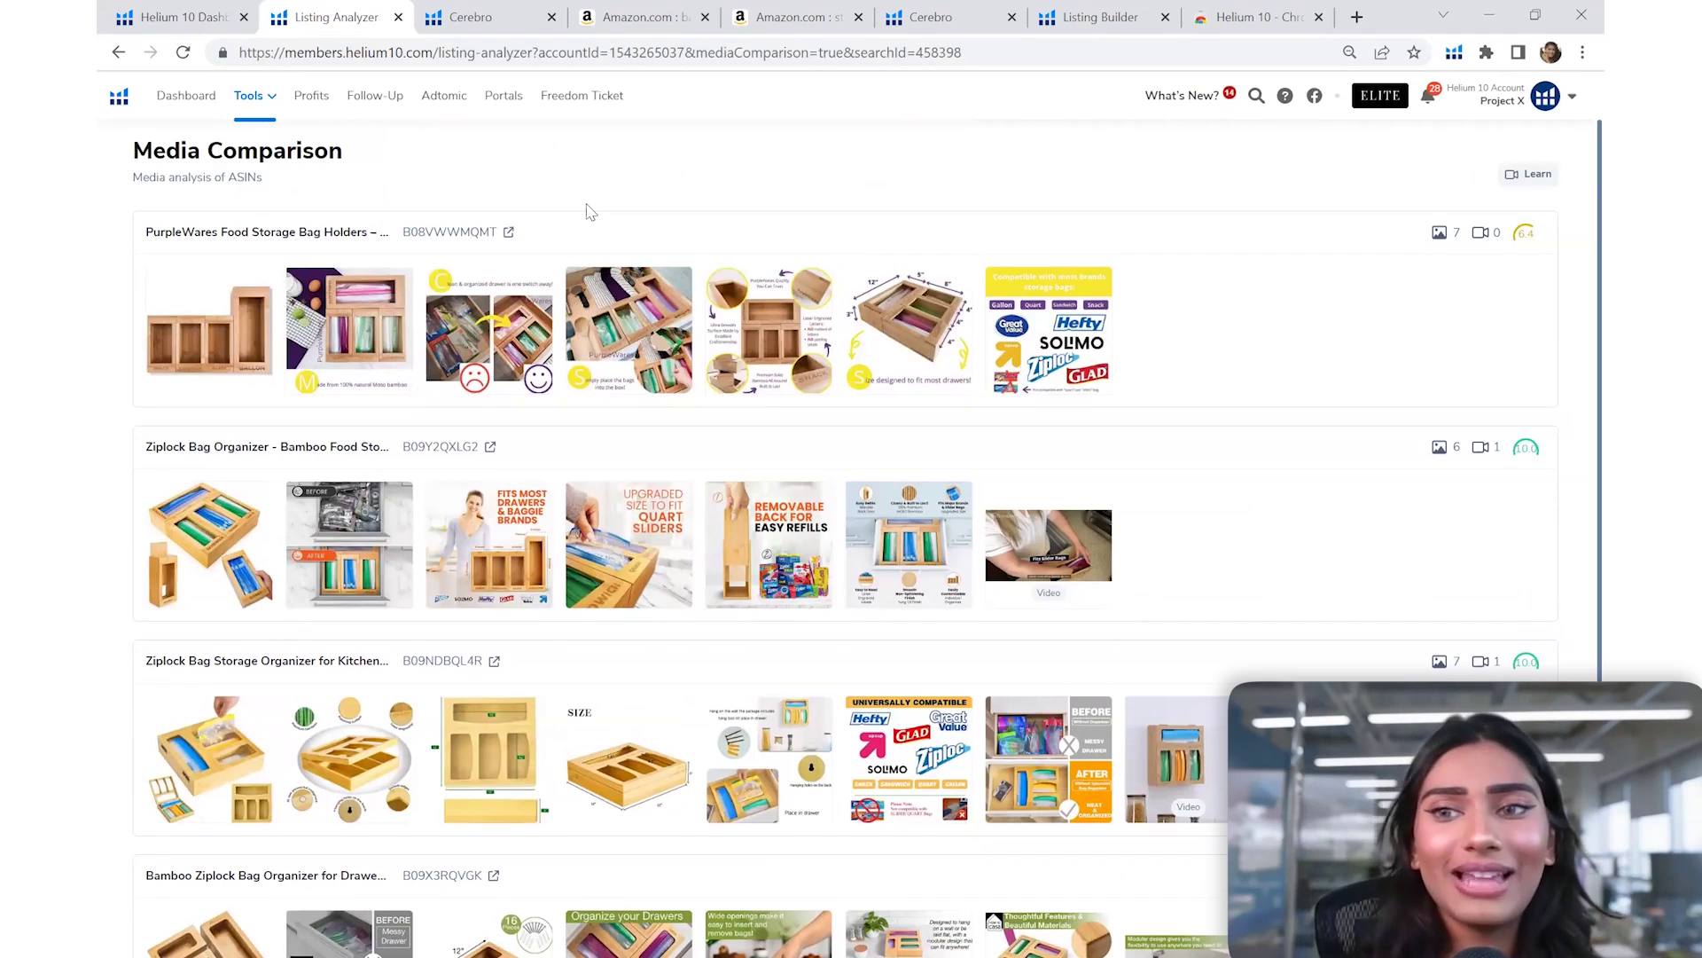
{"action": "scroll", "coordinate": [661, 342], "scroll_direction": "down", "scroll_amount": 5}
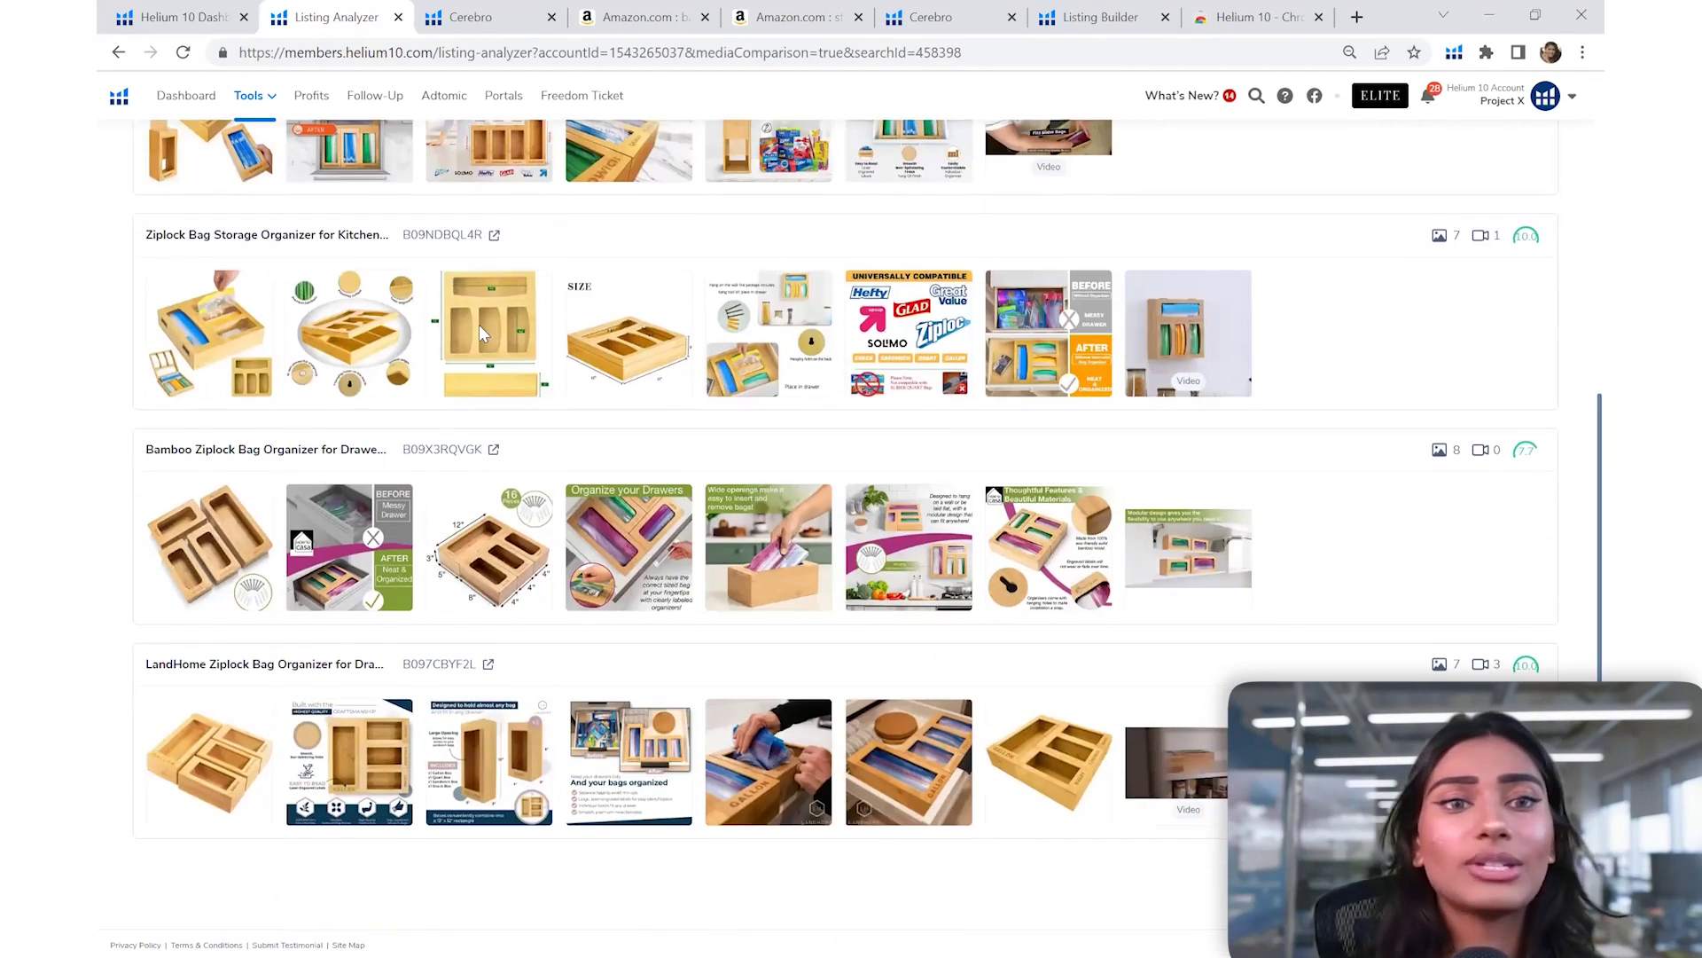
{"action": "scroll", "coordinate": [479, 325], "scroll_direction": "up", "scroll_amount": 4}
{"action": "scroll", "coordinate": [479, 333], "scroll_direction": "up", "scroll_amount": 2}
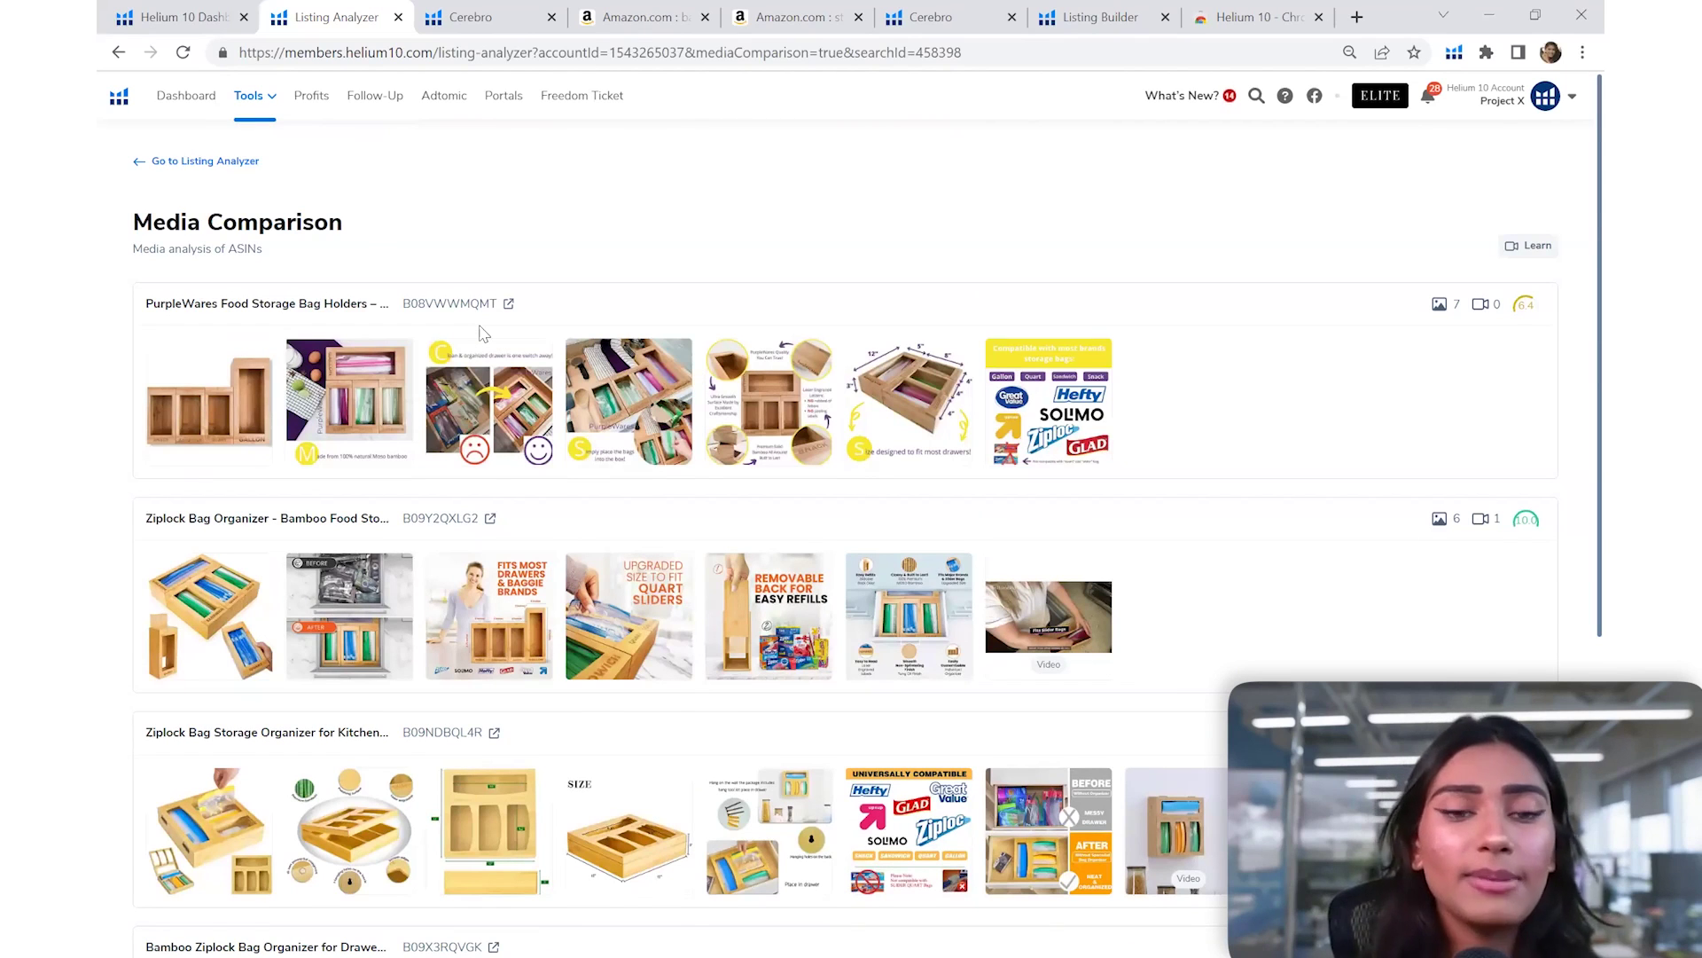
{"action": "scroll", "coordinate": [509, 394], "scroll_direction": "down", "scroll_amount": 3}
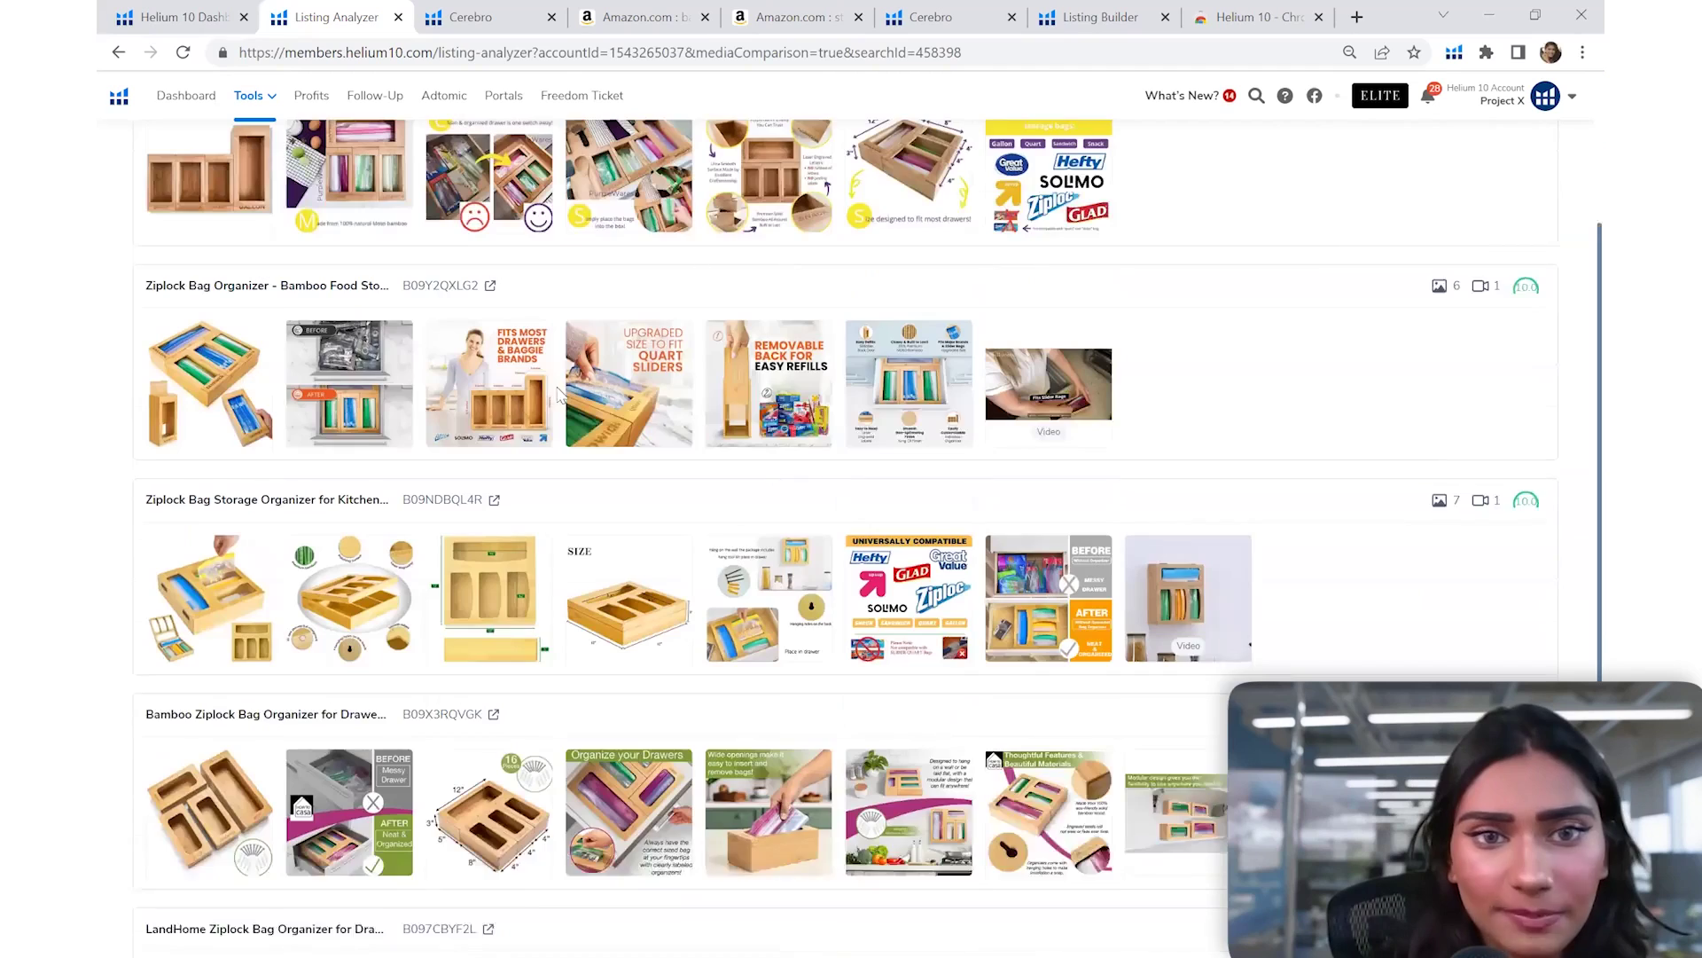
{"action": "scroll", "coordinate": [559, 394], "scroll_direction": "up", "scroll_amount": 1}
{"action": "scroll", "coordinate": [550, 372], "scroll_direction": "down", "scroll_amount": 1}
{"action": "scroll", "coordinate": [541, 293], "scroll_direction": "up", "scroll_amount": 2}
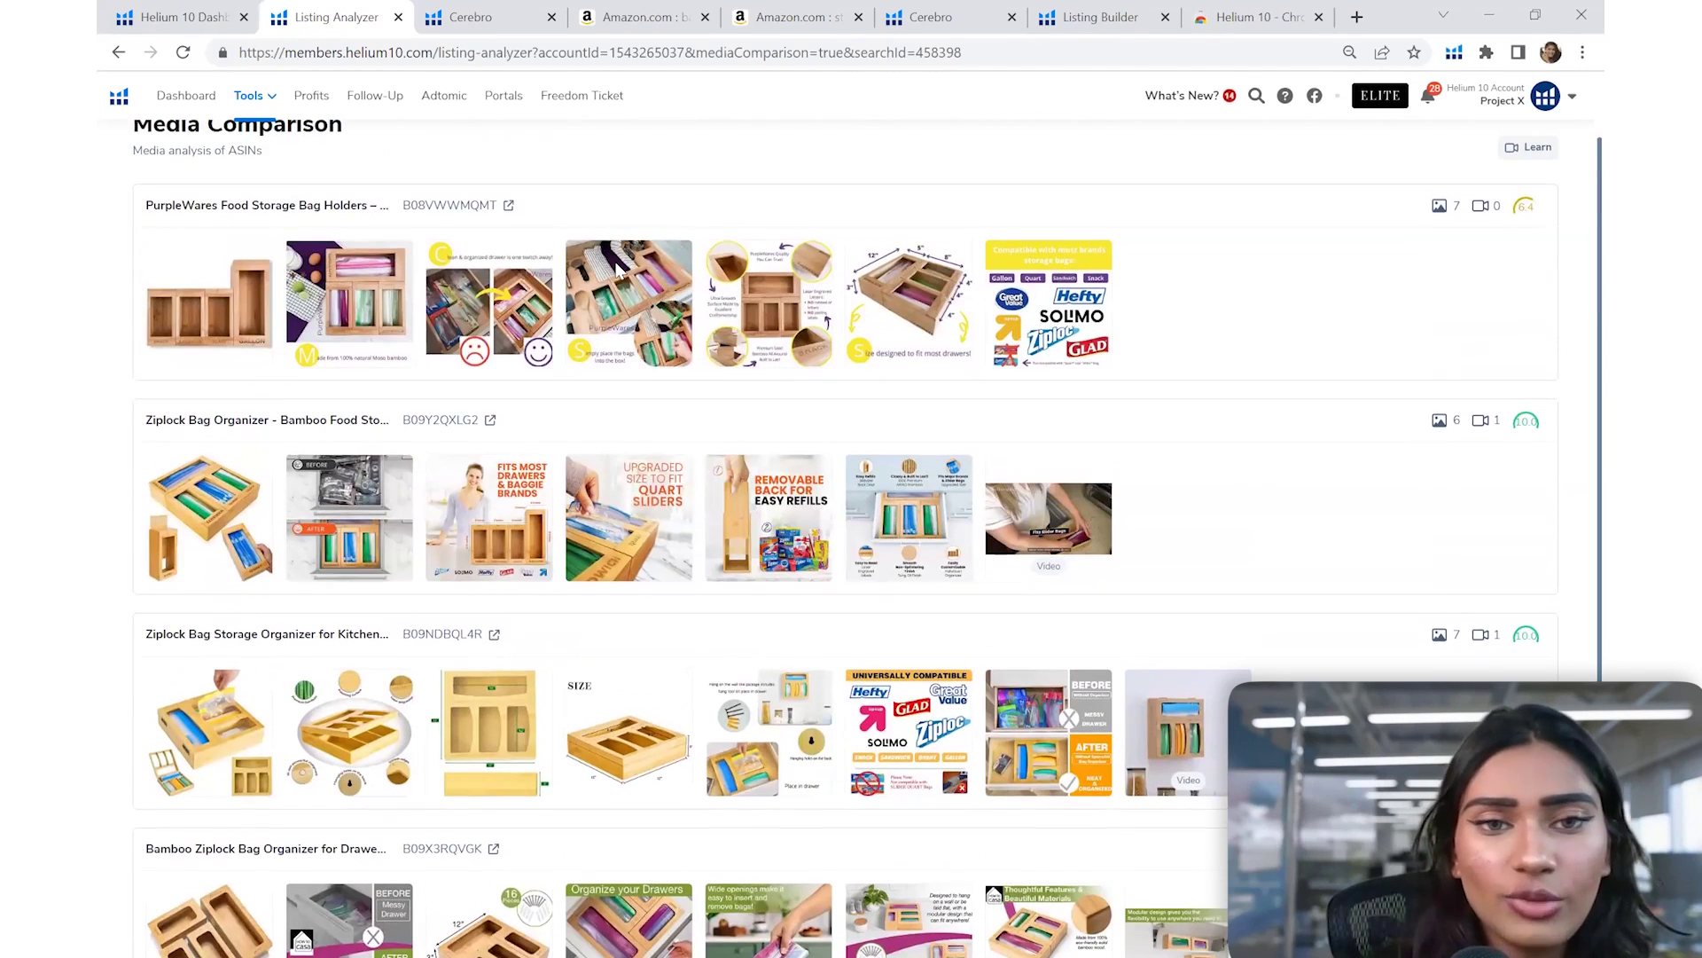
Inspect the infographic images of PurpleWares B08VWWMQMT up close against those of competitor B09Y2QXLG2
{"action": "scroll", "coordinate": [665, 297], "scroll_direction": "up", "scroll_amount": 3}
{"action": "scroll", "coordinate": [694, 312], "scroll_direction": "up", "scroll_amount": 2}
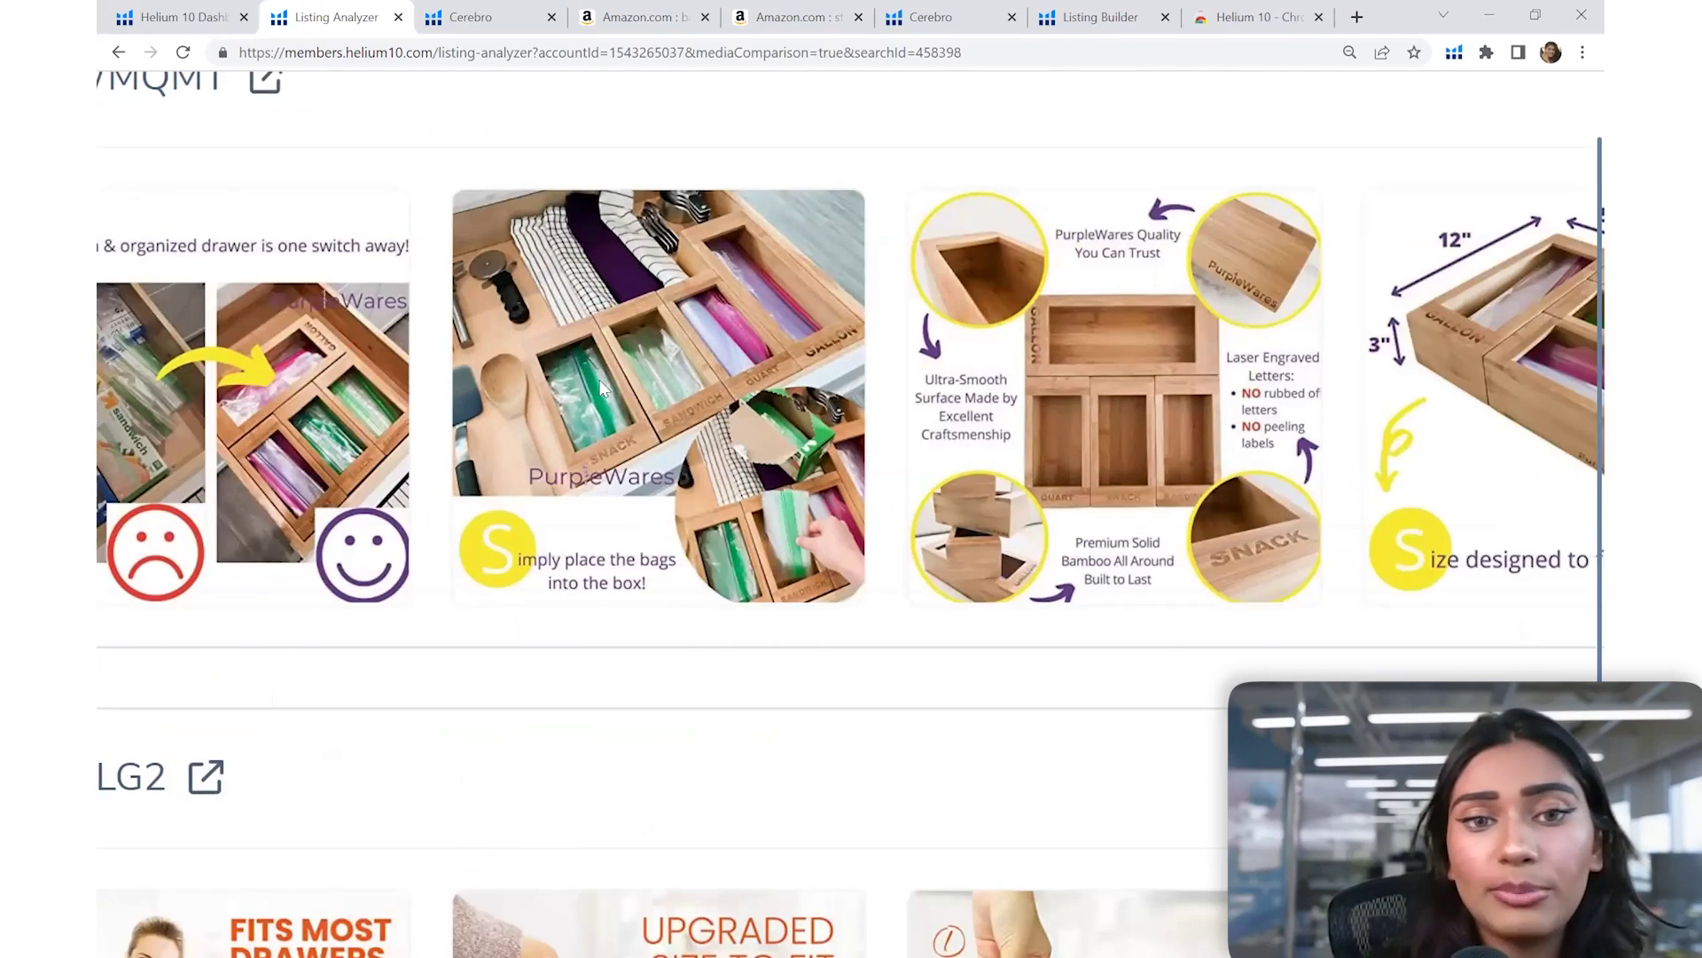
{"action": "scroll", "coordinate": [601, 387], "scroll_direction": "down", "scroll_amount": 5}
{"action": "scroll", "coordinate": [600, 388], "scroll_direction": "down", "scroll_amount": 1}
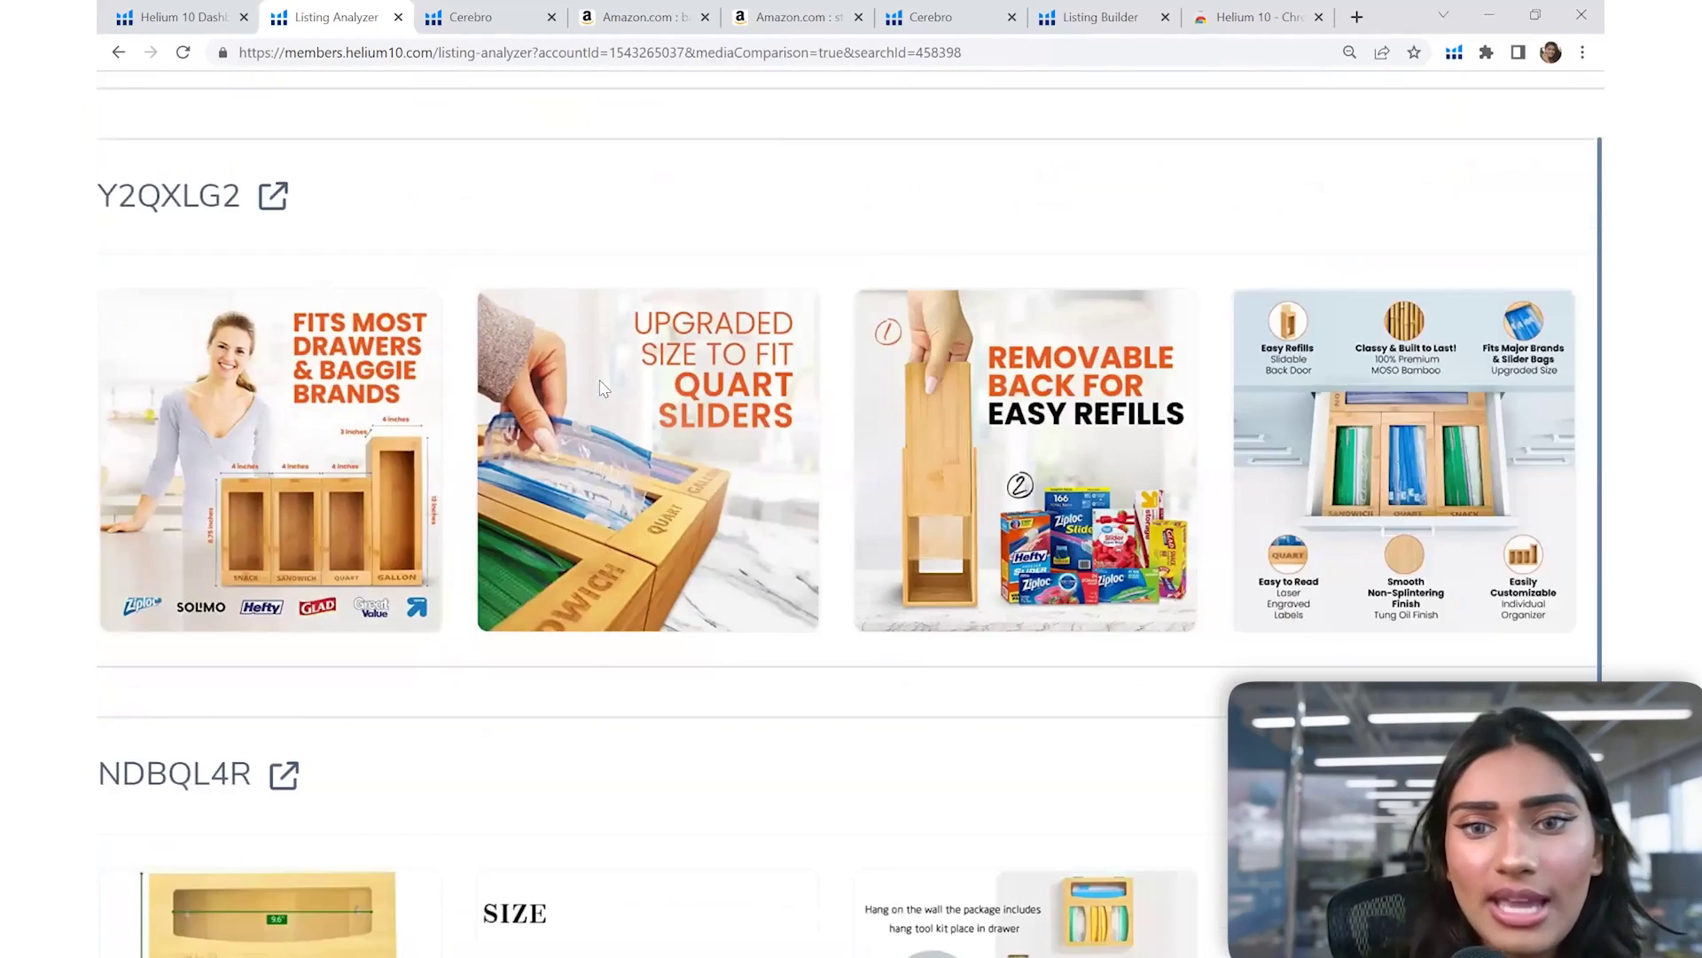
{"action": "scroll", "coordinate": [601, 388], "scroll_direction": "down", "scroll_amount": 3}
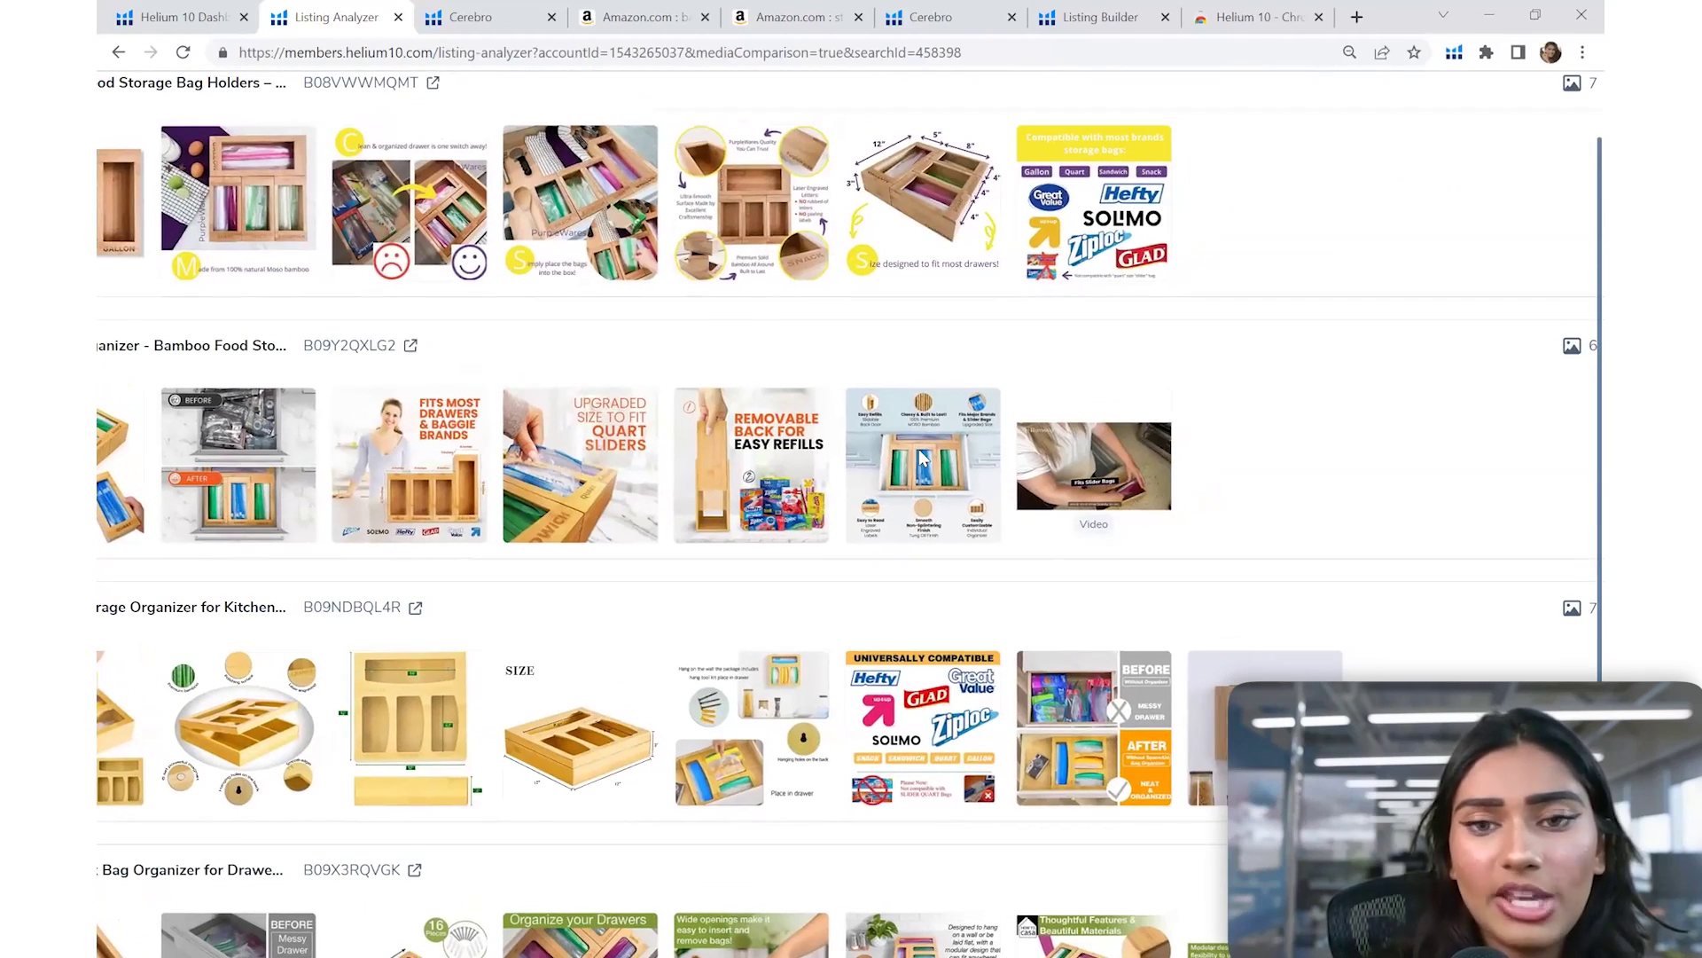
{"action": "scroll", "coordinate": [919, 457], "scroll_direction": "up", "scroll_amount": 5}
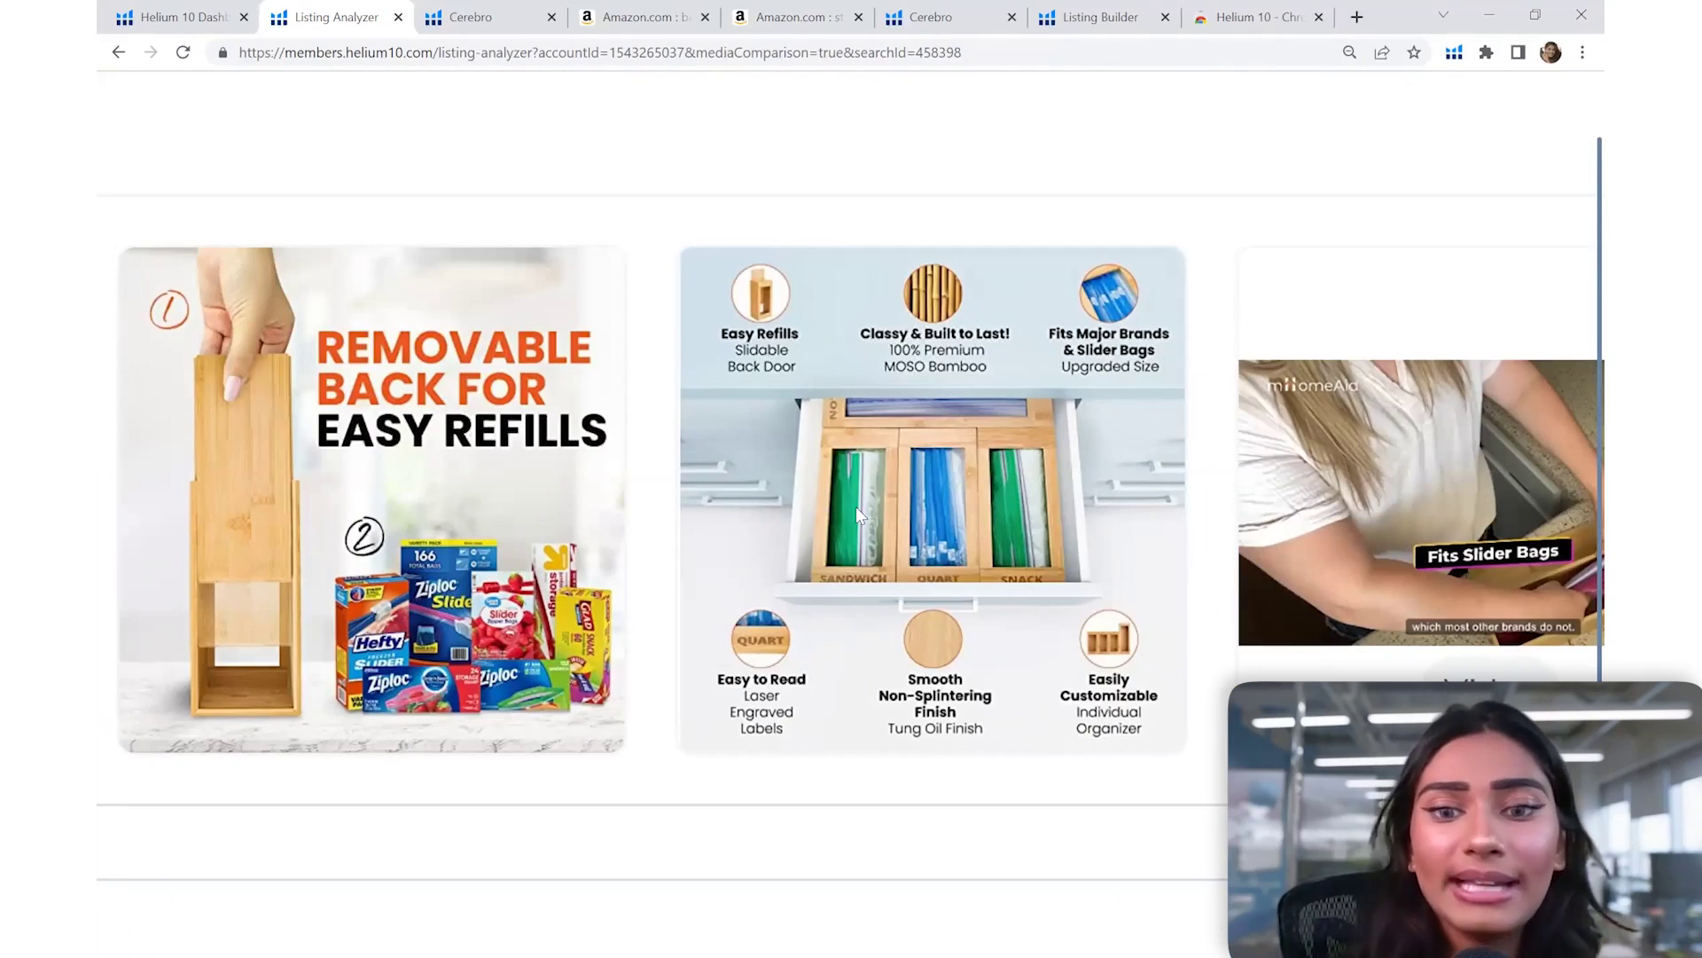
{"action": "scroll", "coordinate": [856, 513], "scroll_direction": "down", "scroll_amount": 5}
{"action": "scroll", "coordinate": [789, 512], "scroll_direction": "down", "scroll_amount": 3}
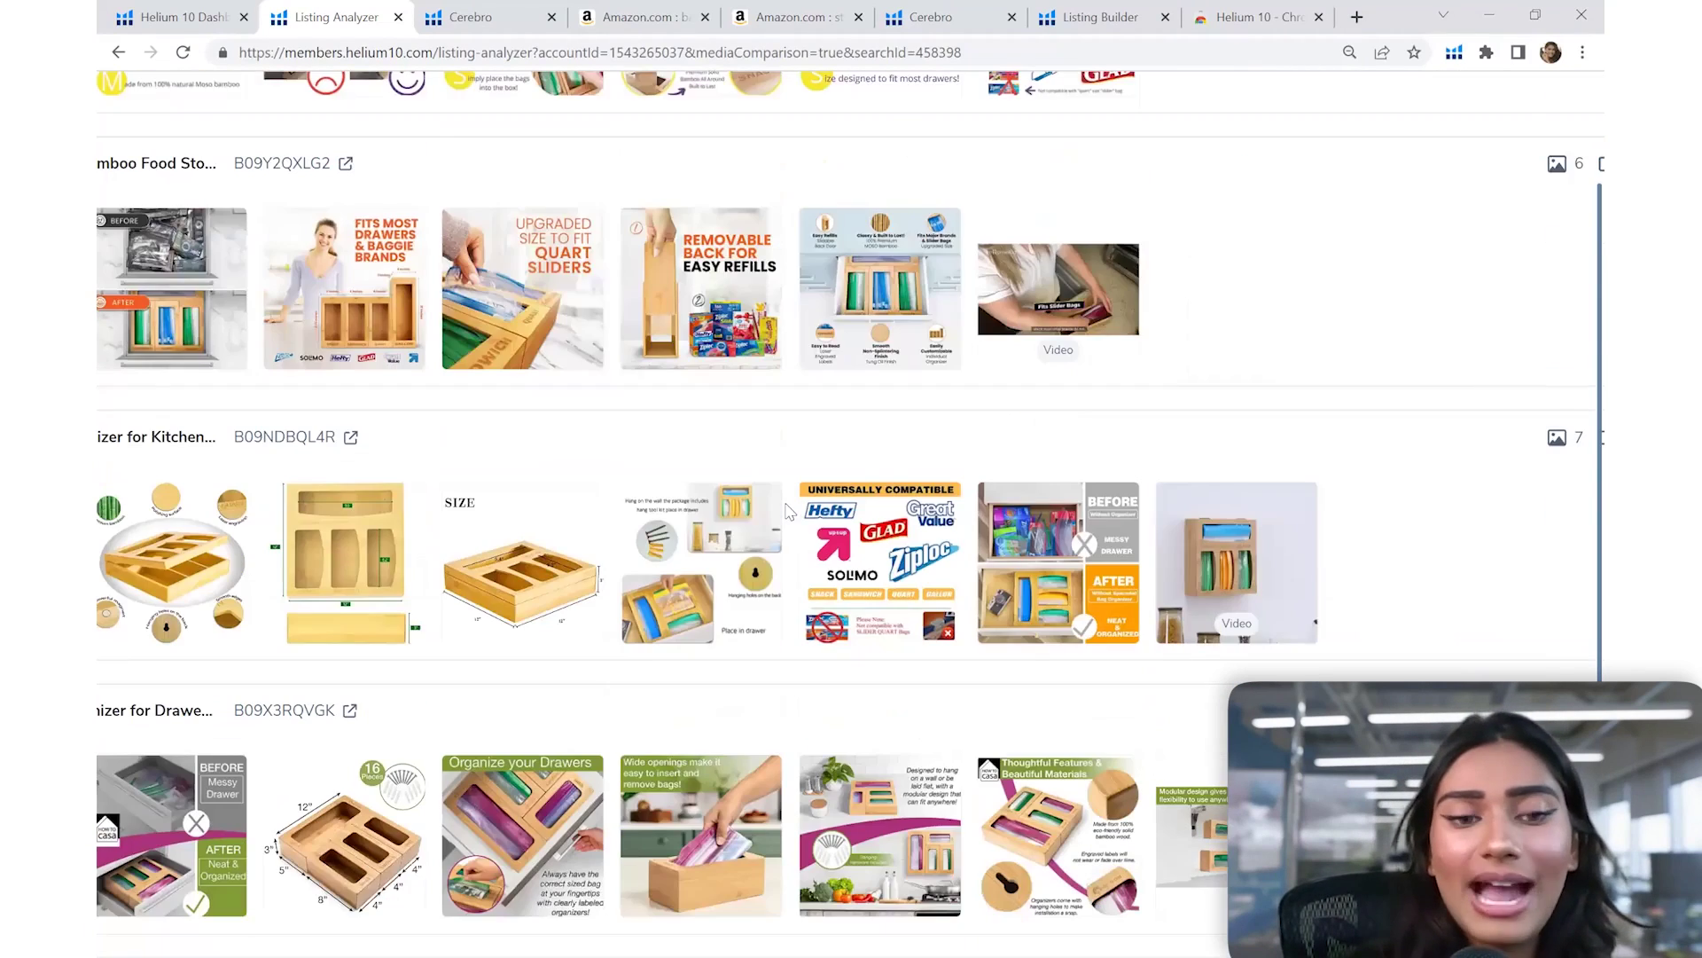
Examine the before-and-after and lifestyle images of the LandHome listing B097CBYF2L and the neighbouring Bamboo Ziplock Bag Organizer listing
{"action": "scroll", "coordinate": [736, 794], "scroll_direction": "down", "scroll_amount": 3}
{"action": "scroll", "coordinate": [605, 814], "scroll_direction": "down", "scroll_amount": 3}
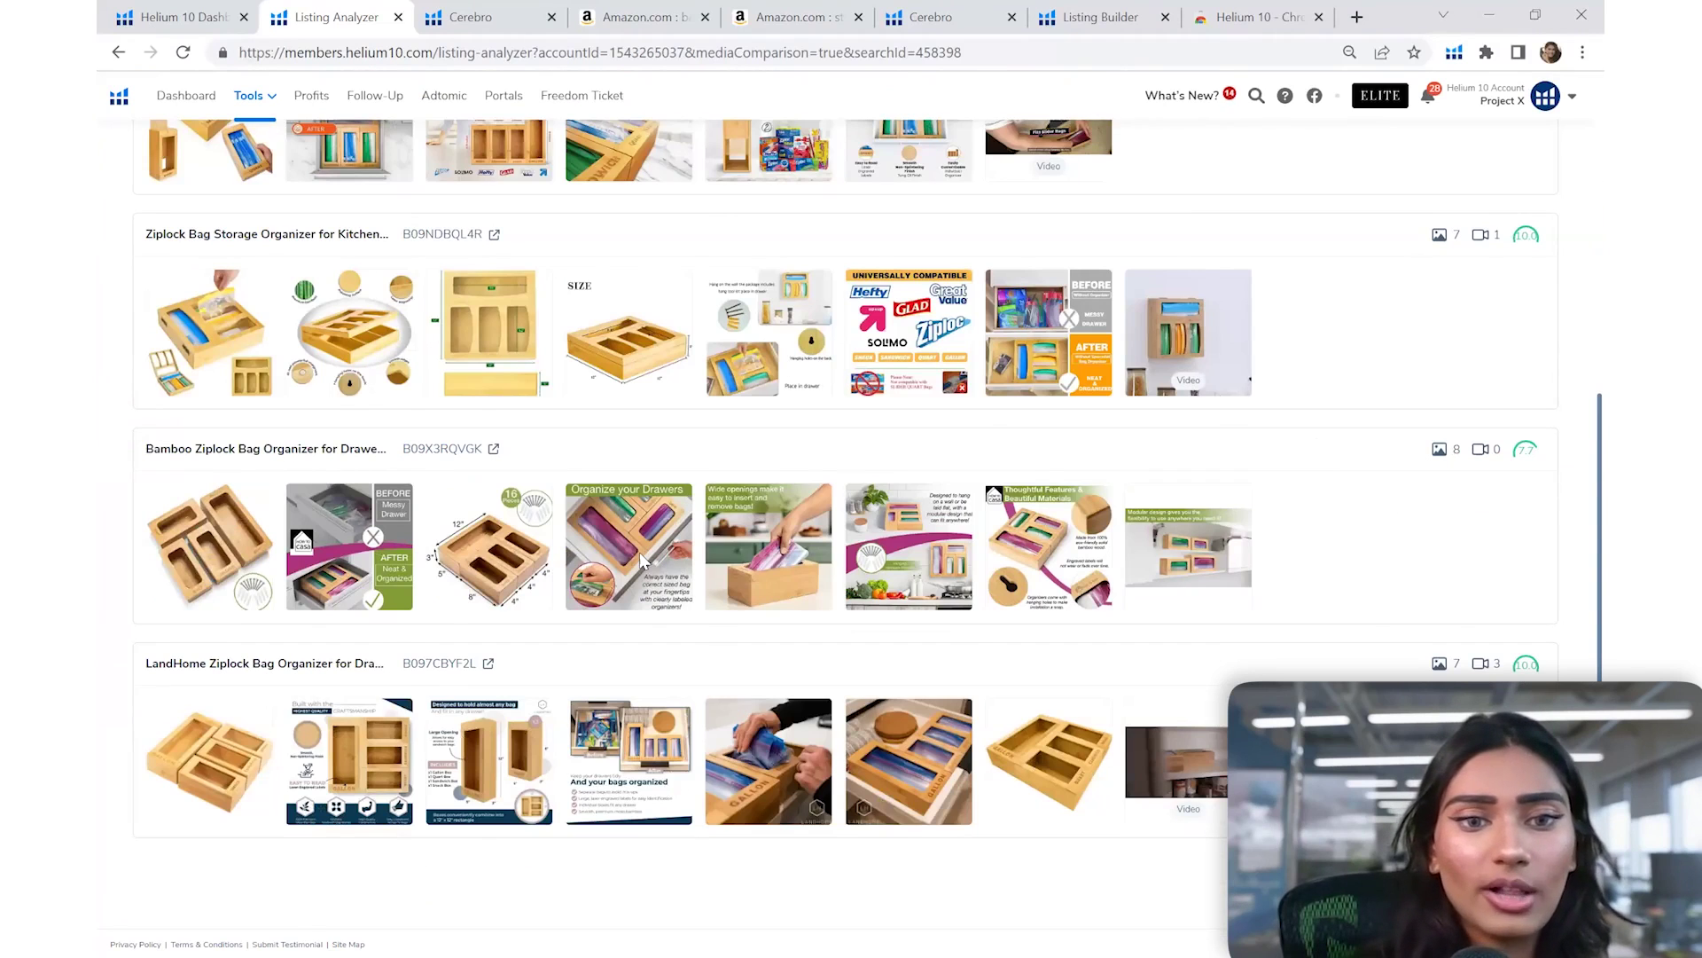
{"action": "scroll", "coordinate": [640, 551], "scroll_direction": "up", "scroll_amount": 5, "text": "ctrl"}
{"action": "scroll", "coordinate": [714, 460], "scroll_direction": "down", "scroll_amount": 5}
{"action": "scroll", "coordinate": [714, 461], "scroll_direction": "down", "scroll_amount": 2}
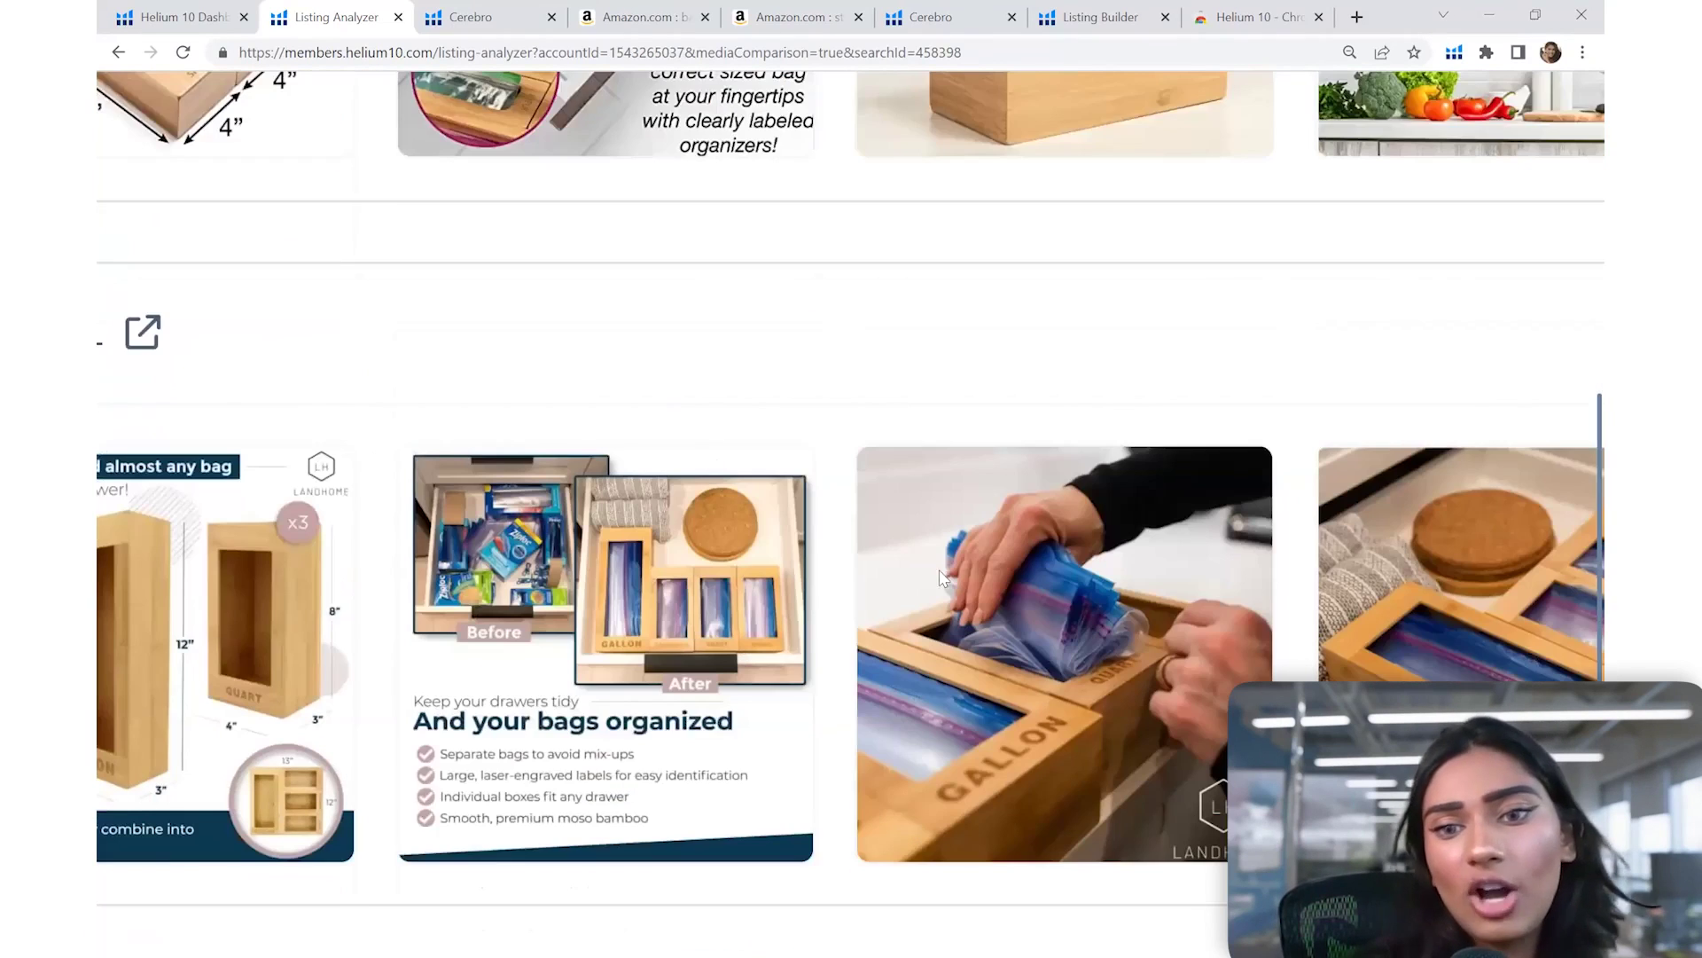
{"action": "scroll", "coordinate": [867, 767], "scroll_direction": "down", "scroll_amount": 1, "text": "ctrl"}
{"action": "scroll", "coordinate": [867, 768], "scroll_direction": "down", "scroll_amount": 5, "text": "ctrl"}
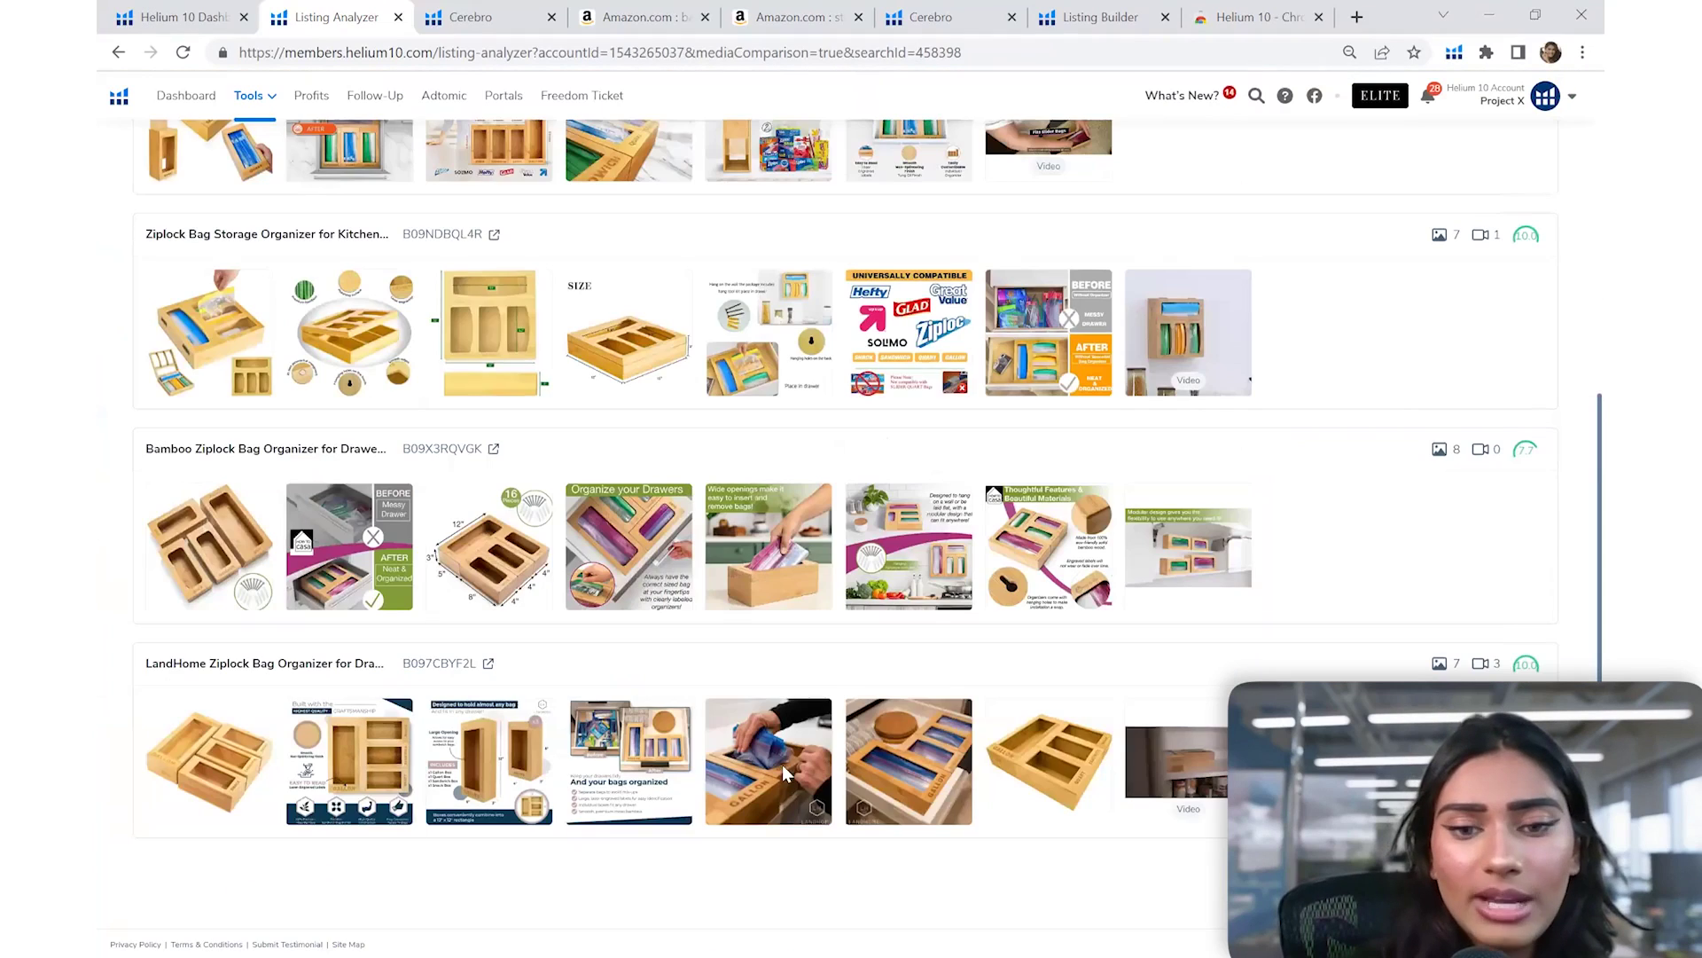
{"action": "scroll", "coordinate": [782, 775], "scroll_direction": "up", "scroll_amount": 5, "text": "ctrl"}
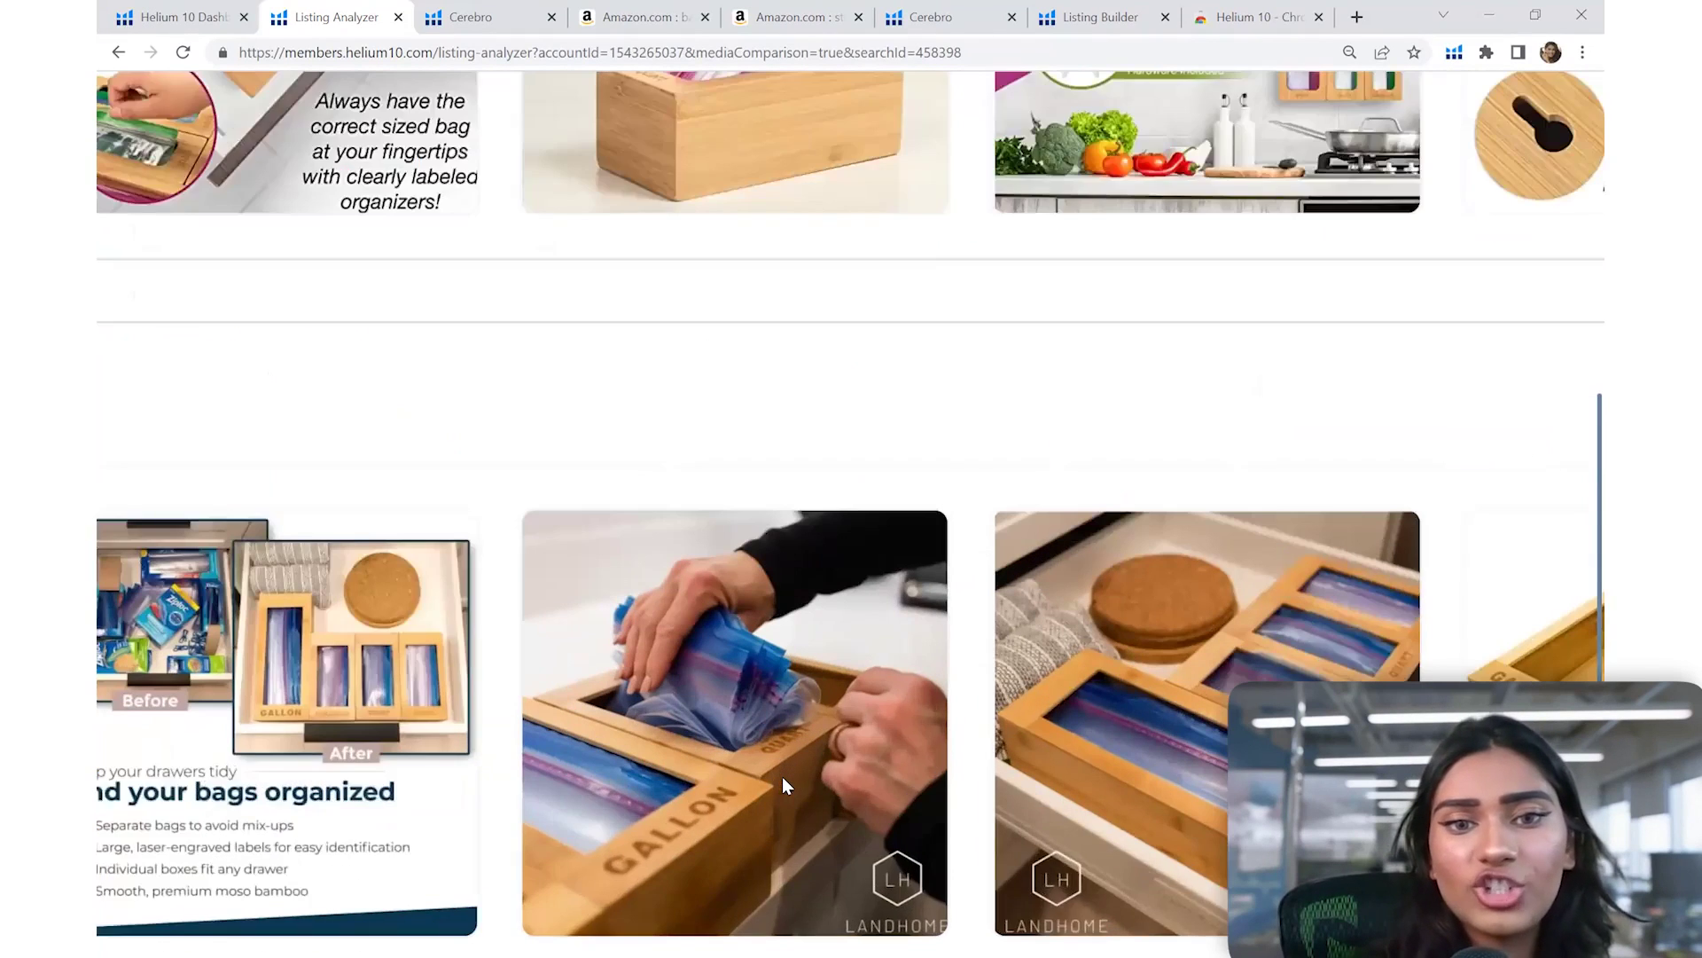
{"action": "scroll", "coordinate": [783, 785], "scroll_direction": "down", "scroll_amount": 1}
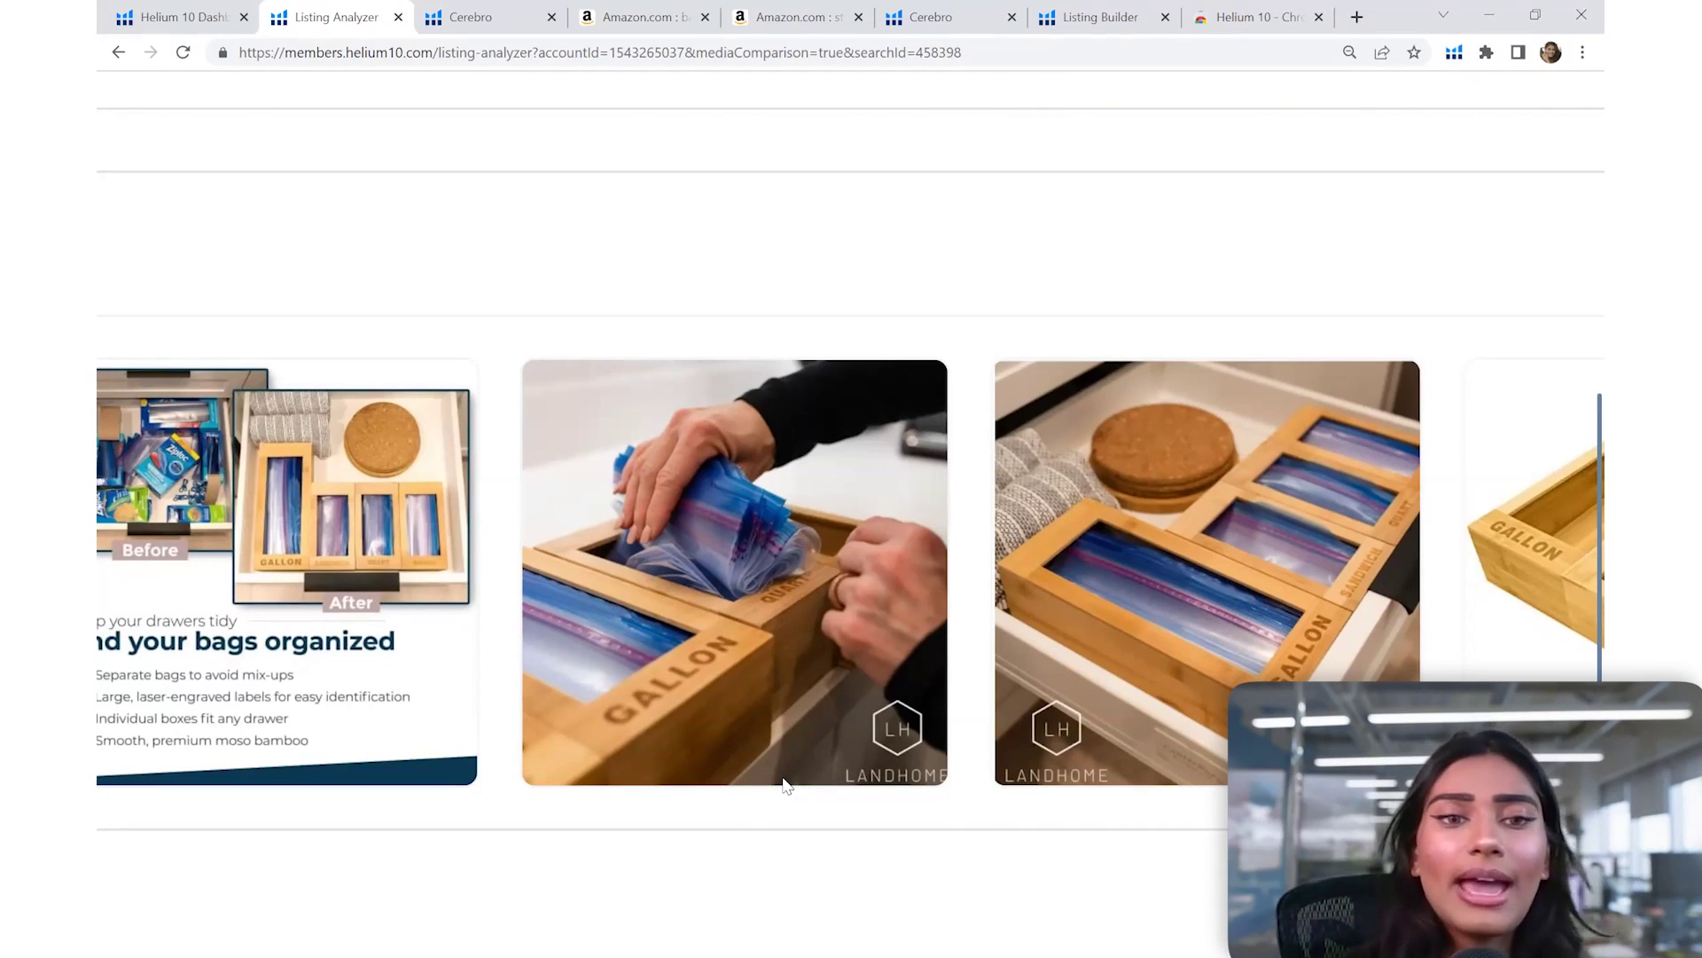
{"action": "scroll", "coordinate": [774, 679], "scroll_direction": "down", "scroll_amount": 8}
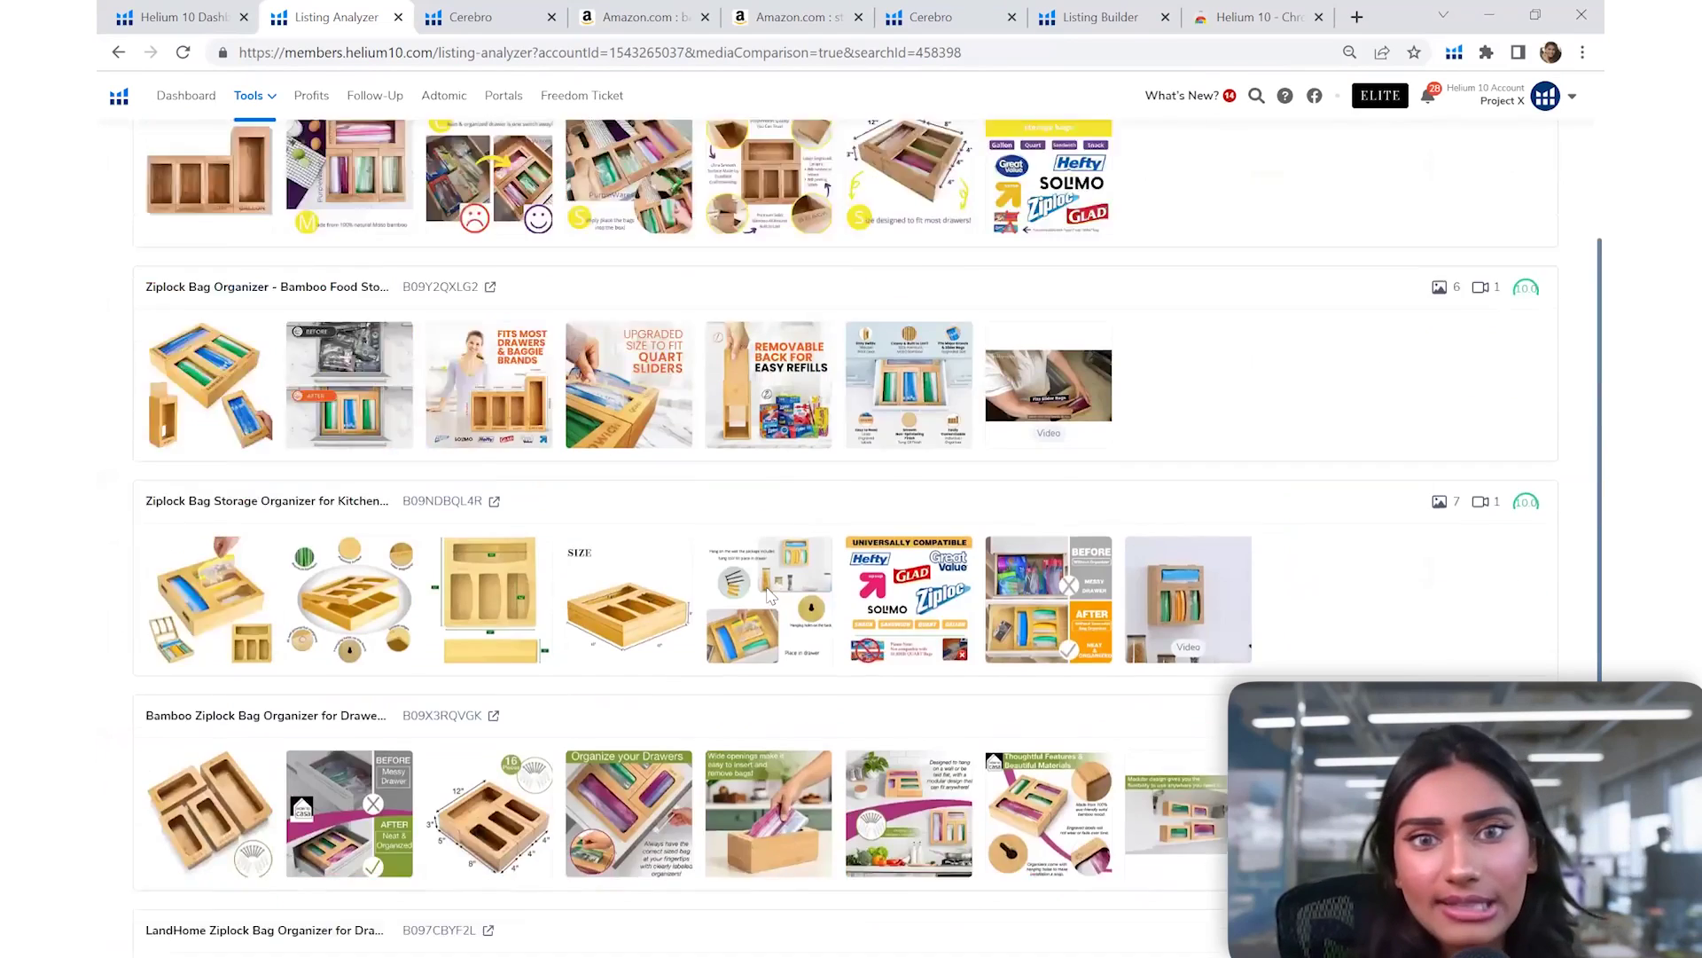
Compare image counts, video counts and quality scores across the listings, and review the PurpleWares images against the competitors' once more
{"action": "scroll", "coordinate": [771, 596], "scroll_direction": "up", "scroll_amount": 1}
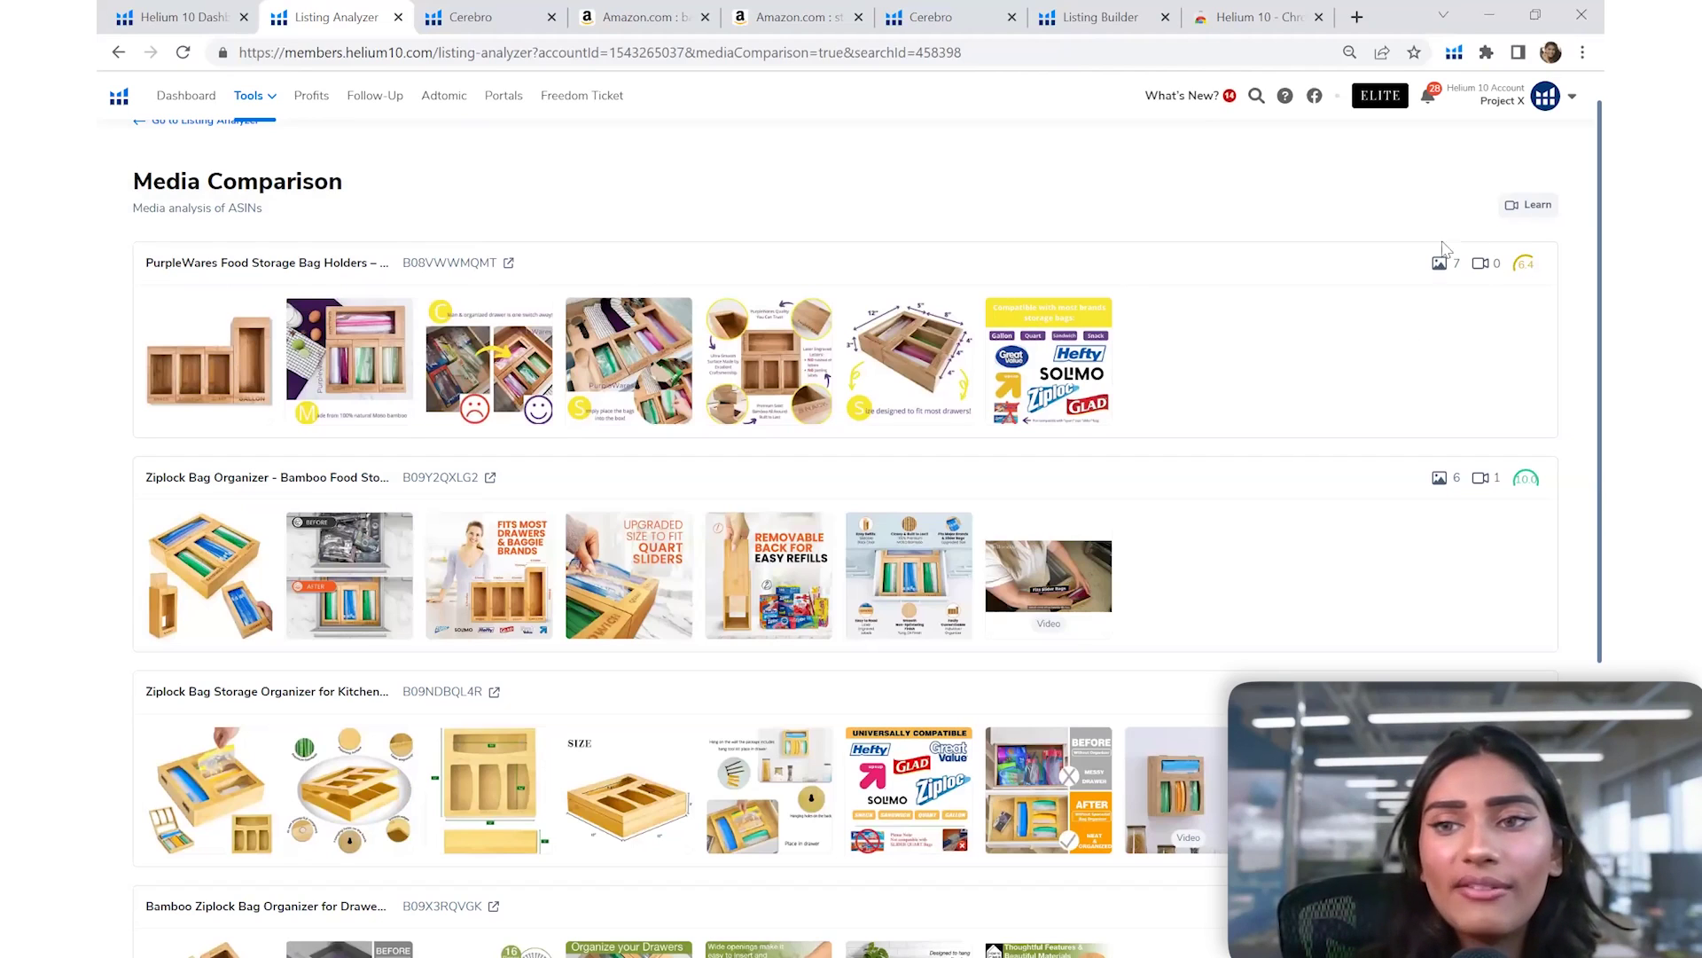
{"action": "scroll", "coordinate": [1472, 266], "scroll_direction": "up", "scroll_amount": 1}
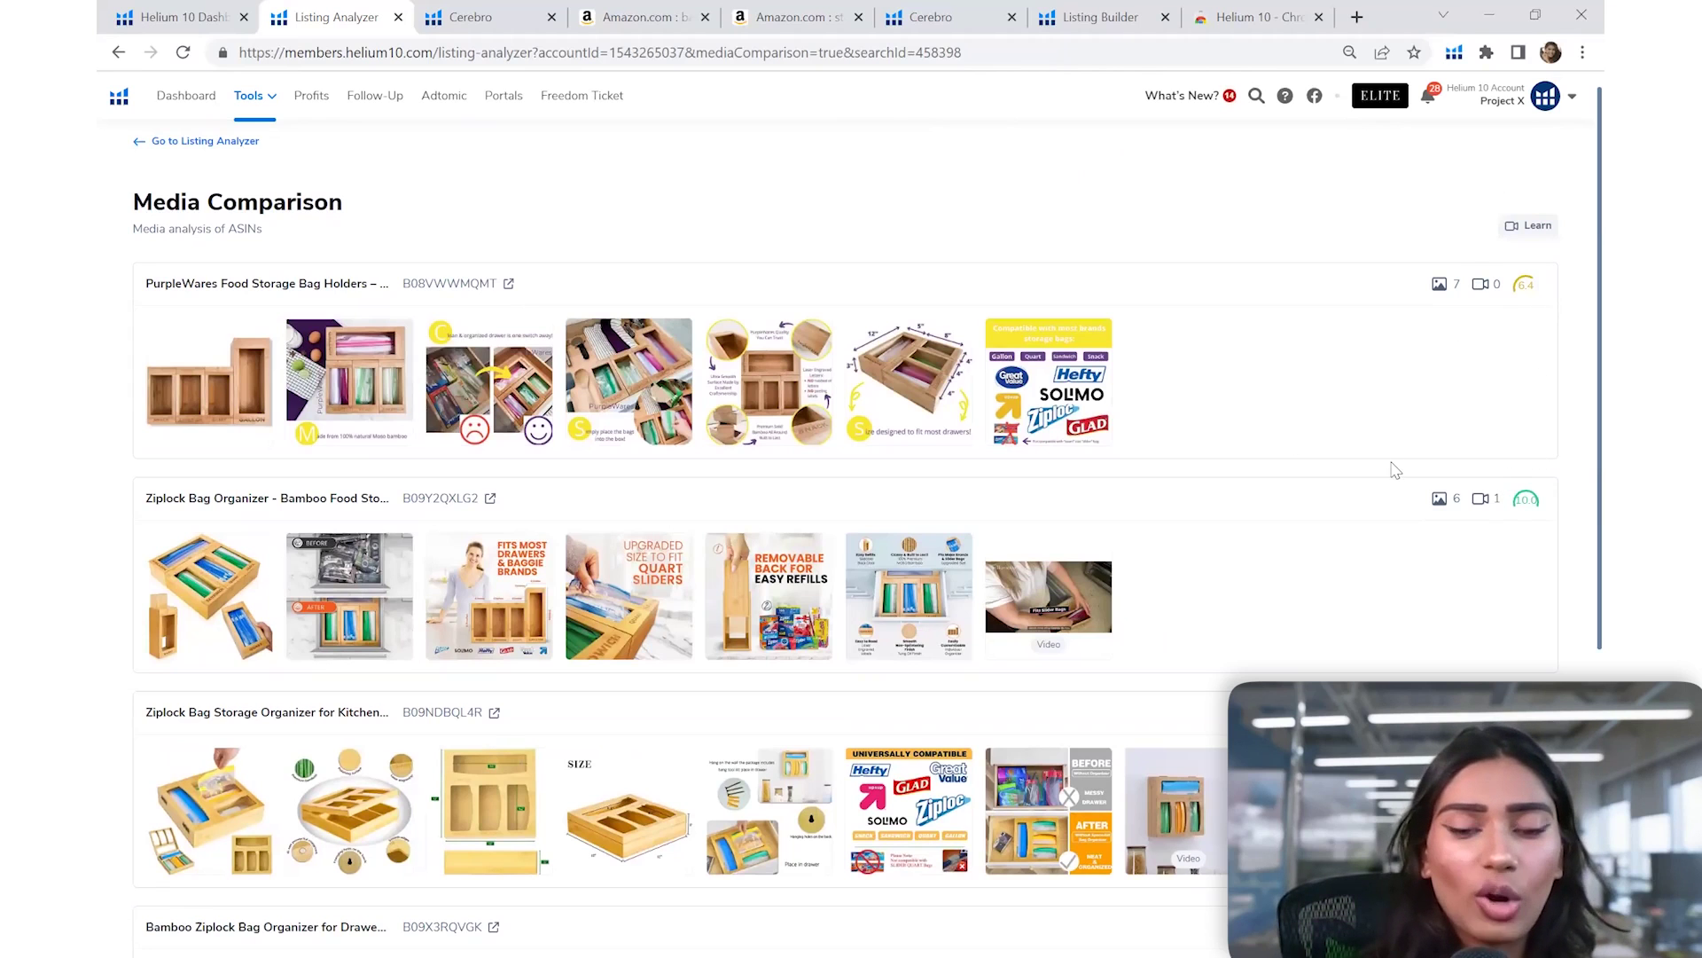
{"action": "scroll", "coordinate": [1206, 583], "scroll_direction": "down", "scroll_amount": 5}
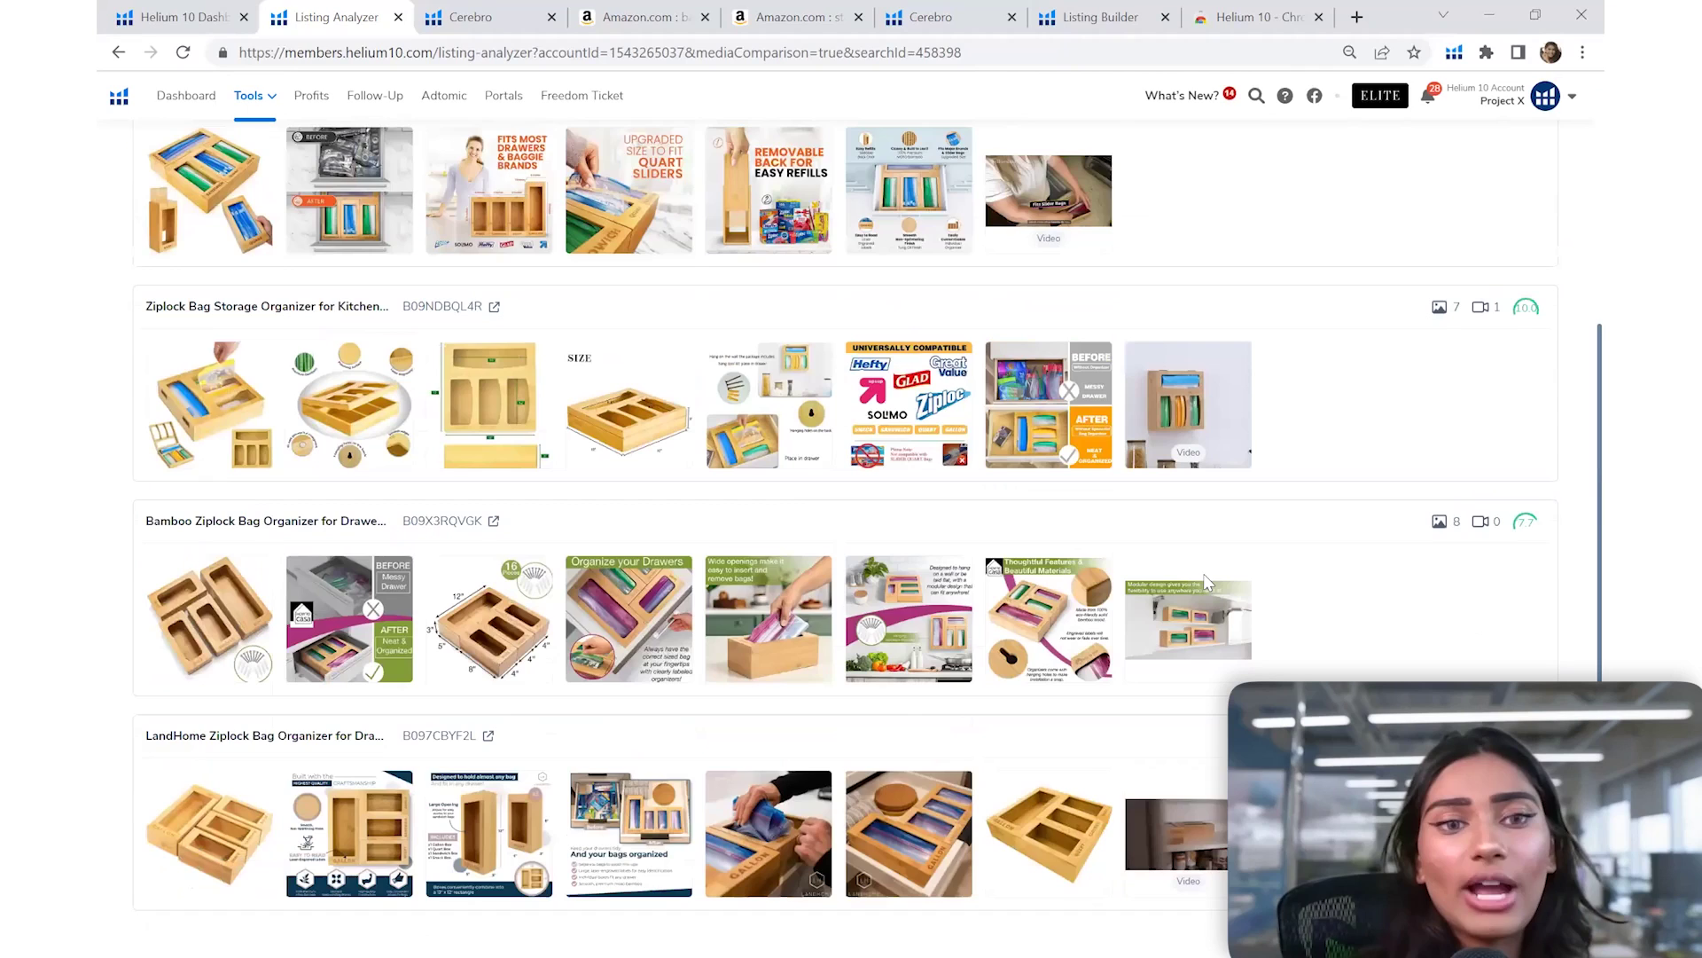
{"action": "scroll", "coordinate": [1206, 583], "scroll_direction": "up", "scroll_amount": 5}
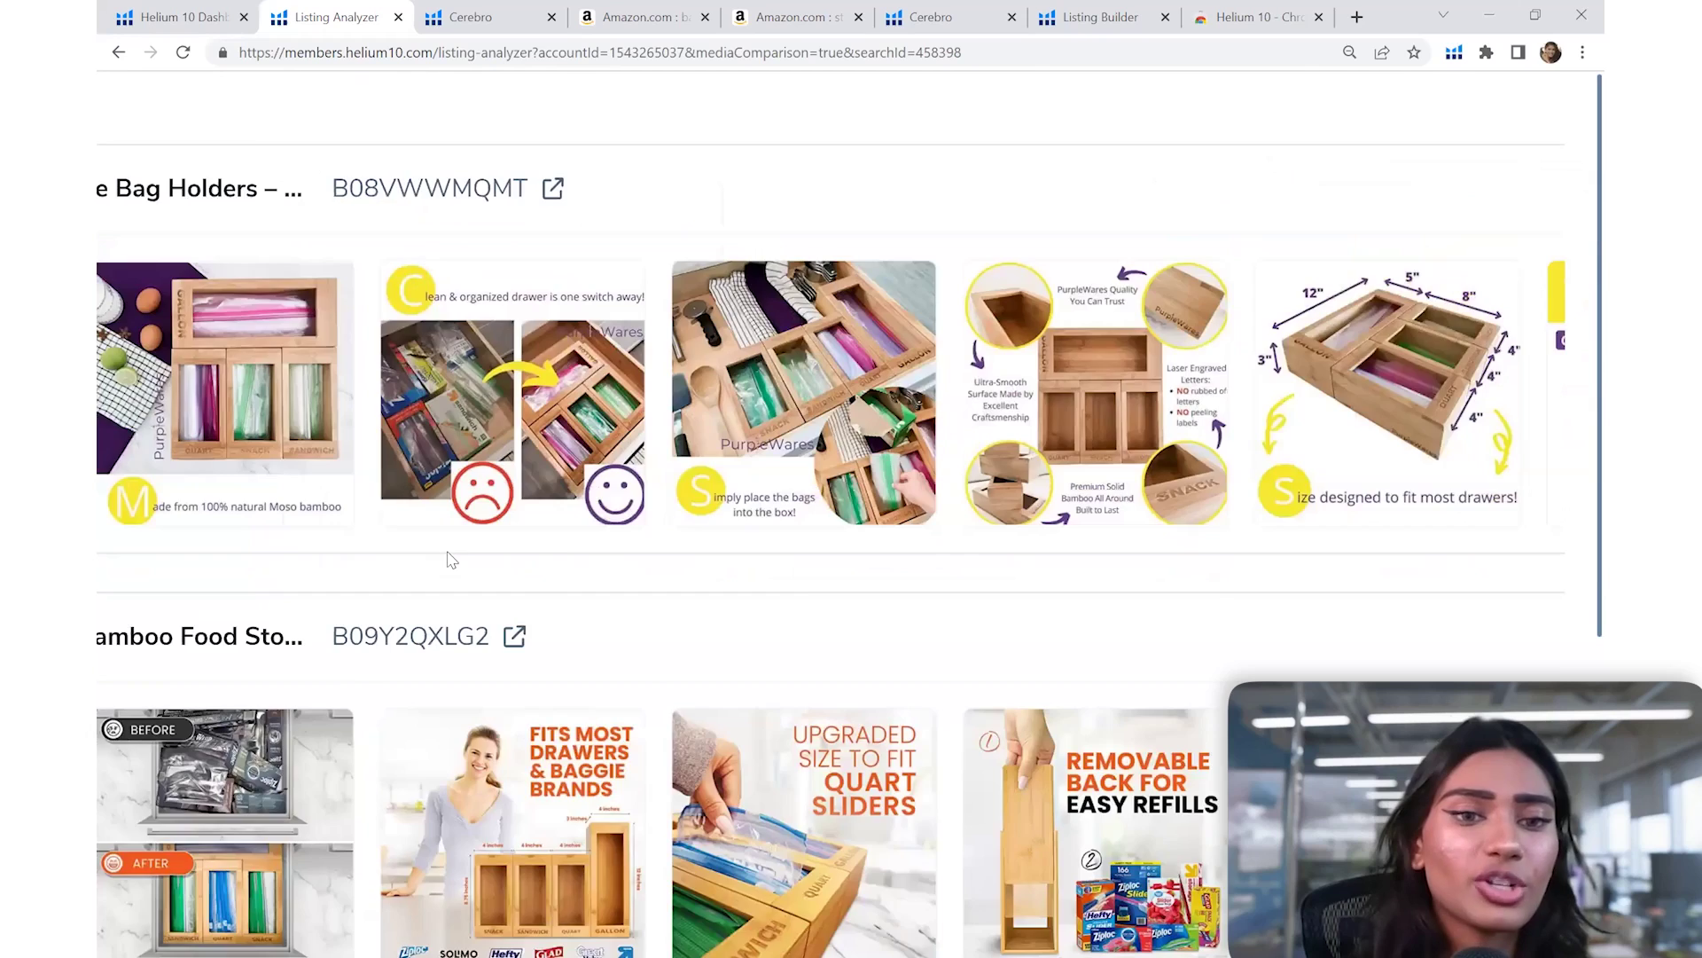
{"action": "scroll", "coordinate": [502, 505], "scroll_direction": "down", "scroll_amount": 1}
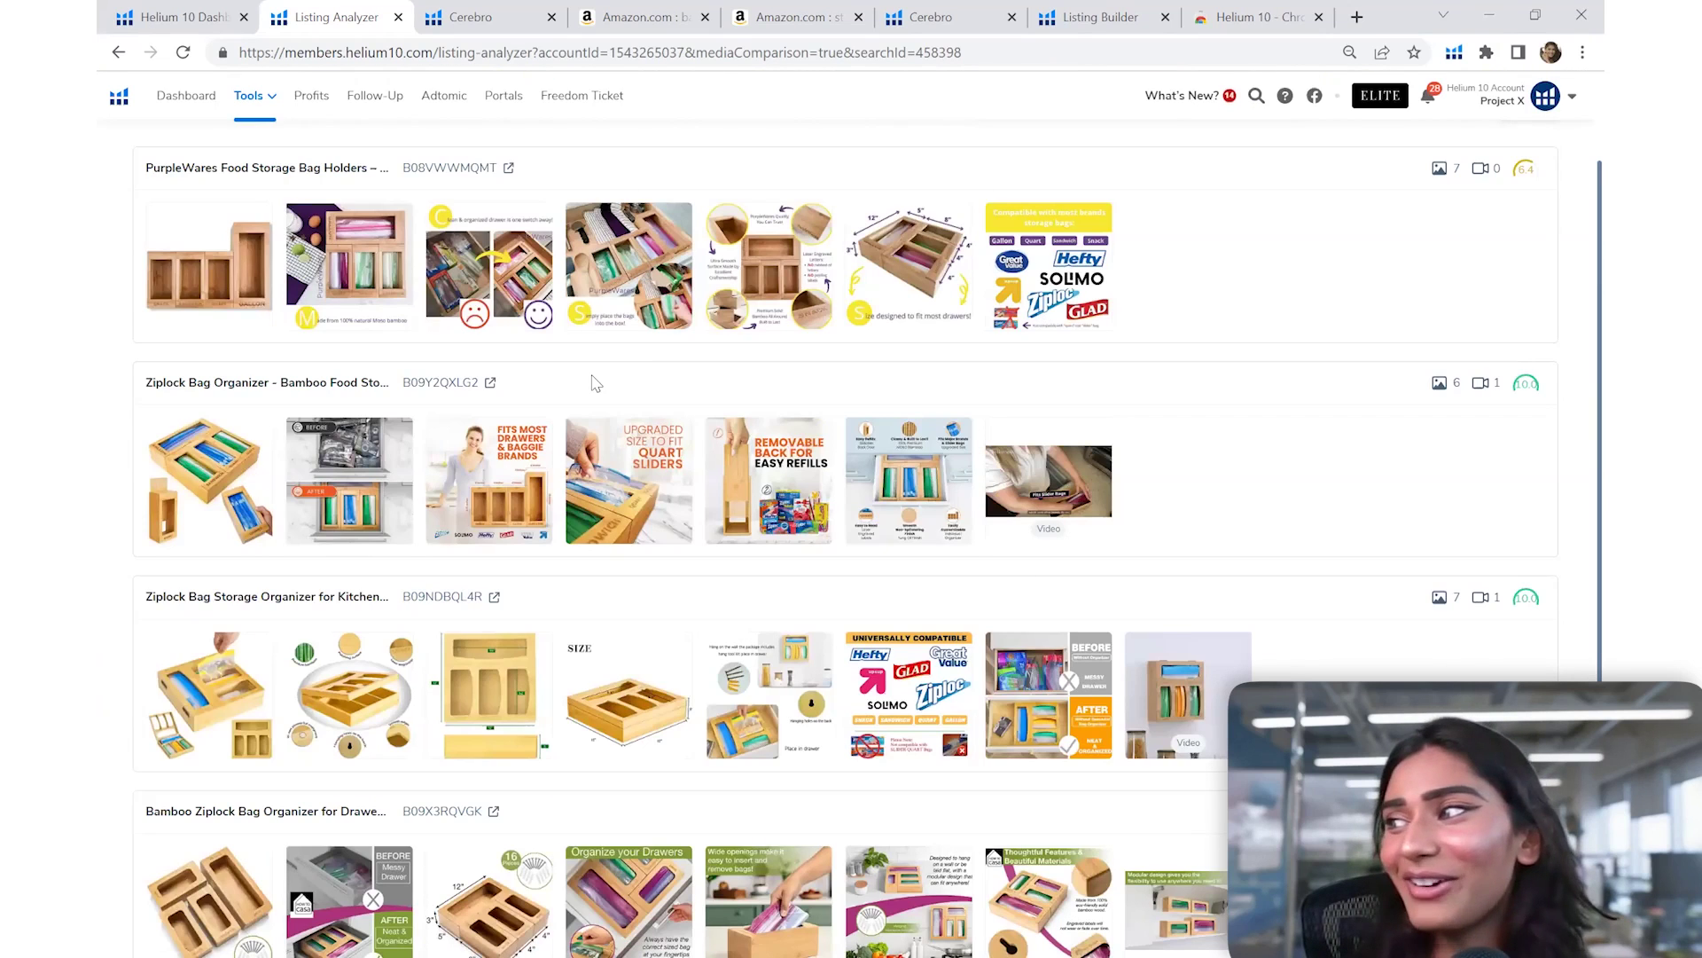
{"action": "scroll", "coordinate": [510, 504], "scroll_direction": "down", "scroll_amount": 3}
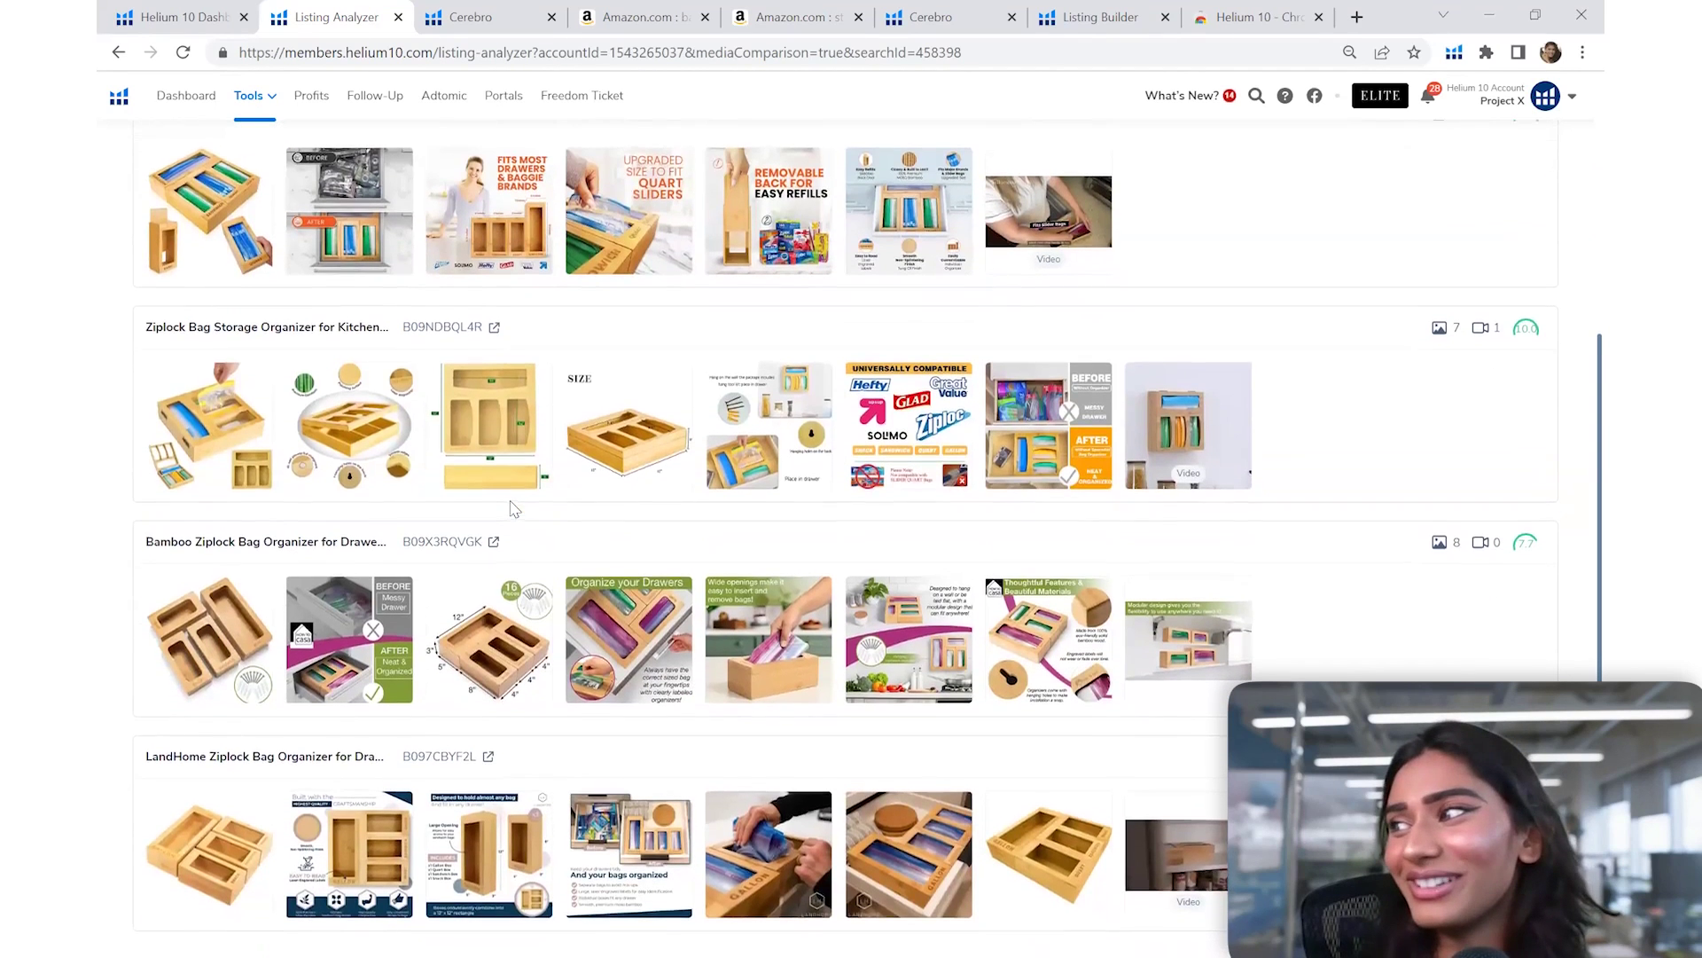
Return to the Listing Analyzer results and review the listing quality, Market Analysis and Top Keywords Analysis sections
{"action": "scroll", "coordinate": [511, 492], "scroll_direction": "up", "scroll_amount": 5}
{"action": "left_click", "coordinate": [156, 162]}
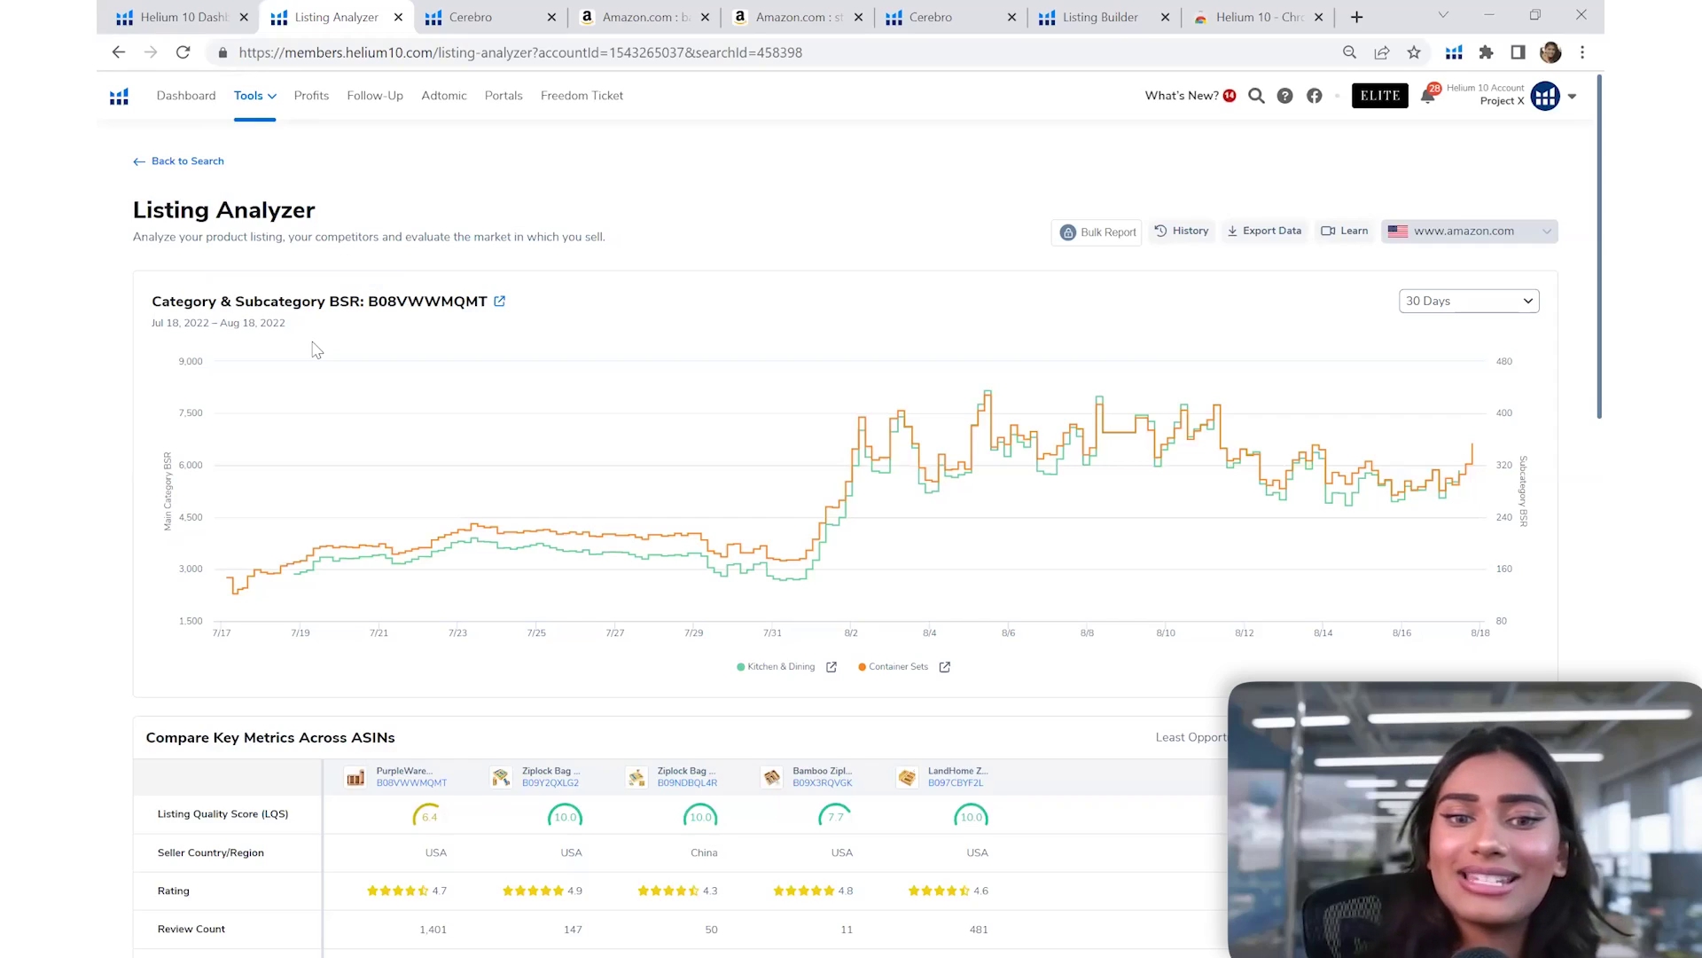
{"action": "scroll", "coordinate": [316, 351], "scroll_direction": "down", "scroll_amount": 10}
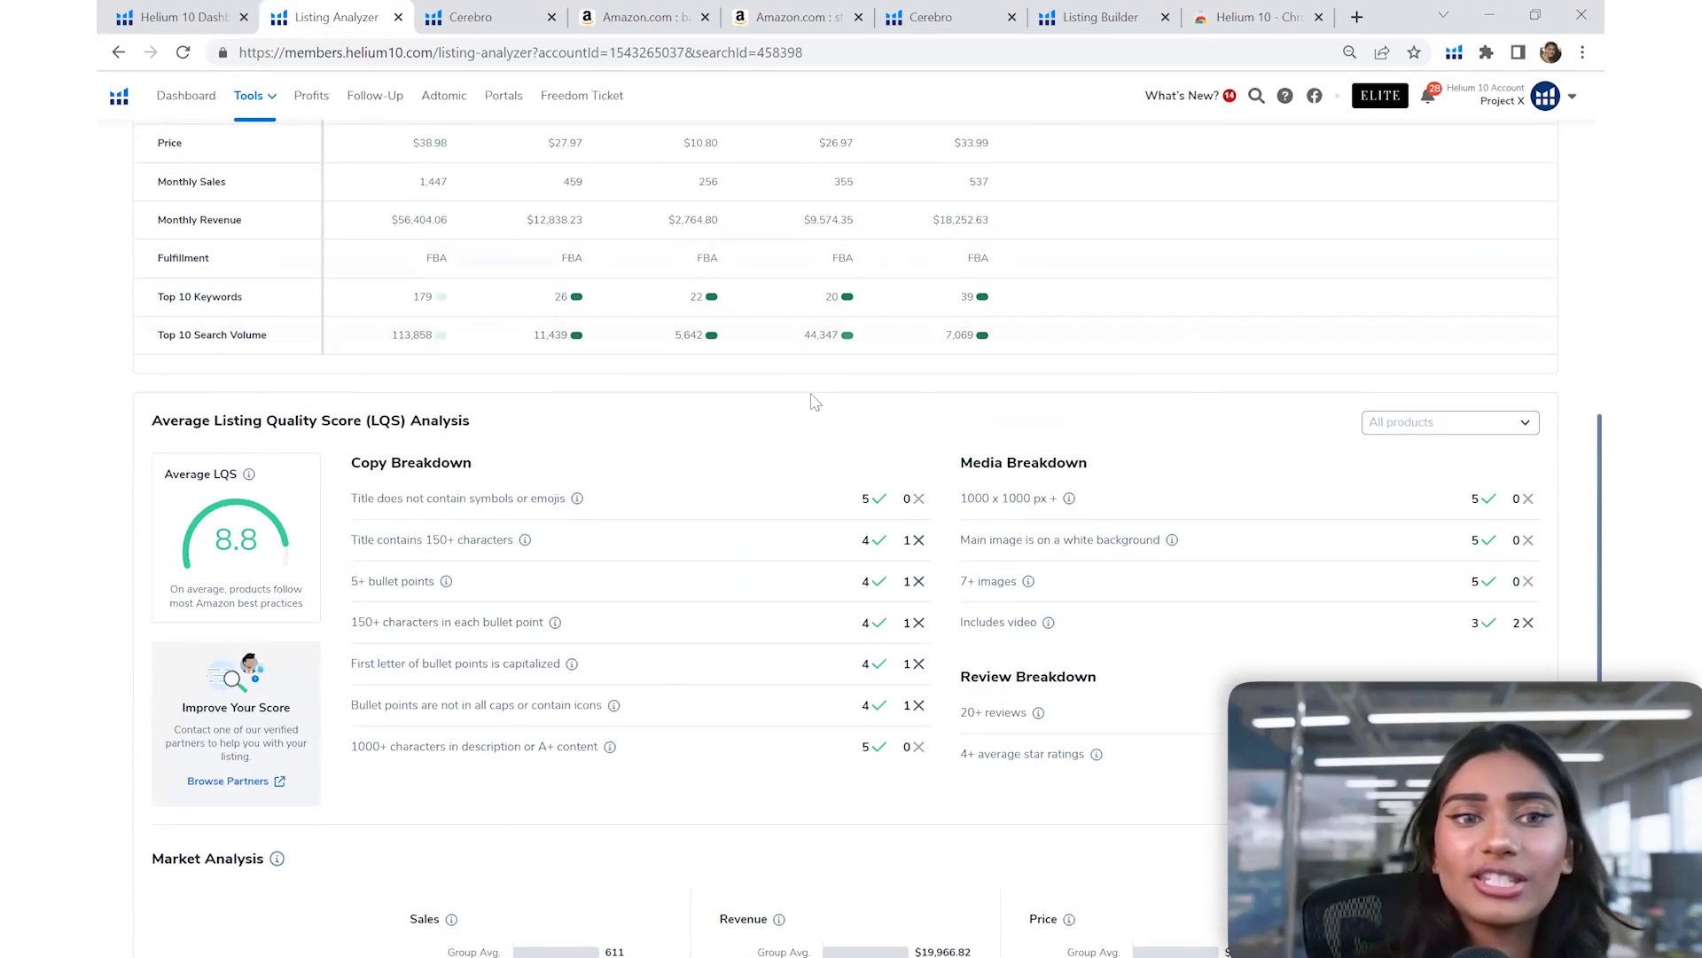
{"action": "scroll", "coordinate": [779, 440], "scroll_direction": "down", "scroll_amount": 2}
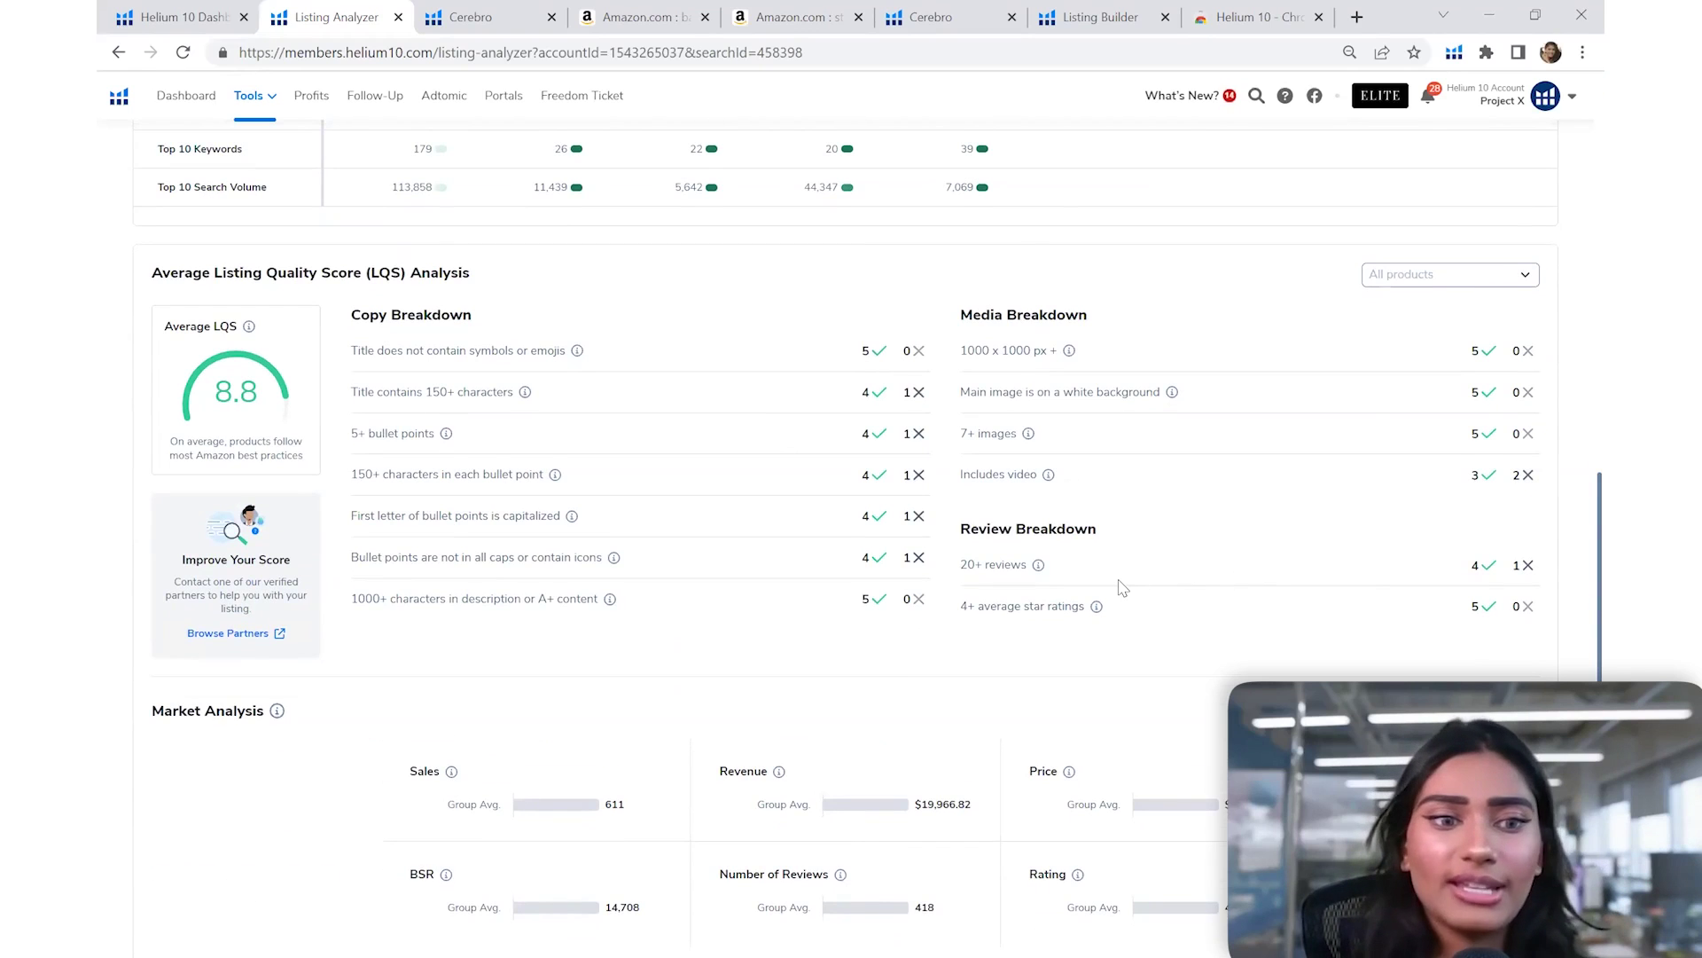
{"action": "scroll", "coordinate": [253, 596], "scroll_direction": "down", "scroll_amount": 4}
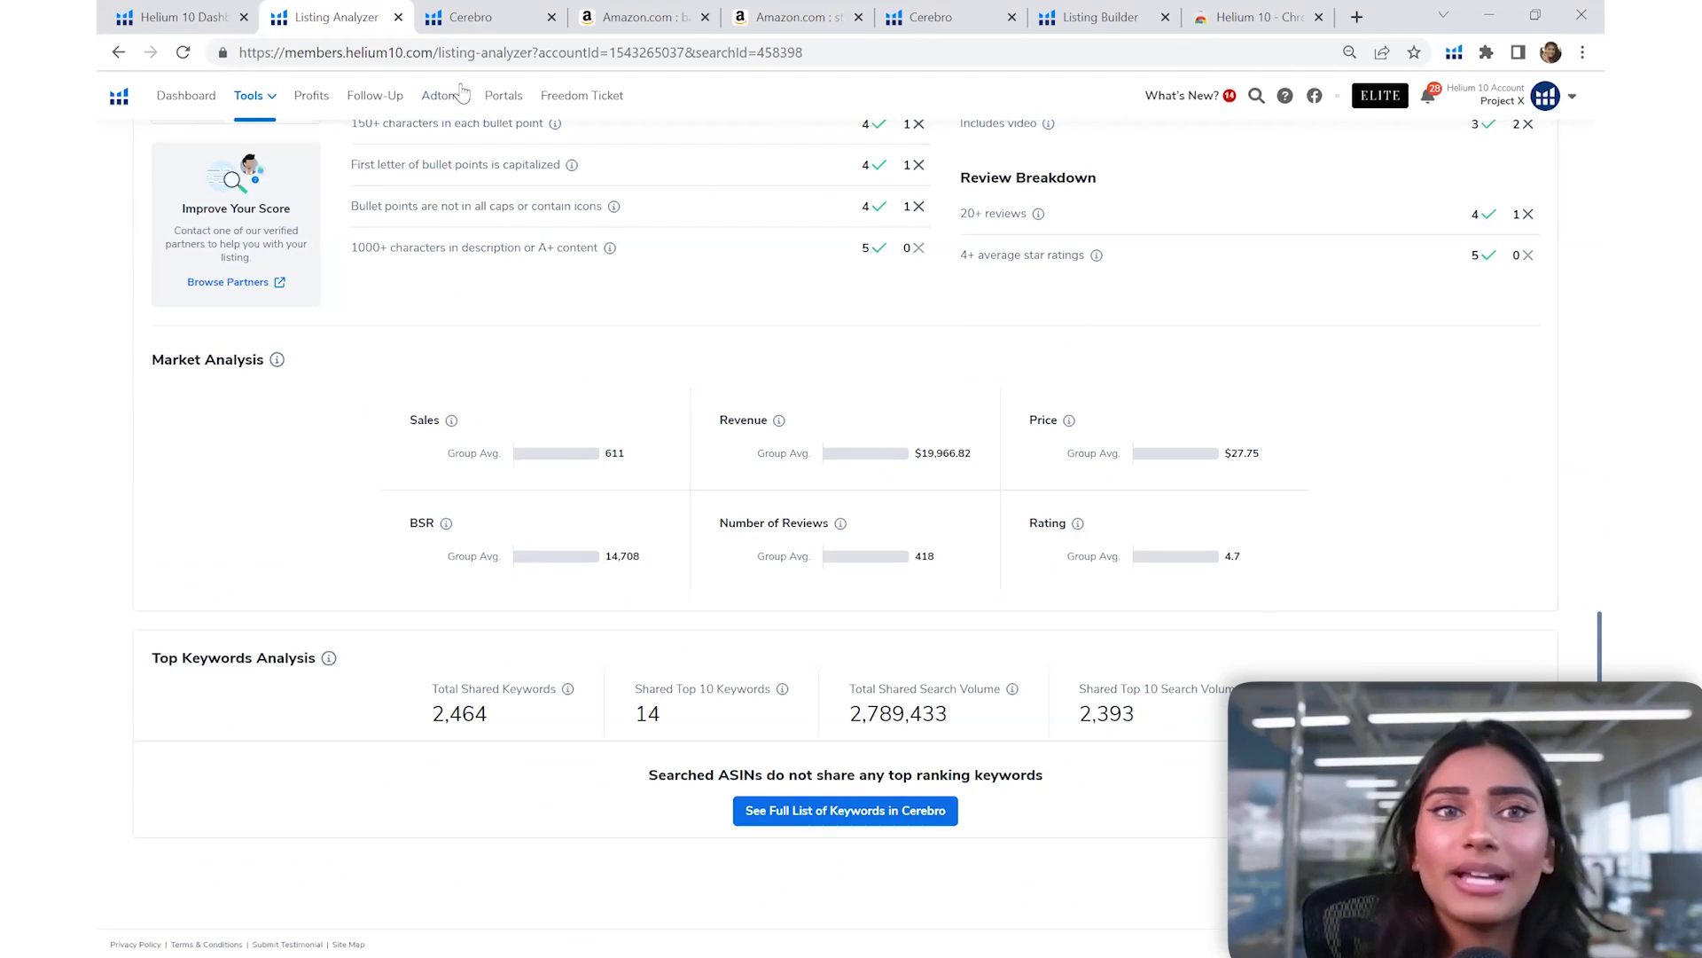
Switch to the Cerebro results for B08VWWMQMT and look through its filtered keywords table
{"action": "left_click", "coordinate": [467, 20]}
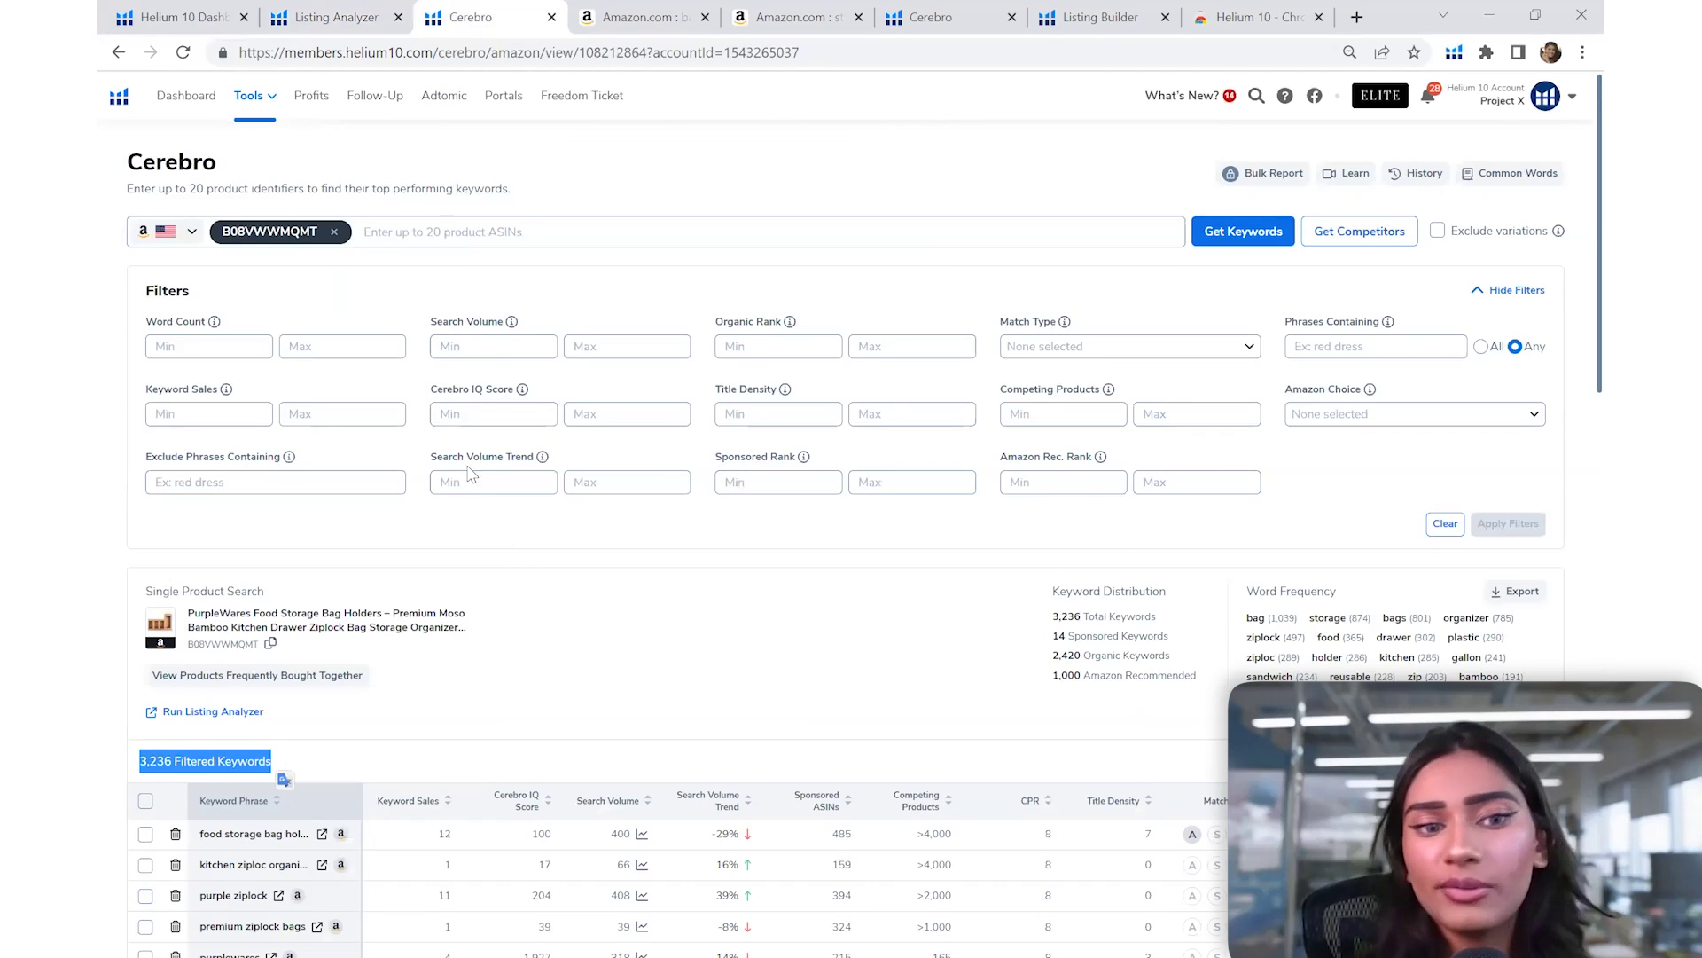
{"action": "scroll", "coordinate": [521, 558], "scroll_direction": "down", "scroll_amount": 5}
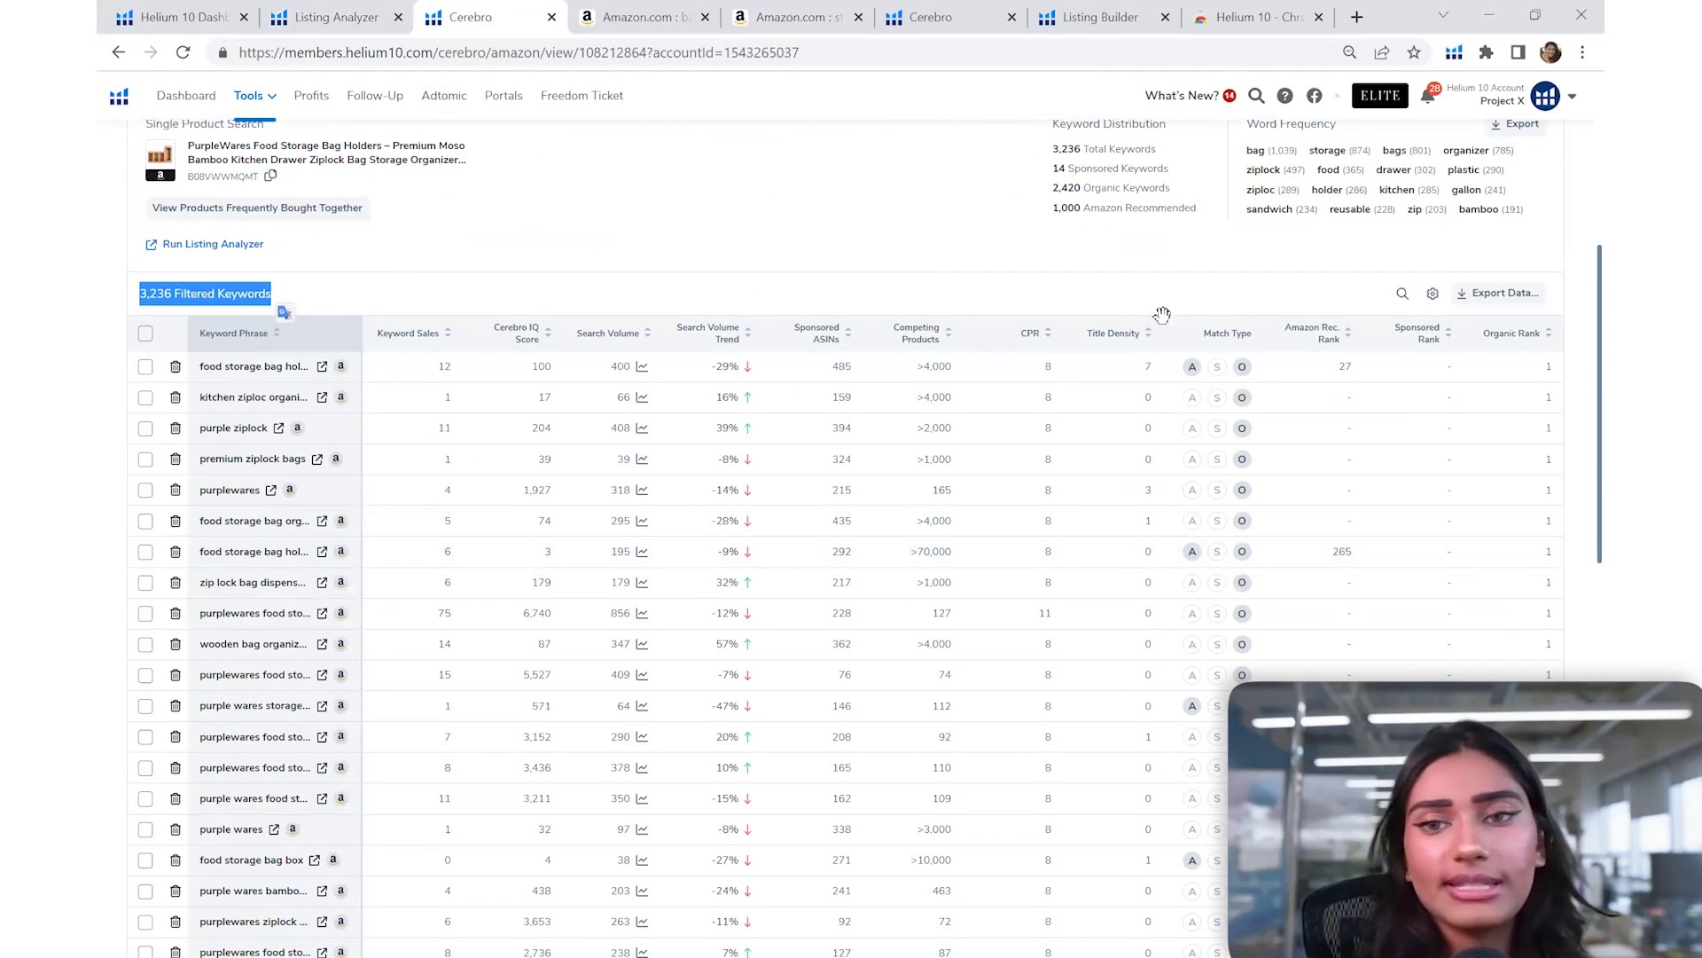